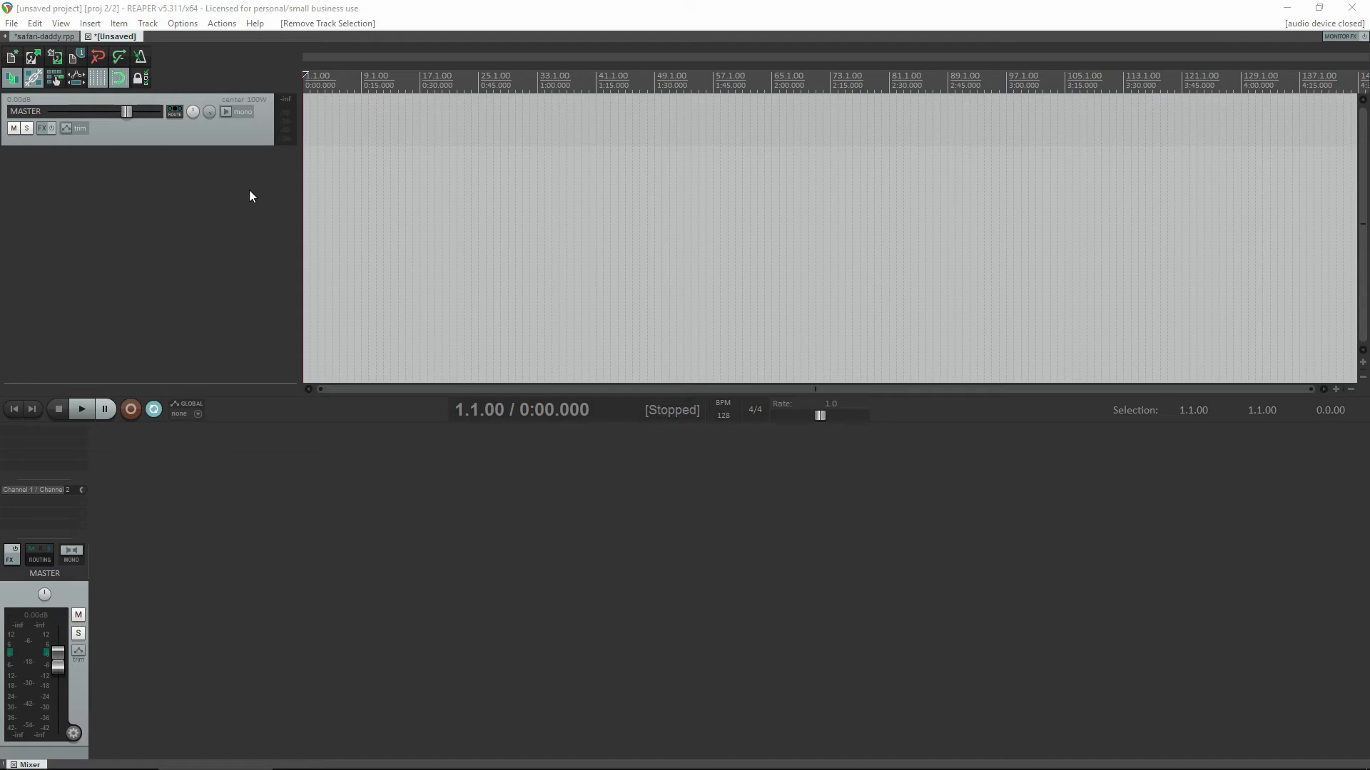
- Filter the action list by "new midi" and inspect the shortcut of the Insert new MIDI item action
{"action": "left_click", "coordinate": [89, 26]}
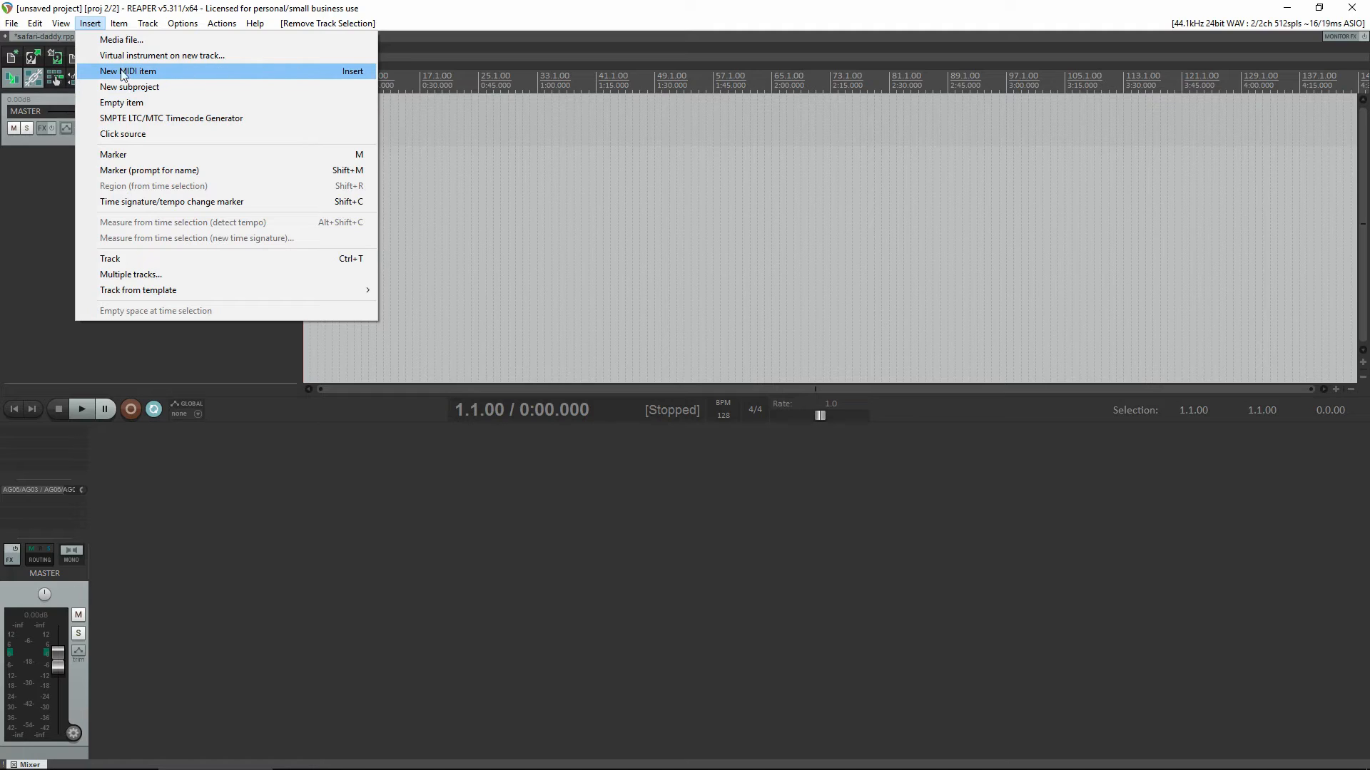
{"action": "left_click", "coordinate": [282, 4]}
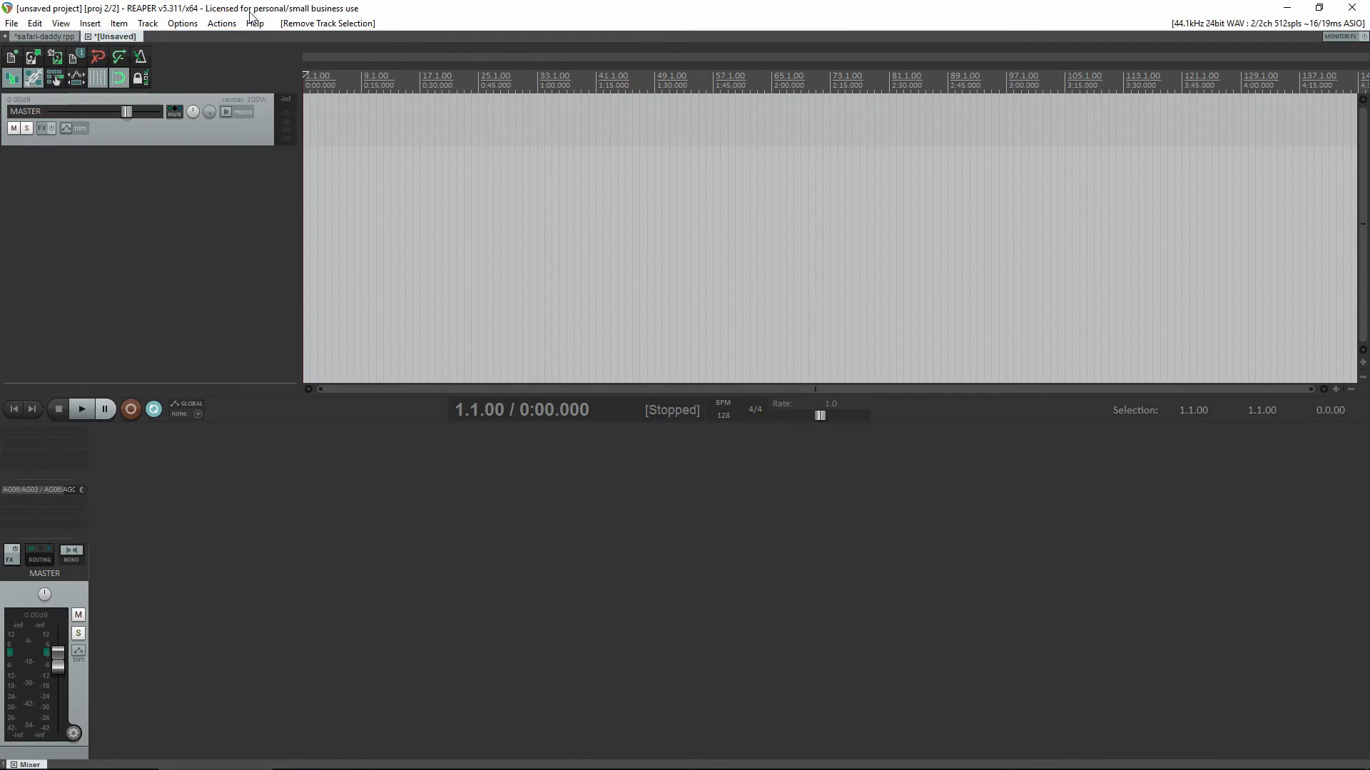
{"action": "left_click", "coordinate": [187, 23]}
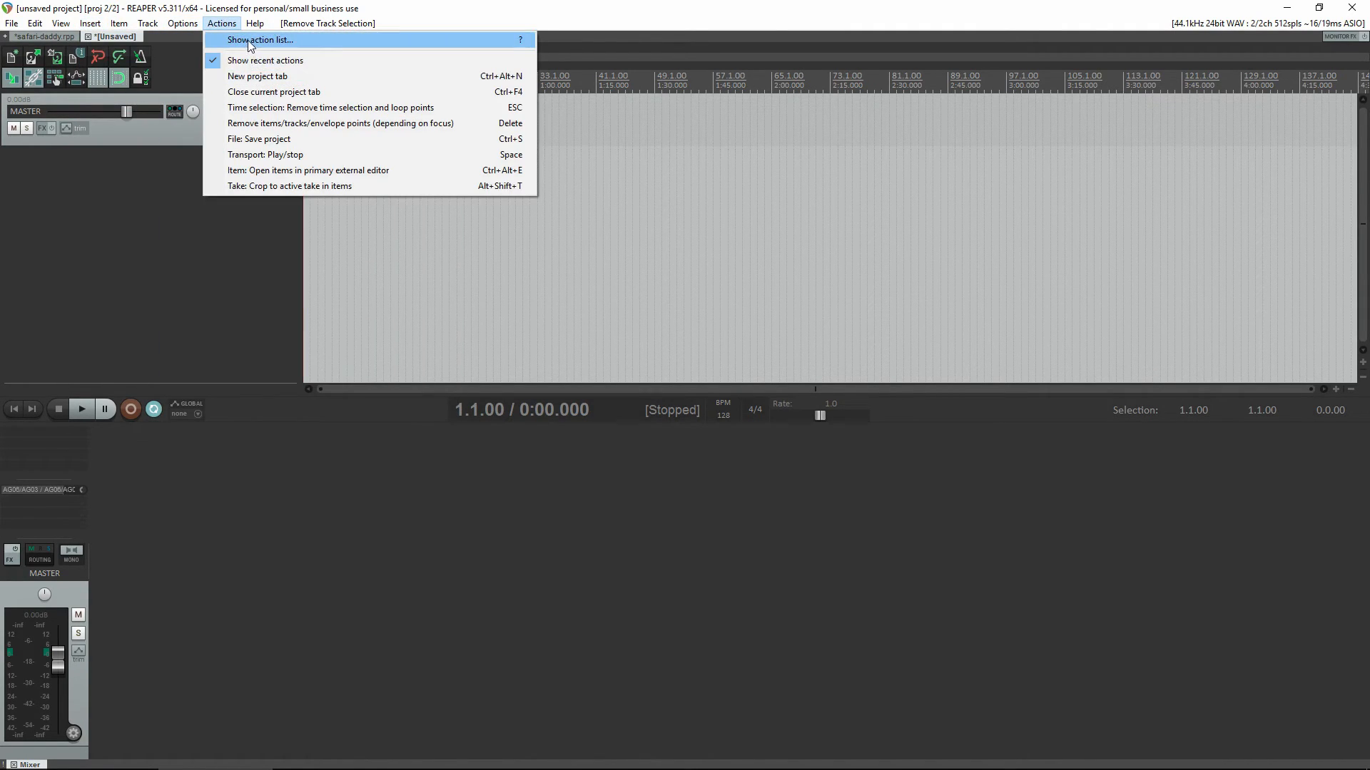
{"action": "left_click", "coordinate": [247, 40]}
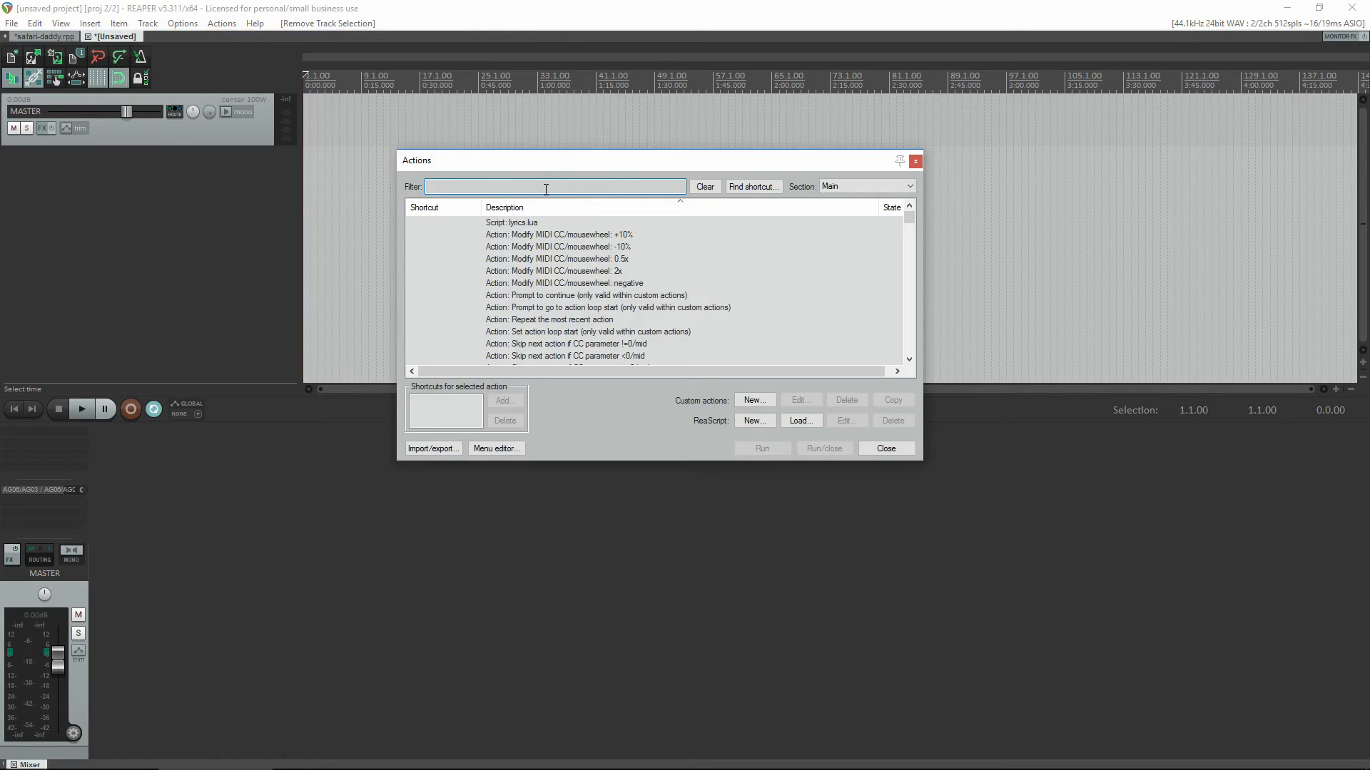
{"action": "type", "text": "new midi"}
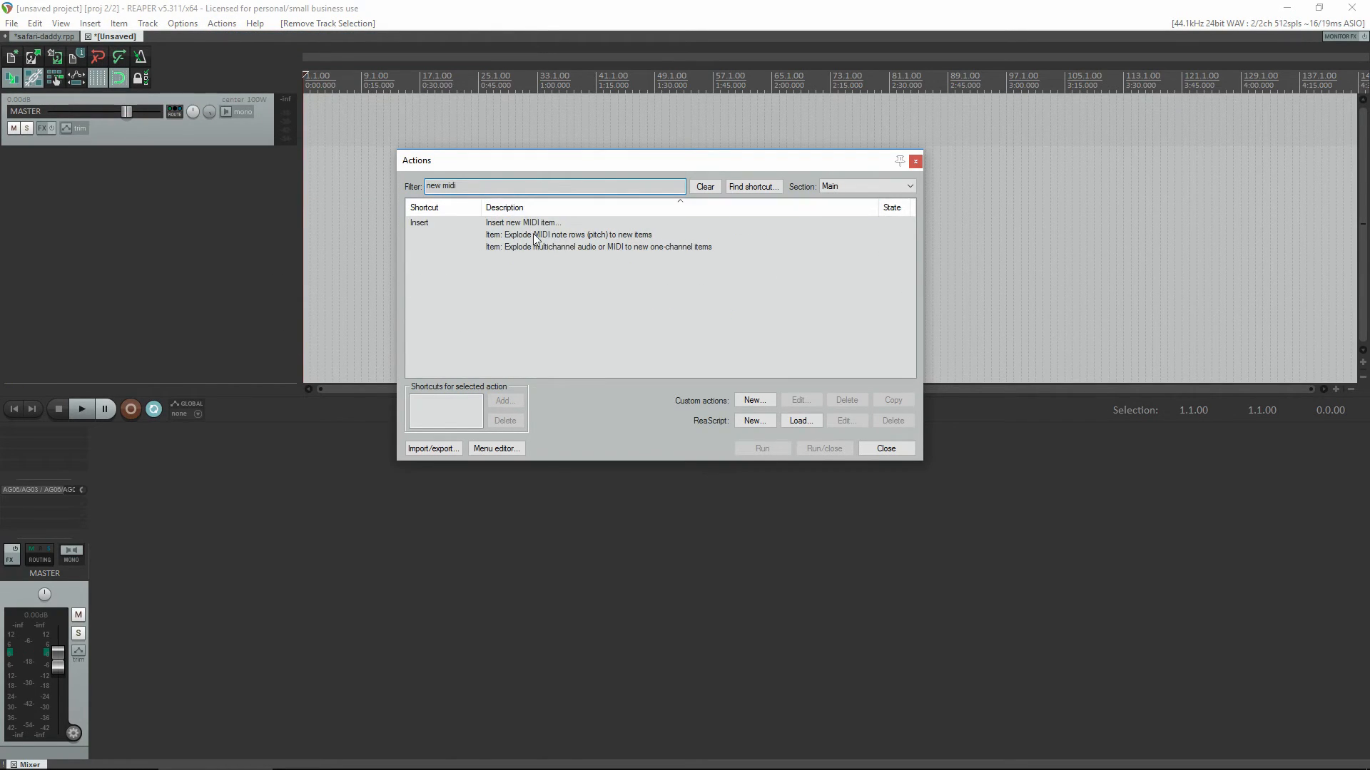
{"action": "left_click", "coordinate": [439, 222]}
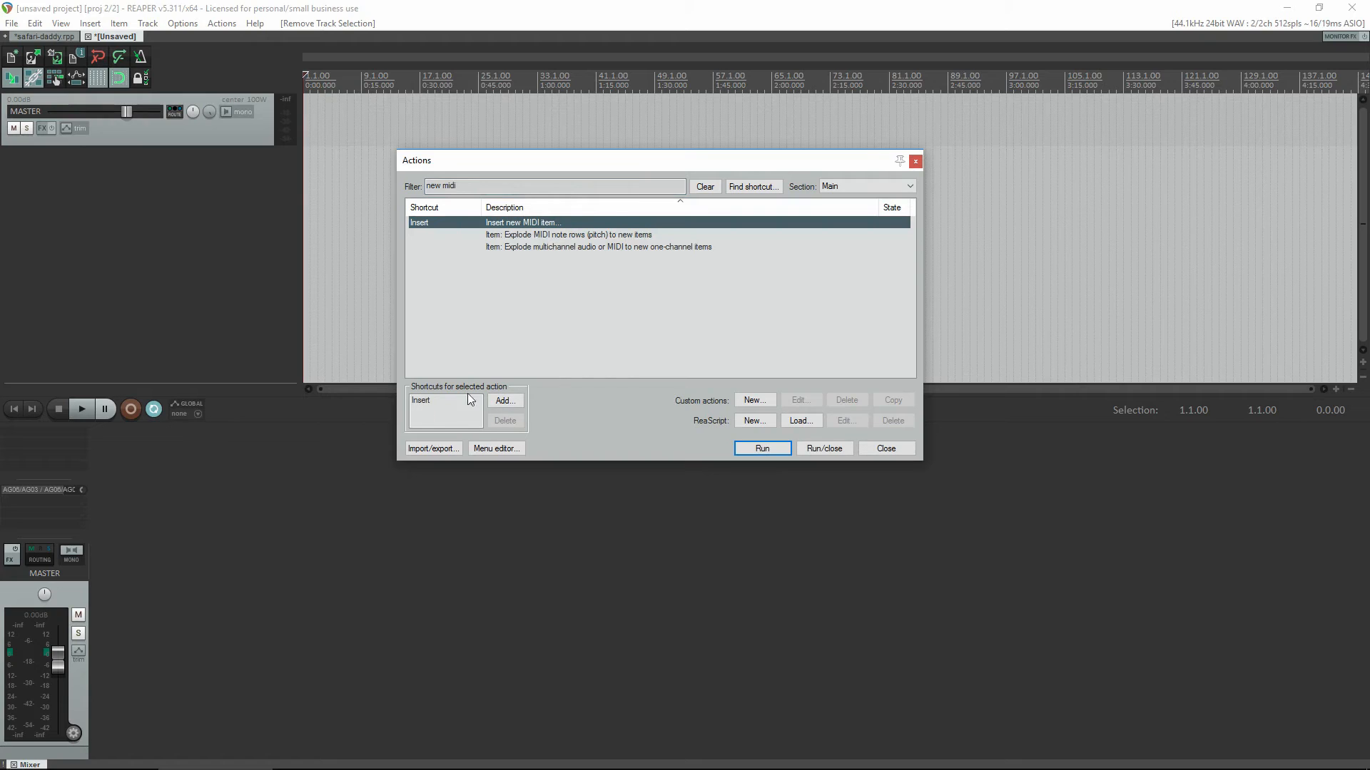
- Filter the action list by "render sel" and inspect the shortcuts for rendering tracks to stereo stem and stereo post-fader stem tracks
{"action": "left_click_drag", "start_coordinate": [509, 185], "coordinate": [407, 192]}
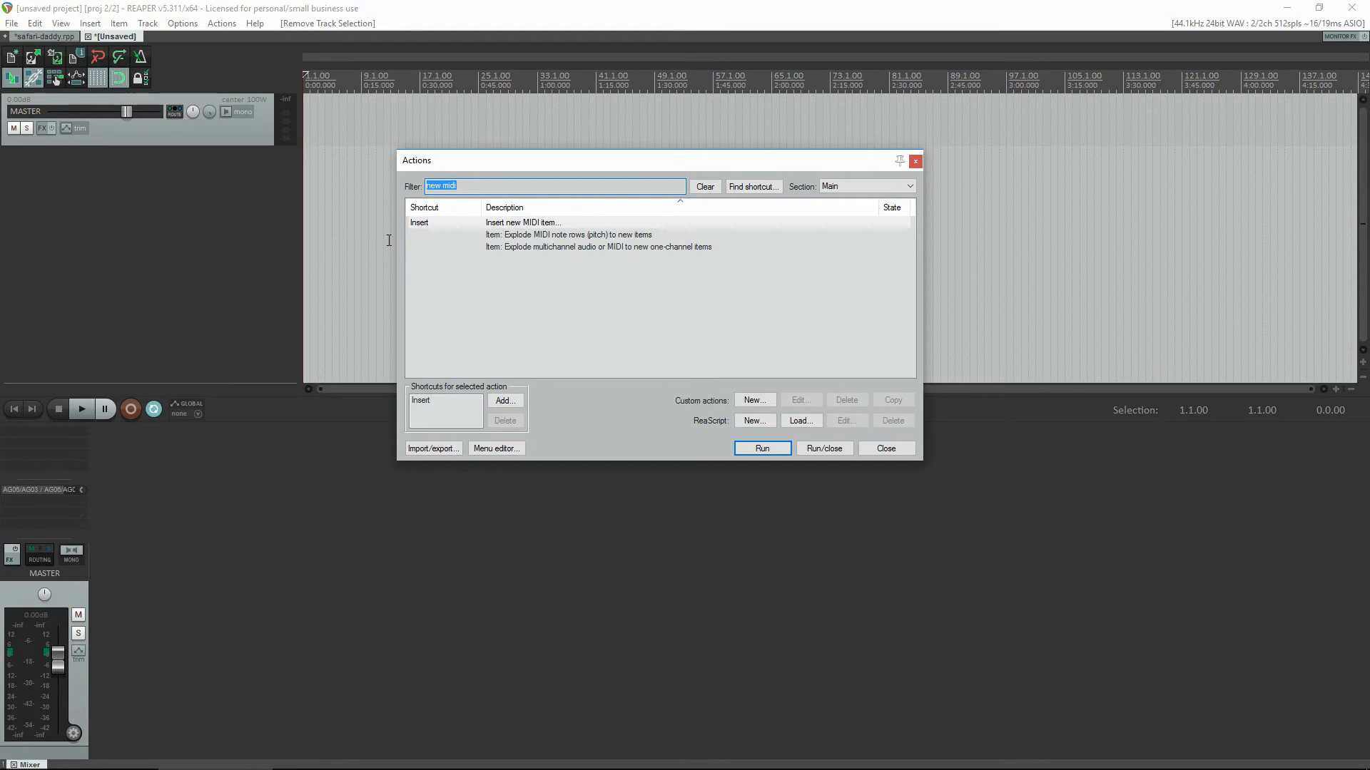
{"action": "type", "text": "render"}
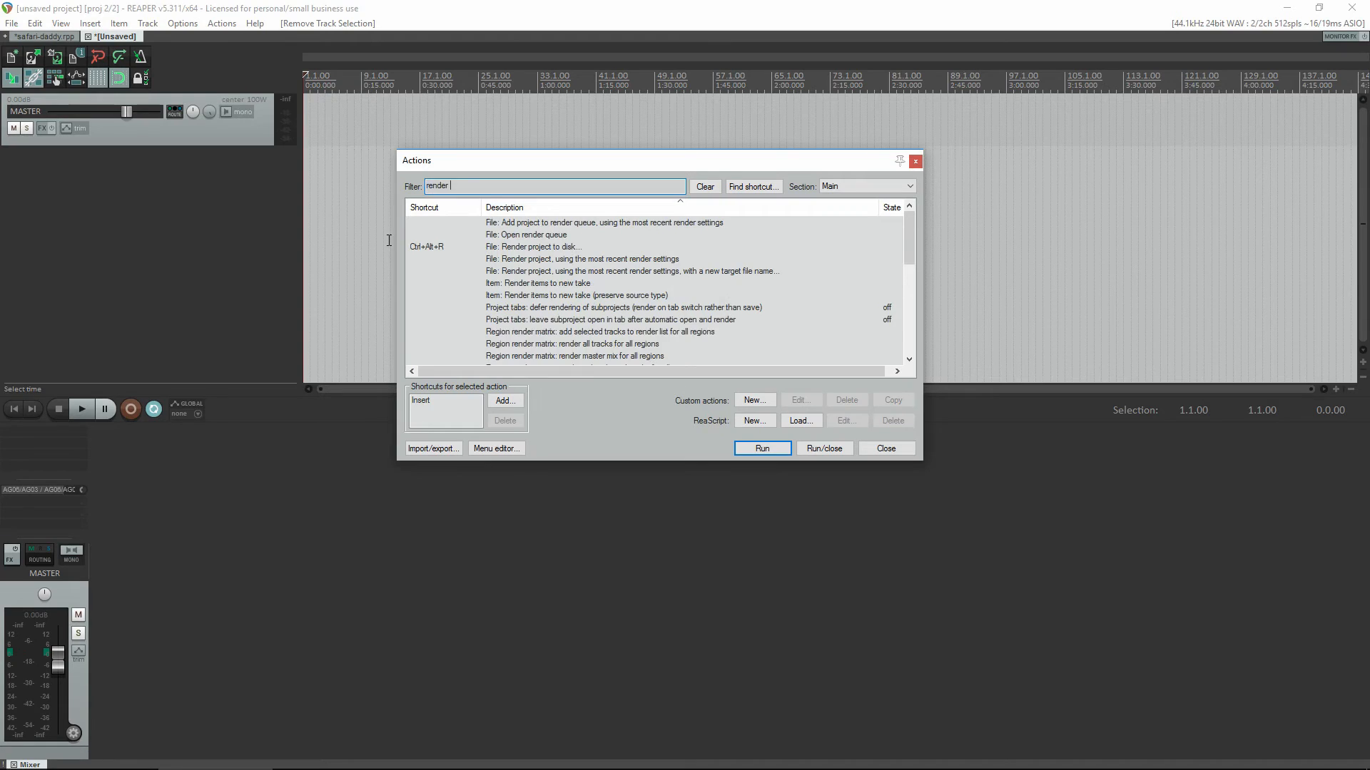
{"action": "type", "text": " sel"}
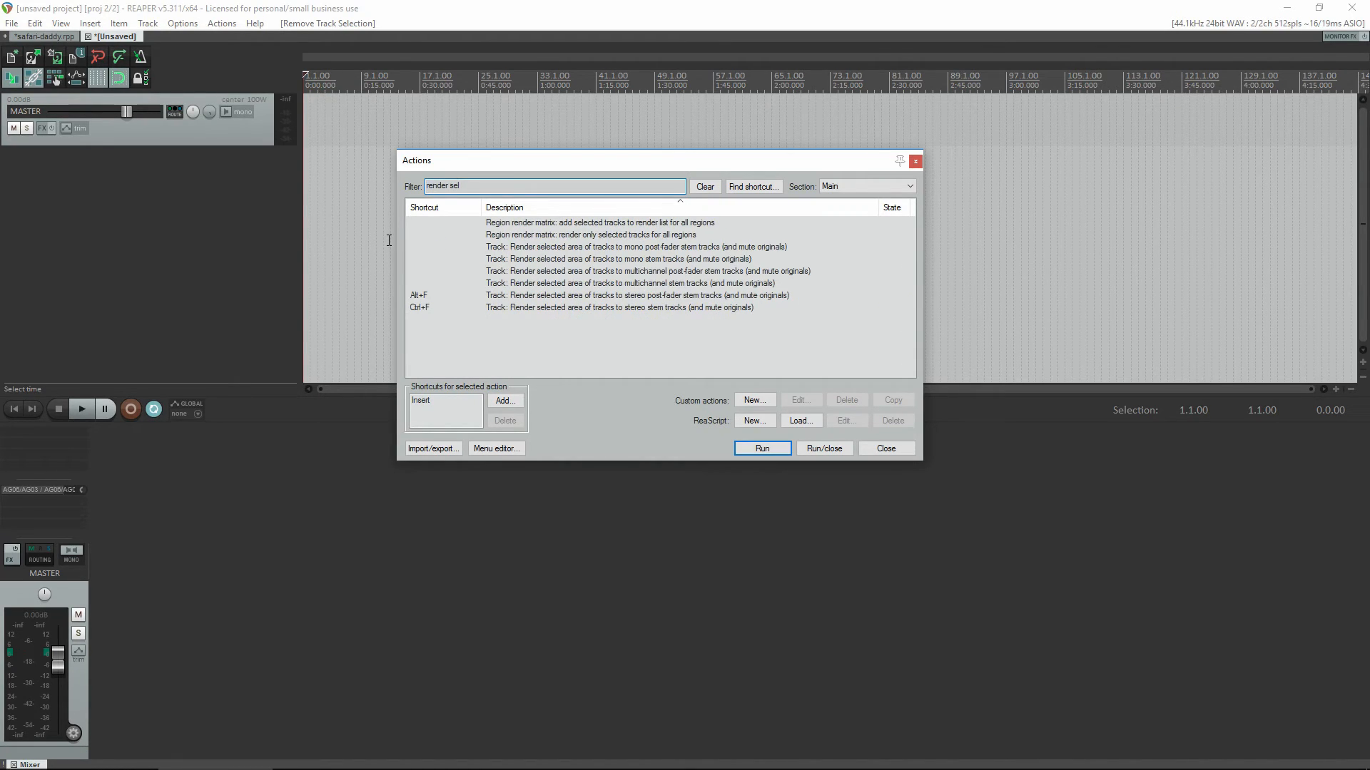
{"action": "left_click", "coordinate": [446, 308]}
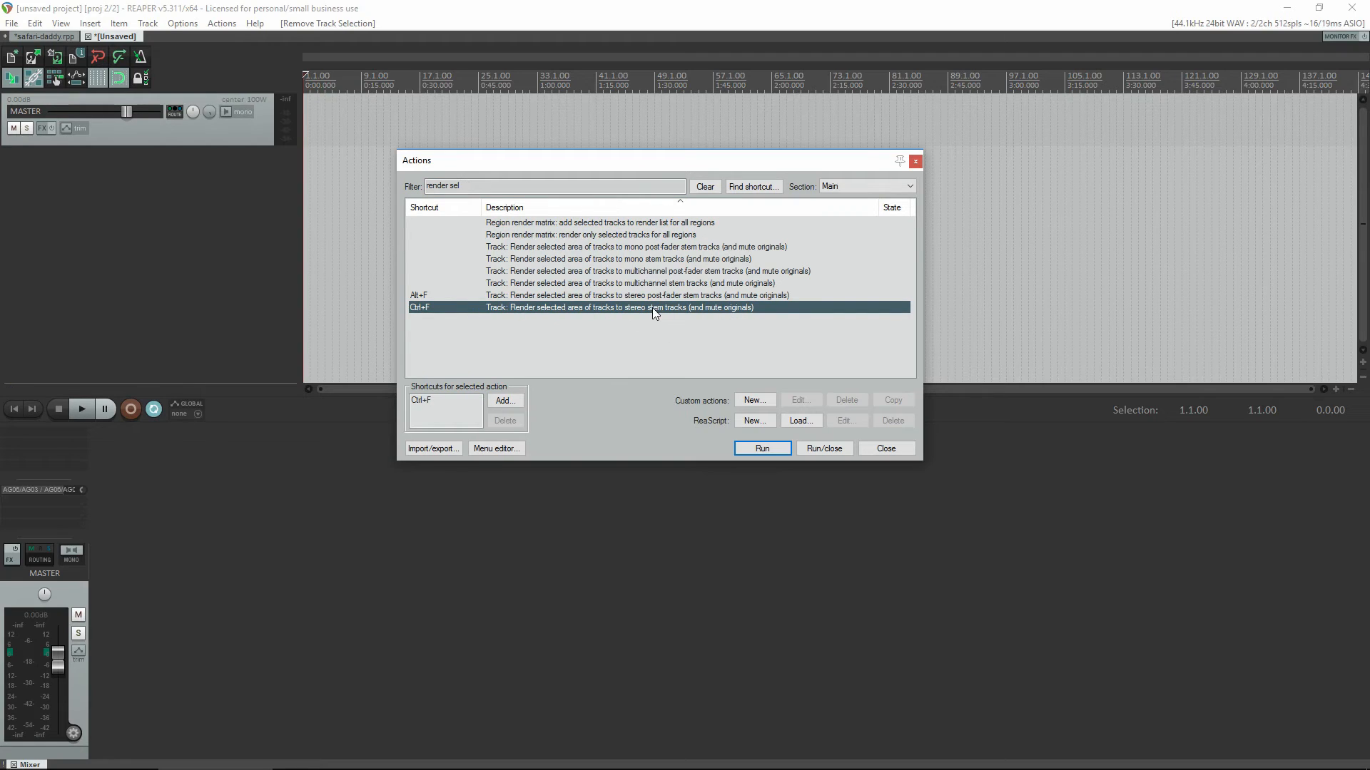
{"action": "left_click", "coordinate": [524, 295]}
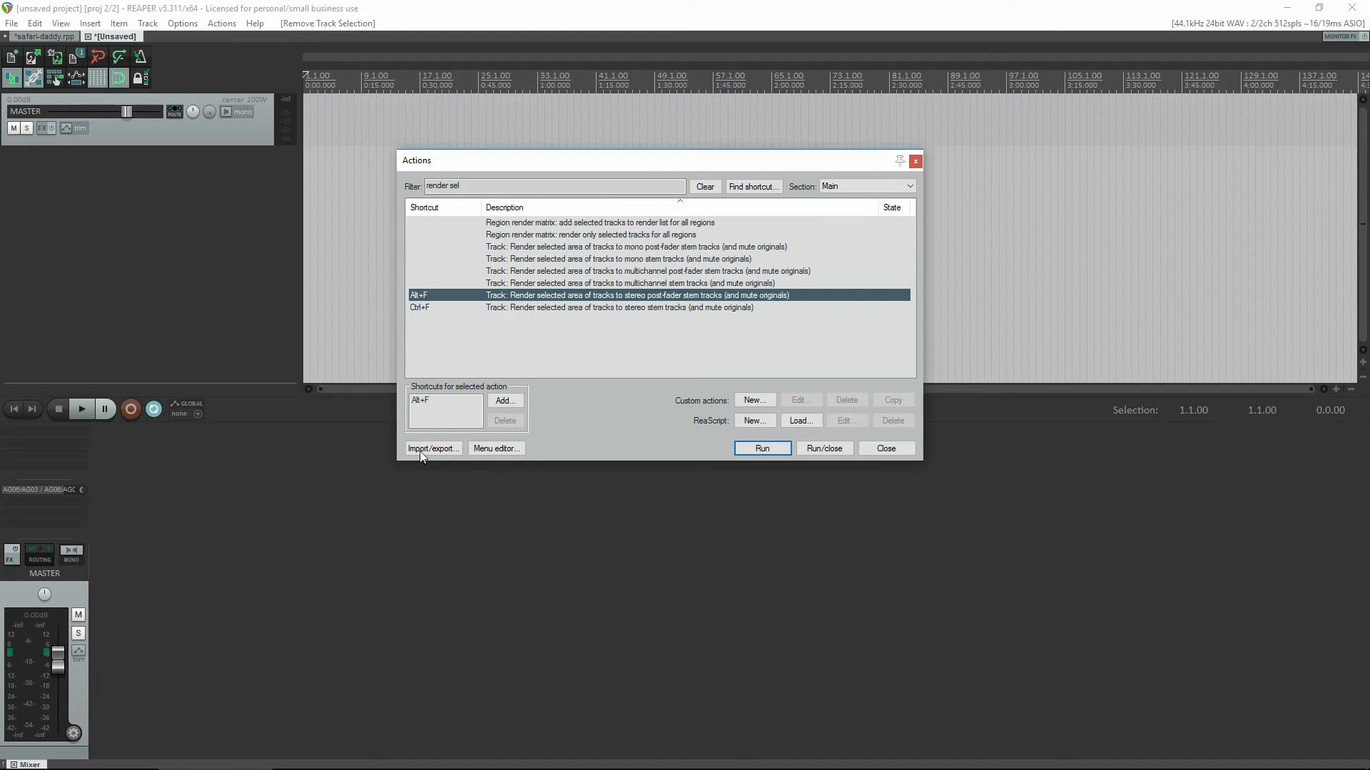
{"action": "left_click", "coordinate": [896, 449]}
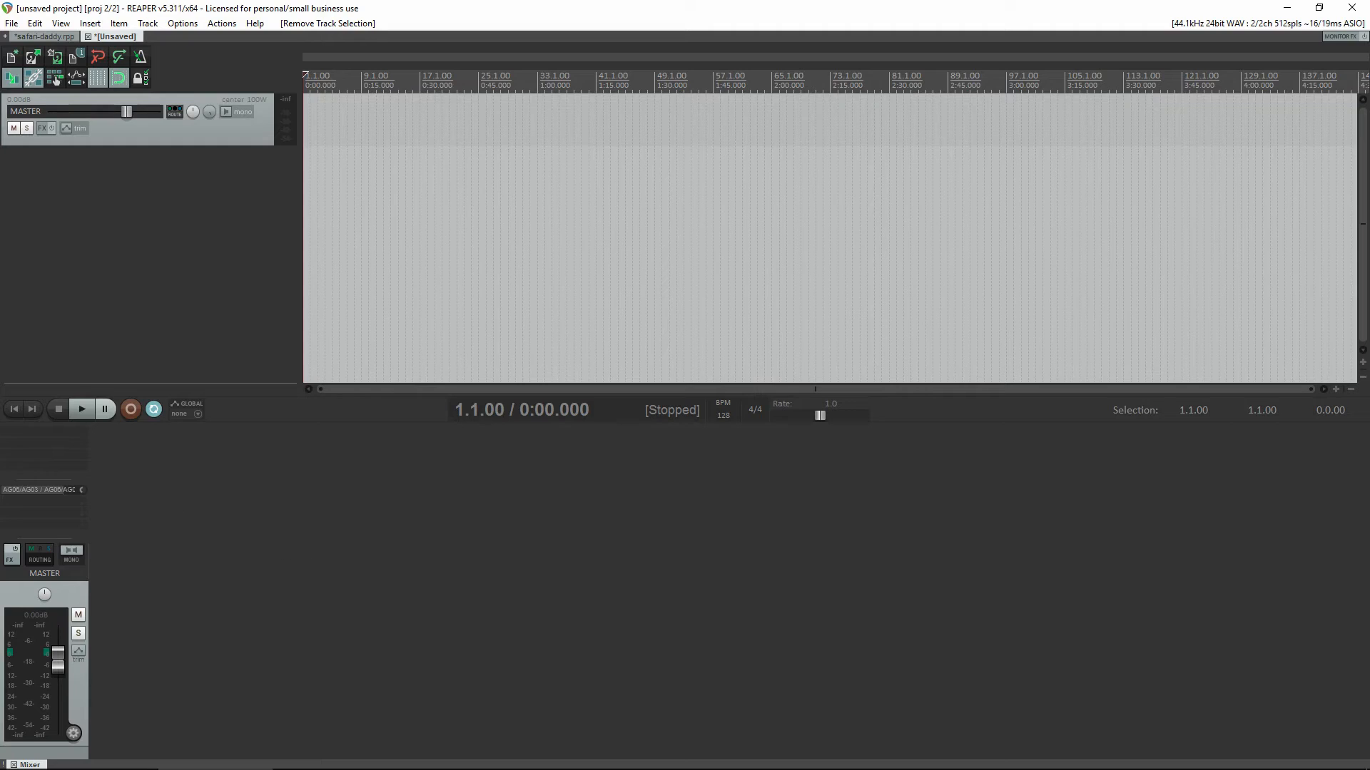
- Add one new track below the master track
{"action": "double_click", "coordinate": [186, 231]}
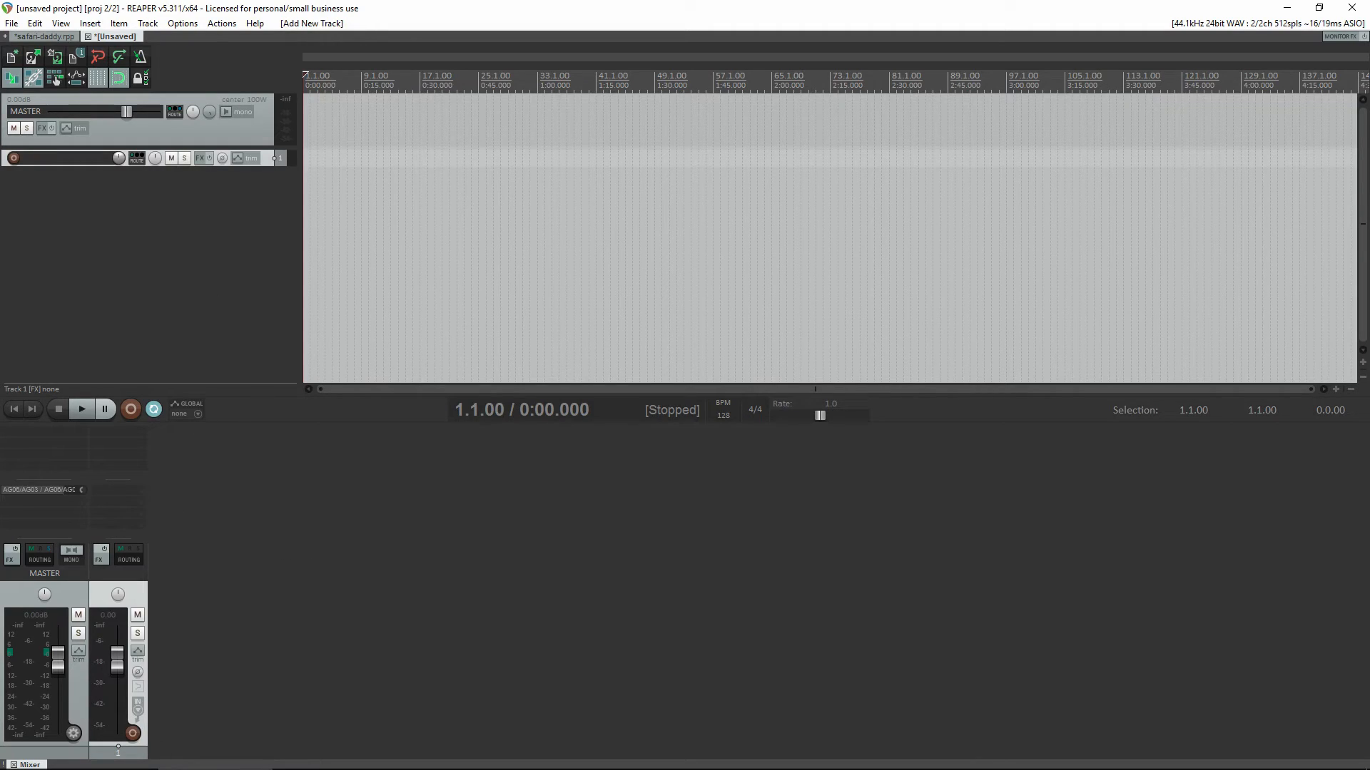
{"action": "left_click", "coordinate": [220, 247]}
{"action": "left_click", "coordinate": [72, 165]}
{"action": "right_click", "coordinate": [122, 247]}
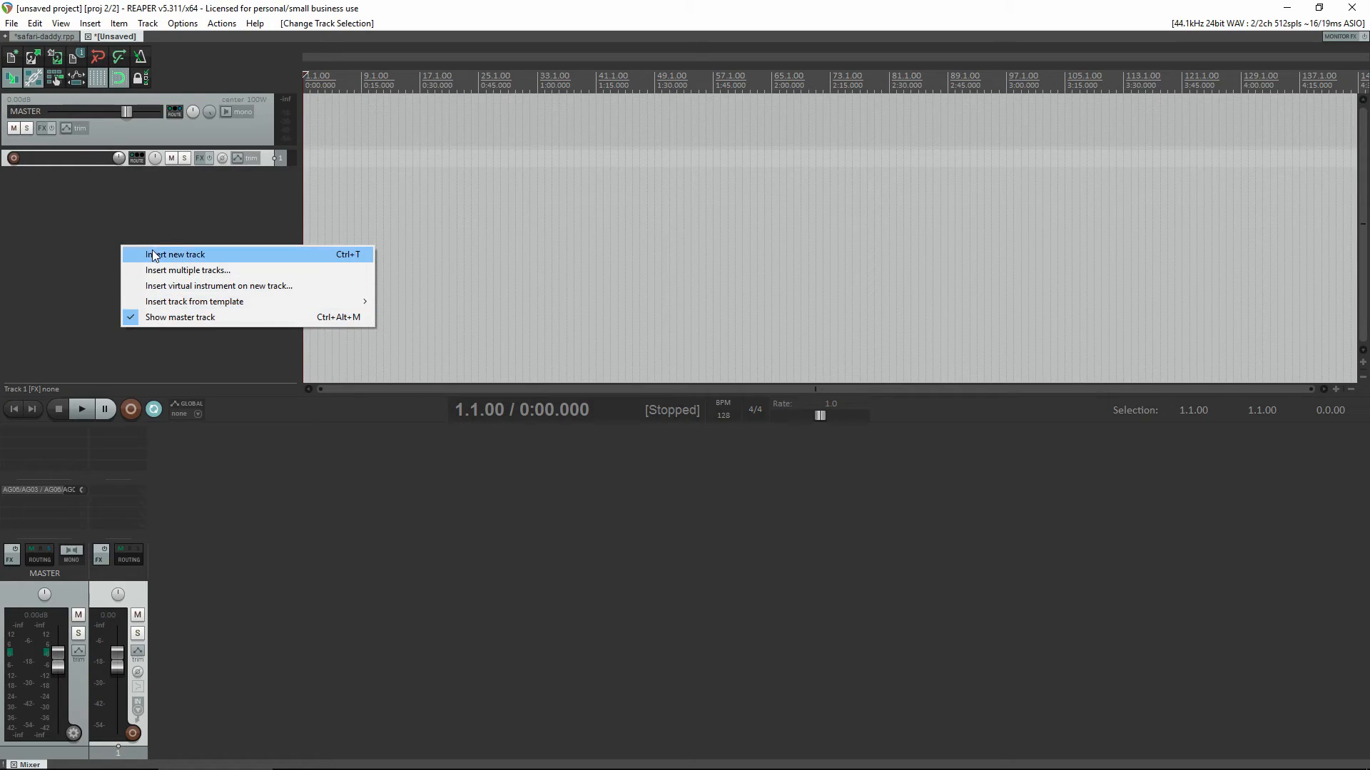
{"action": "left_click", "coordinate": [235, 238]}
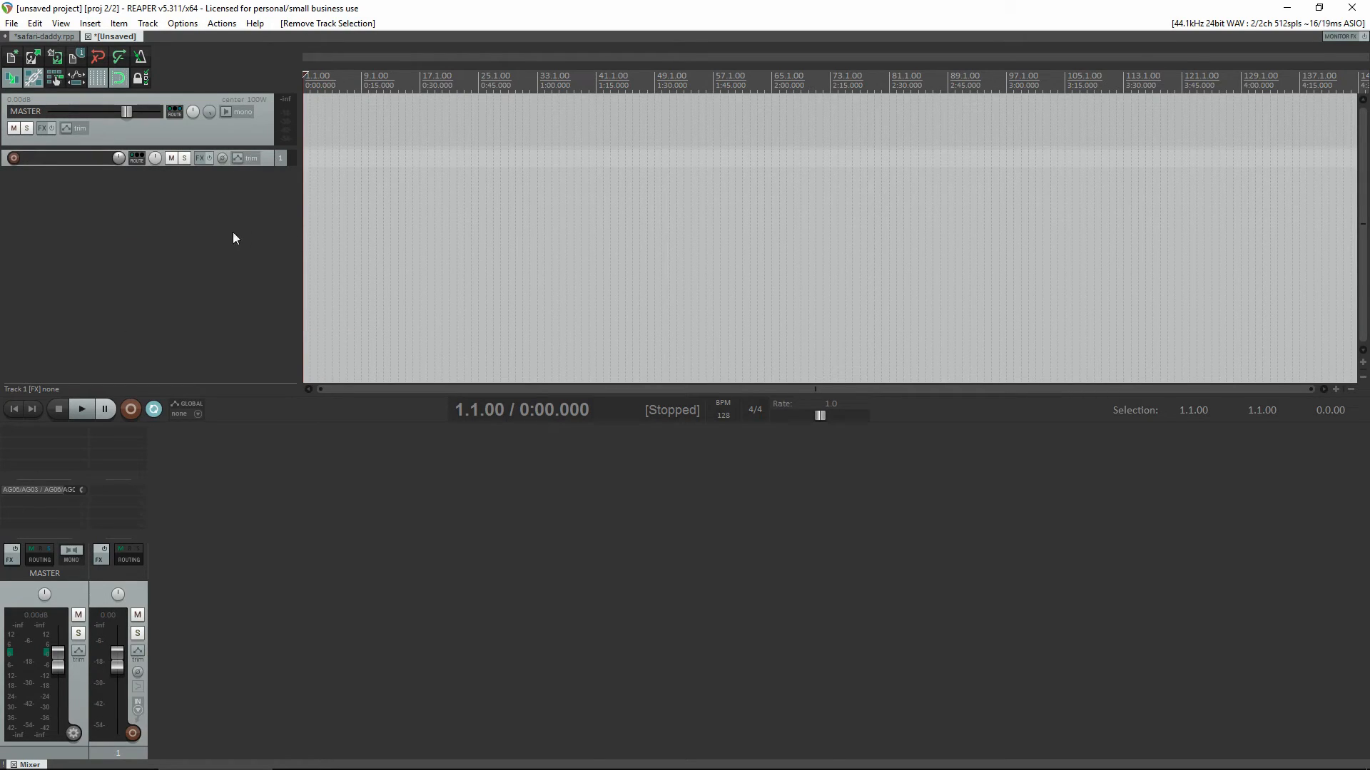
- Add two more tracks below track 1 and delete both of them
{"action": "double_click", "coordinate": [126, 251]}
{"action": "double_click", "coordinate": [150, 316]}
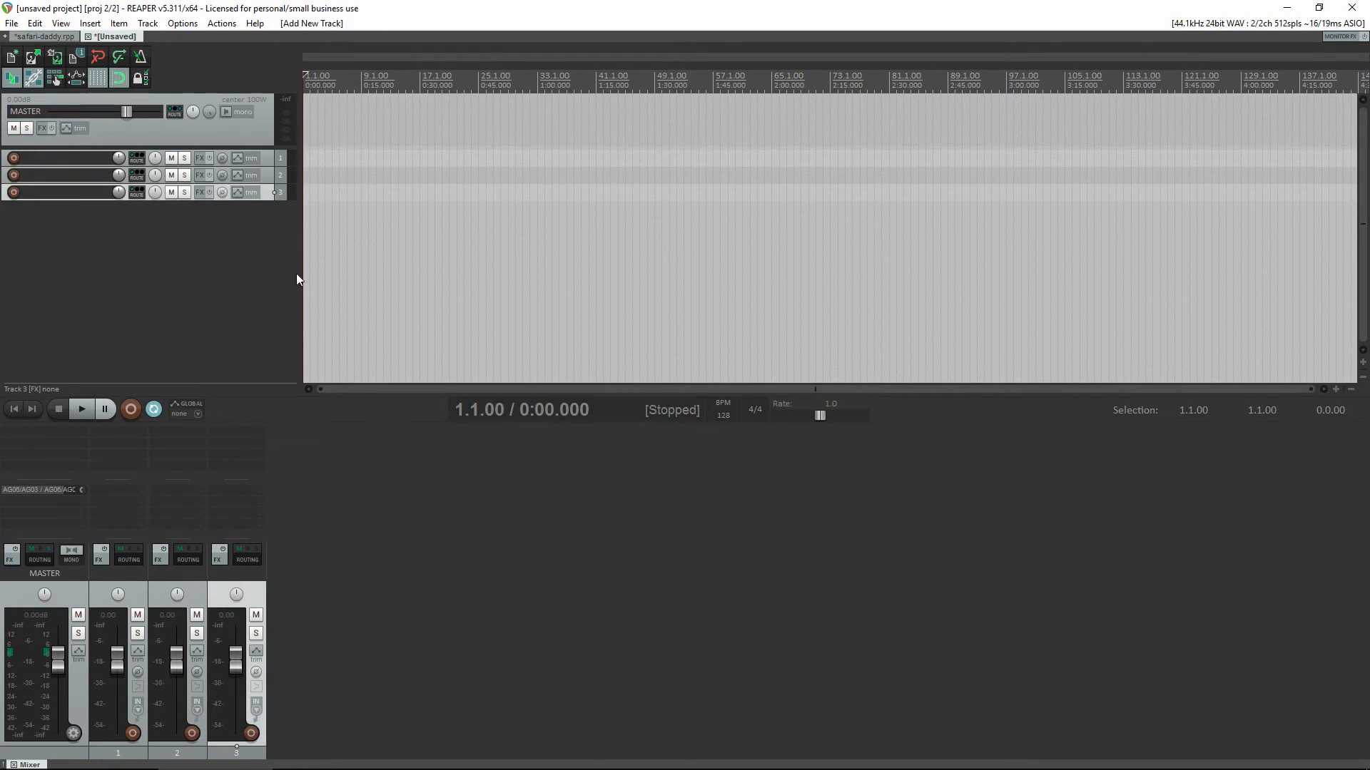
{"action": "left_click", "coordinate": [271, 174]}
{"action": "left_click", "coordinate": [261, 194], "text": "shift"}
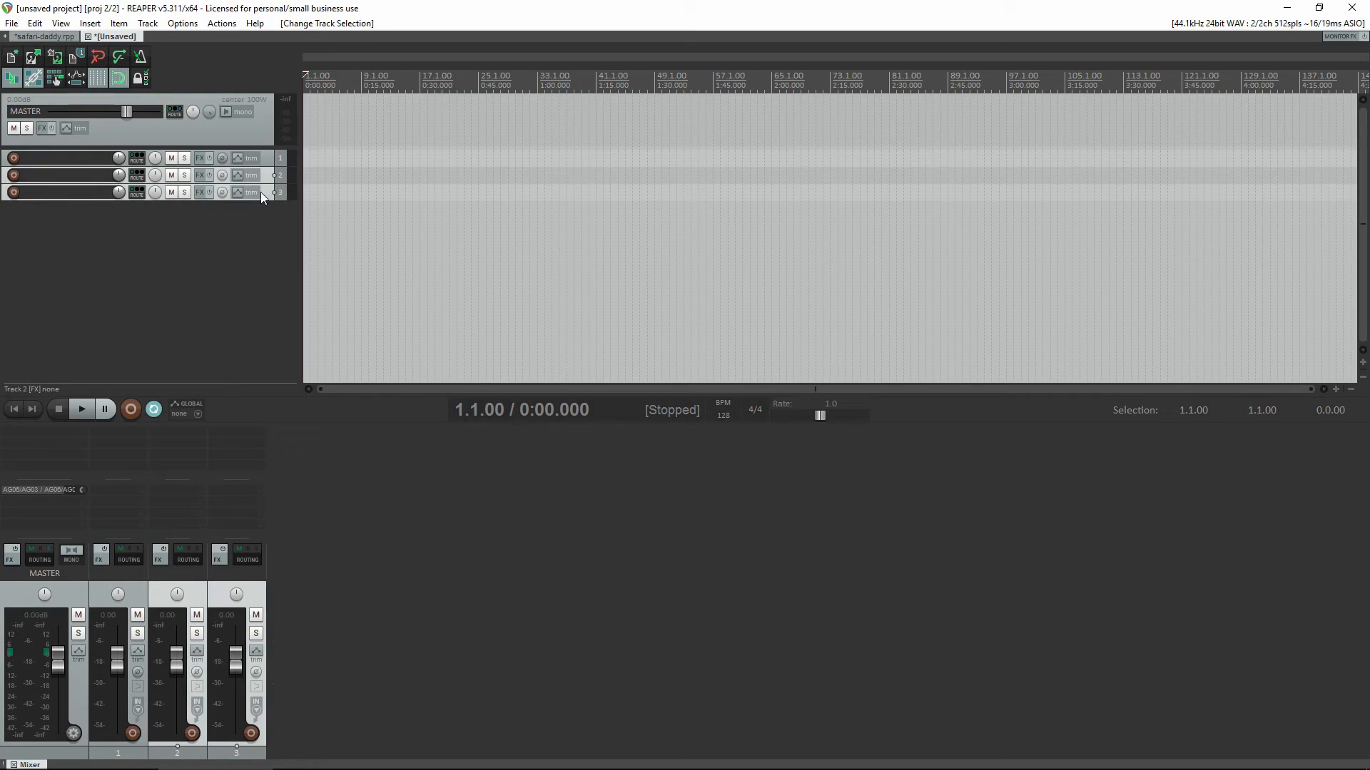
{"action": "key", "text": "Delete"}
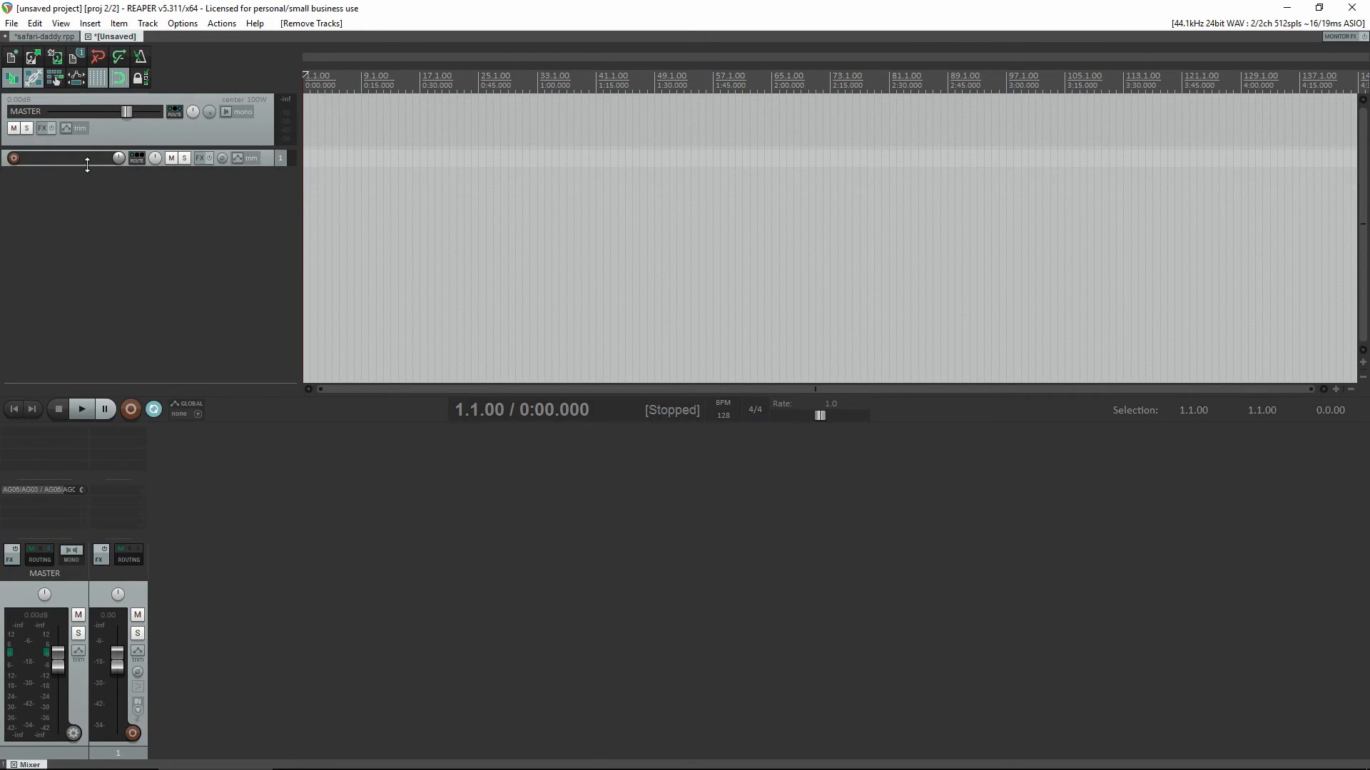
- Add the VSTi 4Front Piano Module (4Front) to track 1 and move its window clear of the track controls
{"action": "mouse_move", "coordinate": [87, 164]}
{"action": "left_mouse_down"}
{"action": "mouse_move", "coordinate": [79, 288]}
{"action": "mouse_move", "coordinate": [86, 162]}
{"action": "left_mouse_up"}
{"action": "left_click", "coordinate": [122, 435]}
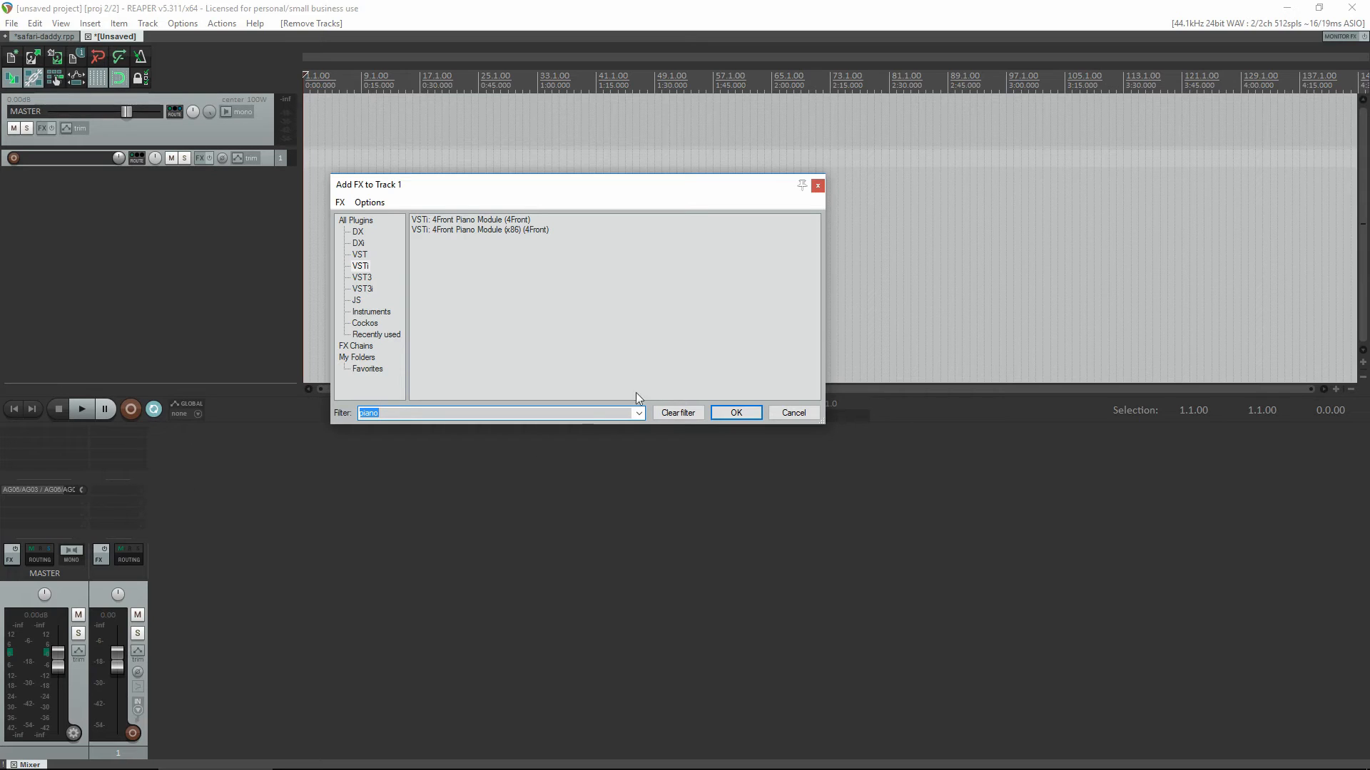
{"action": "left_click_drag", "start_coordinate": [494, 184], "coordinate": [431, 131]}
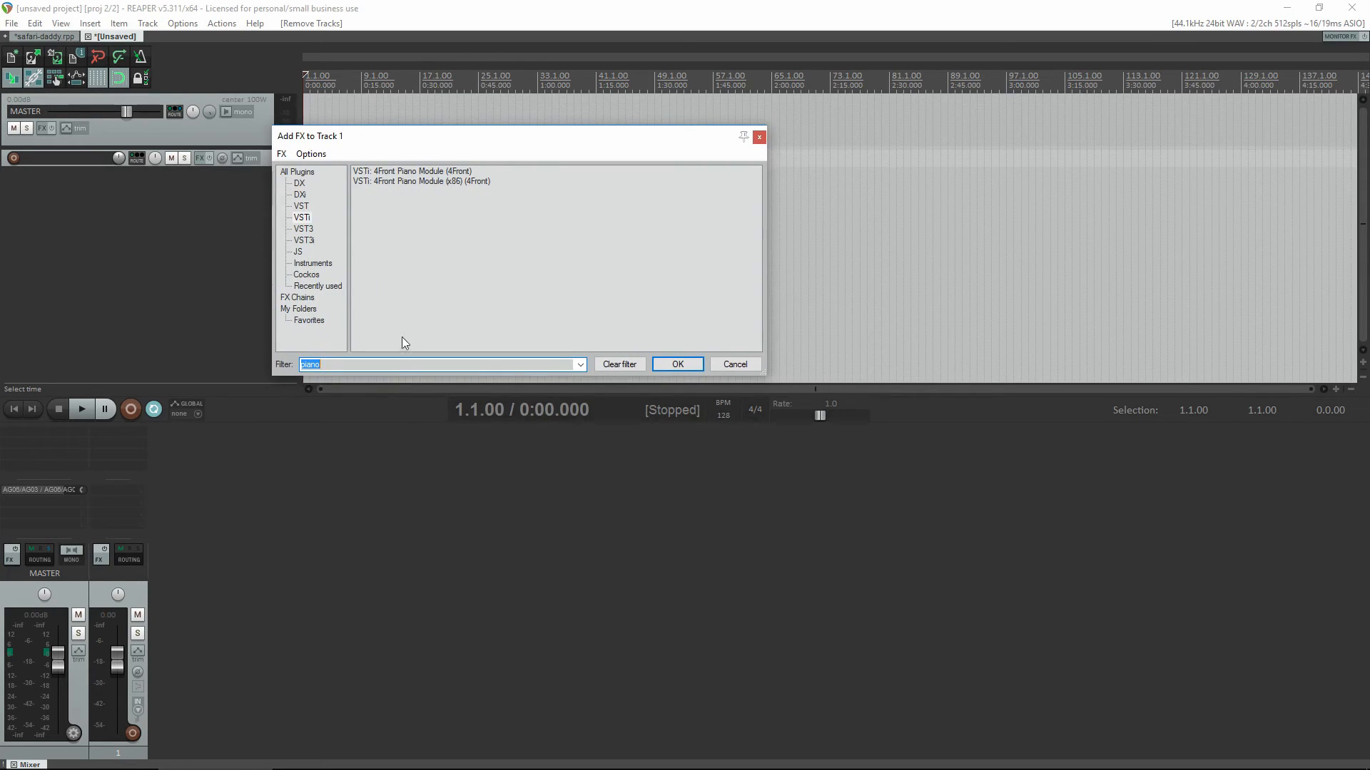
{"action": "left_click", "coordinate": [417, 172]}
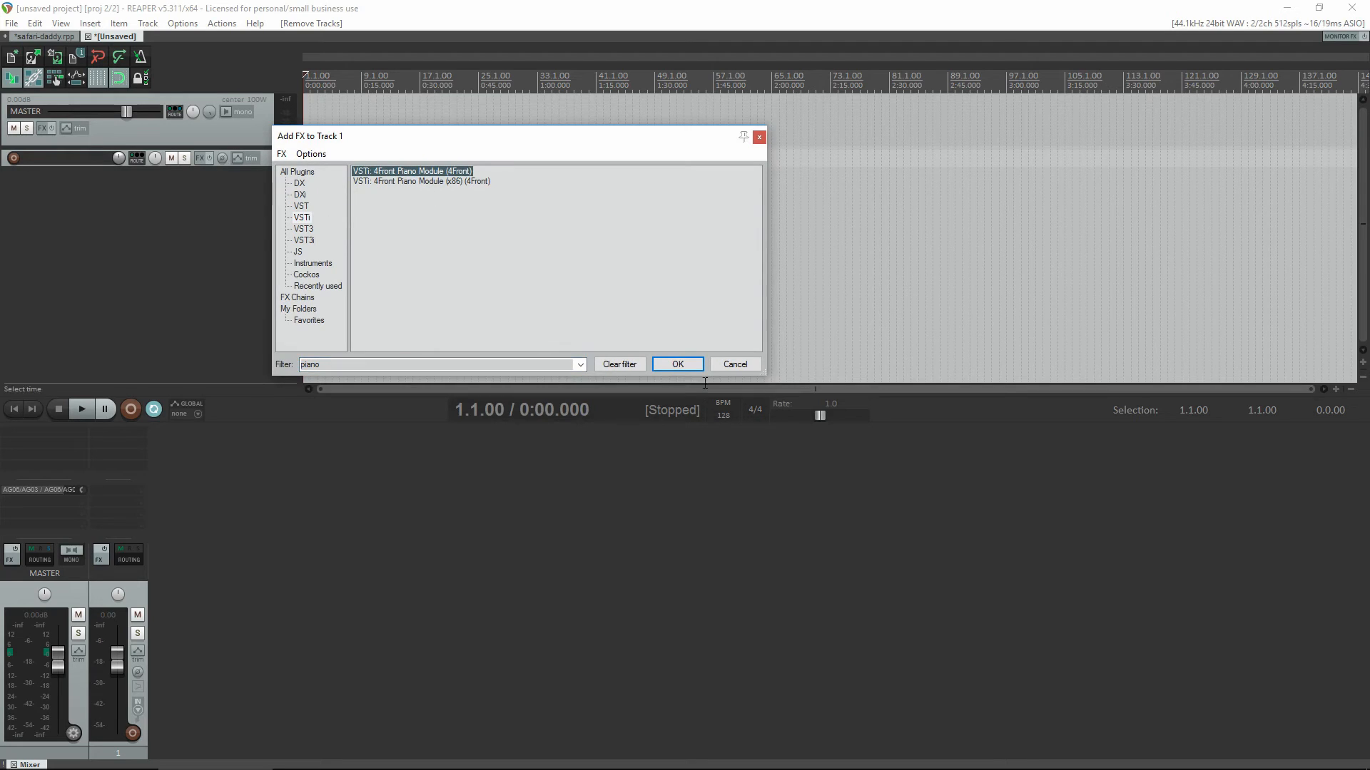
{"action": "left_click", "coordinate": [683, 365]}
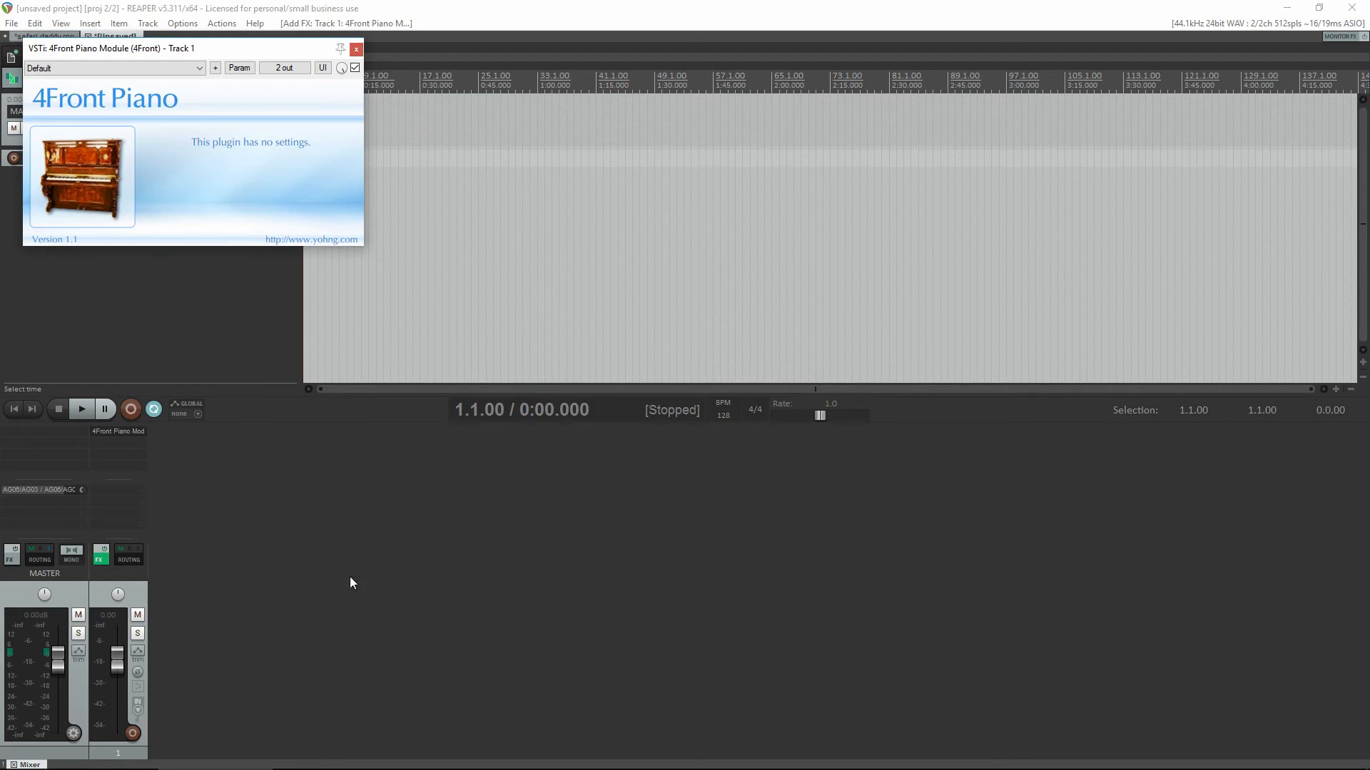
{"action": "left_click_drag", "start_coordinate": [250, 48], "coordinate": [910, 256]}
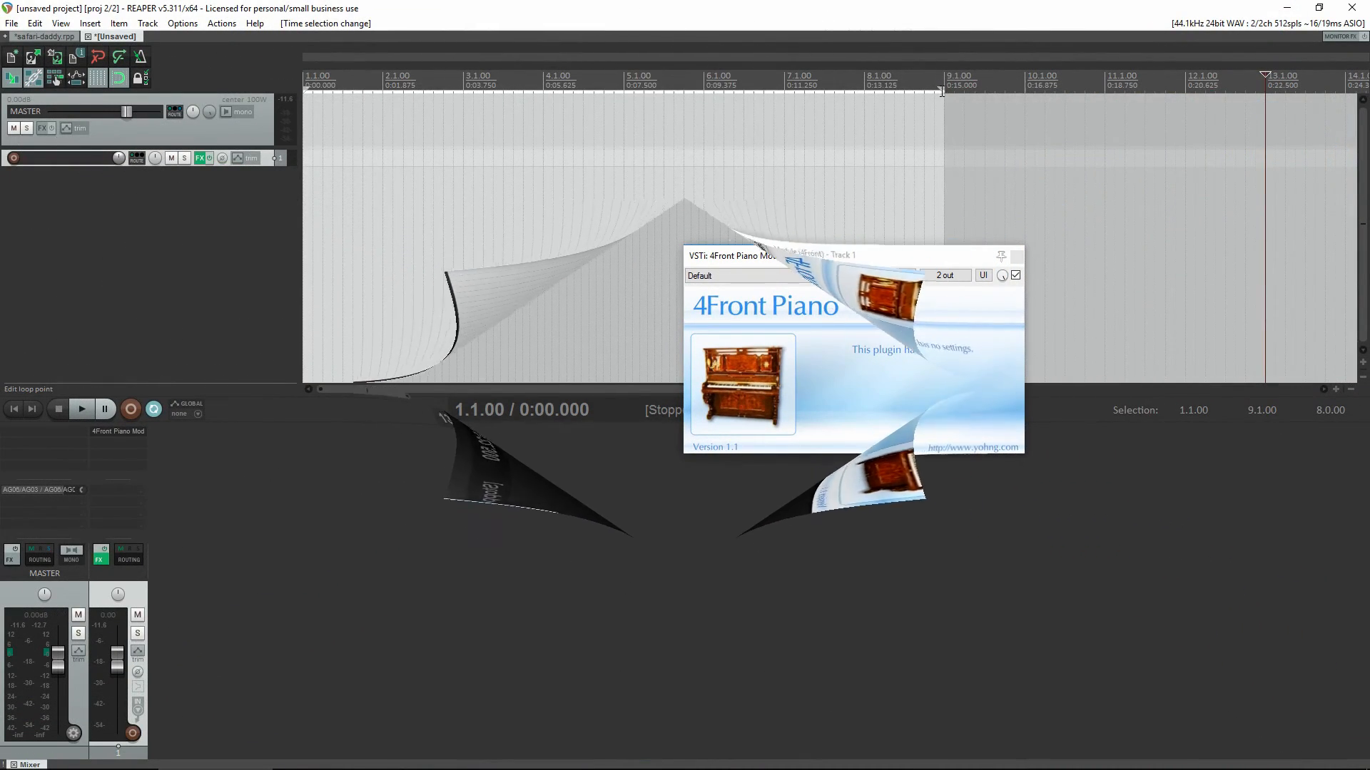
- Set the time selection from 1.1.00 to 5.1.00 and insert a new MIDI item there on track 1
{"action": "left_click_drag", "start_coordinate": [925, 95], "coordinate": [622, 156]}
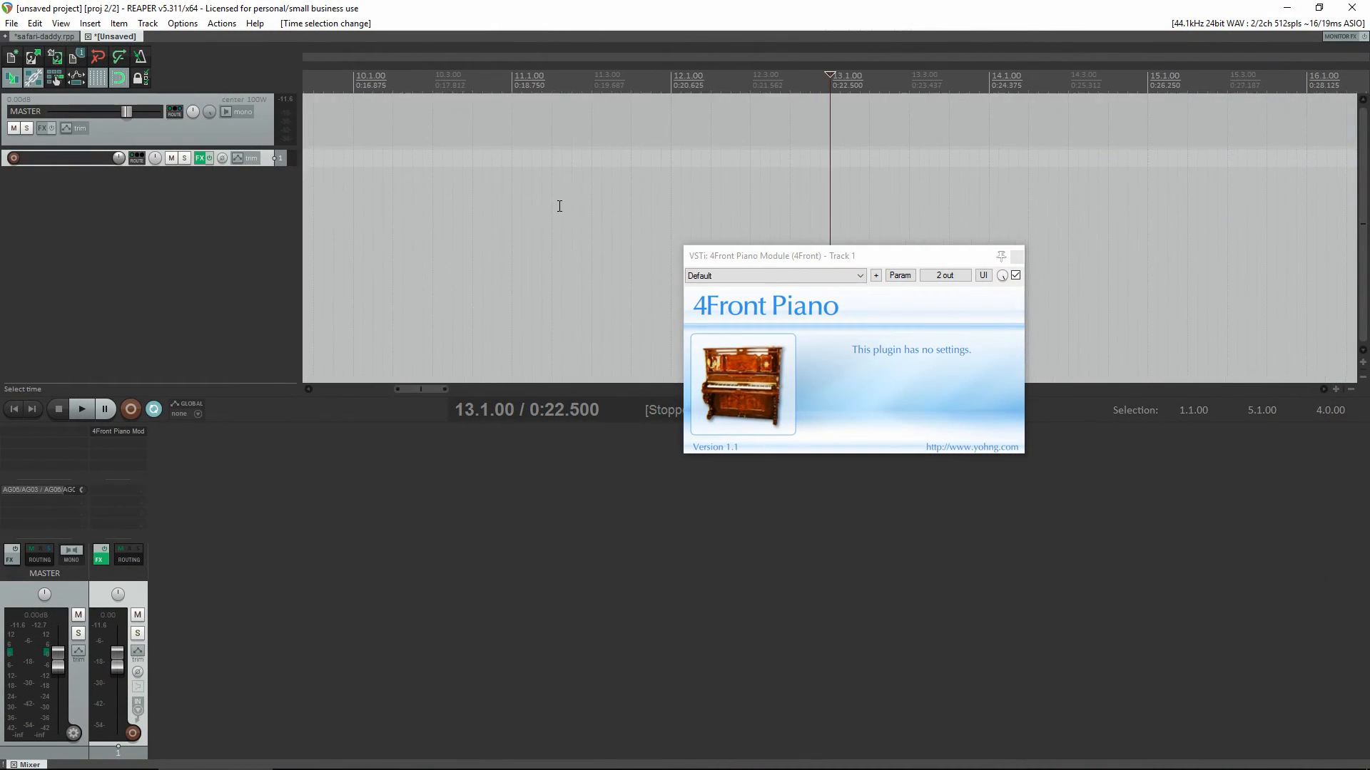
{"action": "scroll", "coordinate": [468, 136], "scroll_direction": "down", "scroll_amount": 2}
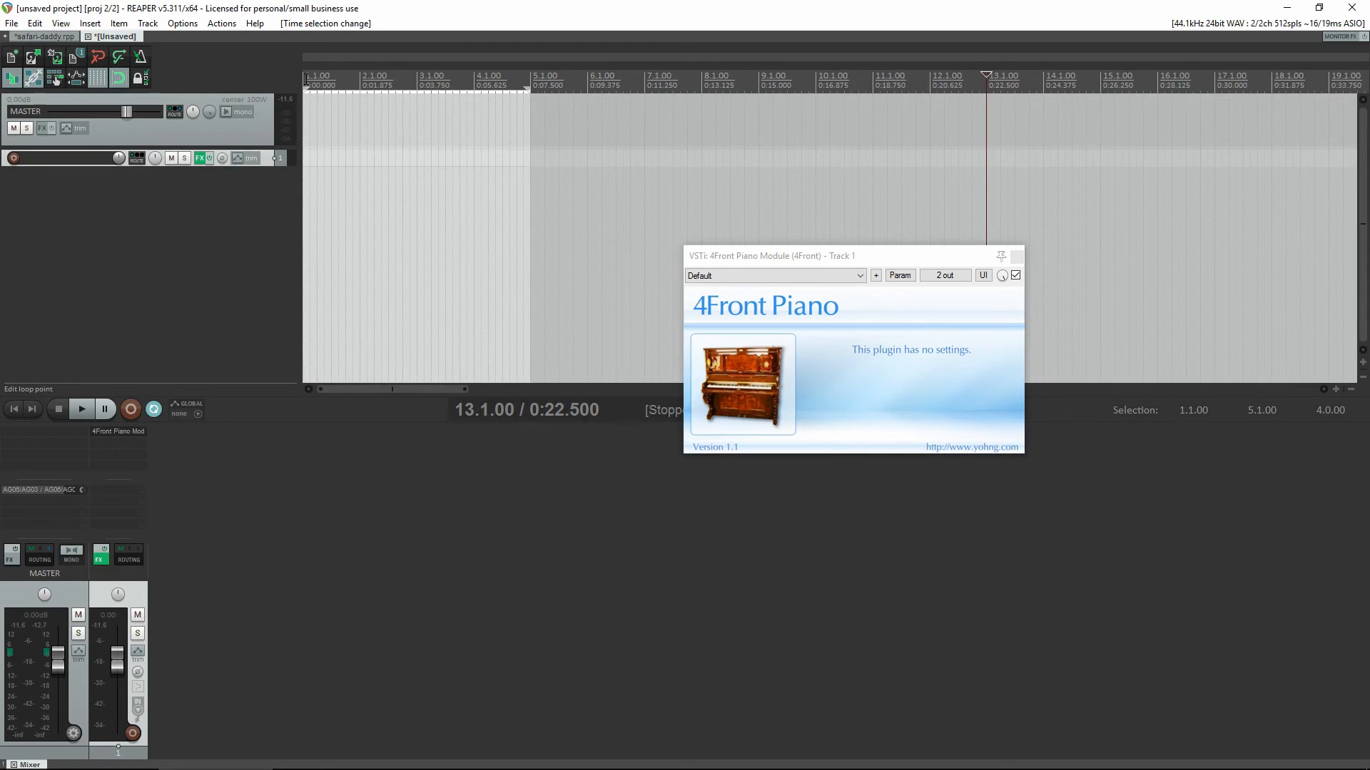
{"action": "left_click", "coordinate": [306, 80]}
{"action": "key", "text": "ctrl+alt+n"}
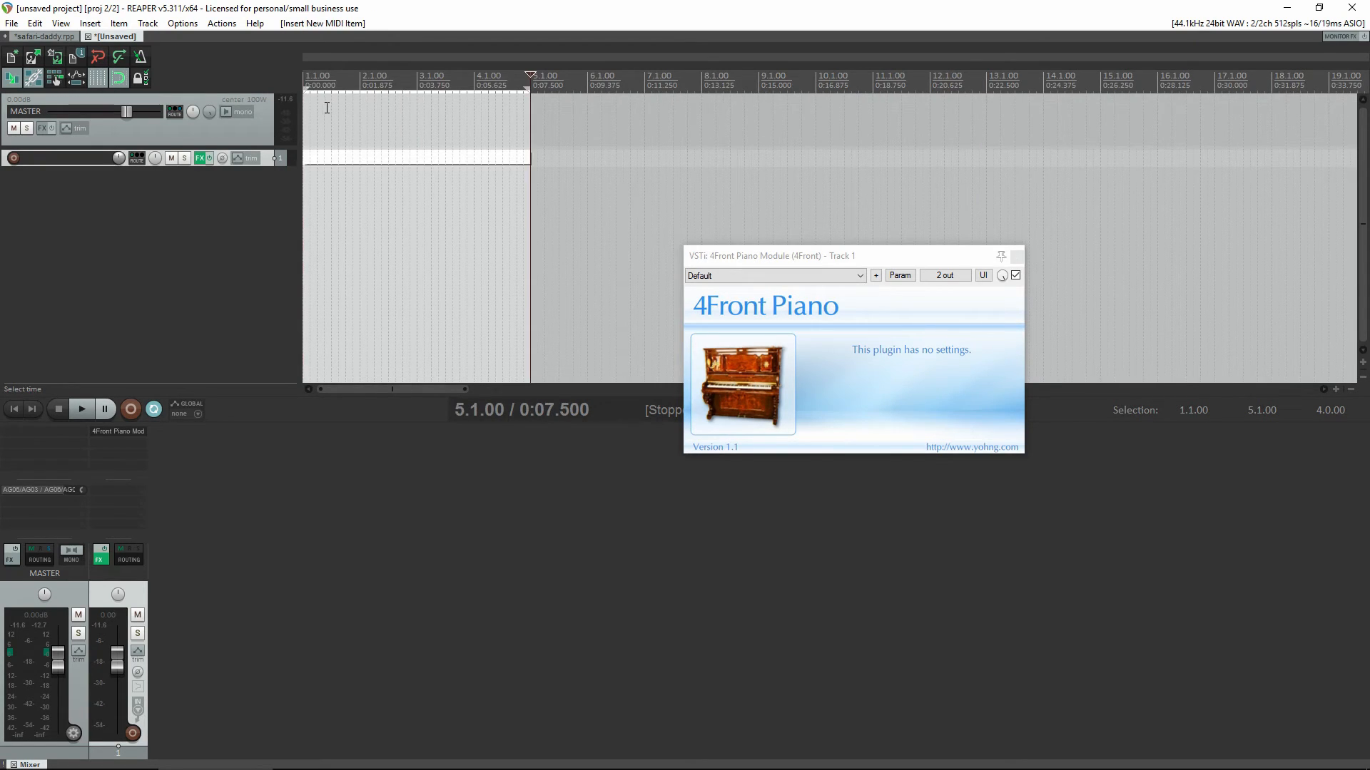
- Open the MIDI item in the MIDI editor and draw a one-bar C4 note filling bar 1
{"action": "double_click", "coordinate": [374, 158]}
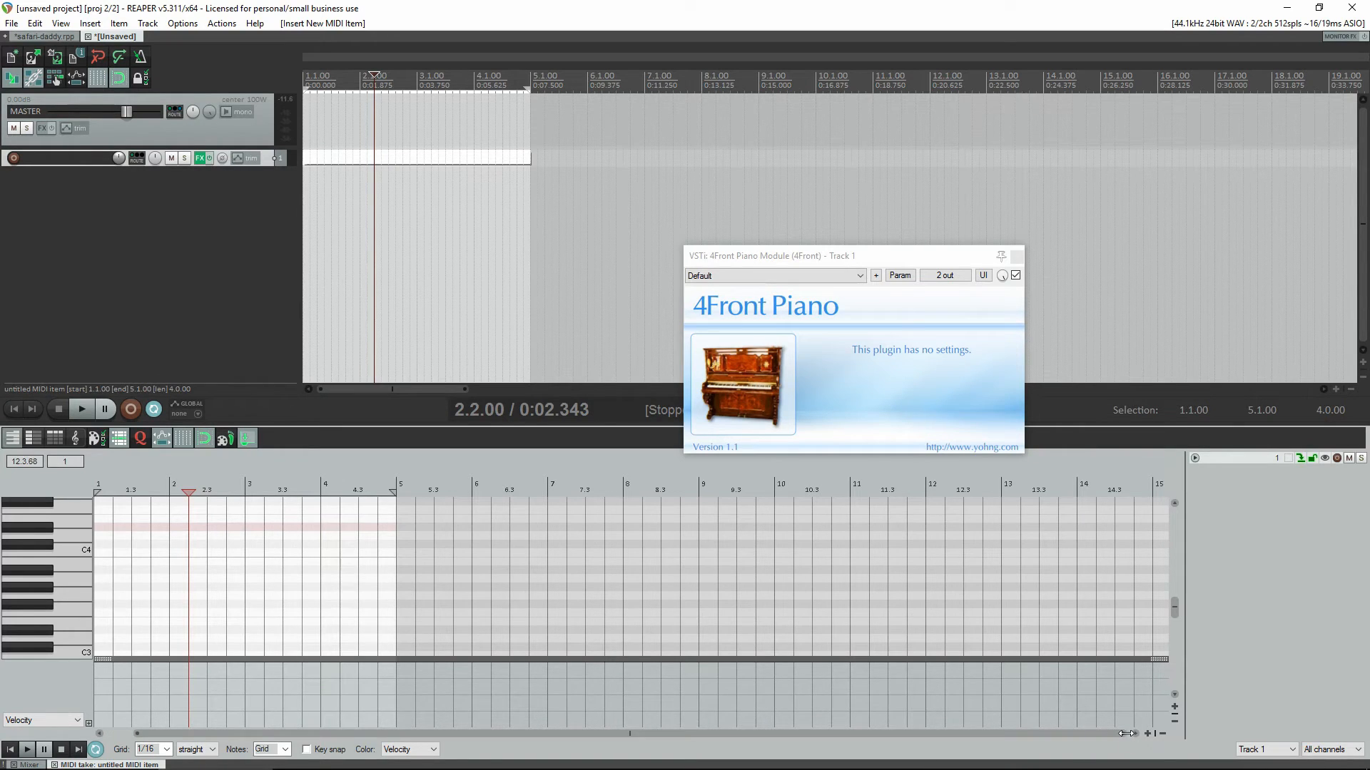
{"action": "left_click_drag", "start_coordinate": [1125, 734], "coordinate": [415, 702]}
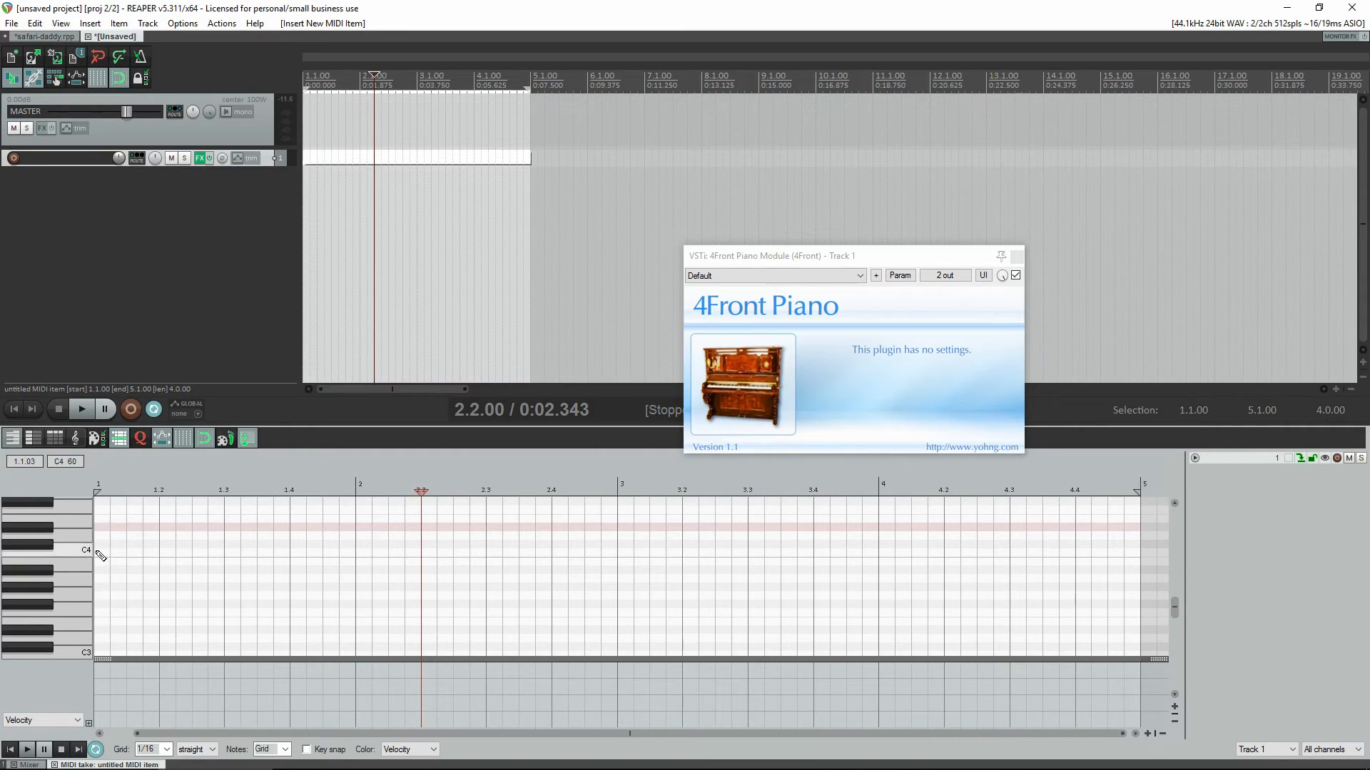
{"action": "mouse_move", "coordinate": [101, 556]}
{"action": "left_mouse_down"}
{"action": "mouse_move", "coordinate": [397, 556]}
{"action": "mouse_move", "coordinate": [355, 555]}
{"action": "left_mouse_up"}
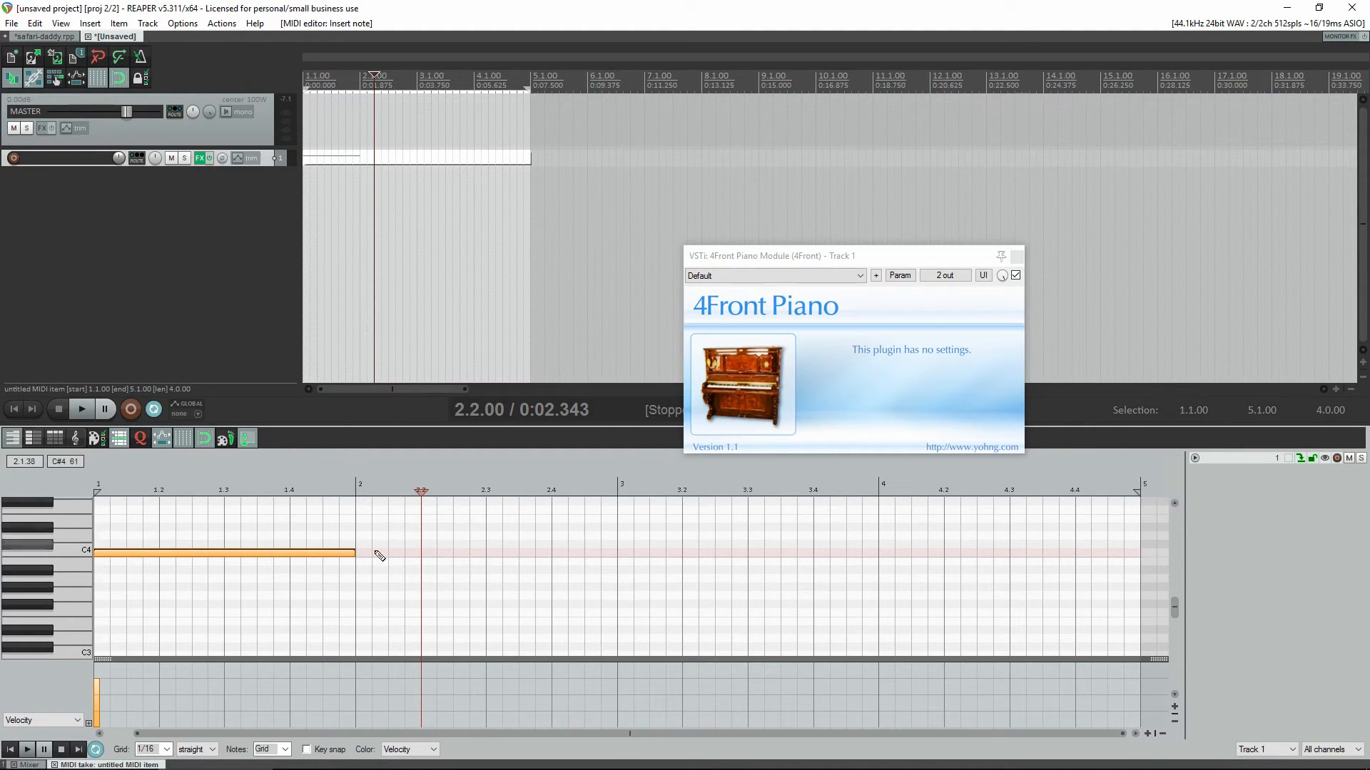
- Deselect the C4 note in bar 1 and reselect it with a marquee selection
{"action": "left_click", "coordinate": [594, 627]}
{"action": "left_click_drag", "start_coordinate": [479, 550], "coordinate": [655, 644]}
{"action": "left_click_drag", "start_coordinate": [593, 550], "coordinate": [729, 623]}
{"action": "left_click_drag", "start_coordinate": [608, 565], "coordinate": [760, 634]}
{"action": "left_click_drag", "start_coordinate": [611, 523], "coordinate": [652, 560]}
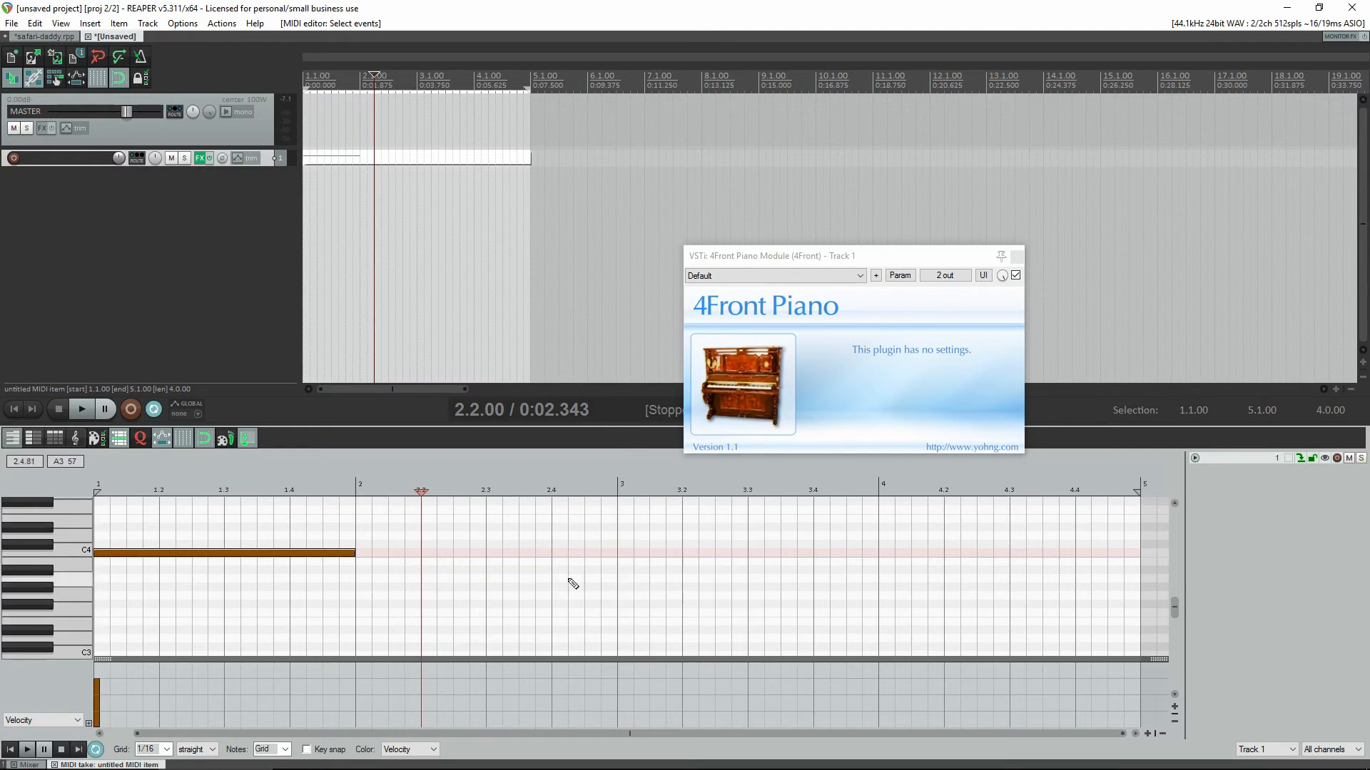
{"action": "right_click", "coordinate": [529, 579]}
{"action": "left_click", "coordinate": [447, 576]}
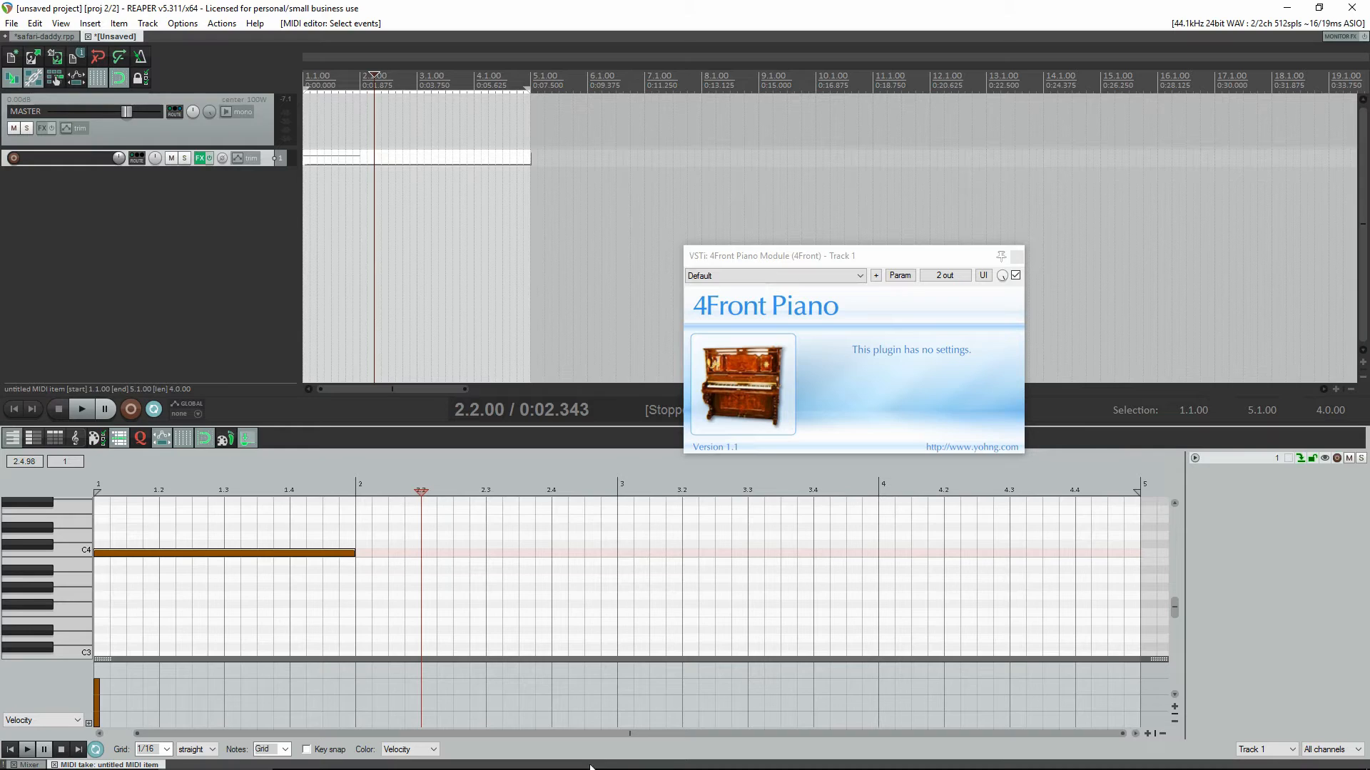
{"action": "left_click_drag", "start_coordinate": [510, 565], "coordinate": [194, 486]}
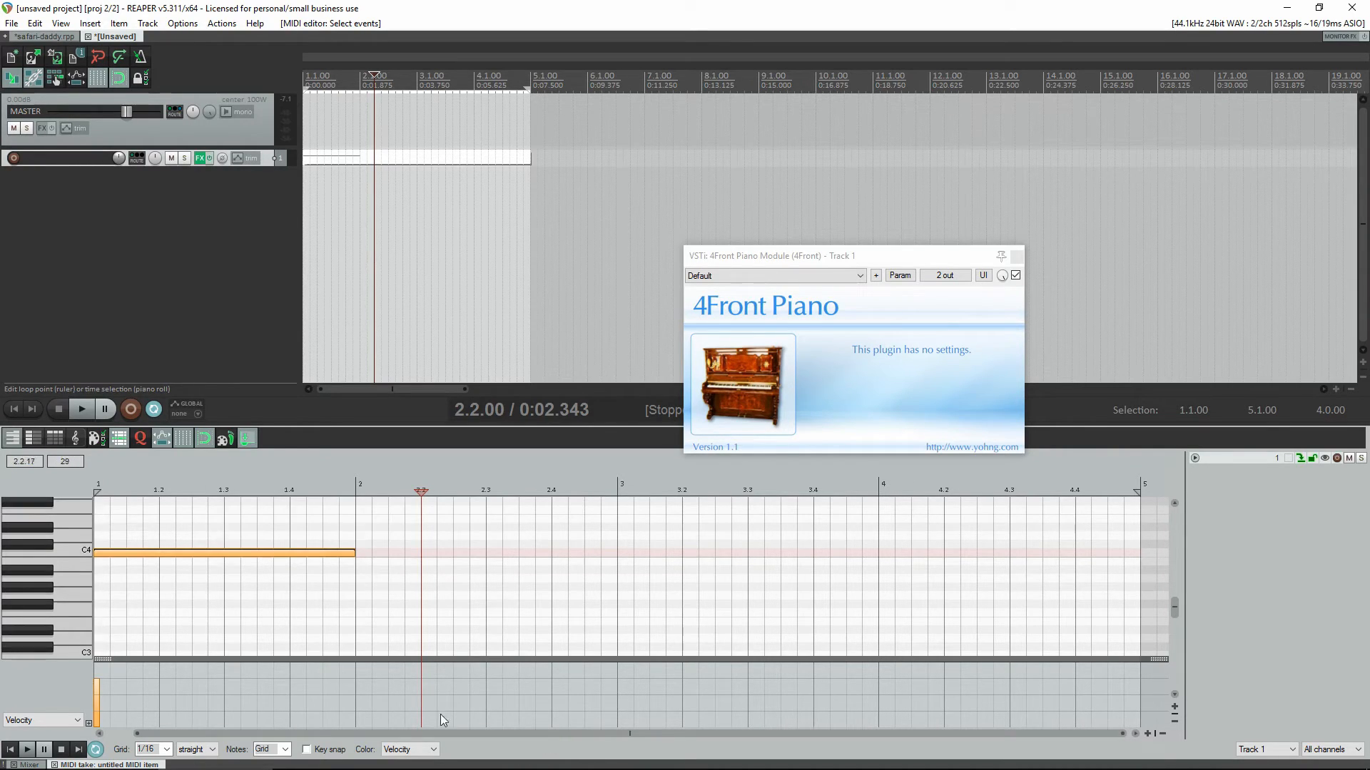
- Draw a one-bar D4 note filling bar 2, right after the C4 note, and deselect the notes
{"action": "left_click_drag", "start_coordinate": [361, 547], "coordinate": [627, 541]}
{"action": "left_click_drag", "start_coordinate": [606, 623], "coordinate": [95, 509]}
{"action": "left_click_drag", "start_coordinate": [405, 628], "coordinate": [625, 680]}
- Draw a one-bar C4 note filling bar 3 of the MIDI item
{"action": "scroll", "coordinate": [347, 620], "scroll_direction": "up", "scroll_amount": 1}
{"action": "scroll", "coordinate": [344, 619], "scroll_direction": "down", "scroll_amount": 2}
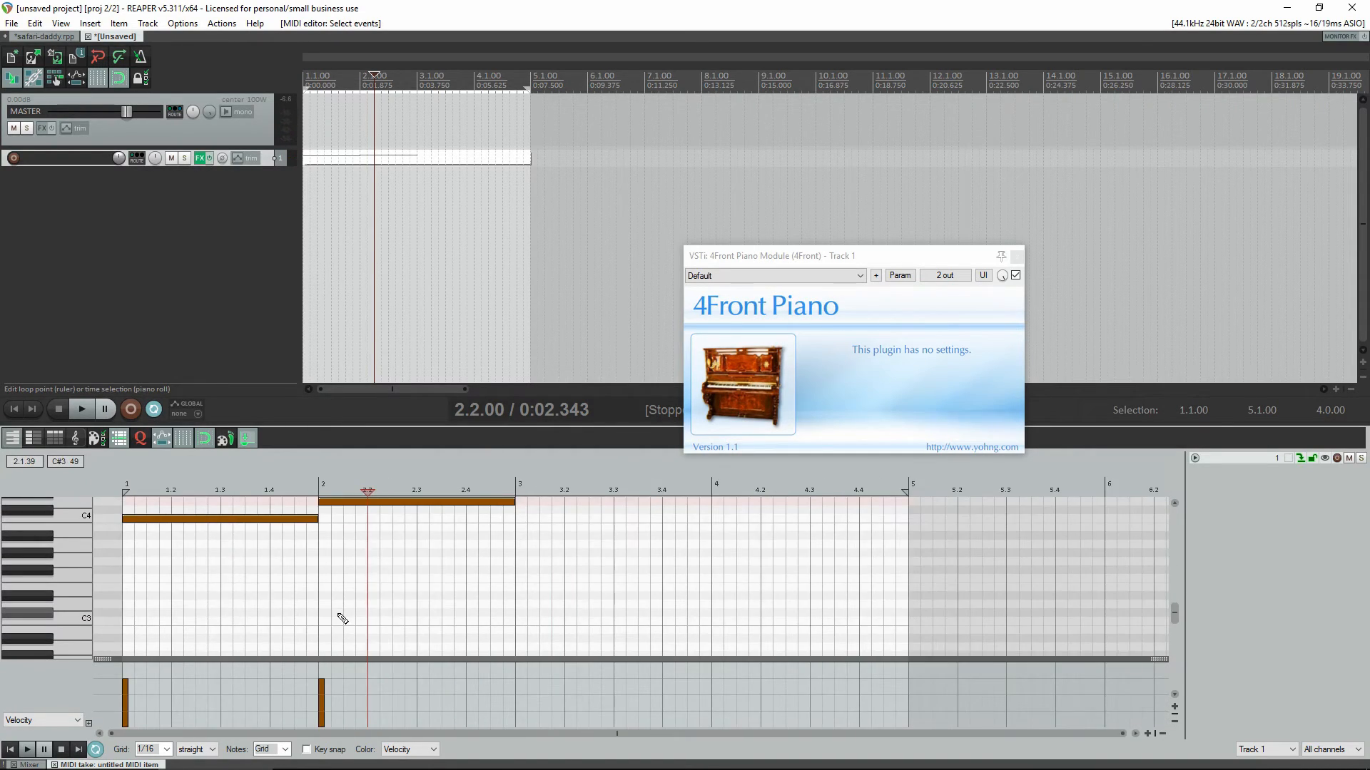
{"action": "scroll", "coordinate": [359, 625], "scroll_direction": "up", "scroll_amount": 1}
{"action": "left_click_drag", "start_coordinate": [1174, 615], "coordinate": [1175, 609]}
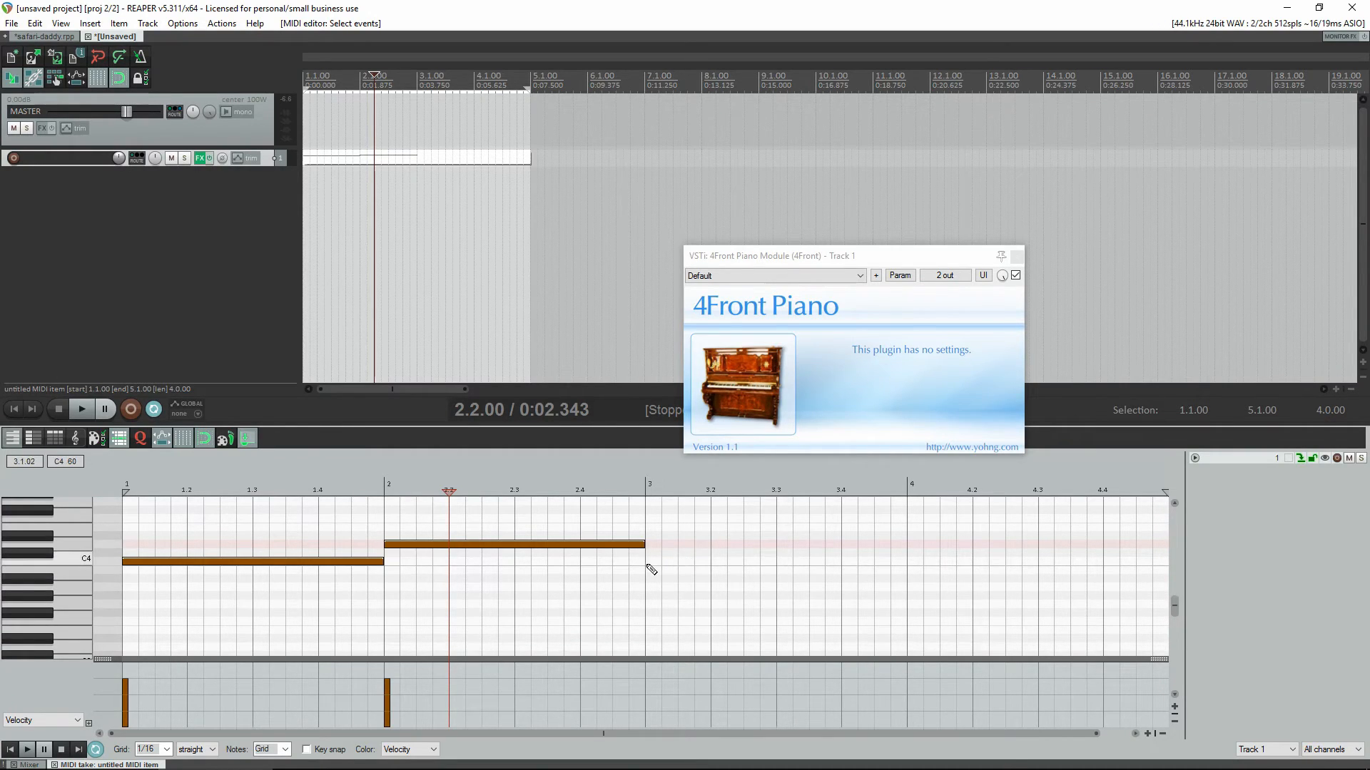
{"action": "left_click_drag", "start_coordinate": [650, 569], "coordinate": [911, 568]}
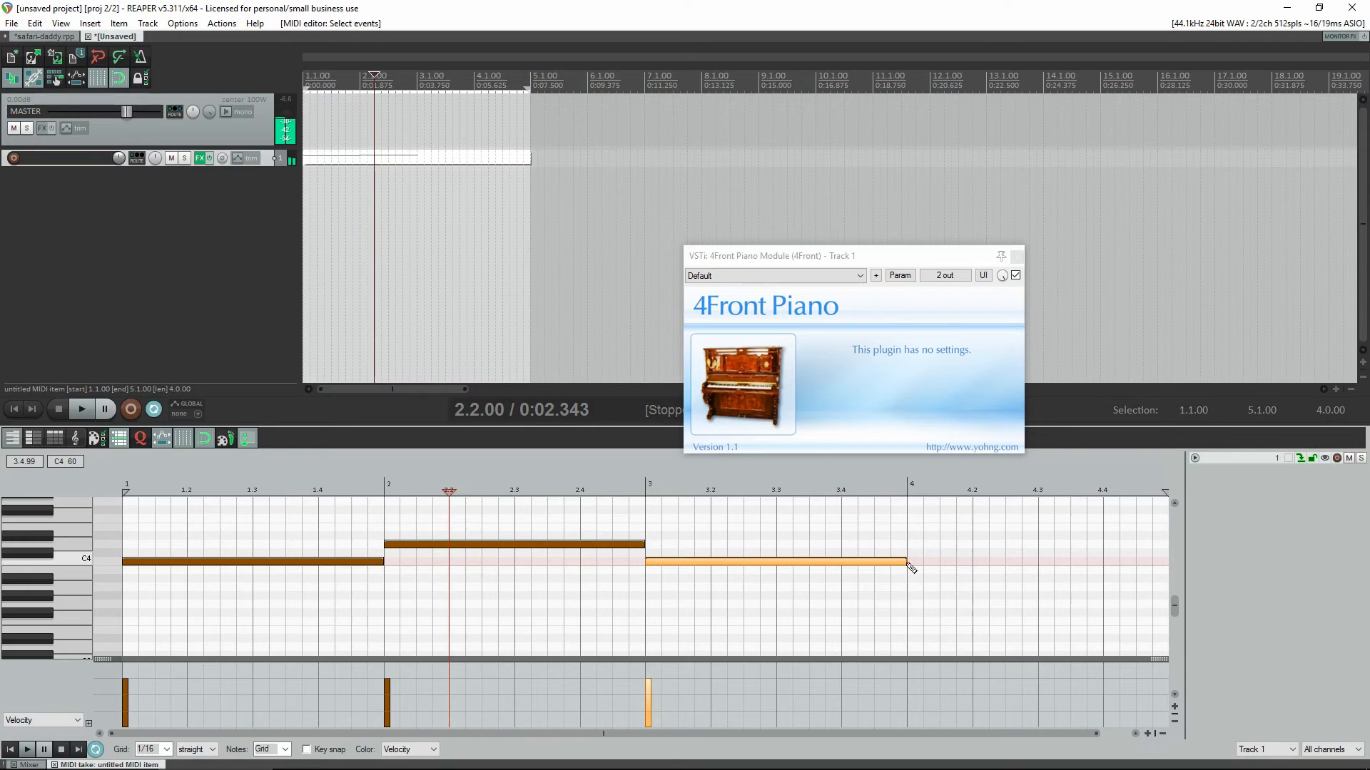
- Select the C4 notes in bars 1 and 3 together and draw a short C4 note below the D4 note in bar 2
{"action": "left_click", "coordinate": [264, 562]}
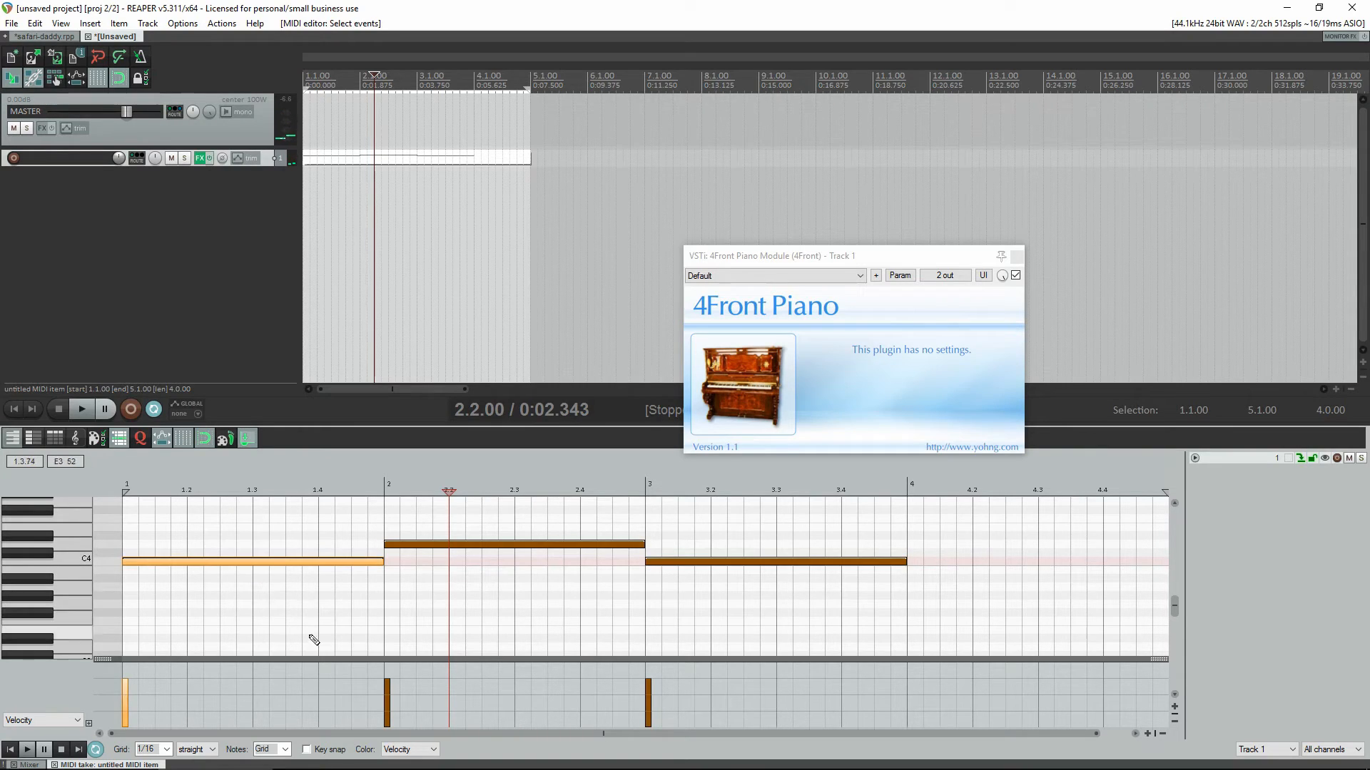
{"action": "left_click", "coordinate": [755, 567], "text": "ctrl"}
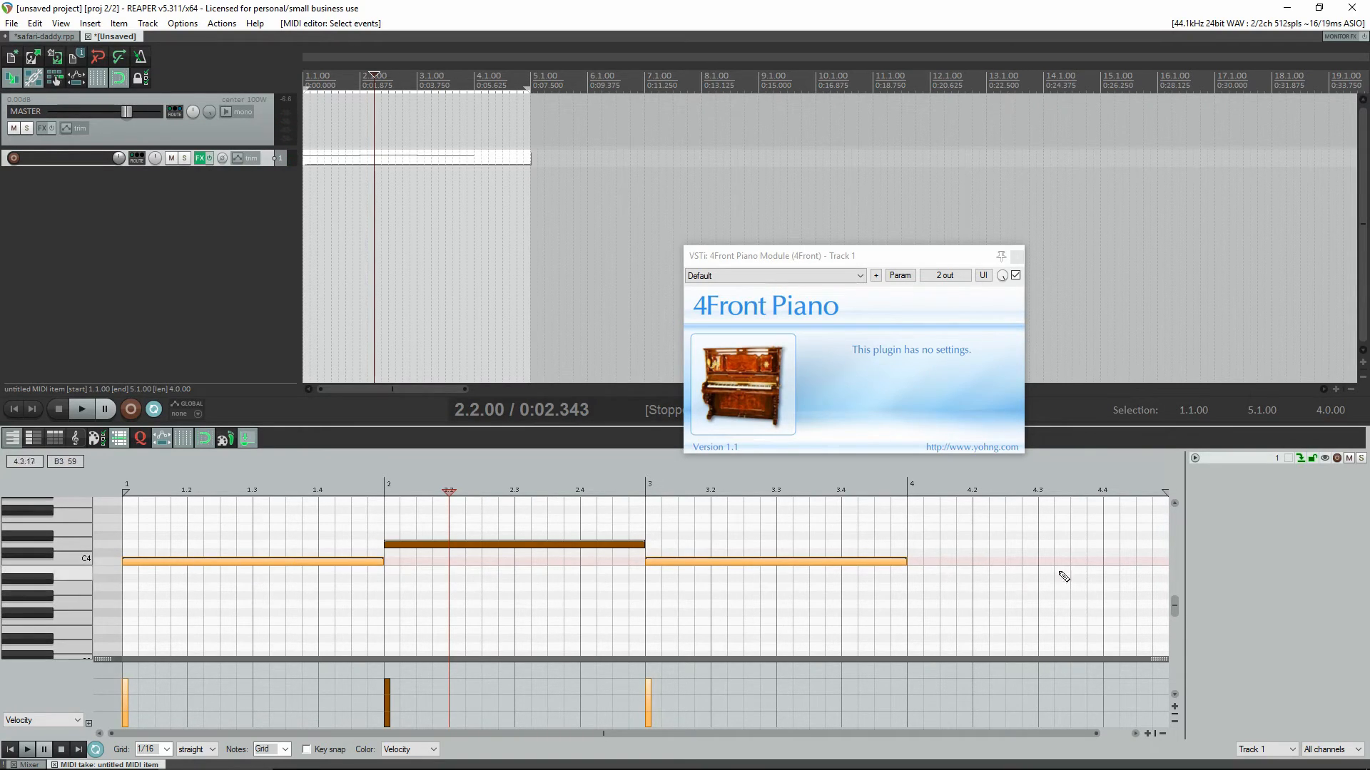
{"action": "left_click_drag", "start_coordinate": [465, 564], "coordinate": [547, 563]}
- Select the whole run of C4 notes from bar 1 through bar 3 and clear the selection
{"action": "left_click", "coordinate": [253, 564]}
{"action": "left_click", "coordinate": [763, 564], "text": "shift"}
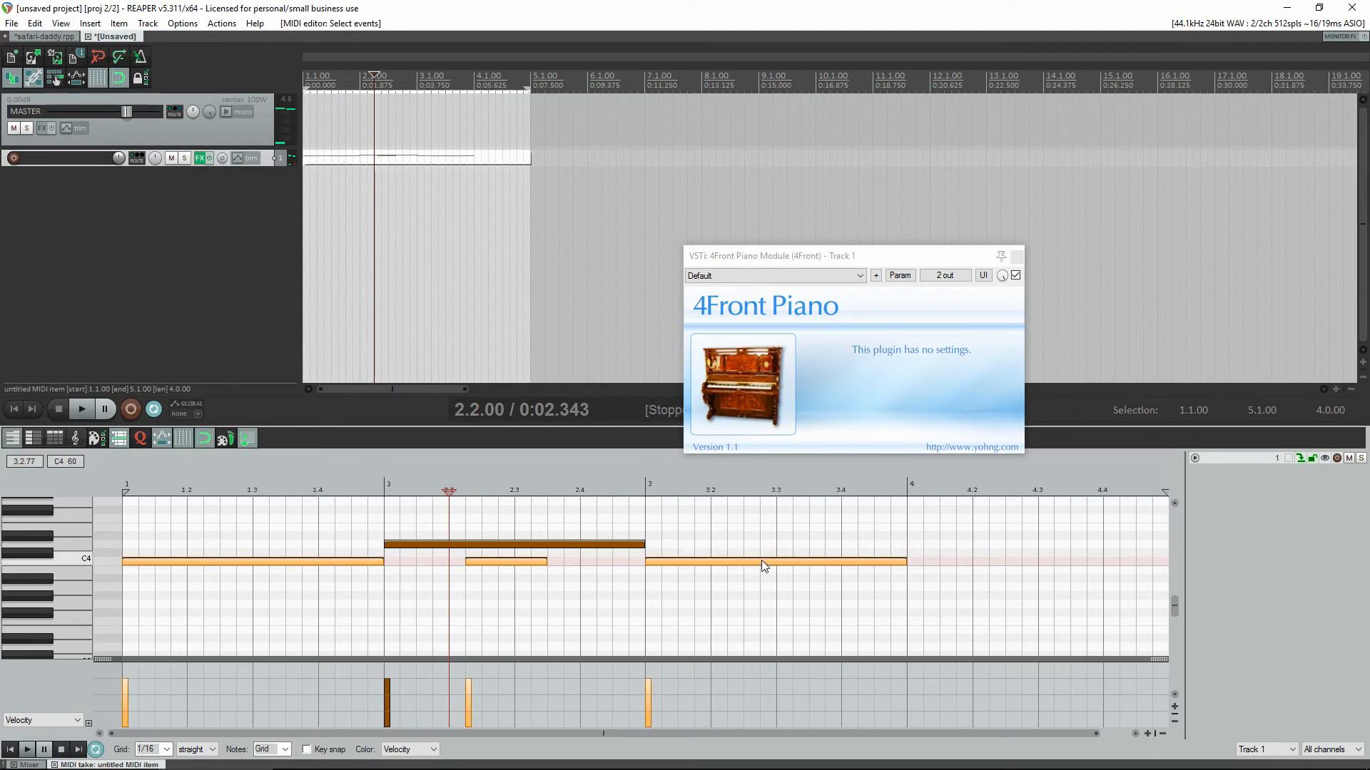
{"action": "left_click_drag", "start_coordinate": [437, 584], "coordinate": [497, 617]}
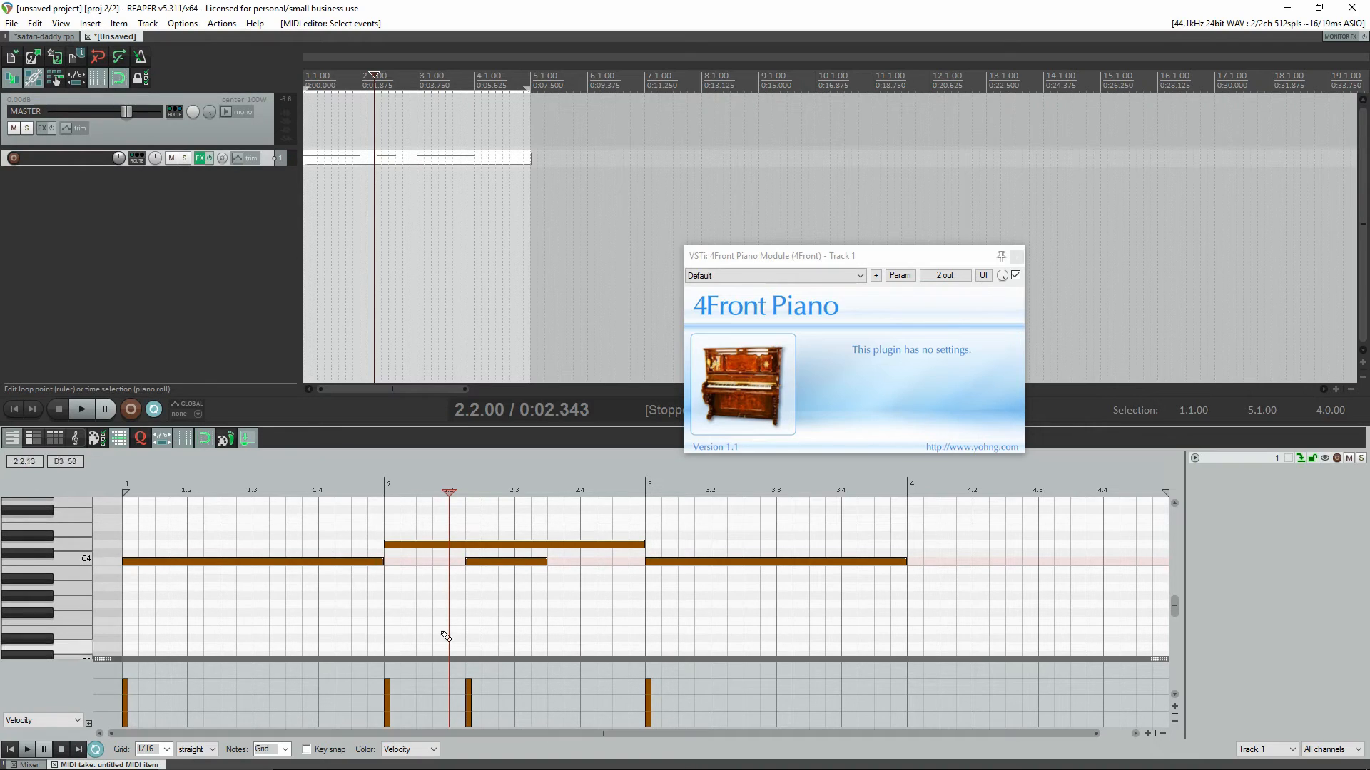
- Select only the C4 notes in bars 1 and 3, skipping the short one between them, and deselect them
{"action": "left_click", "coordinate": [302, 563]}
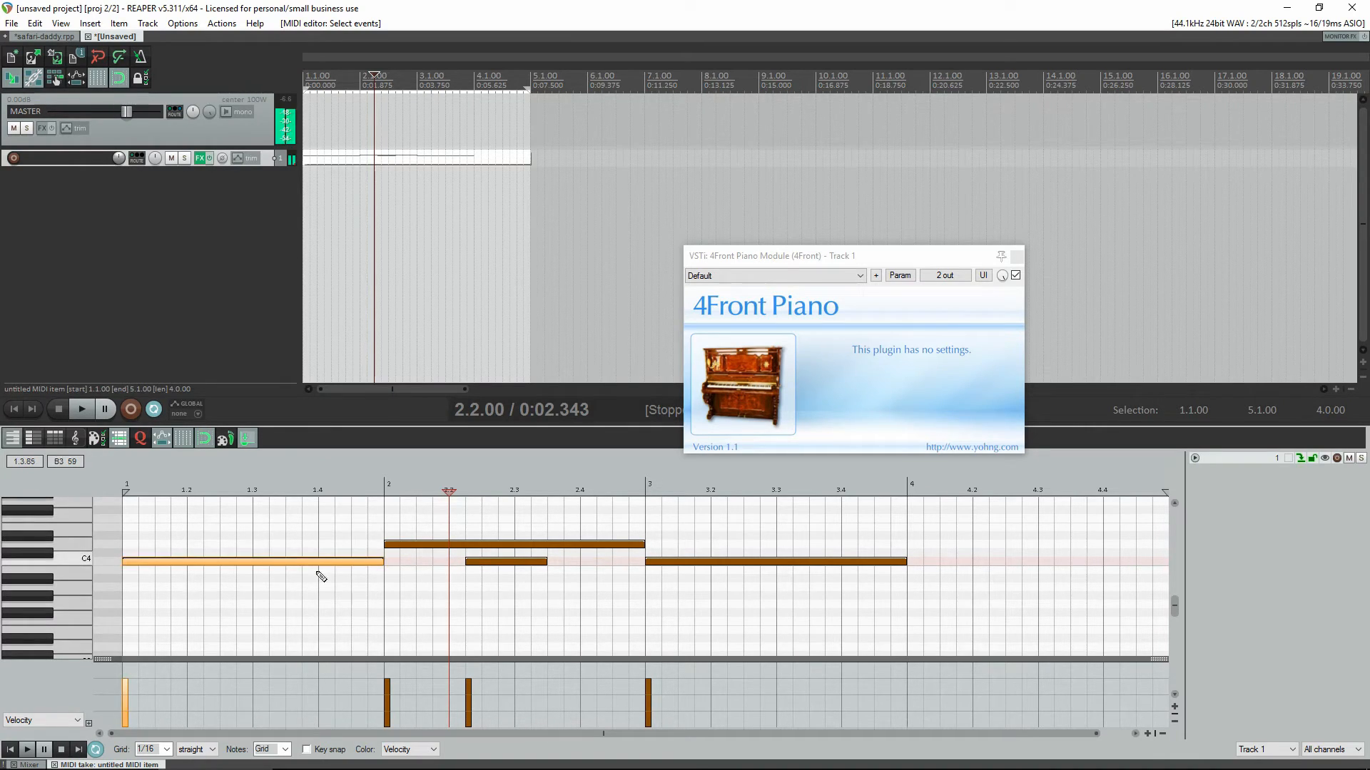
{"action": "left_click", "coordinate": [717, 562], "text": "ctrl"}
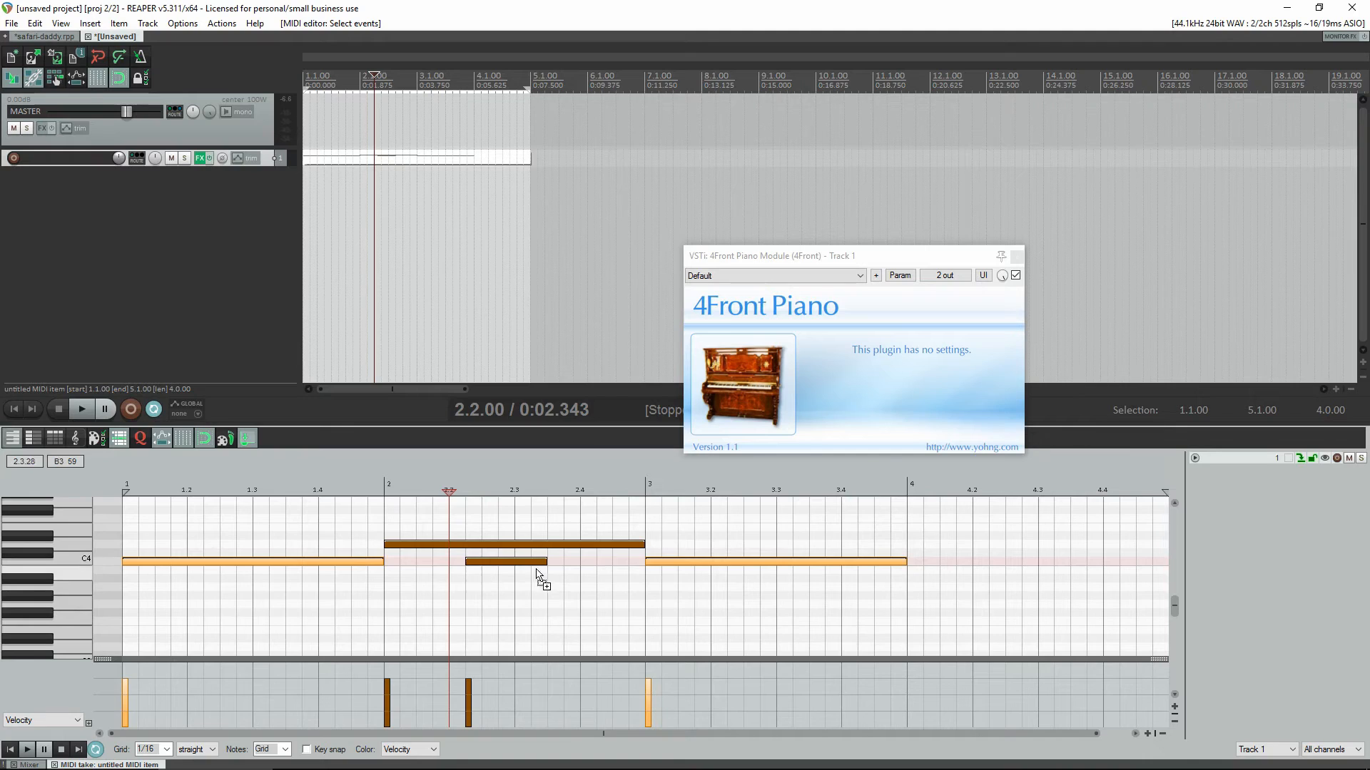
{"action": "left_click", "coordinate": [418, 599]}
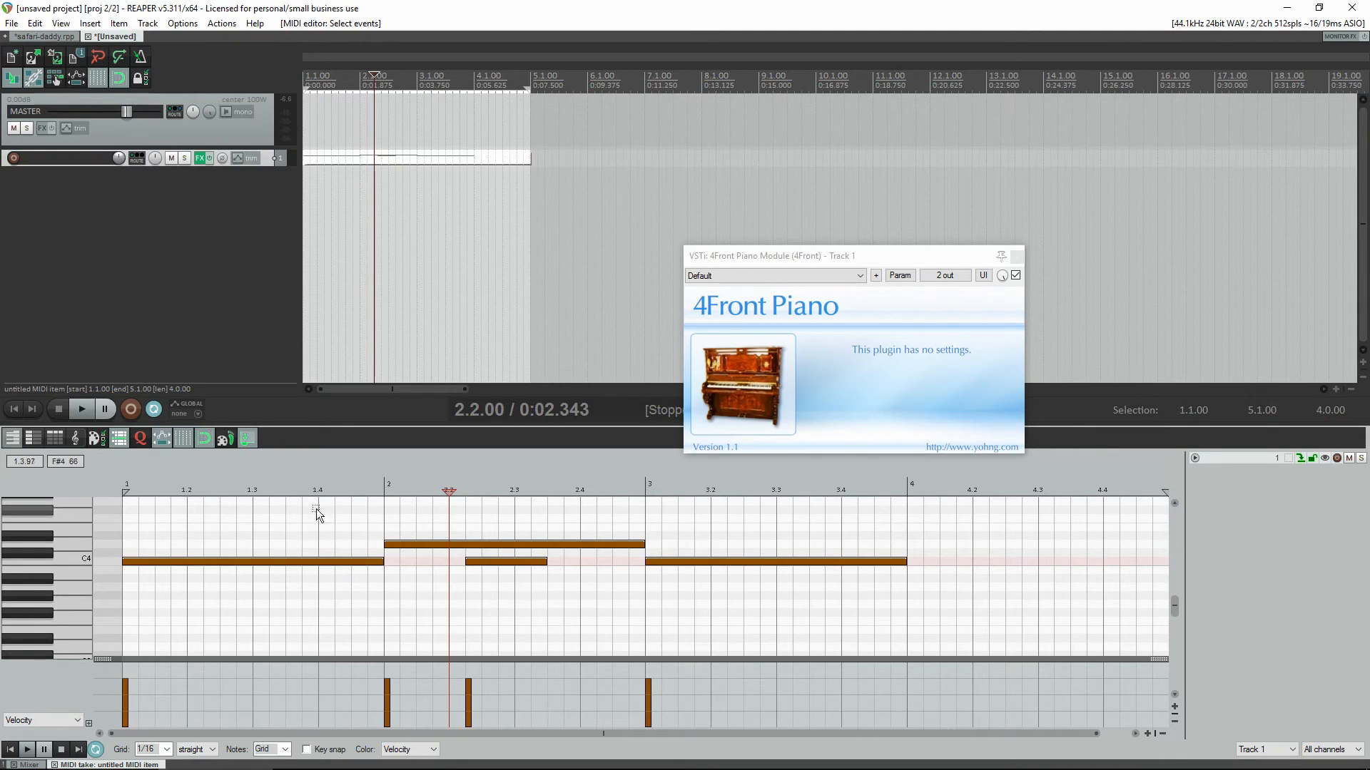
- Marquee-select the notes across bars 1 to 3 and clear the selection again
{"action": "left_click_drag", "start_coordinate": [314, 506], "coordinate": [755, 614]}
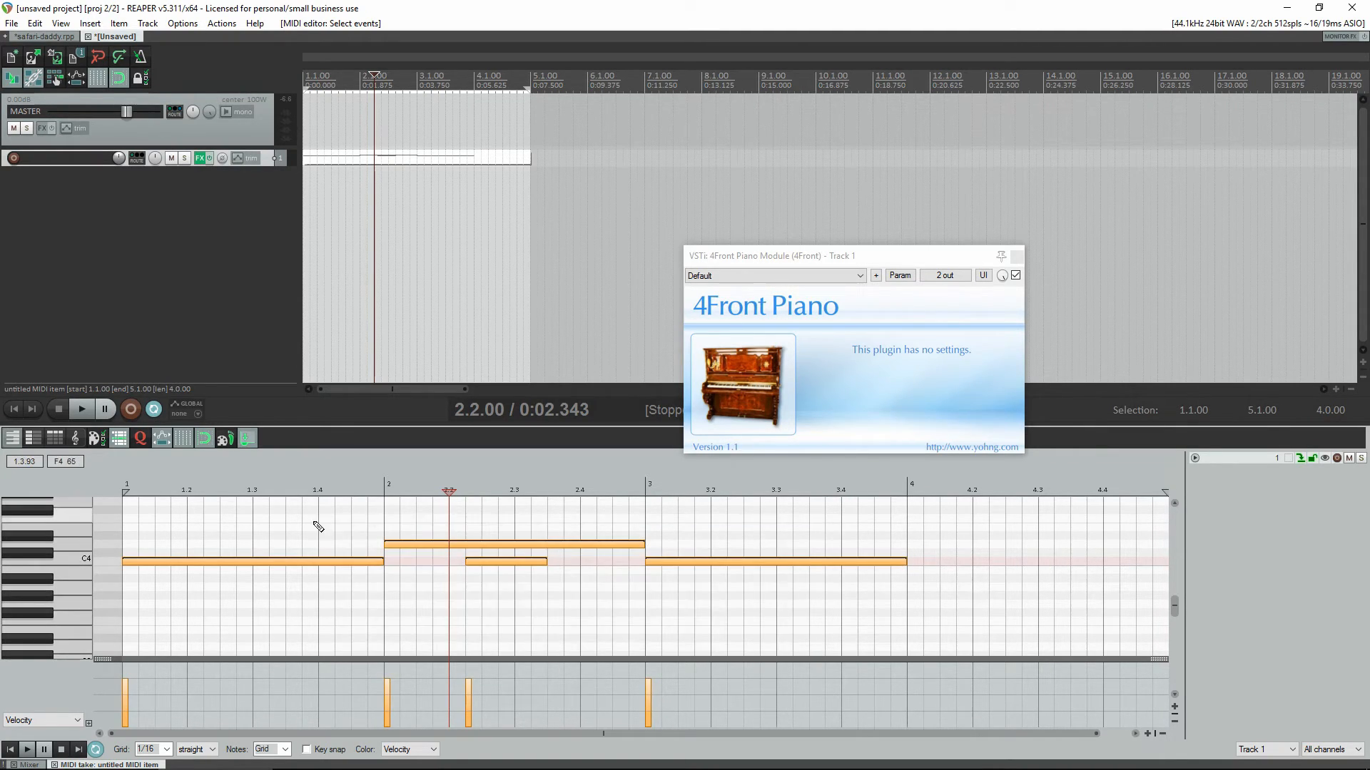
{"action": "left_click_drag", "start_coordinate": [365, 595], "coordinate": [531, 626]}
{"action": "left_click_drag", "start_coordinate": [605, 579], "coordinate": [210, 502]}
{"action": "left_click", "coordinate": [572, 636]}
- Extend both ends of the short C4 note in bar 2 so it spans from beat 2.2 to beat 2.4
{"action": "left_click_drag", "start_coordinate": [503, 570], "coordinate": [564, 563]}
{"action": "mouse_move", "coordinate": [450, 563]}
{"action": "left_mouse_down"}
{"action": "mouse_move", "coordinate": [392, 563]}
{"action": "mouse_move", "coordinate": [450, 564]}
{"action": "left_mouse_up"}
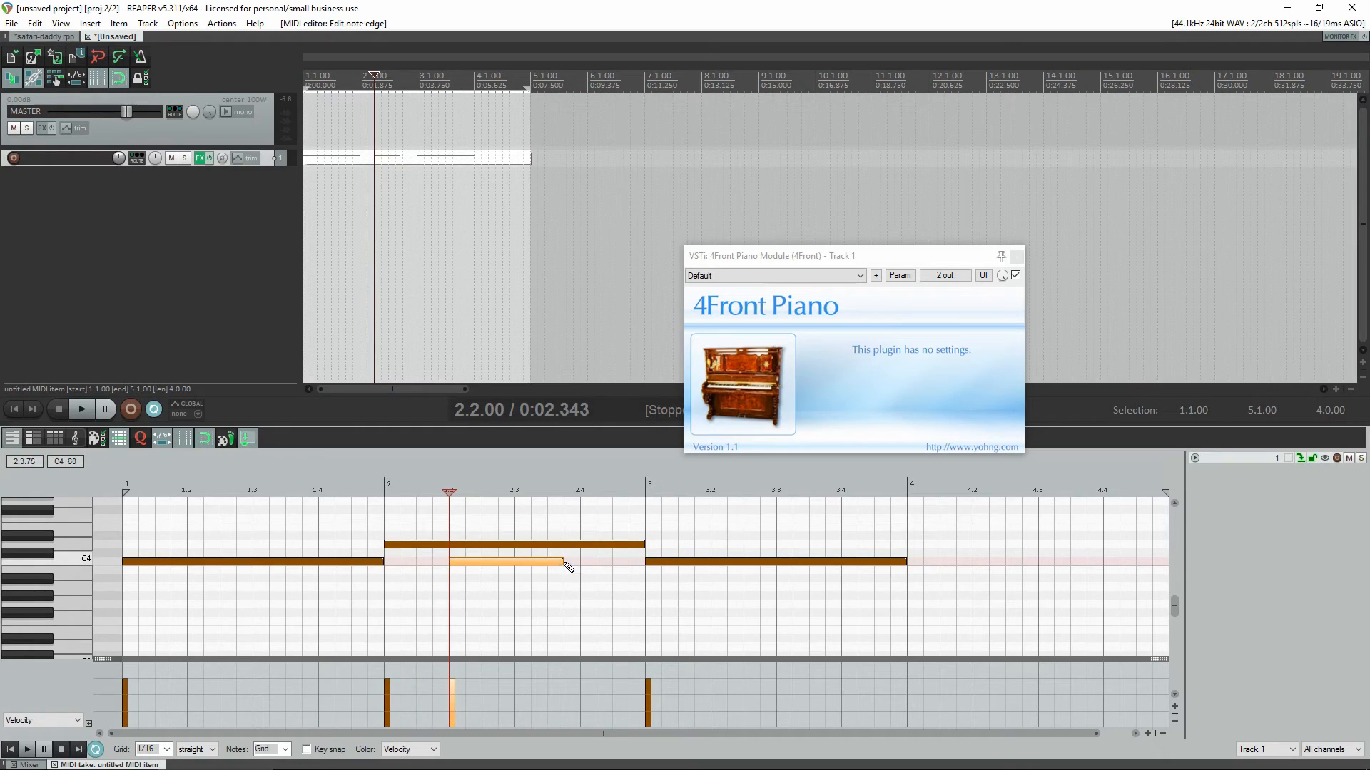
{"action": "left_click_drag", "start_coordinate": [563, 563], "coordinate": [579, 564]}
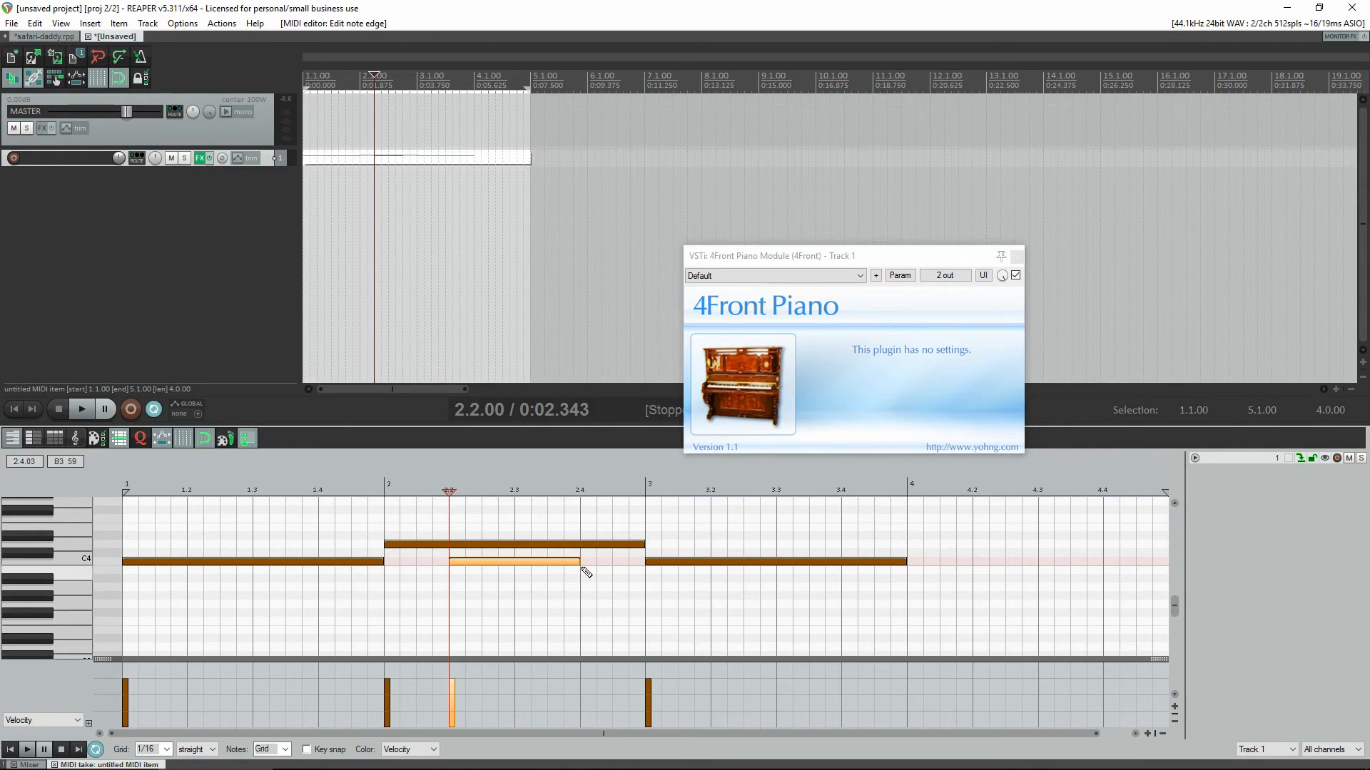
{"action": "mouse_move", "coordinate": [578, 561]}
{"action": "left_mouse_down"}
{"action": "mouse_move", "coordinate": [498, 580]}
{"action": "mouse_move", "coordinate": [590, 579]}
{"action": "mouse_move", "coordinate": [573, 576]}
{"action": "left_mouse_up"}
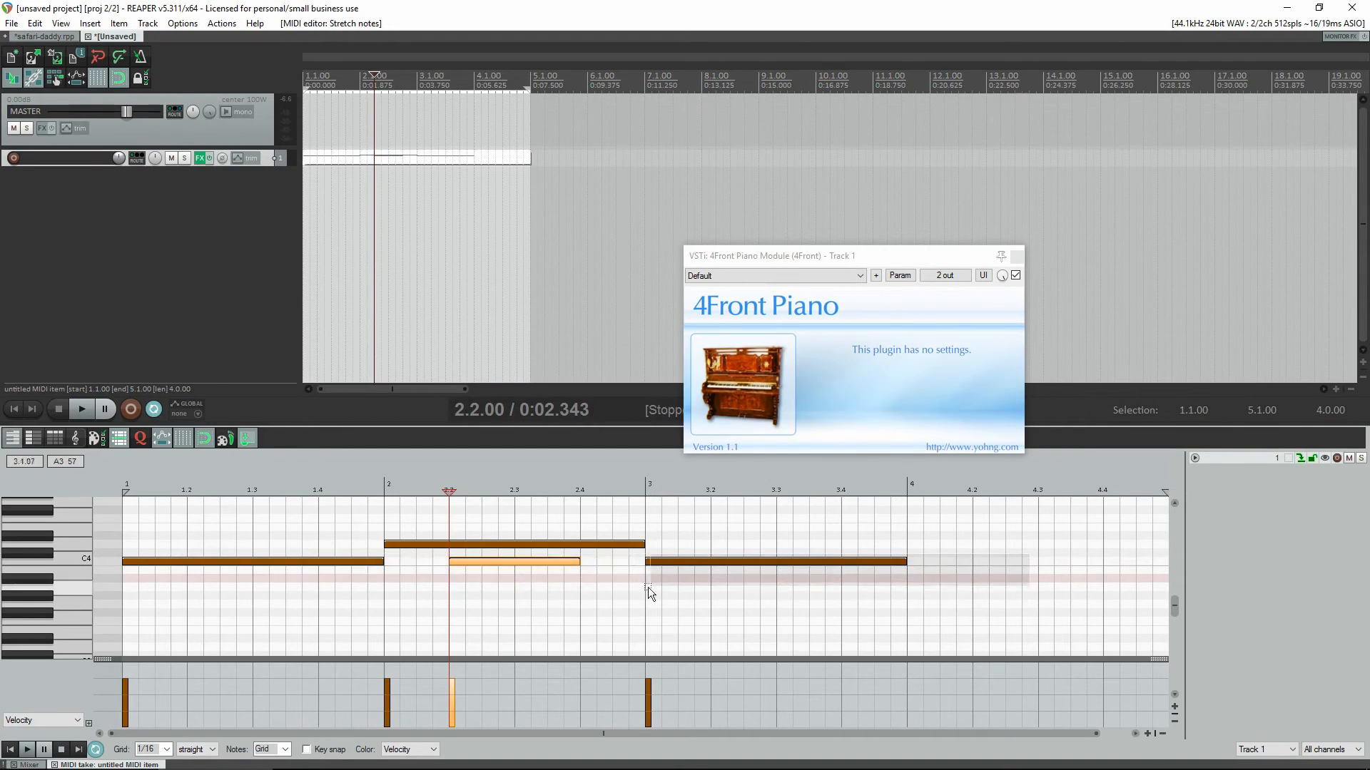
- Select the three C4 notes, shorten them together by about a beat, and lengthen them back until the last ends at bar 4
{"action": "left_click_drag", "start_coordinate": [188, 573], "coordinate": [186, 574]}
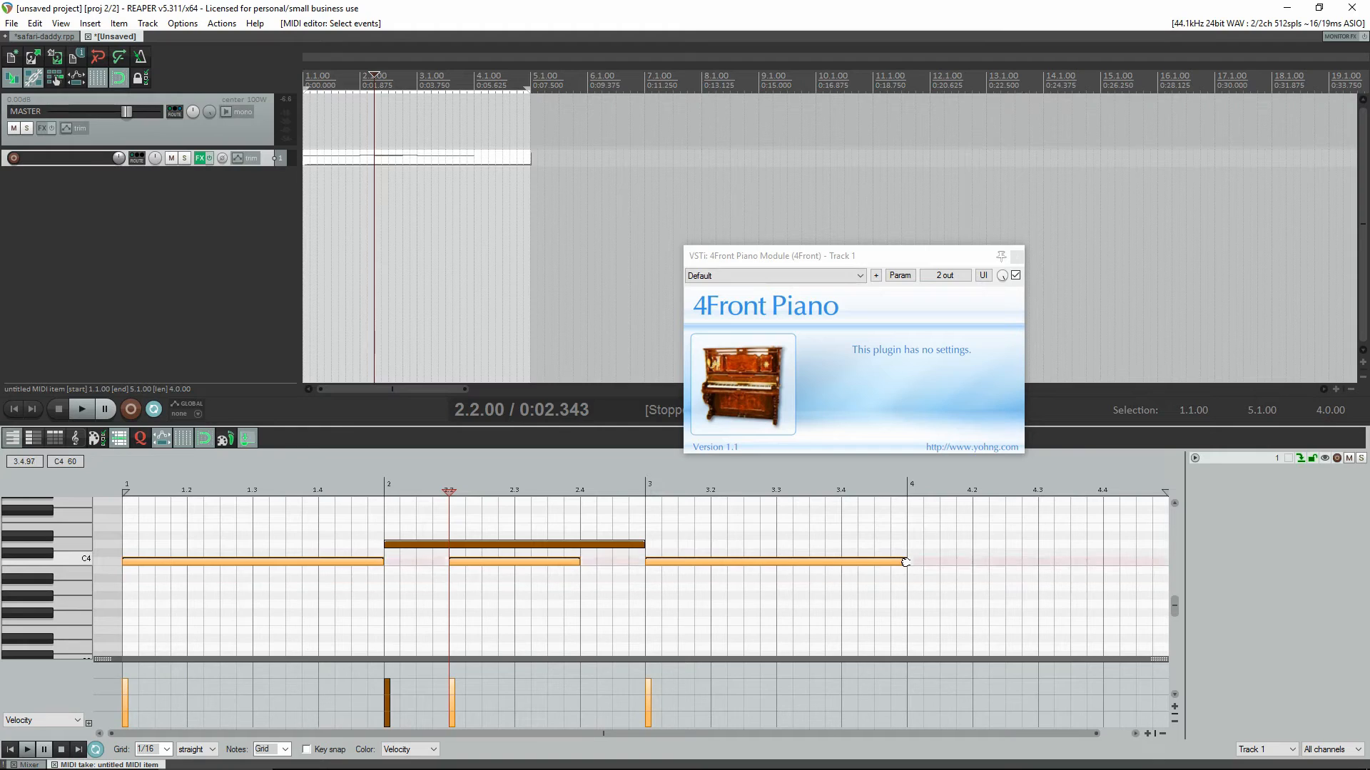
{"action": "mouse_move", "coordinate": [905, 563]}
{"action": "left_mouse_down"}
{"action": "mouse_move", "coordinate": [563, 590]}
{"action": "mouse_move", "coordinate": [898, 584]}
{"action": "mouse_move", "coordinate": [633, 573]}
{"action": "mouse_move", "coordinate": [904, 573]}
{"action": "left_mouse_up"}
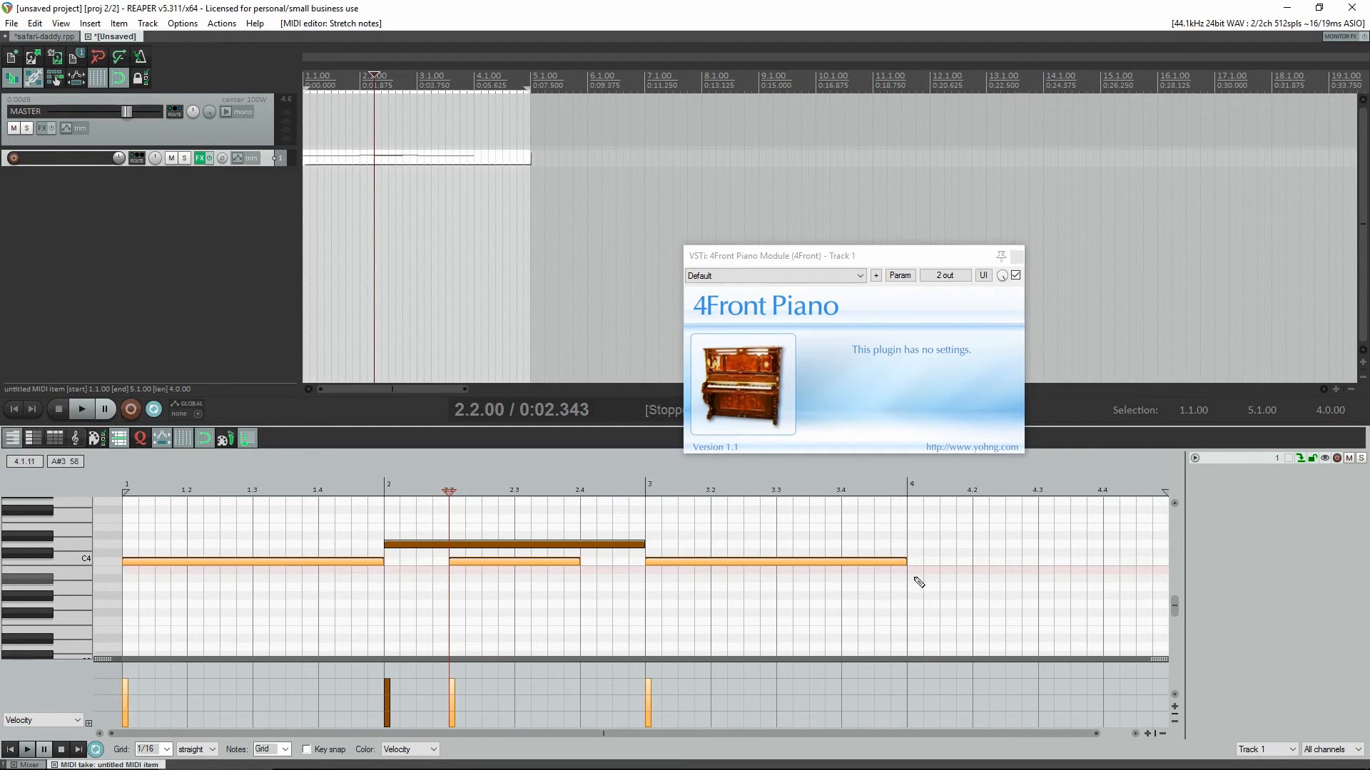
{"action": "left_click_drag", "start_coordinate": [906, 561], "coordinate": [847, 598]}
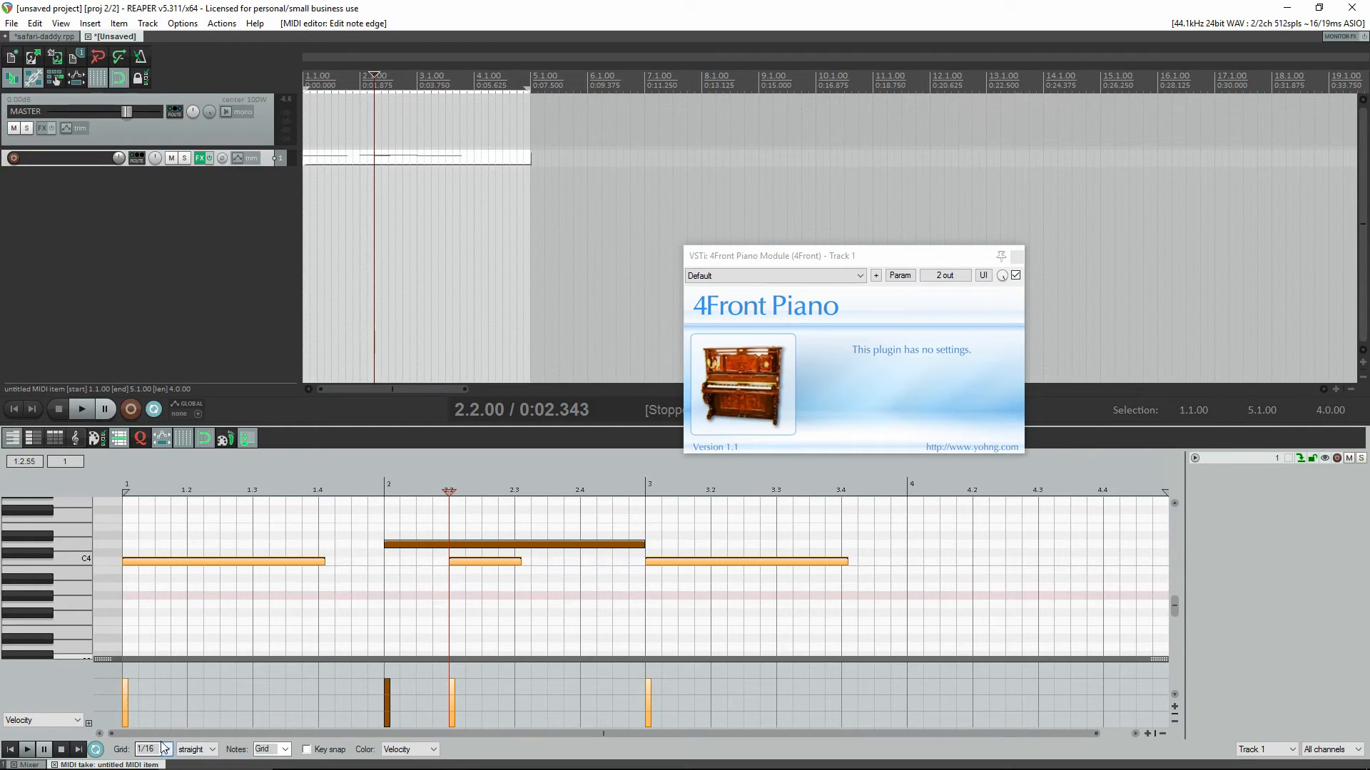
{"action": "left_click_drag", "start_coordinate": [847, 561], "coordinate": [870, 570]}
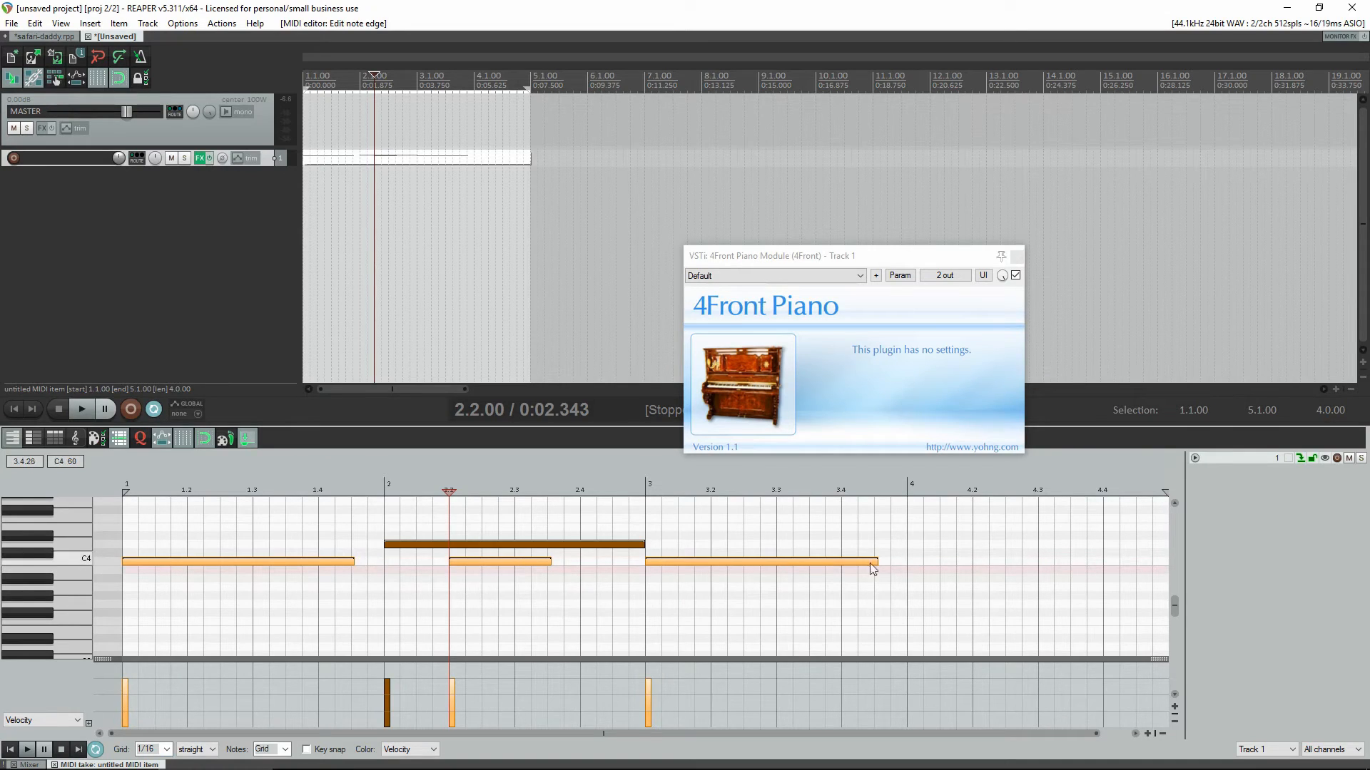
{"action": "left_click_drag", "start_coordinate": [833, 562], "coordinate": [905, 573]}
- Delete every note after bar 1 and select the remaining one-bar C4 note
{"action": "left_click_drag", "start_coordinate": [746, 601], "coordinate": [425, 559]}
{"action": "left_click_drag", "start_coordinate": [666, 596], "coordinate": [448, 554]}
{"action": "left_click_drag", "start_coordinate": [770, 597], "coordinate": [513, 513]}
{"action": "key", "text": "Delete"}
{"action": "left_click_drag", "start_coordinate": [431, 526], "coordinate": [179, 645]}
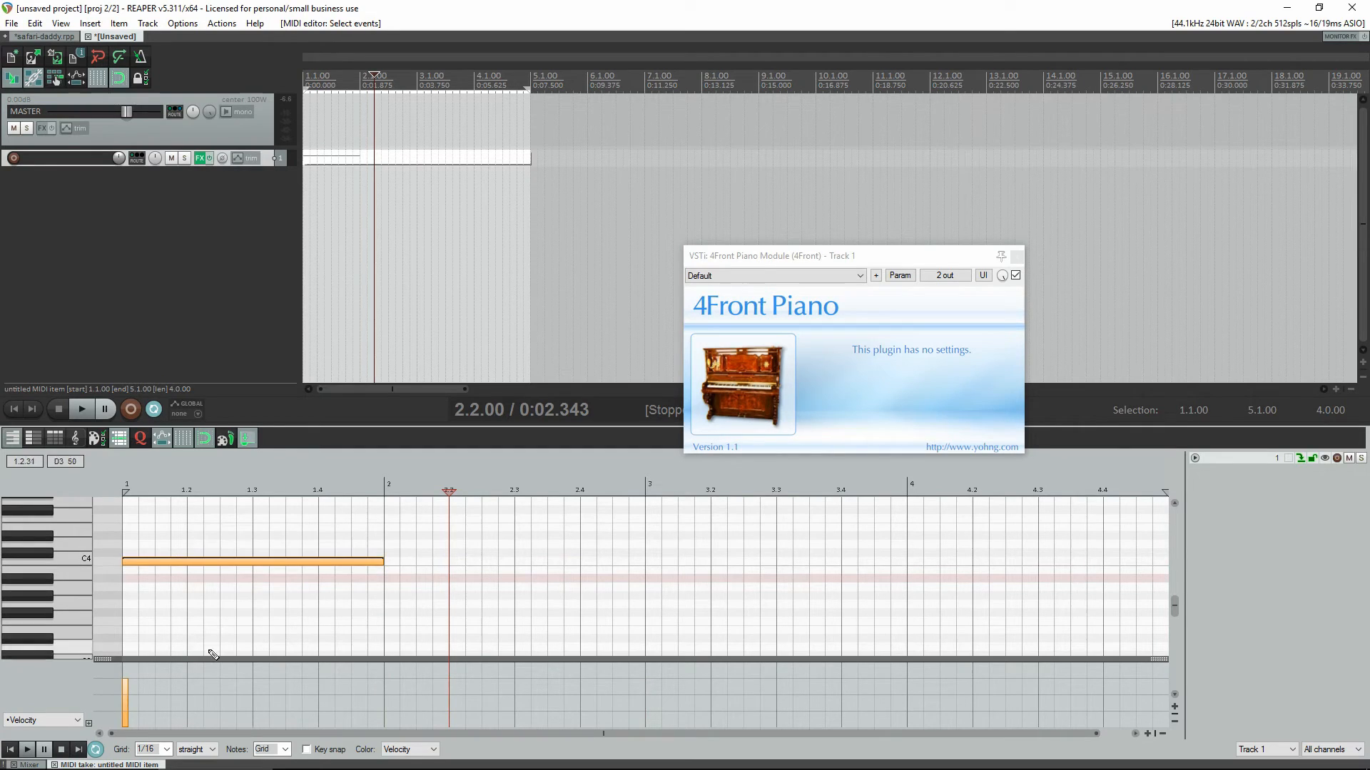
- Duplicate the one-bar C4 note until copies fill bars 2, 3 and 4
{"action": "scroll", "coordinate": [264, 606], "scroll_direction": "up", "scroll_amount": 2}
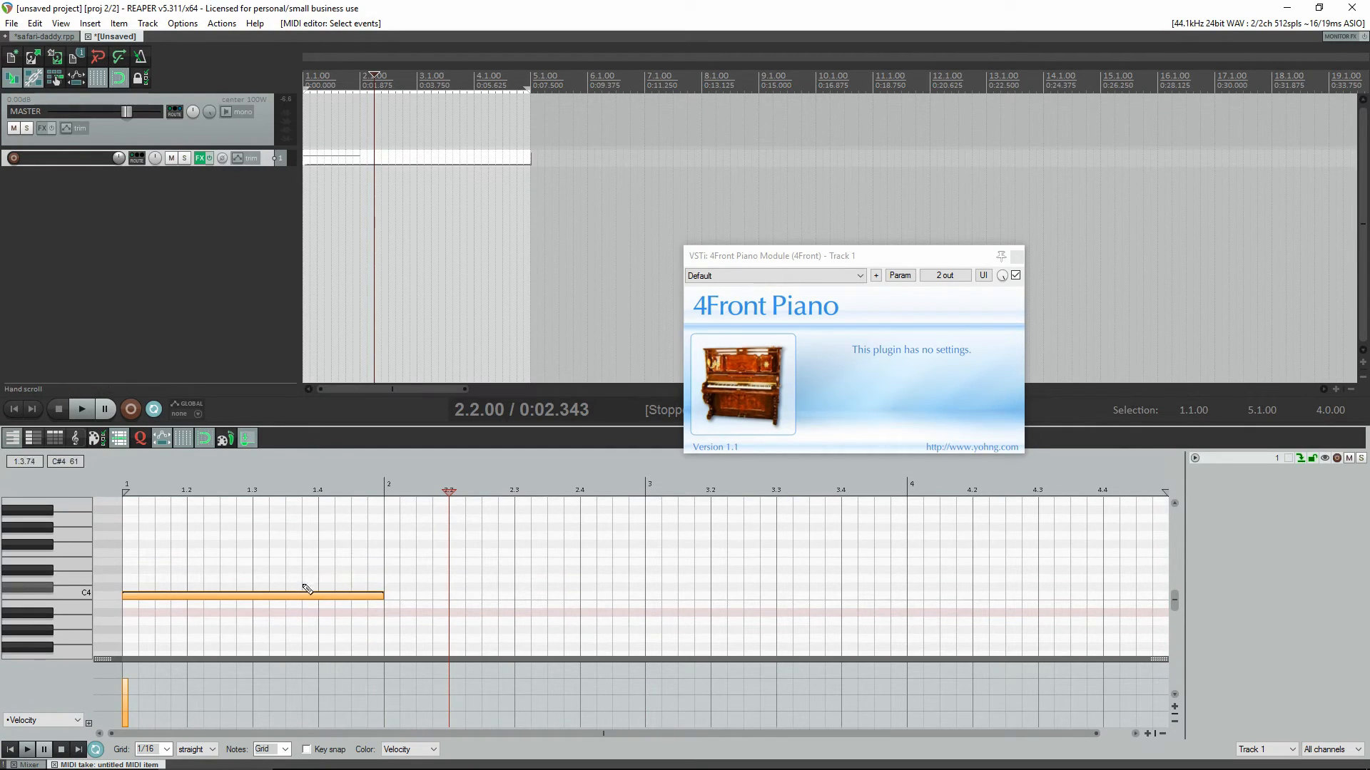
{"action": "key", "text": "ctrl+d"}
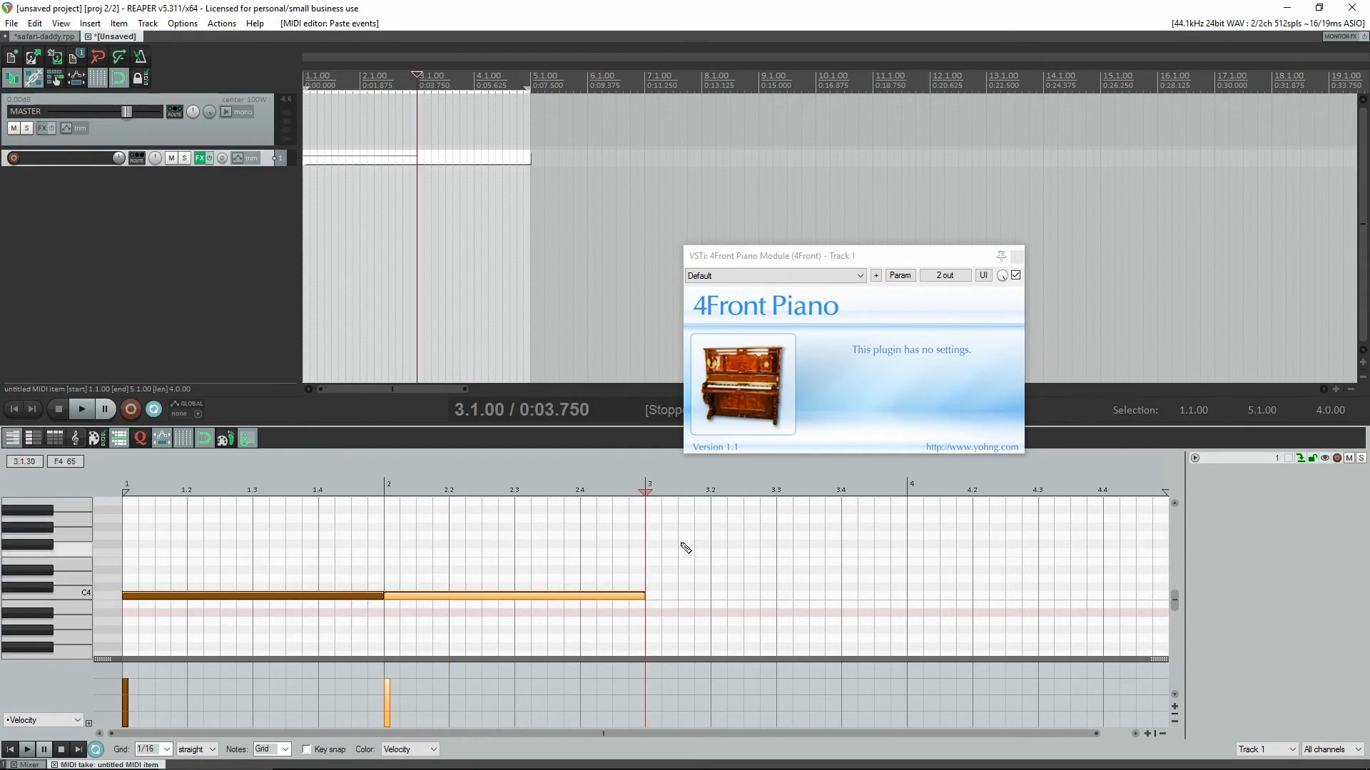
{"action": "key", "text": "ctrl+d"}
{"action": "scroll", "coordinate": [560, 603], "scroll_direction": "down", "scroll_amount": 4}
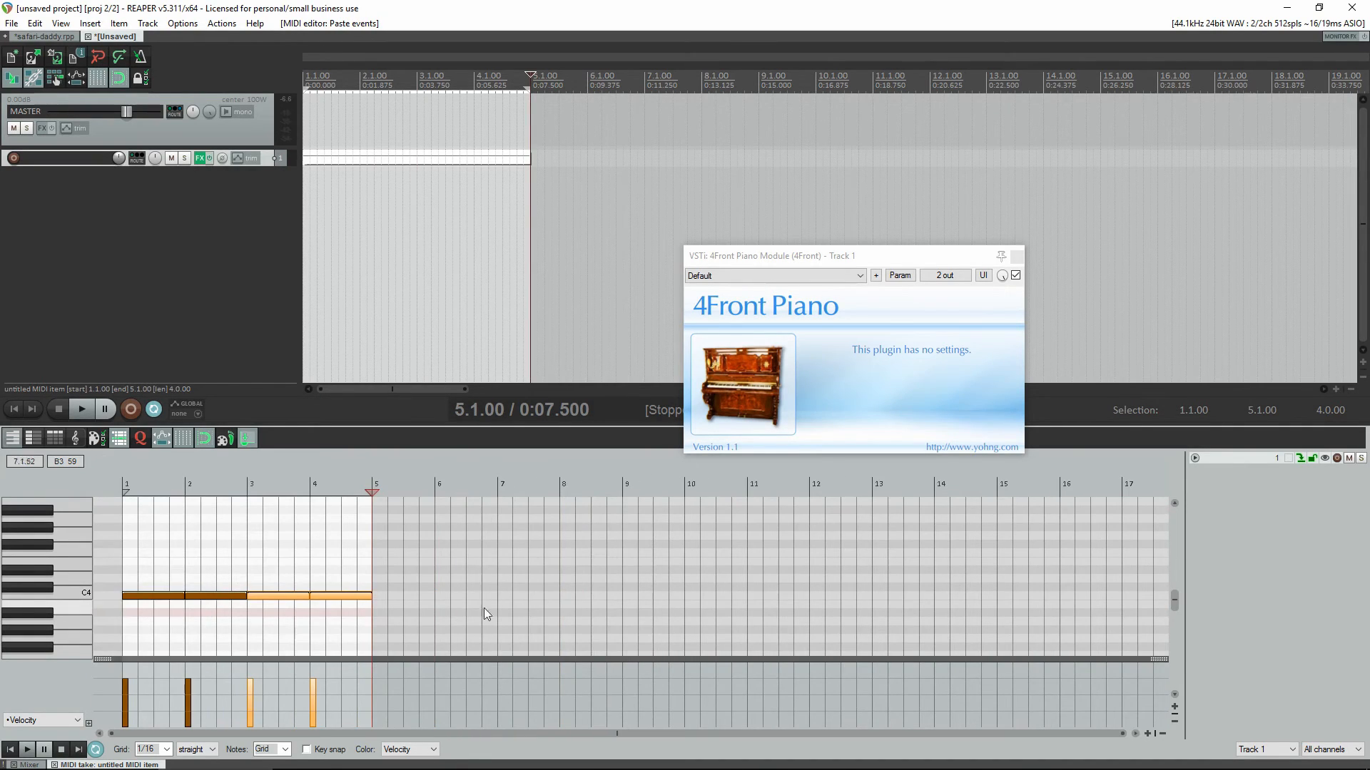
{"action": "scroll", "coordinate": [344, 590], "scroll_direction": "up", "scroll_amount": 5}
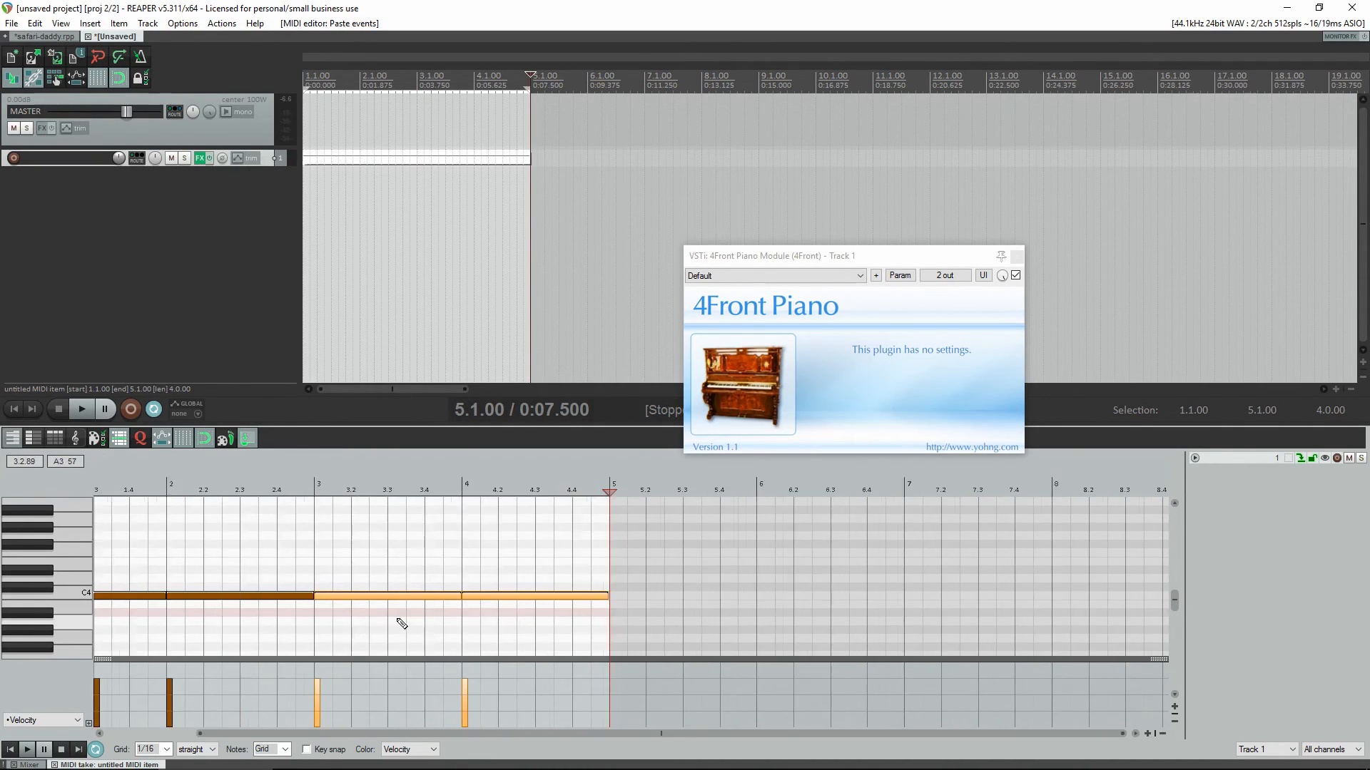
- Delete the duplicated C4 notes in bars 2 to 4 and select the C4 note in bar 1
{"action": "left_click_drag", "start_coordinate": [682, 732], "coordinate": [217, 732]}
{"action": "left_click_drag", "start_coordinate": [658, 733], "coordinate": [928, 728]}
{"action": "left_click_drag", "start_coordinate": [860, 585], "coordinate": [395, 611]}
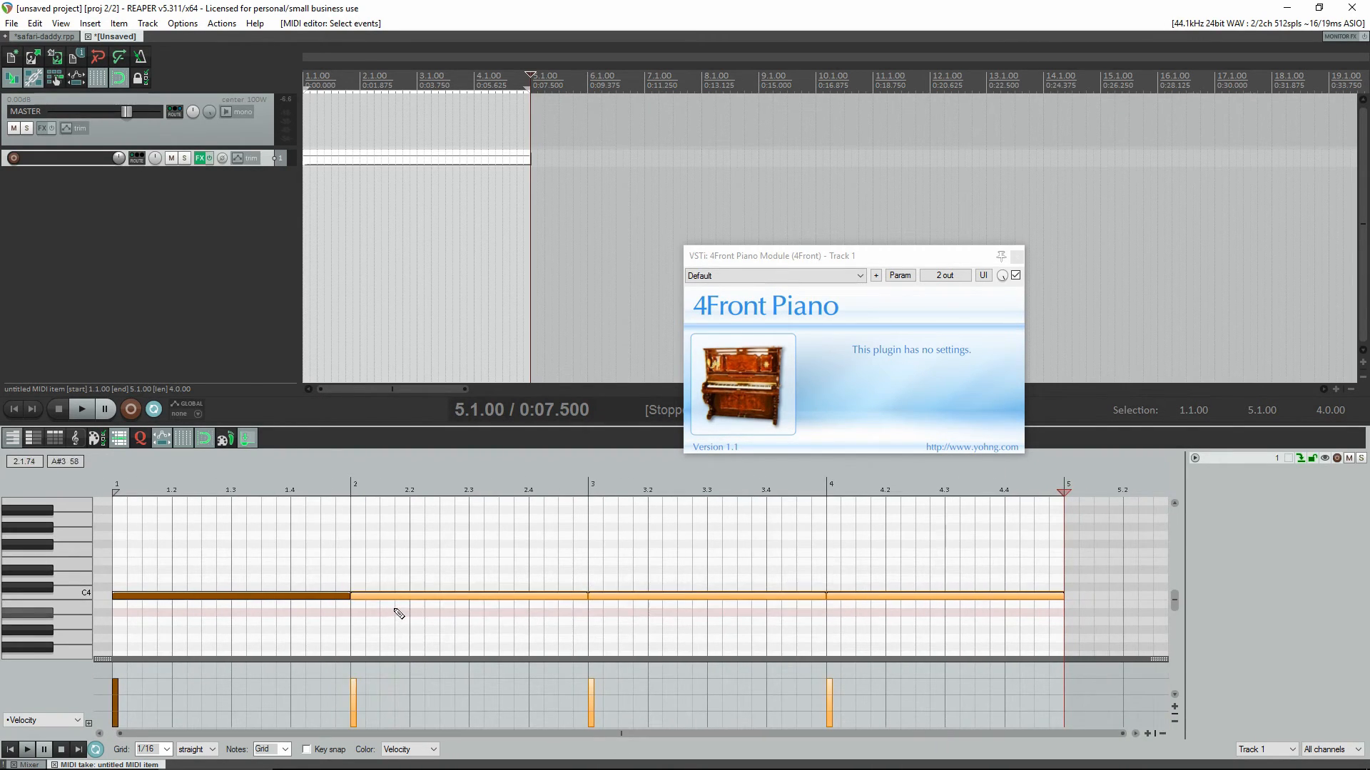
{"action": "key", "text": "Delete"}
{"action": "left_click_drag", "start_coordinate": [339, 519], "coordinate": [51, 641]}
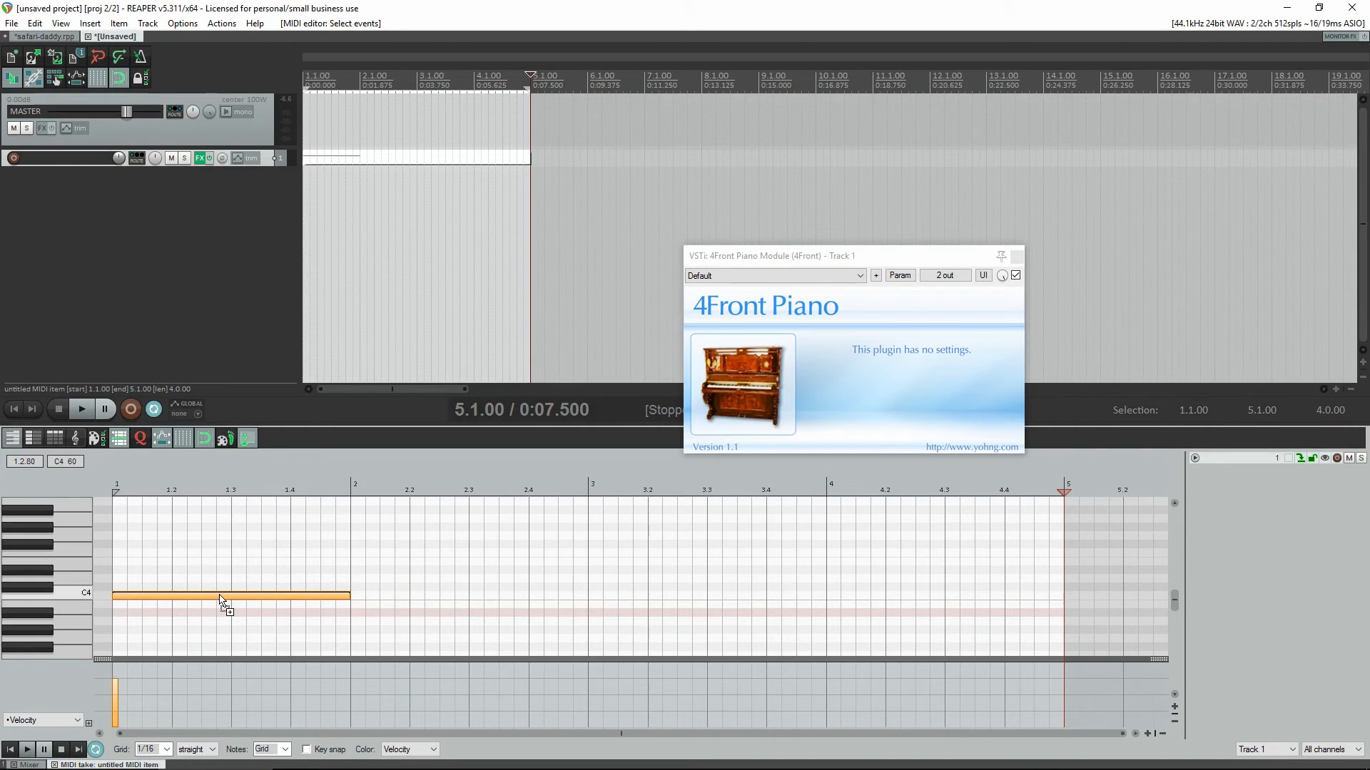
- Copy the C4 note from bar 1 into bar 2 and select only the copy
{"action": "left_click_drag", "start_coordinate": [220, 600], "coordinate": [464, 606]}
{"action": "left_click_drag", "start_coordinate": [497, 562], "coordinate": [170, 643]}
{"action": "mouse_move", "coordinate": [183, 556]}
{"action": "left_mouse_down"}
{"action": "mouse_move", "coordinate": [589, 614]}
{"action": "mouse_move", "coordinate": [473, 634]}
{"action": "left_mouse_up"}
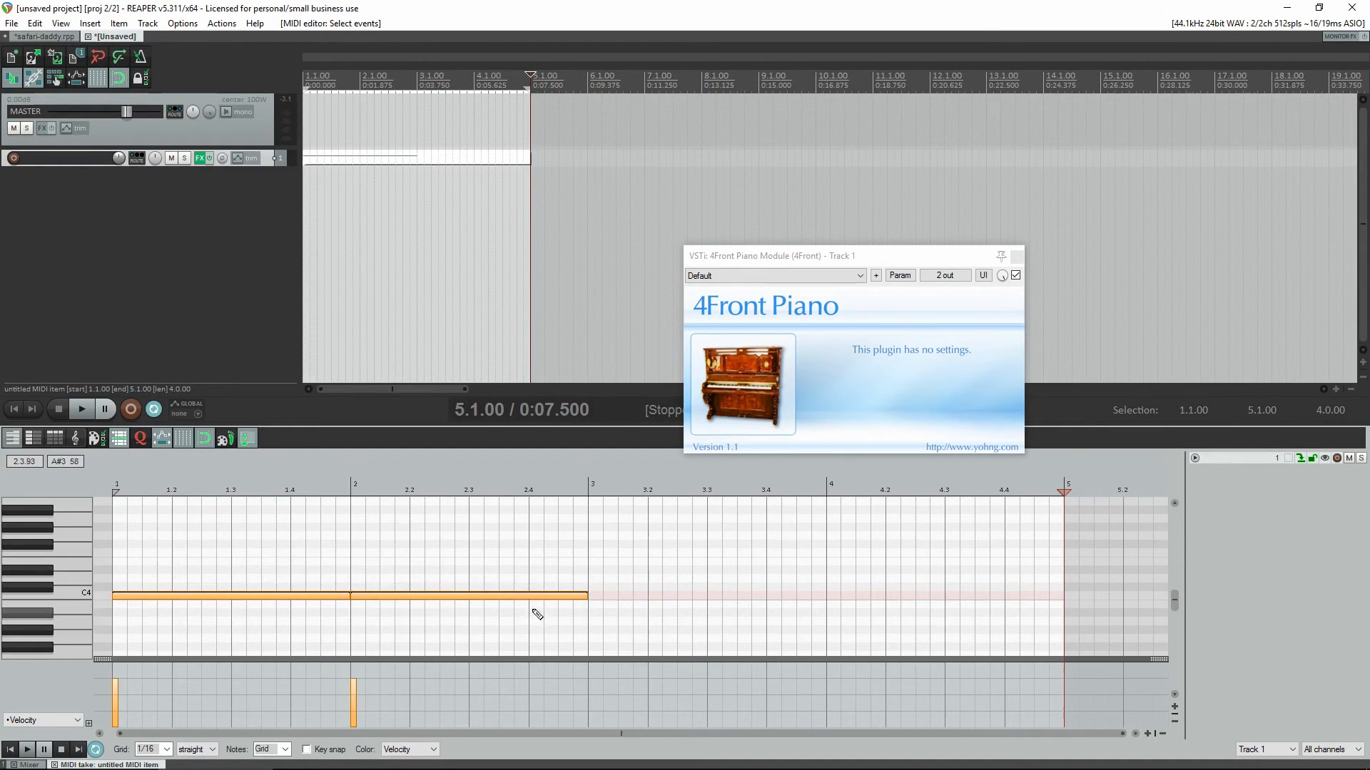
{"action": "left_click_drag", "start_coordinate": [591, 645], "coordinate": [95, 572]}
{"action": "mouse_move", "coordinate": [613, 553]}
{"action": "left_mouse_down"}
{"action": "mouse_move", "coordinate": [581, 556]}
{"action": "mouse_move", "coordinate": [477, 635]}
{"action": "left_mouse_up"}
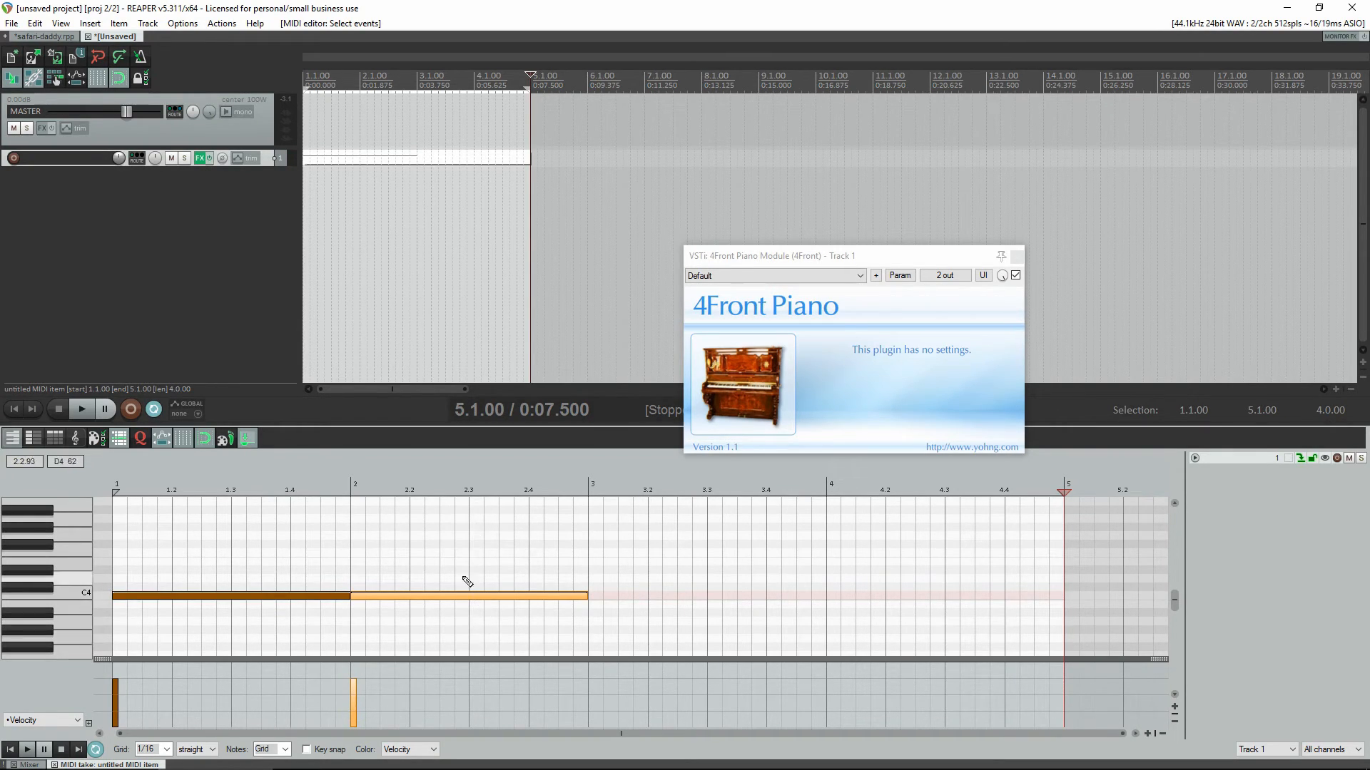
- Move the copied note from bar 2 to F4 in bar 1, stacked above the C4 note
{"action": "left_click_drag", "start_coordinate": [458, 602], "coordinate": [235, 556]}
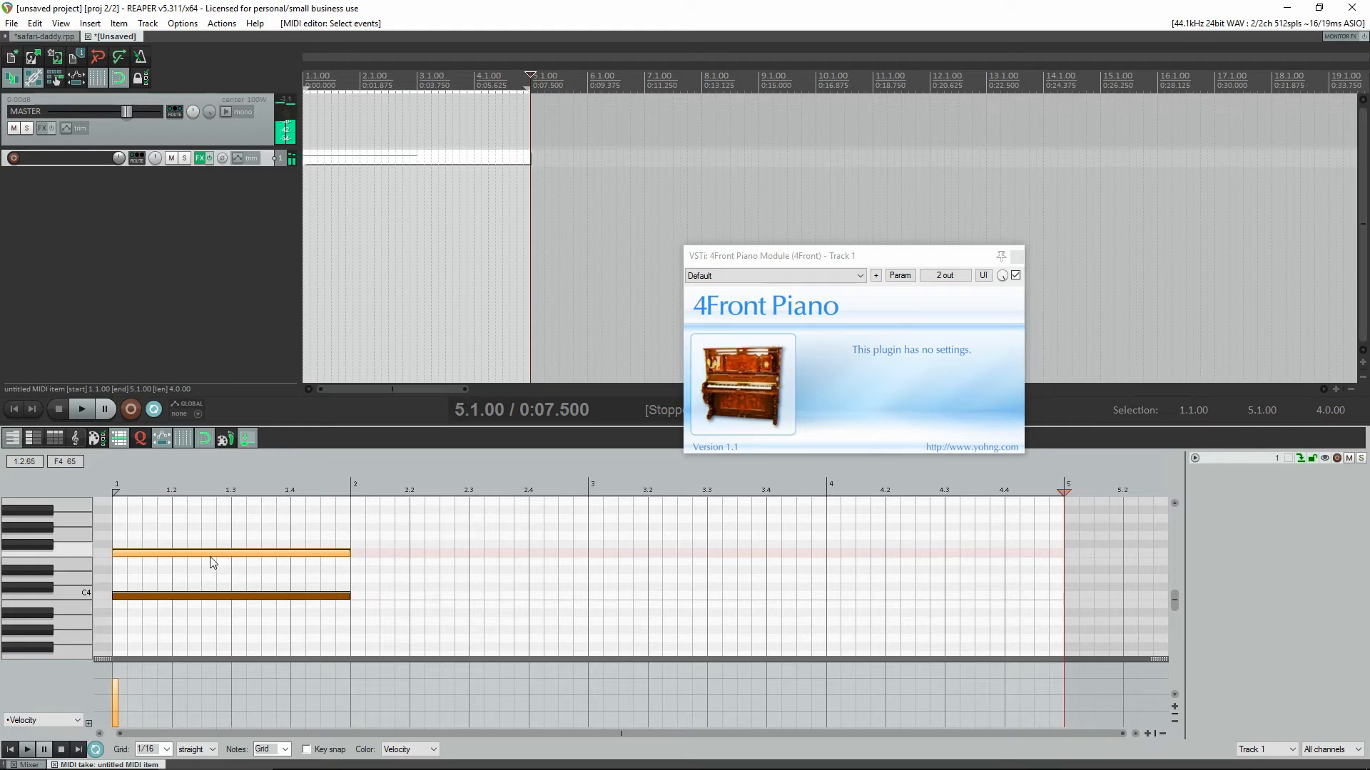
{"action": "scroll", "coordinate": [178, 563], "scroll_direction": "up", "scroll_amount": 2}
{"action": "scroll", "coordinate": [135, 560], "scroll_direction": "down", "scroll_amount": 3}
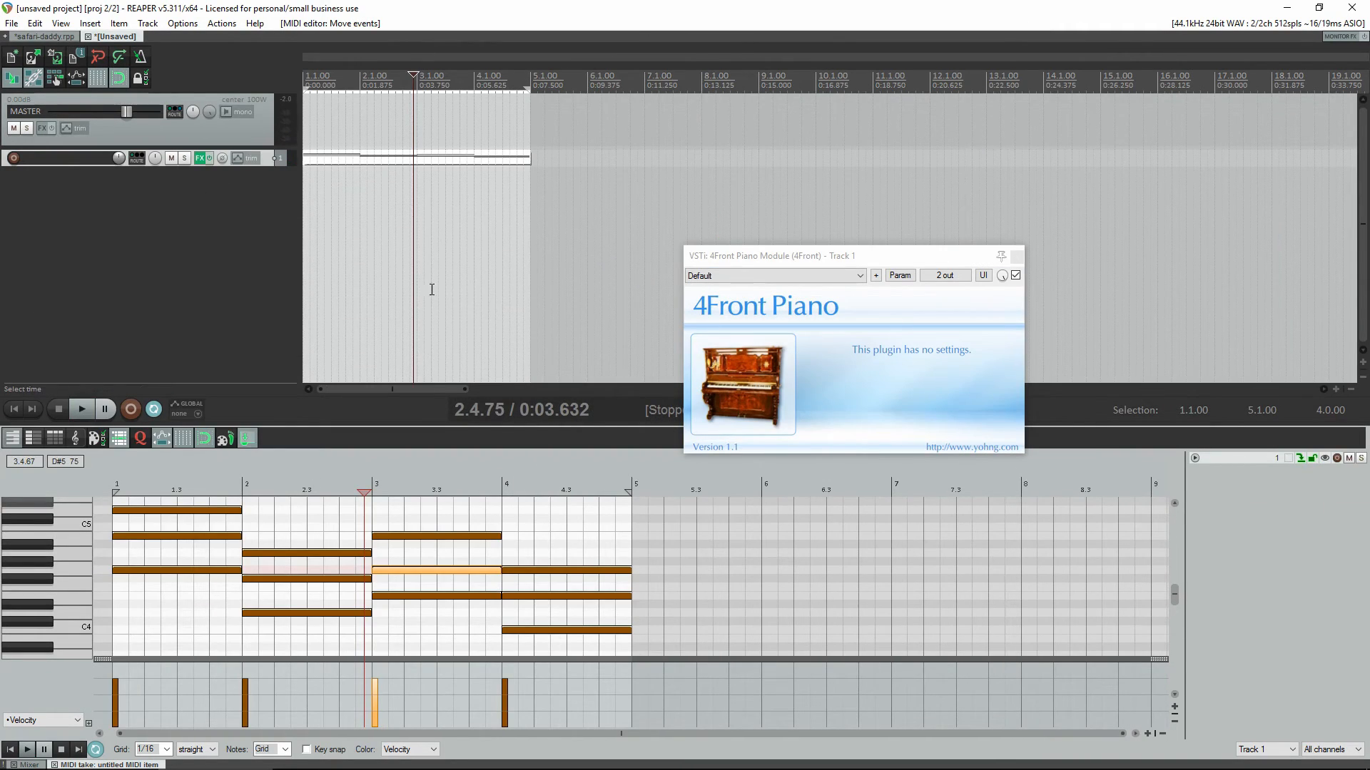
- Shift the 4Front Piano window out of the way and narrow the time selection to bar 4, from 4.1.00 to 5.1.00
{"action": "left_click_drag", "start_coordinate": [889, 258], "coordinate": [1003, 166]}
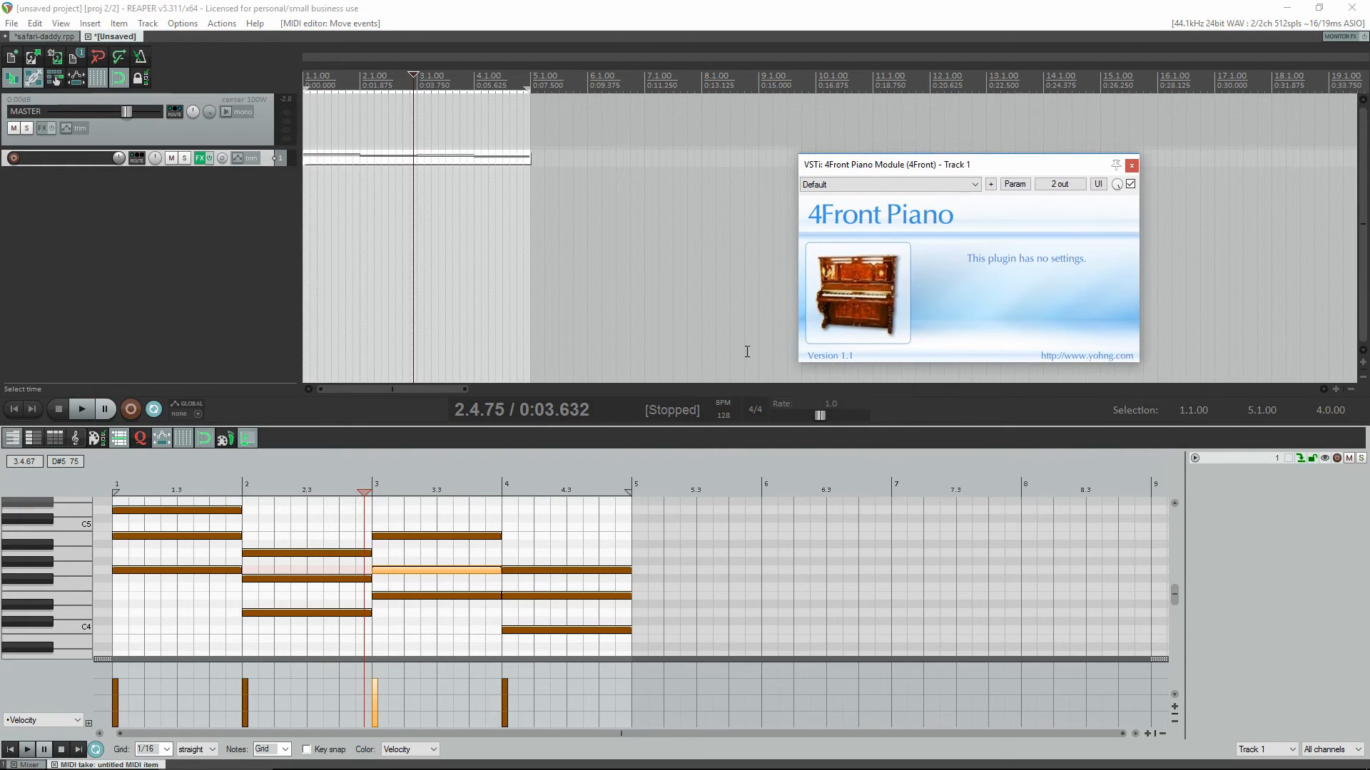
{"action": "left_click", "coordinate": [517, 133]}
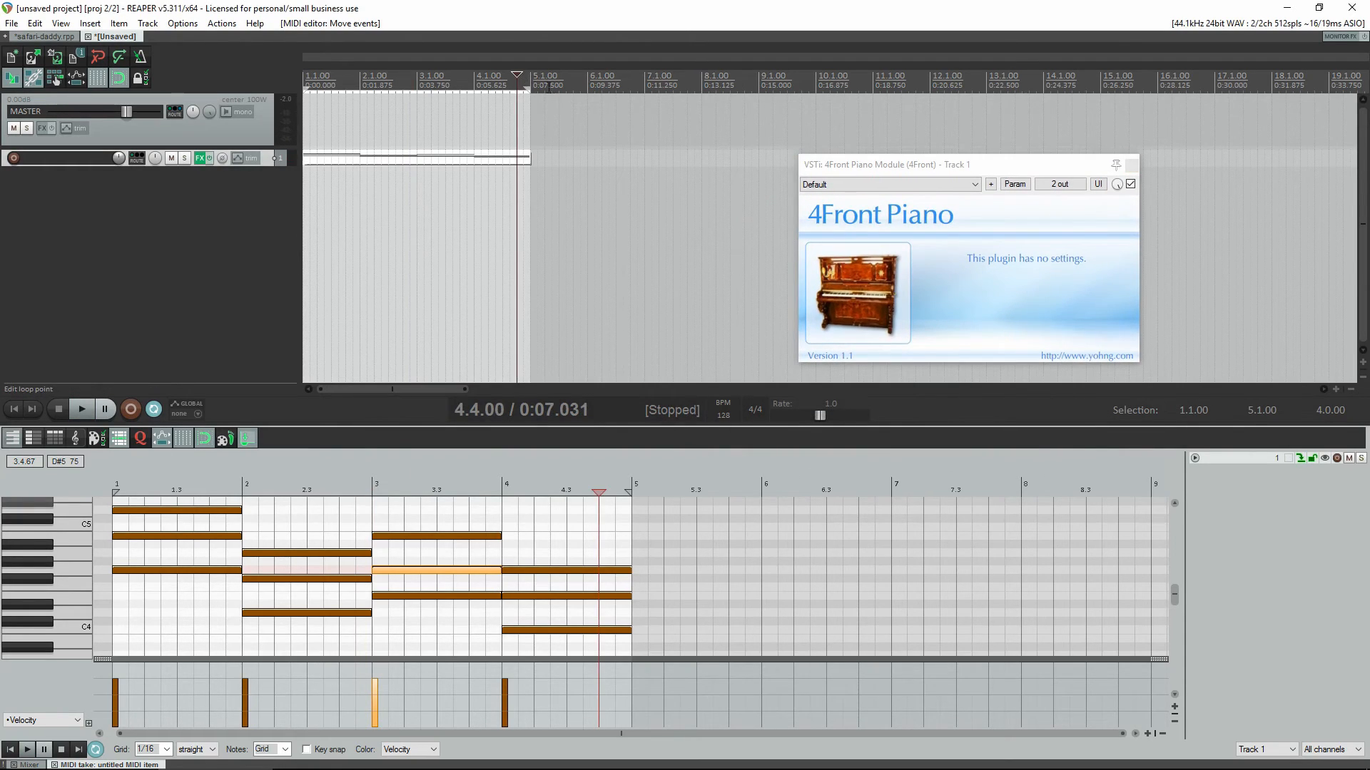
{"action": "left_click_drag", "start_coordinate": [304, 90], "coordinate": [477, 90]}
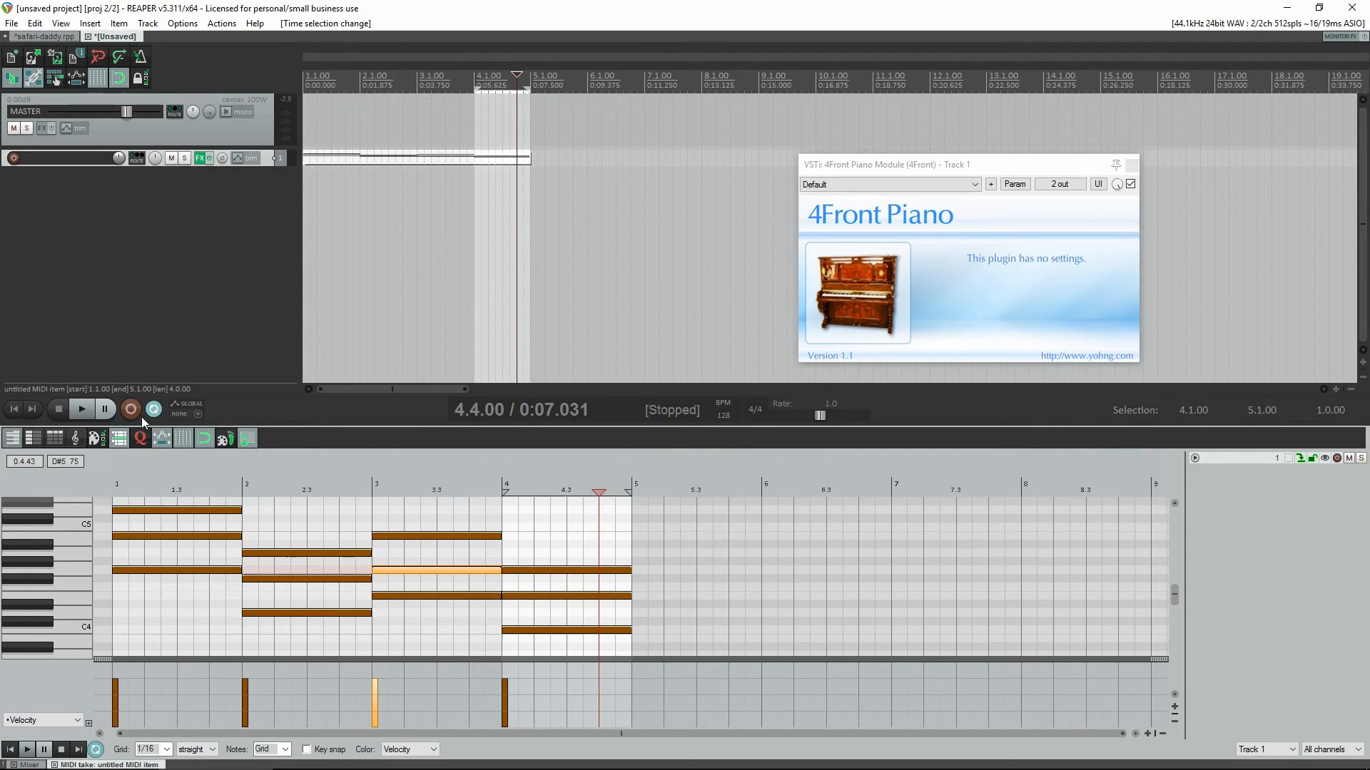
- Play bar 4 from its start, stop playback, and extend the time selection back to 1.1.00 through 5.1.00
{"action": "left_click", "coordinate": [477, 86]}
{"action": "key", "text": "space"}
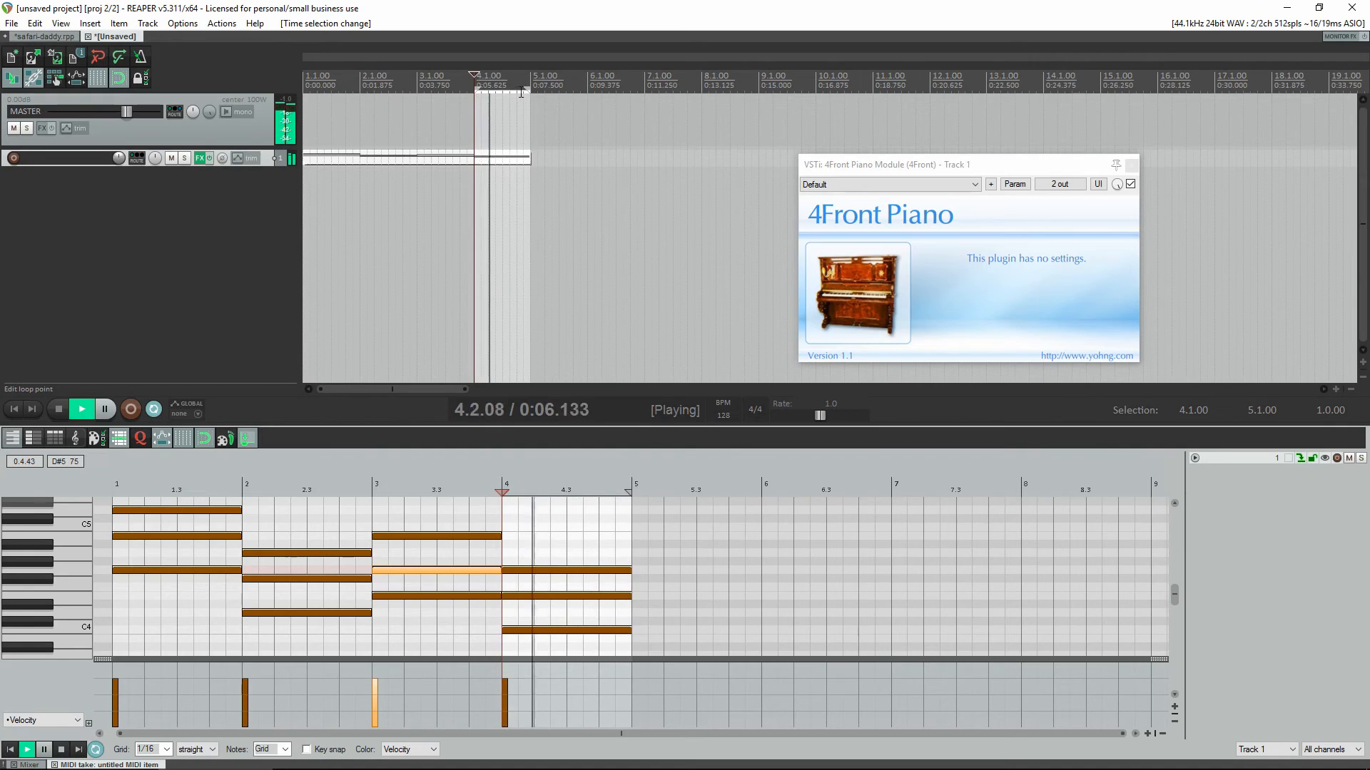
{"action": "key", "text": "space"}
{"action": "left_click_drag", "start_coordinate": [477, 90], "coordinate": [306, 92]}
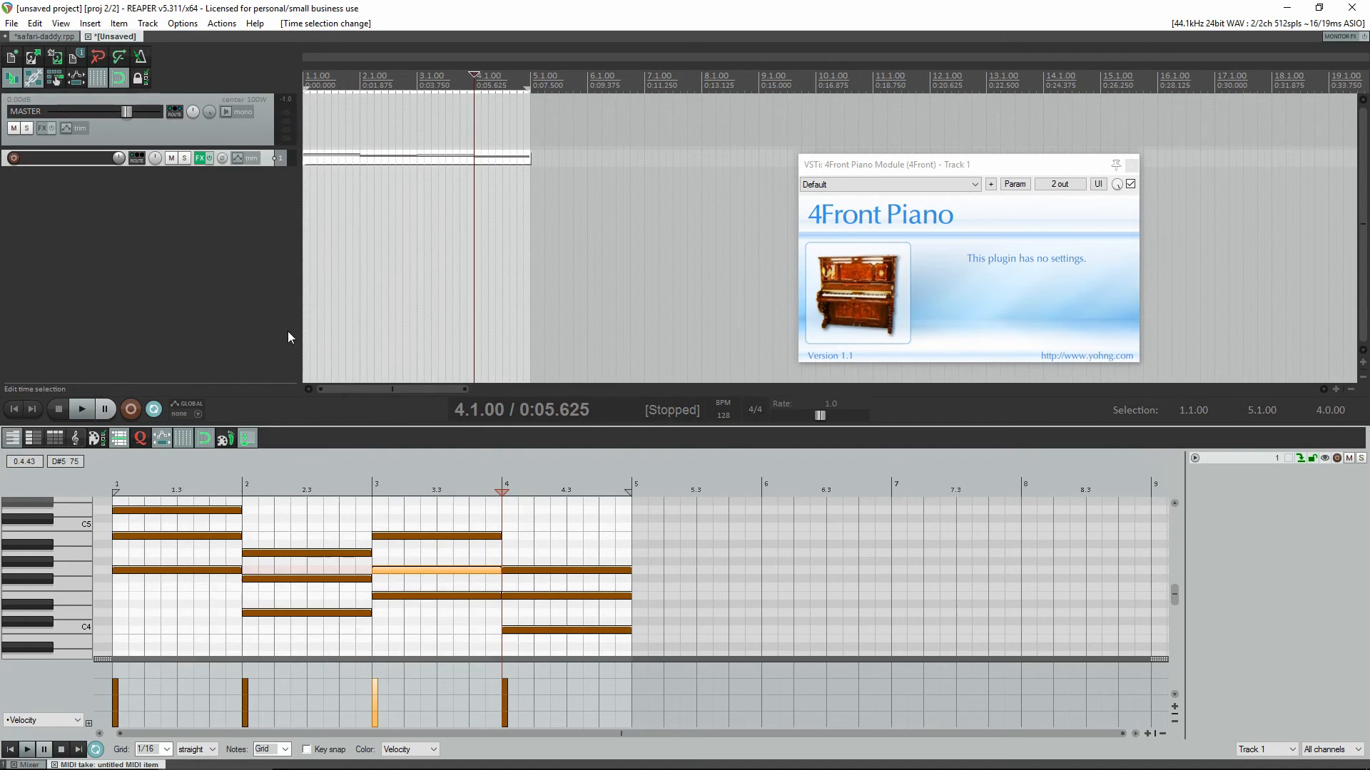
- Try moving the MIDI item and its end edge on the track timeline
{"action": "left_click_drag", "start_coordinate": [390, 165], "coordinate": [345, 164]}
{"action": "left_click_drag", "start_coordinate": [483, 158], "coordinate": [368, 144]}
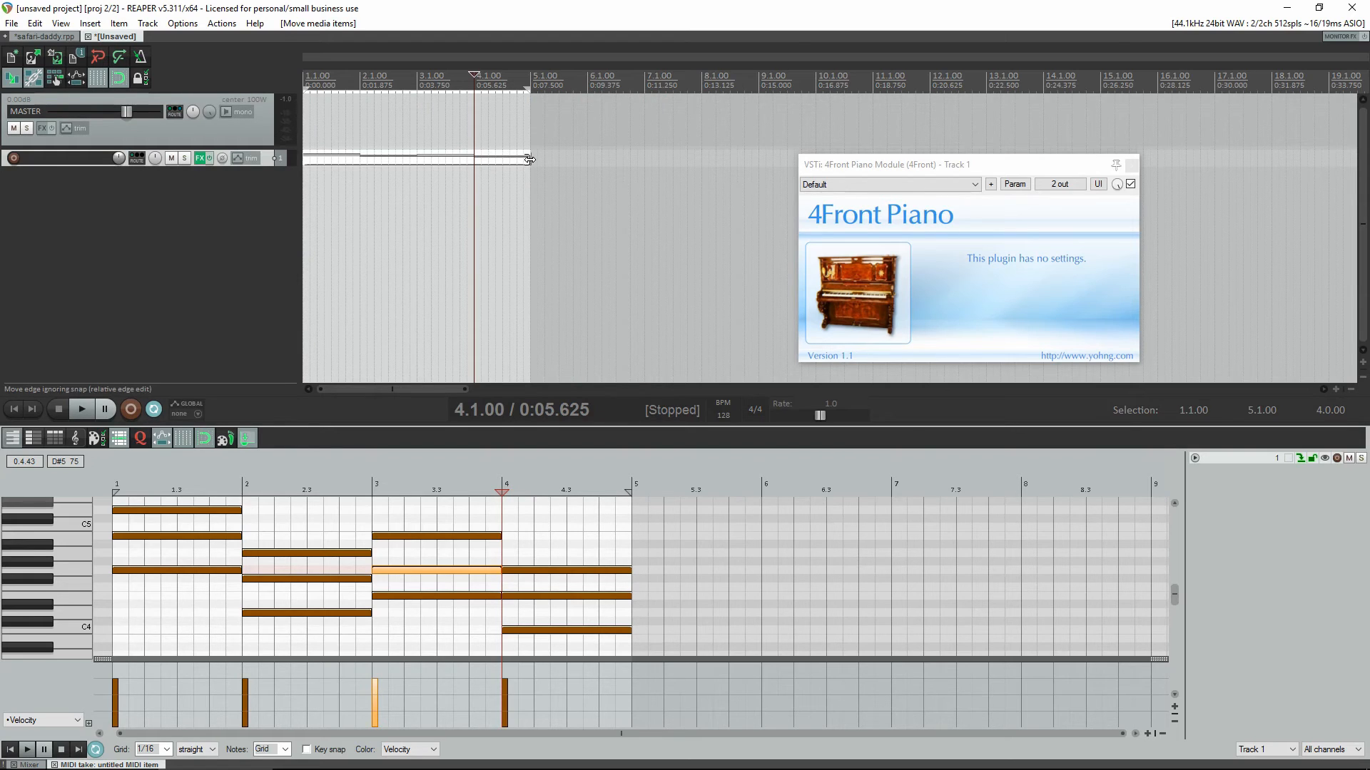
{"action": "left_click_drag", "start_coordinate": [528, 158], "coordinate": [530, 207]}
{"action": "mouse_move", "coordinate": [357, 164]}
{"action": "left_mouse_down"}
{"action": "mouse_move", "coordinate": [491, 171]}
{"action": "mouse_move", "coordinate": [360, 165]}
{"action": "left_mouse_up"}
- Deselect the track, open the Media Explorer and move its window clear of the MIDI item
{"action": "left_click", "coordinate": [268, 214]}
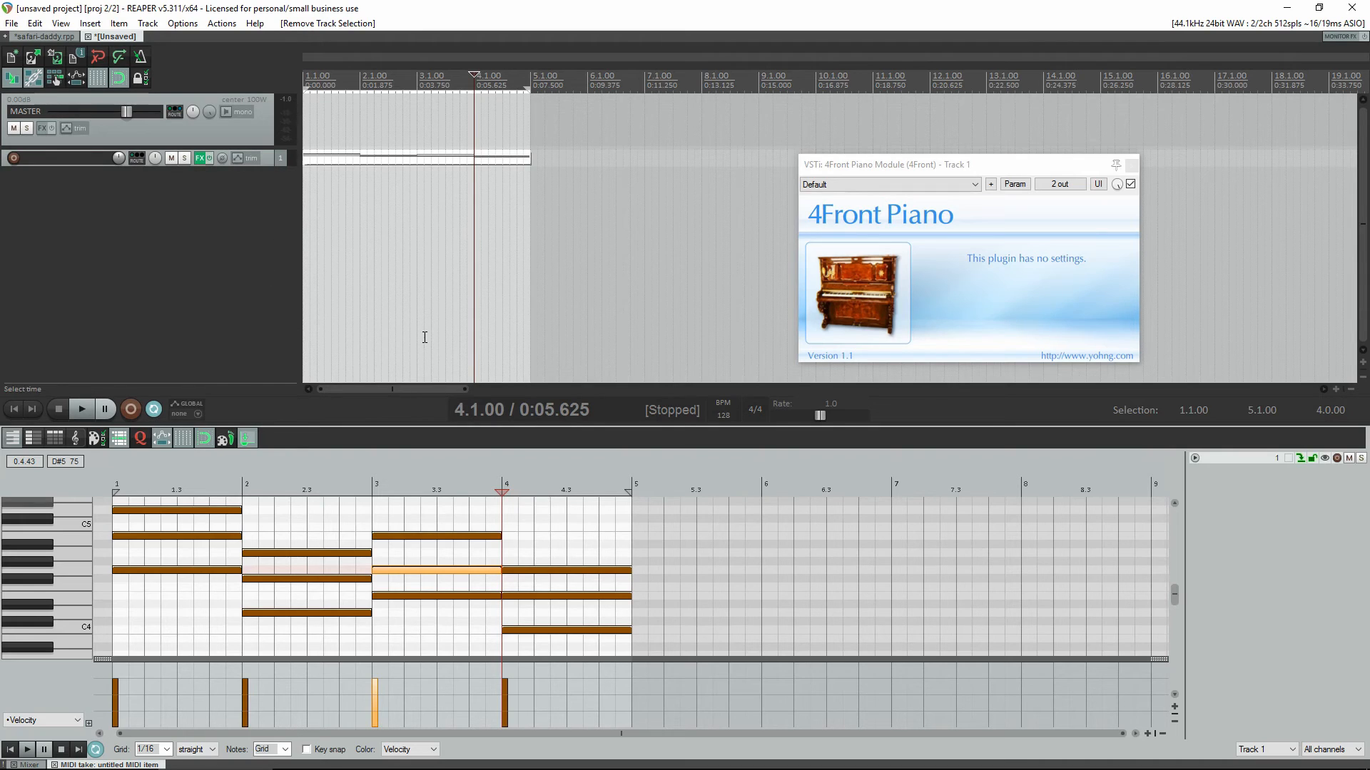
{"action": "key", "text": "ctrl+alt+x"}
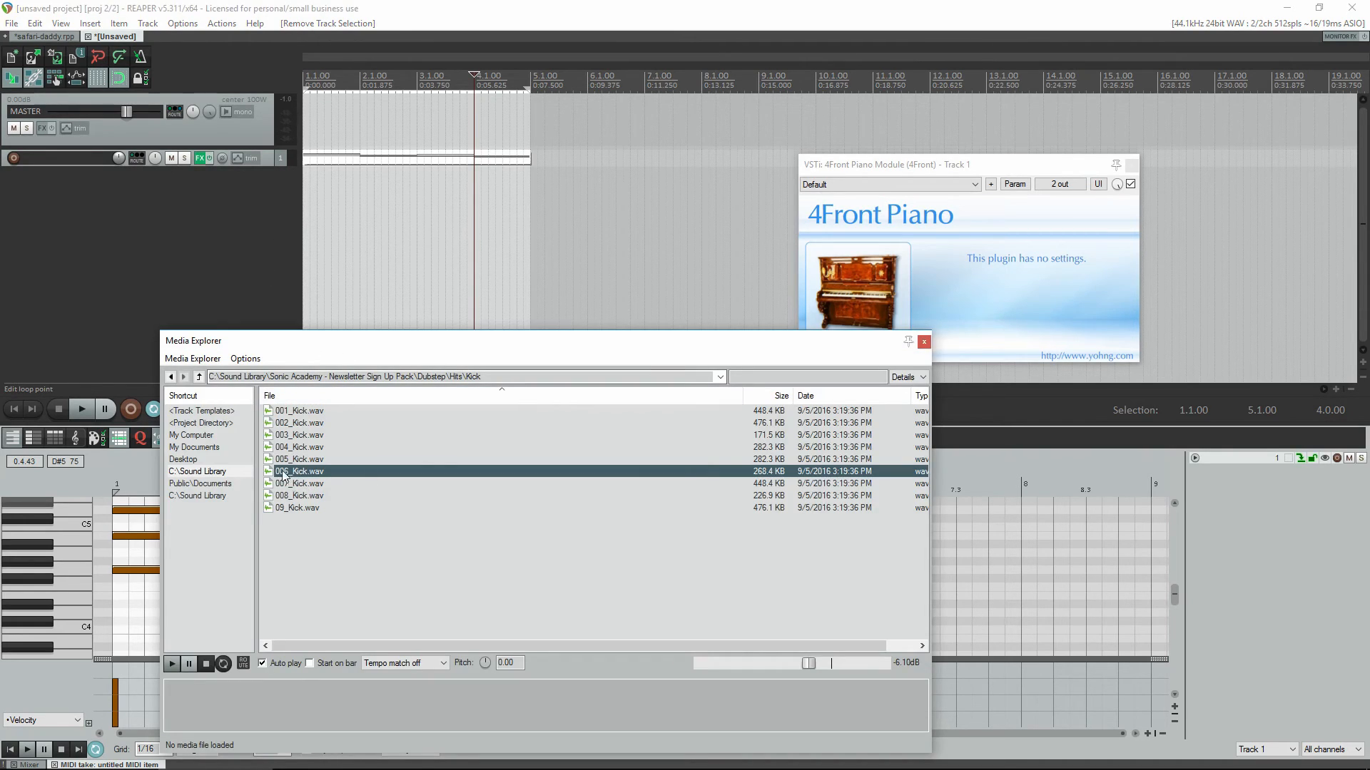
{"action": "left_click_drag", "start_coordinate": [250, 361], "coordinate": [668, 184]}
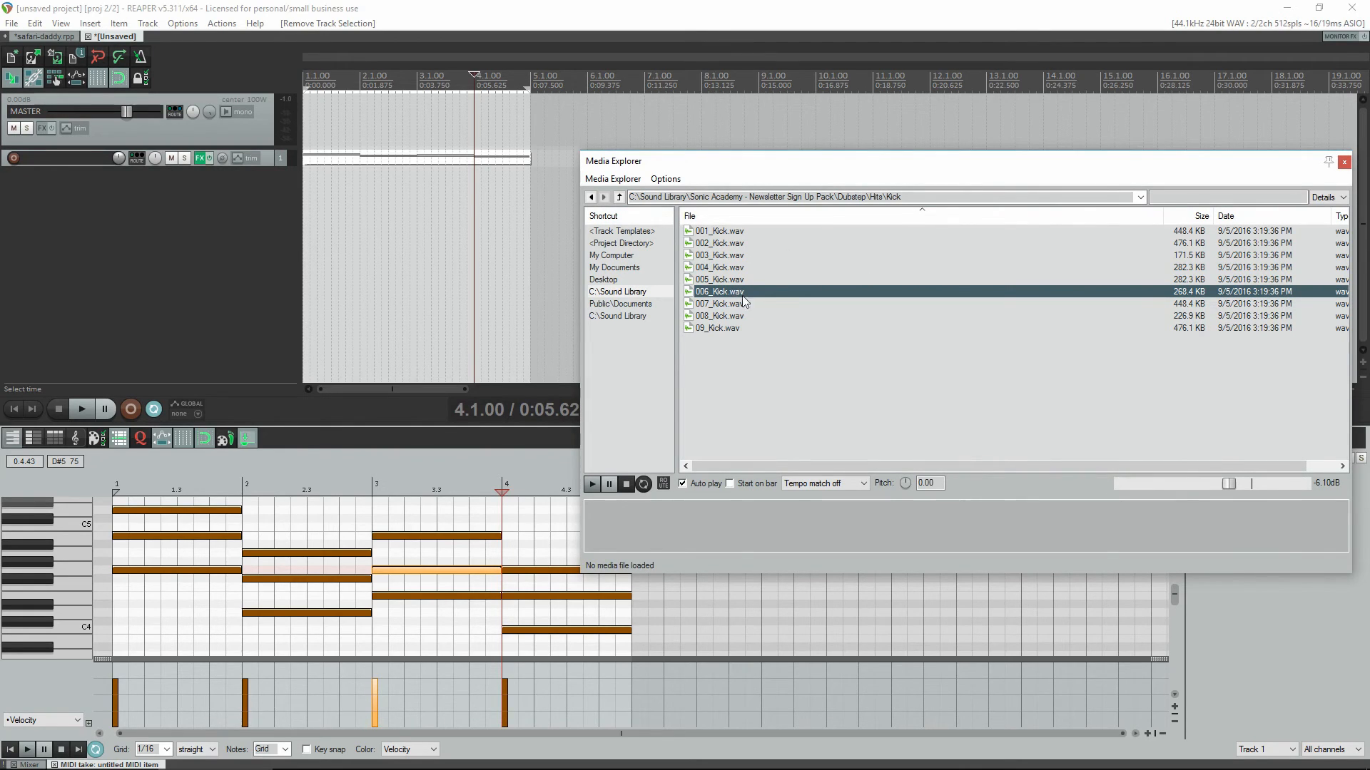
- Insert the 006_Kick.wav sample on a new track at 1.1.00 and close the Media Explorer
{"action": "left_click_drag", "start_coordinate": [742, 301], "coordinate": [317, 205]}
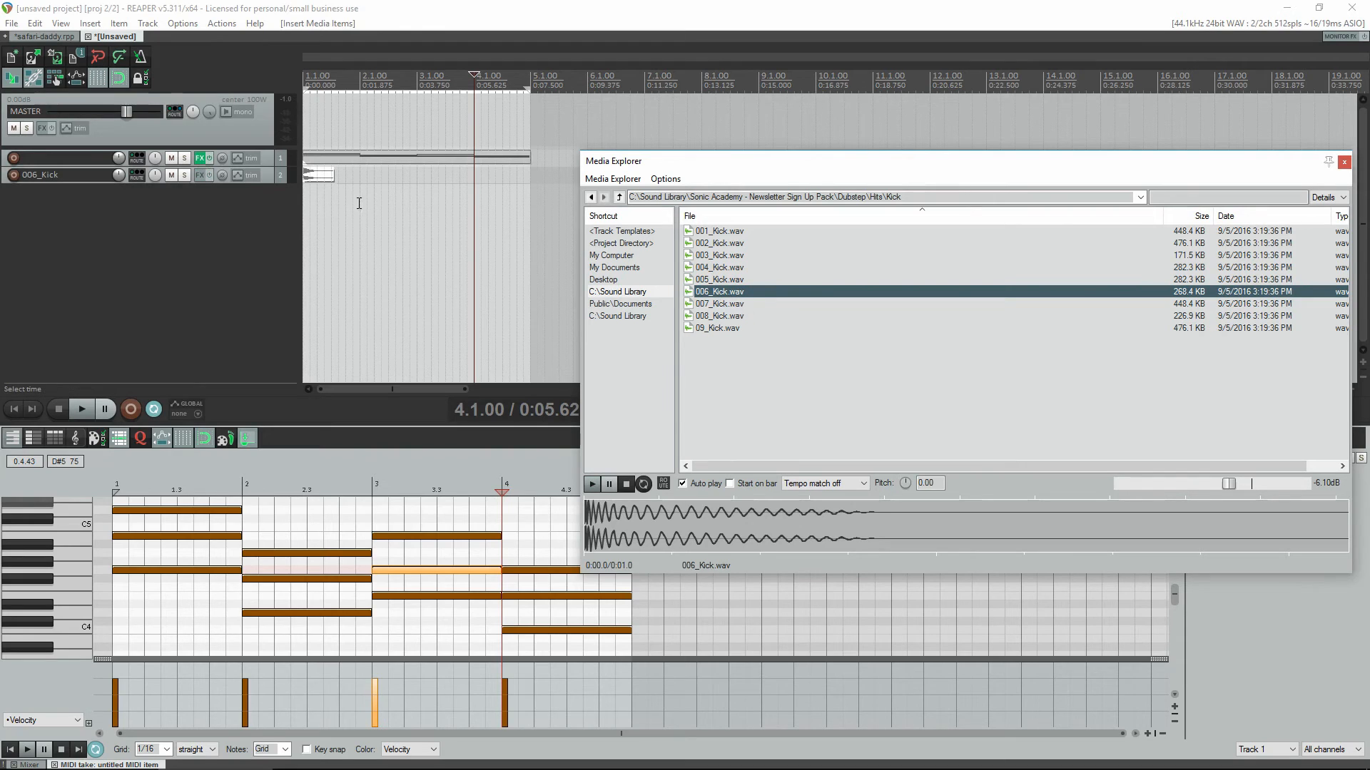
{"action": "left_click", "coordinate": [1344, 163]}
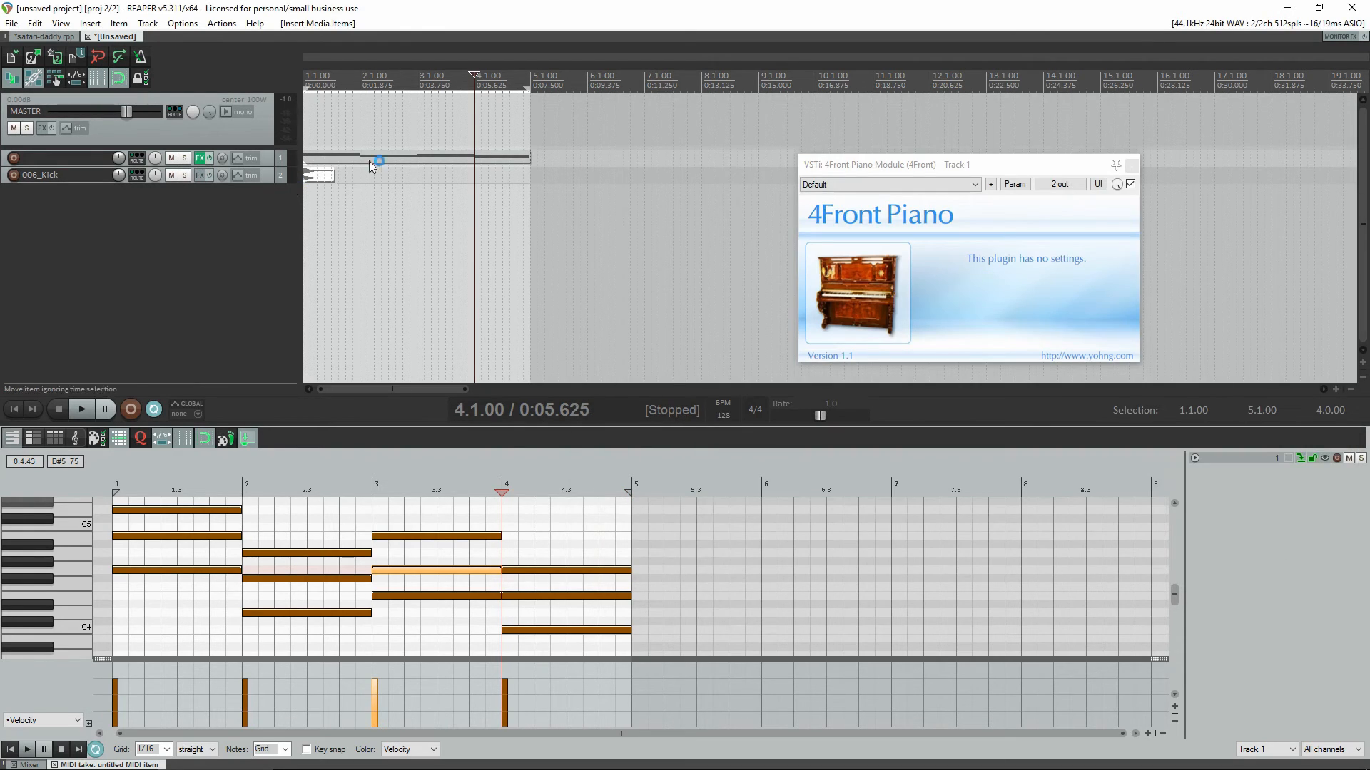
- Shorten the 006_Kick item from its end so that it lasts exactly one beat
{"action": "scroll", "coordinate": [392, 193], "scroll_direction": "up", "scroll_amount": 4}
{"action": "left_click", "coordinate": [371, 183]}
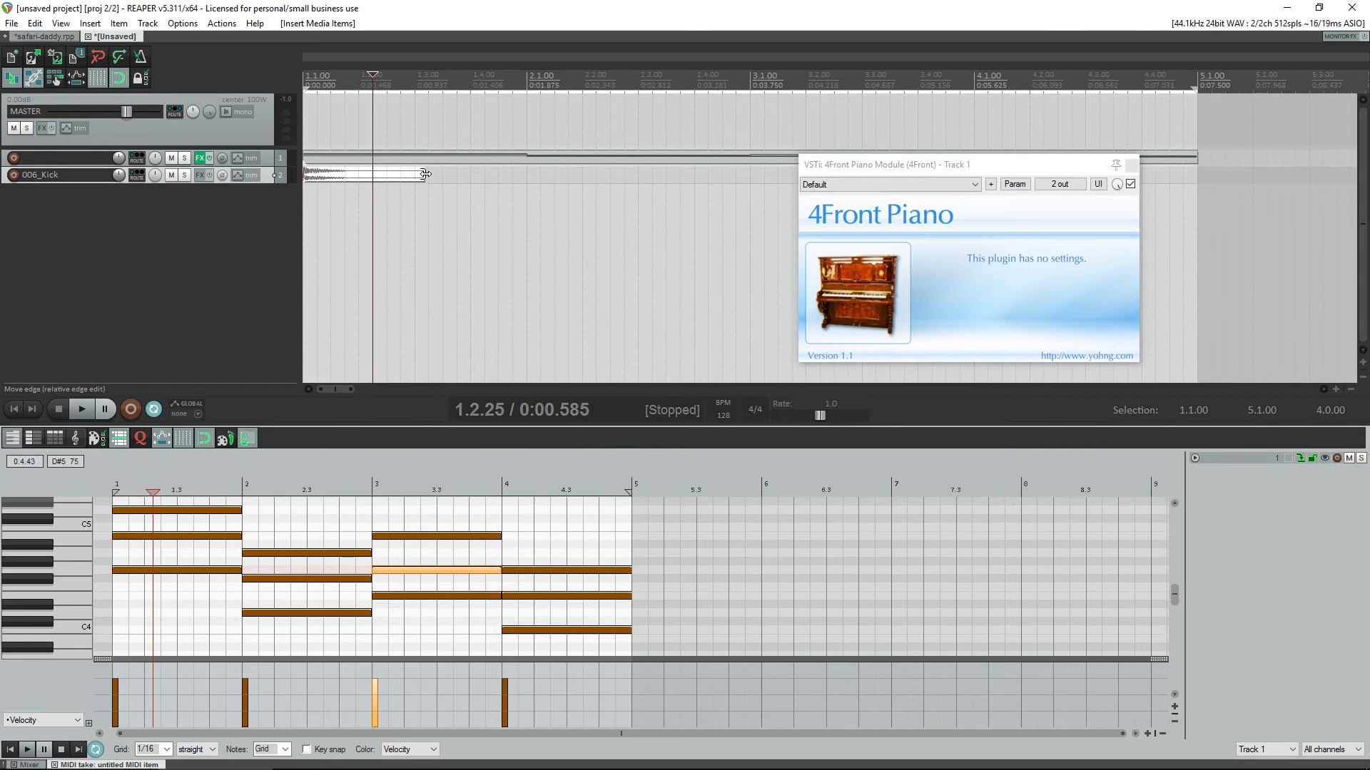
{"action": "left_click_drag", "start_coordinate": [425, 174], "coordinate": [386, 189]}
{"action": "scroll", "coordinate": [361, 194], "scroll_direction": "down", "scroll_amount": 4}
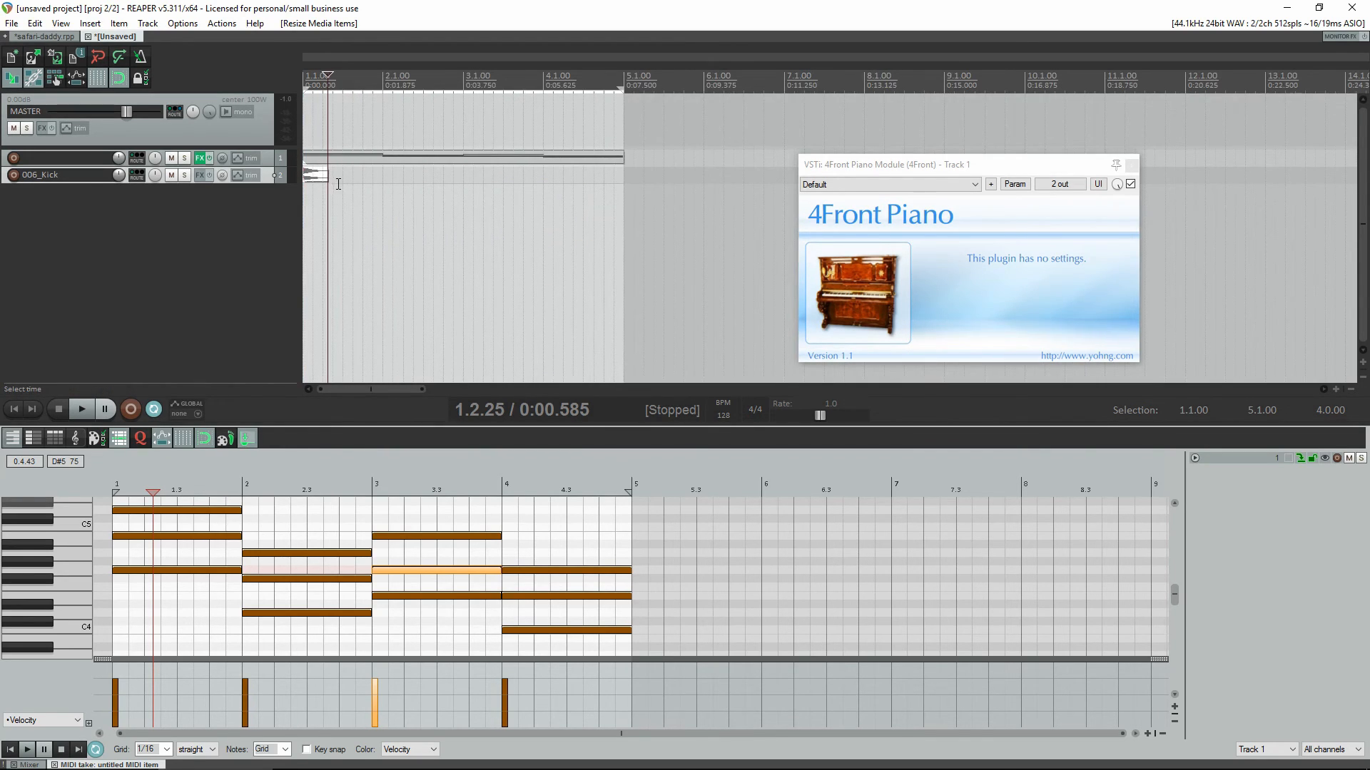
{"action": "scroll", "coordinate": [338, 184], "scroll_direction": "up", "scroll_amount": 3}
{"action": "scroll", "coordinate": [371, 200], "scroll_direction": "up", "scroll_amount": 2}
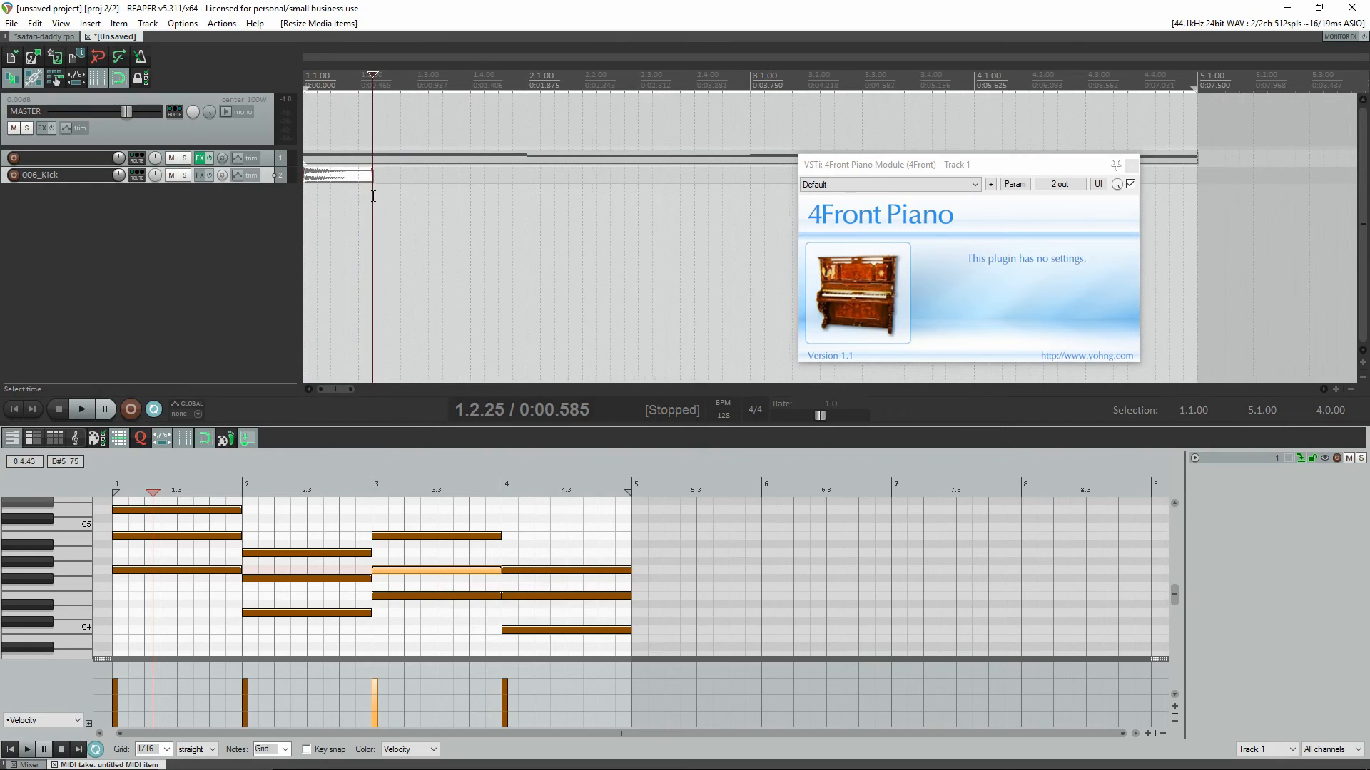
{"action": "left_click_drag", "start_coordinate": [369, 175], "coordinate": [359, 177]}
- Duplicate the one-beat kick item, and the growing selection of copies, until kicks fill every beat up to 5.1.00
{"action": "key", "text": "ctrl+d"}
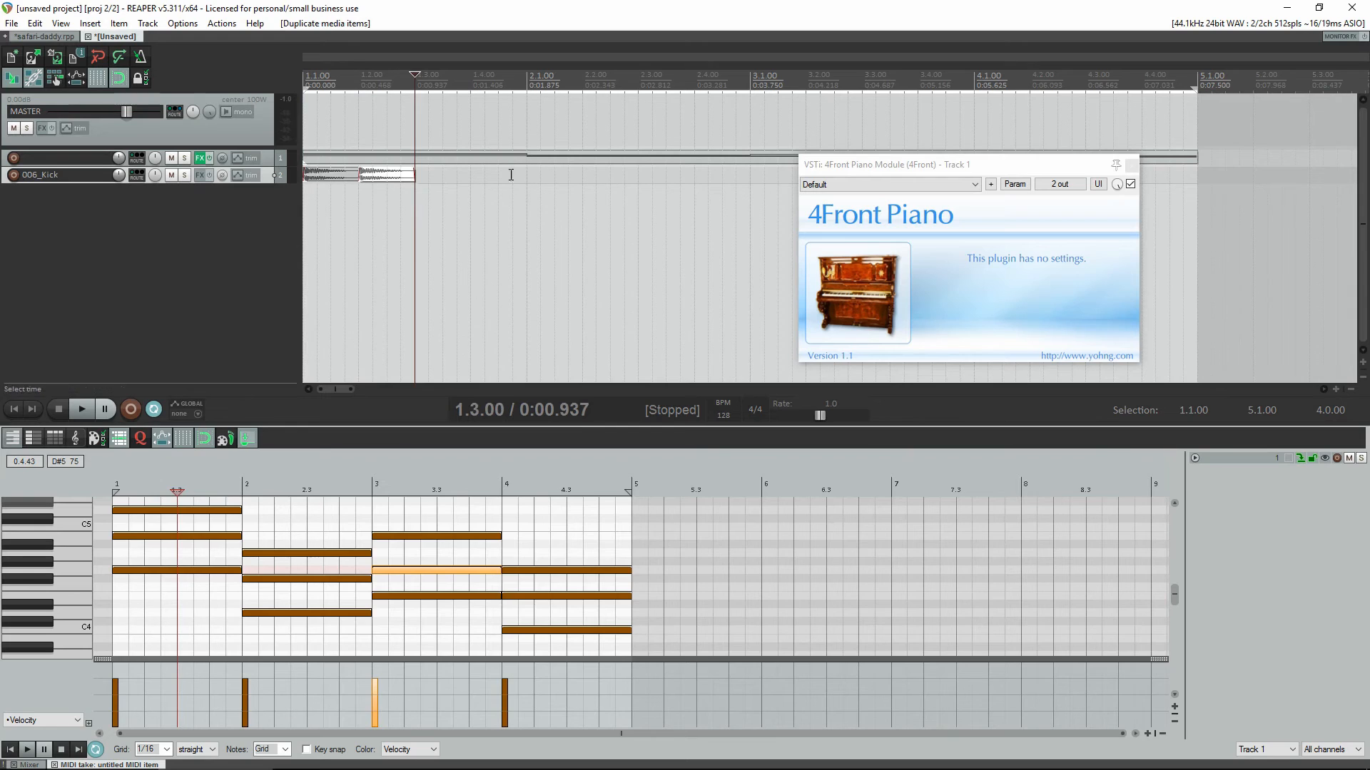
{"action": "left_click_drag", "start_coordinate": [481, 176], "coordinate": [299, 188]}
{"action": "key", "text": "ctrl+d"}
{"action": "left_click_drag", "start_coordinate": [570, 181], "coordinate": [220, 202]}
{"action": "key", "text": "ctrl+d"}
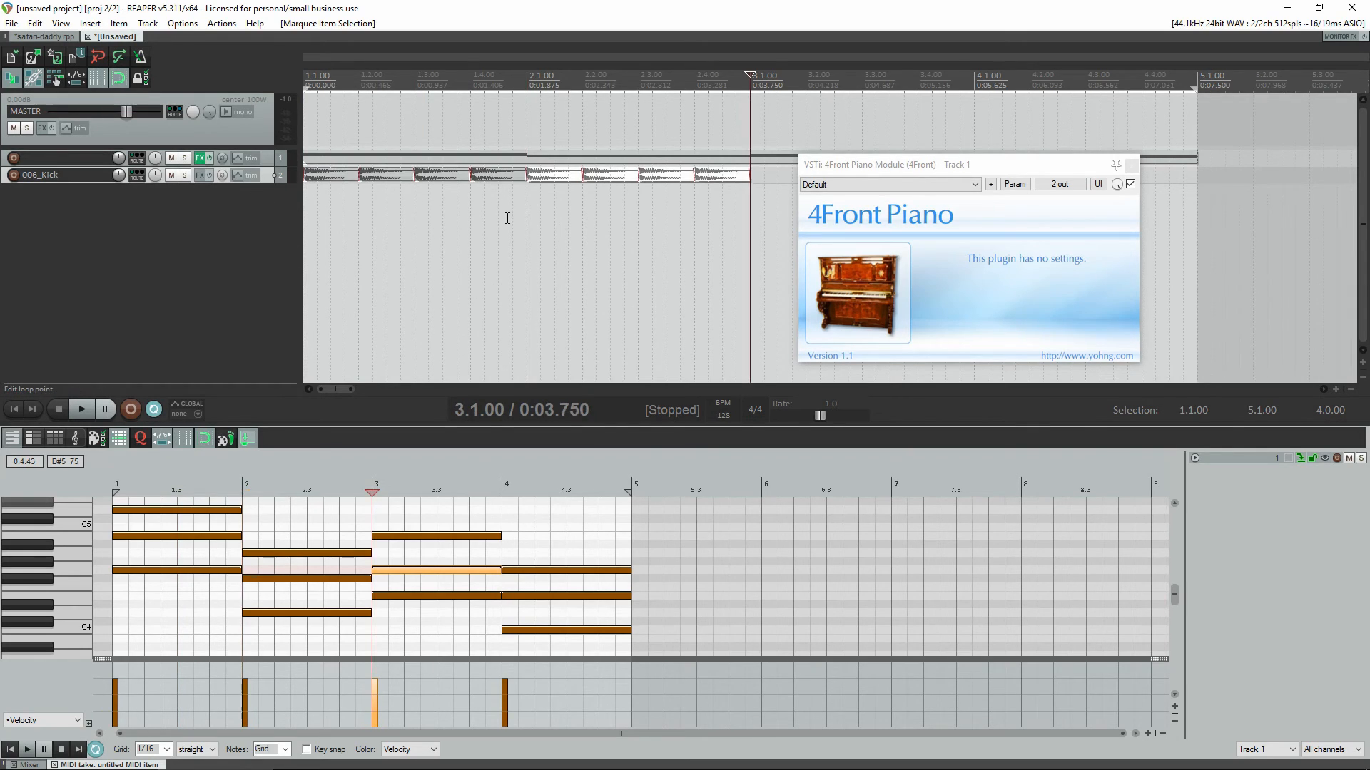
{"action": "scroll", "coordinate": [710, 184], "scroll_direction": "down", "scroll_amount": 2}
{"action": "left_click_drag", "start_coordinate": [614, 187], "coordinate": [302, 199]}
{"action": "key", "text": "ctrl+d"}
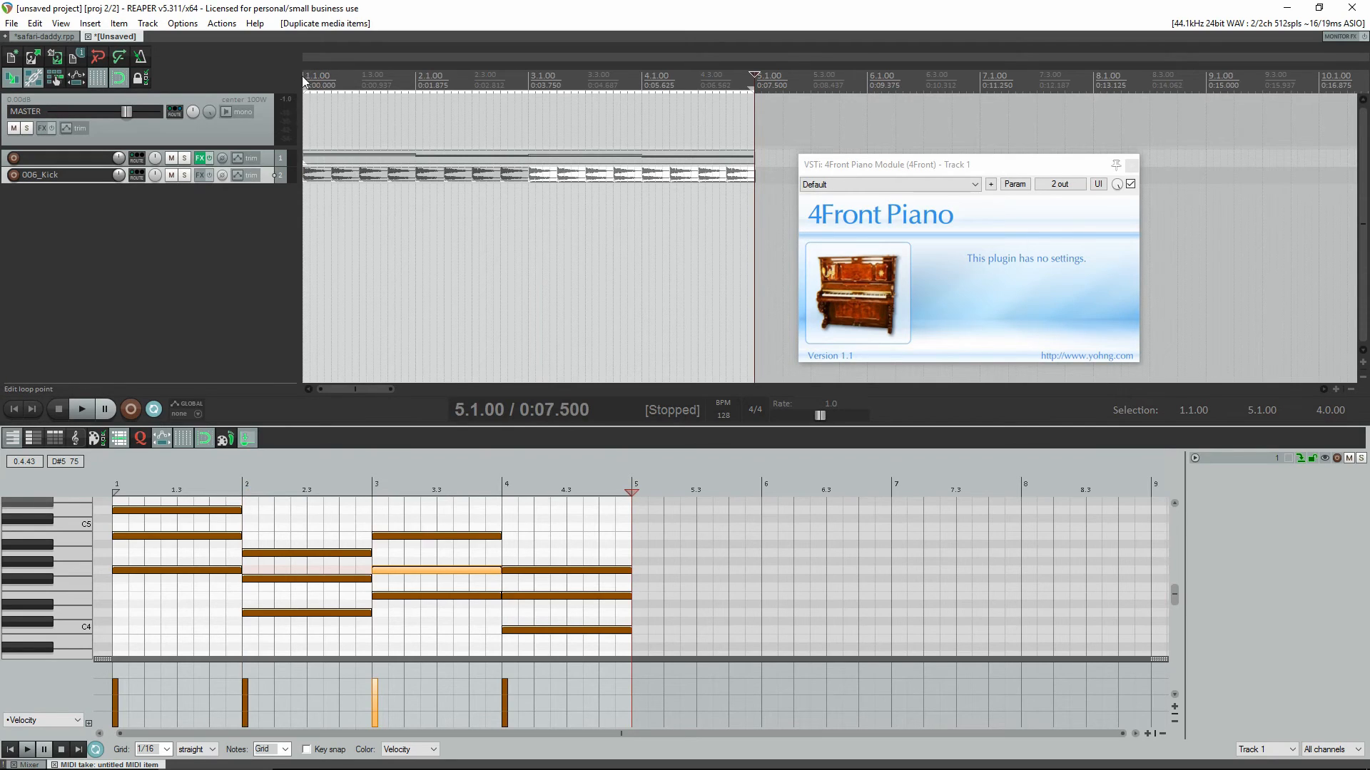
- Play the chords together with the kick pattern from 1.1.00, and stop playback
{"action": "key", "text": "Home"}
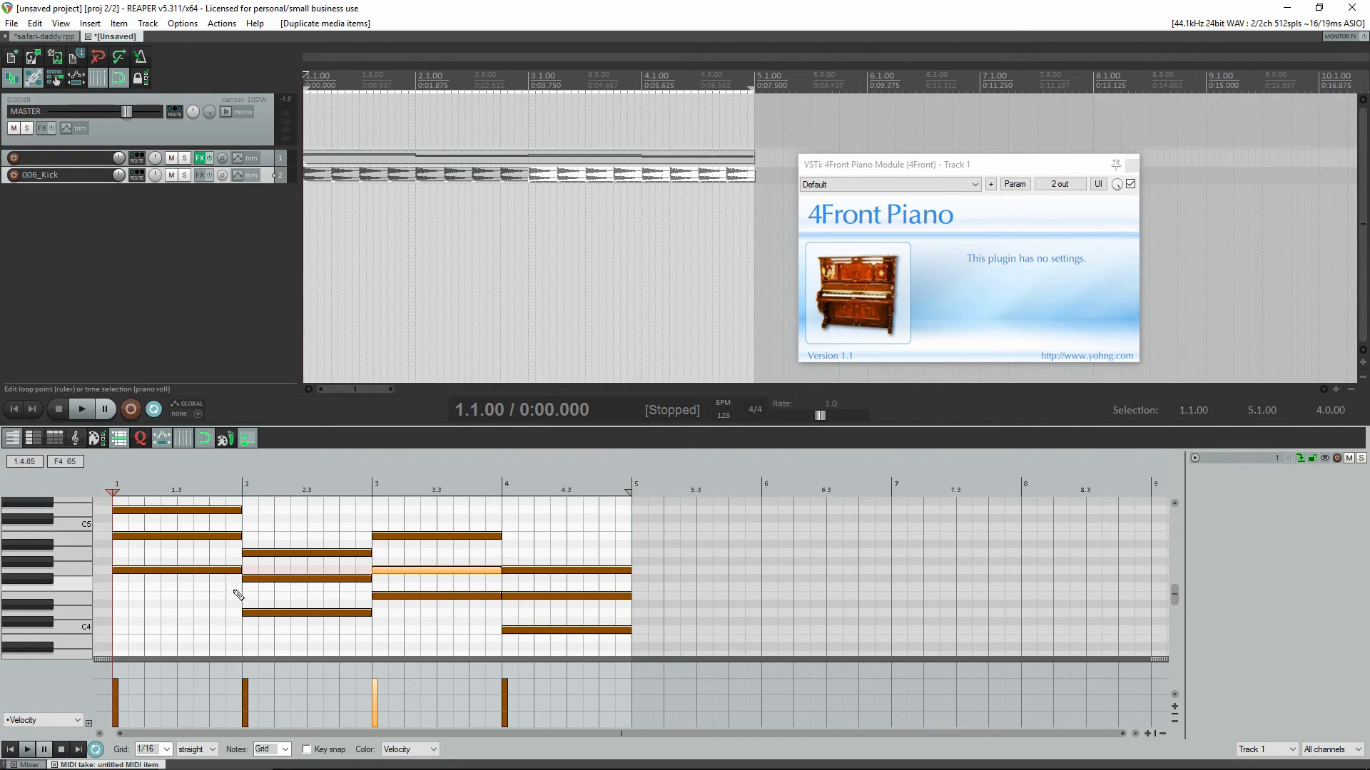
{"action": "key", "text": "space"}
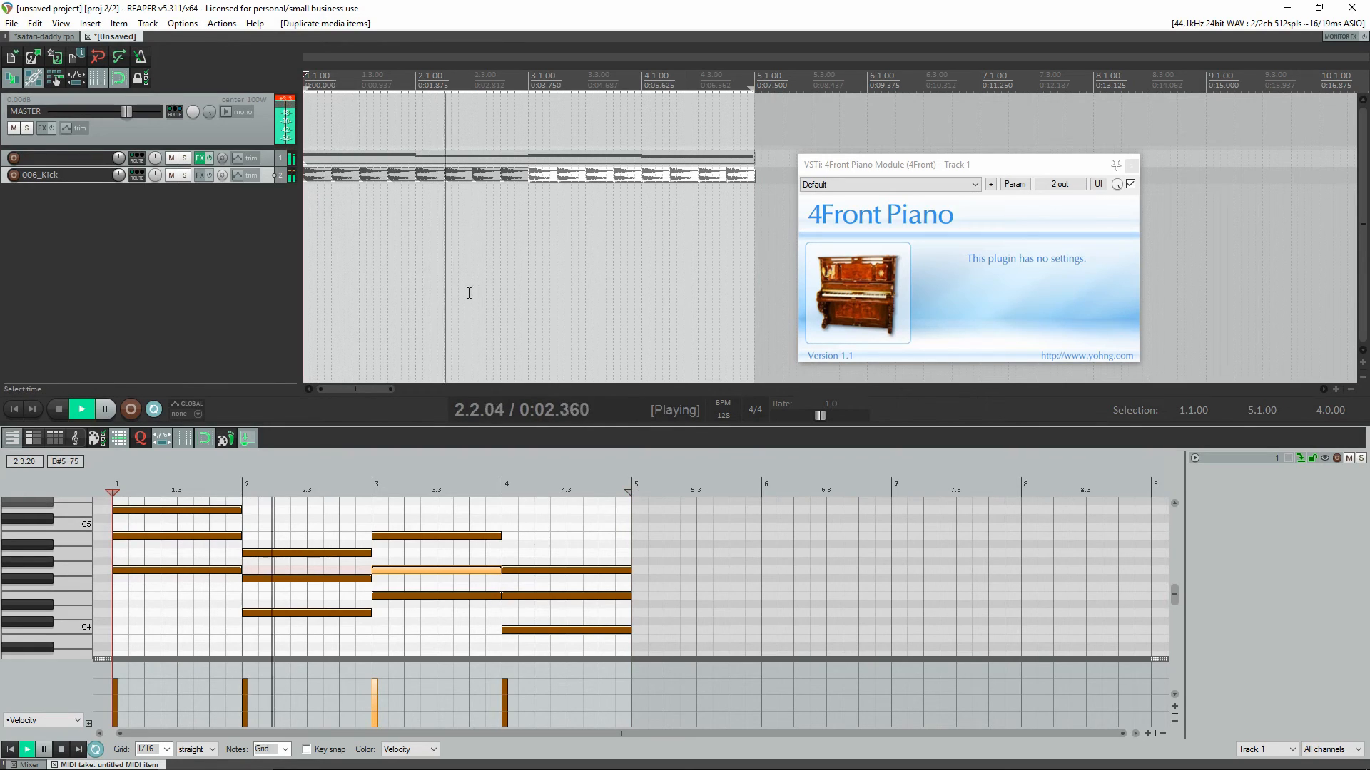
{"action": "key", "text": "space"}
- Select all the kick items, lower the 006_Kick track's volume slightly, and play the project again to check the balance
{"action": "left_click_drag", "start_coordinate": [771, 181], "coordinate": [305, 200]}
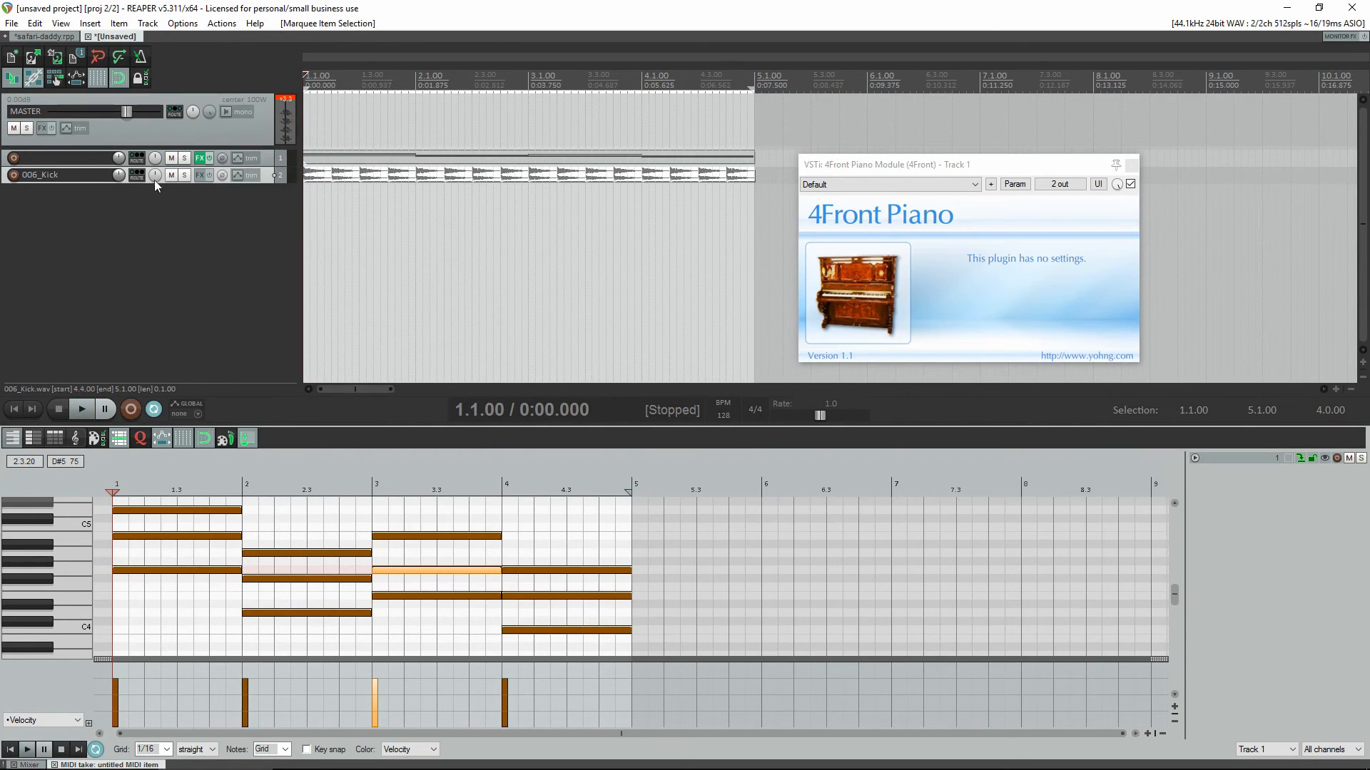
{"action": "left_click_drag", "start_coordinate": [120, 175], "coordinate": [120, 189]}
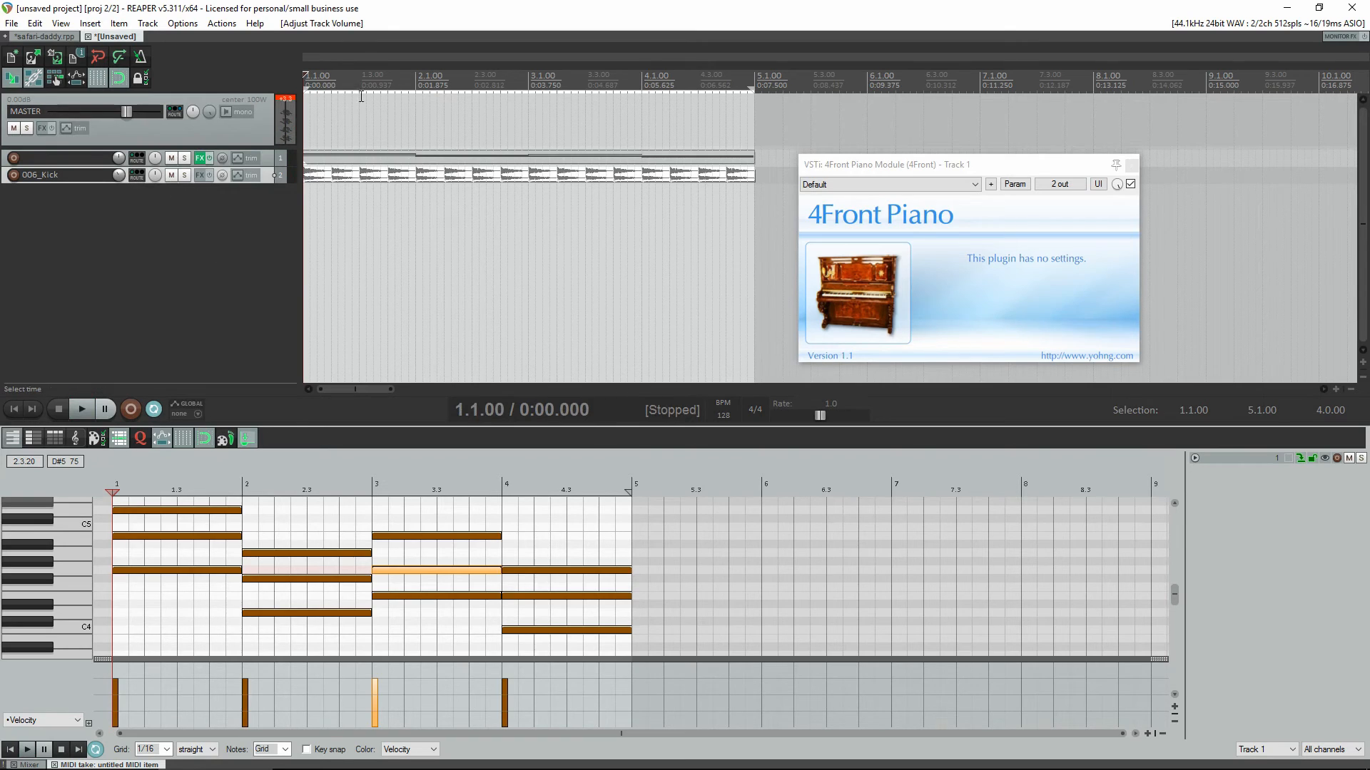
{"action": "key", "text": "space"}
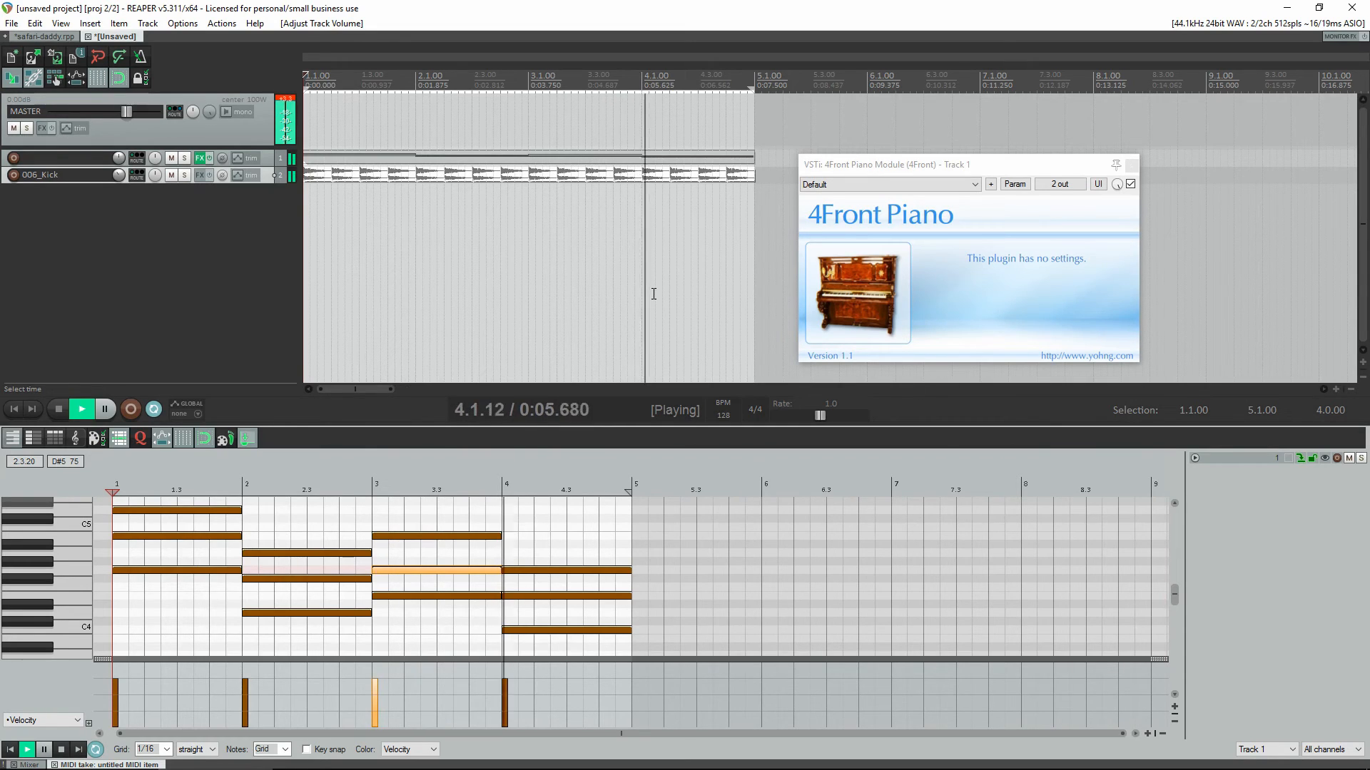
{"action": "key", "text": "space"}
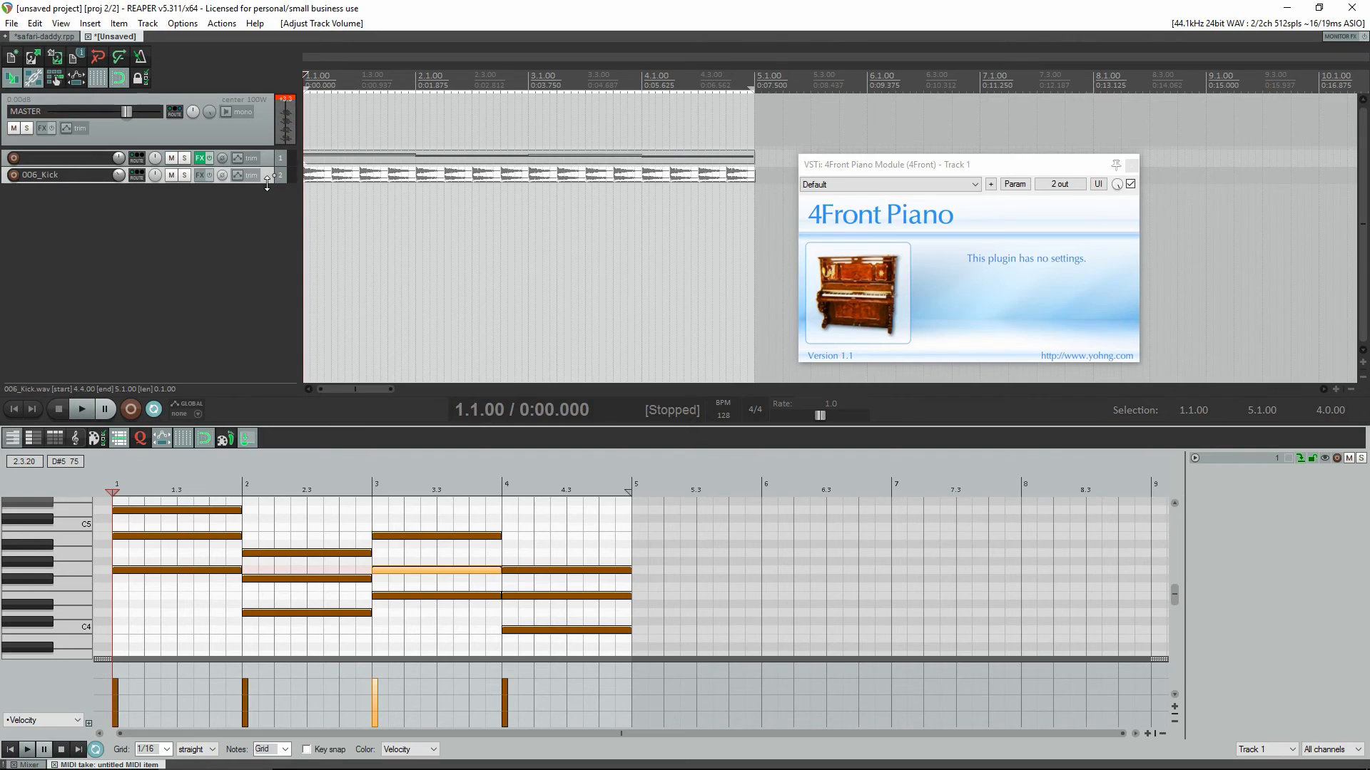
- Enlarge the 006_Kick track's height and glue all its kick items within the time selection into one item
{"action": "left_click_drag", "start_coordinate": [267, 184], "coordinate": [559, 321]}
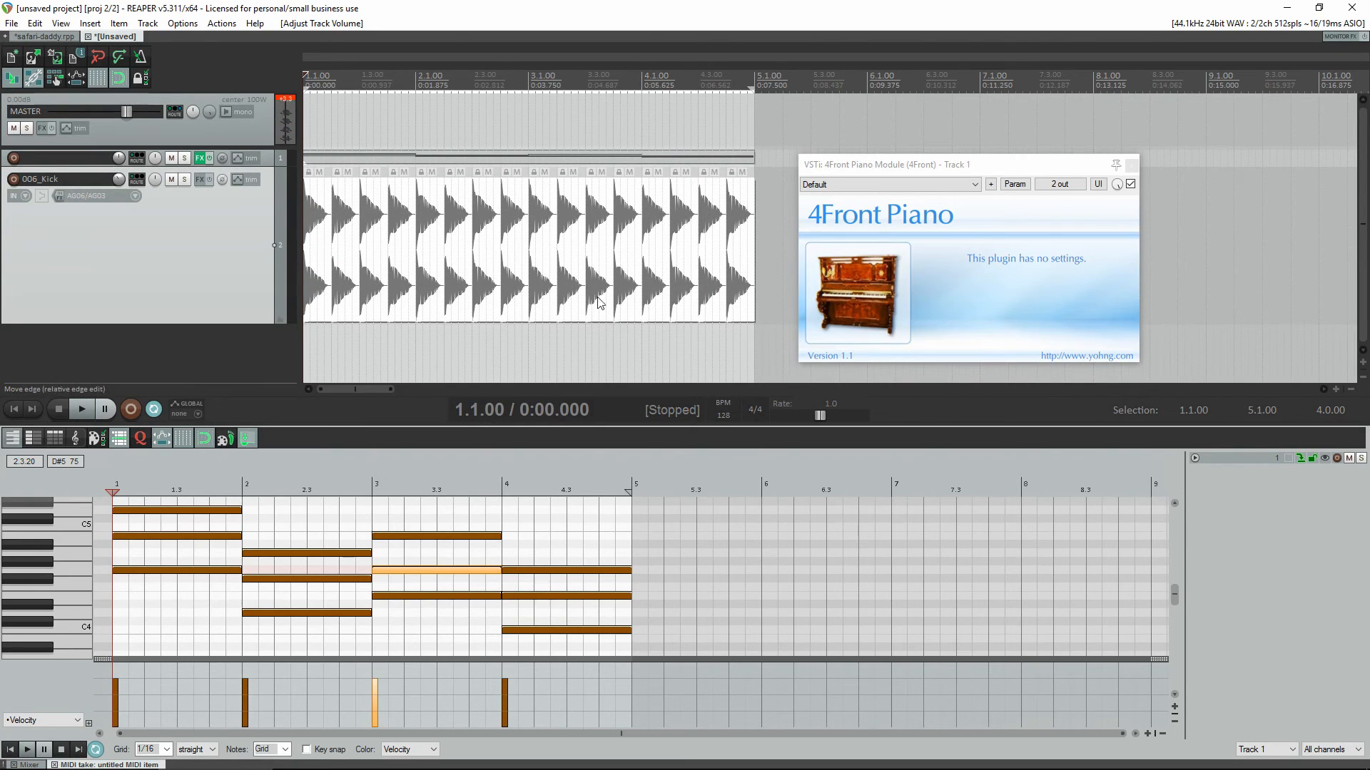
{"action": "left_click_drag", "start_coordinate": [726, 226], "coordinate": [307, 271]}
{"action": "right_click", "coordinate": [772, 206]}
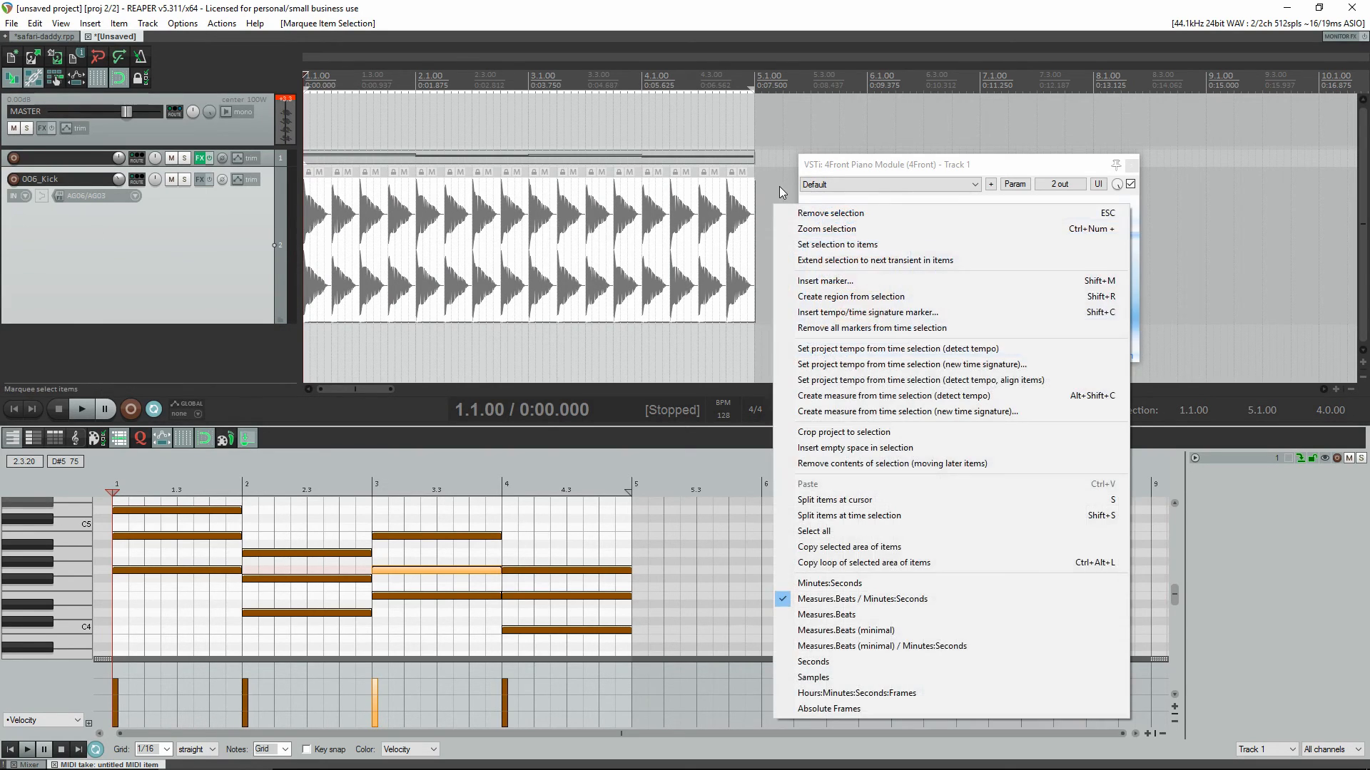
{"action": "key", "text": "Escape"}
{"action": "right_click", "coordinate": [379, 345]}
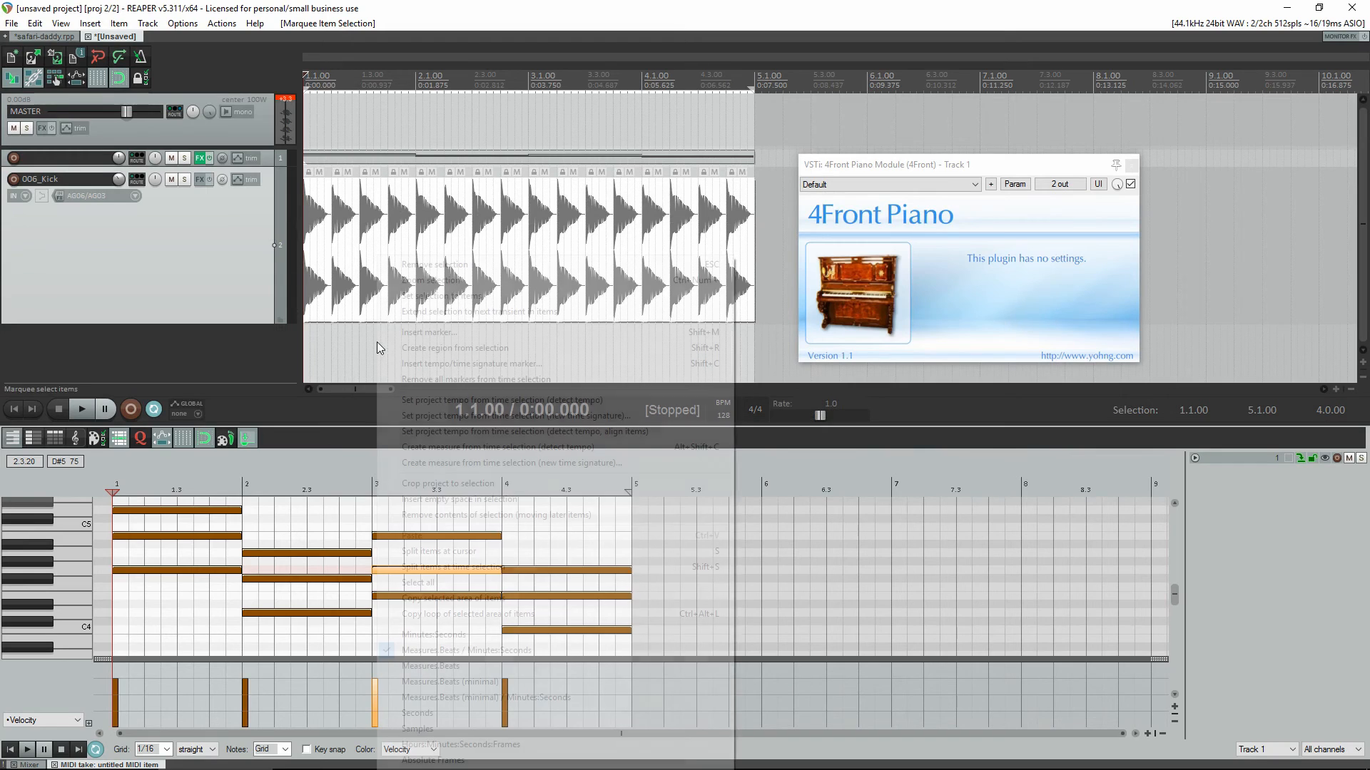
{"action": "left_click", "coordinate": [380, 193]}
{"action": "left_click_drag", "start_coordinate": [697, 208], "coordinate": [177, 210]}
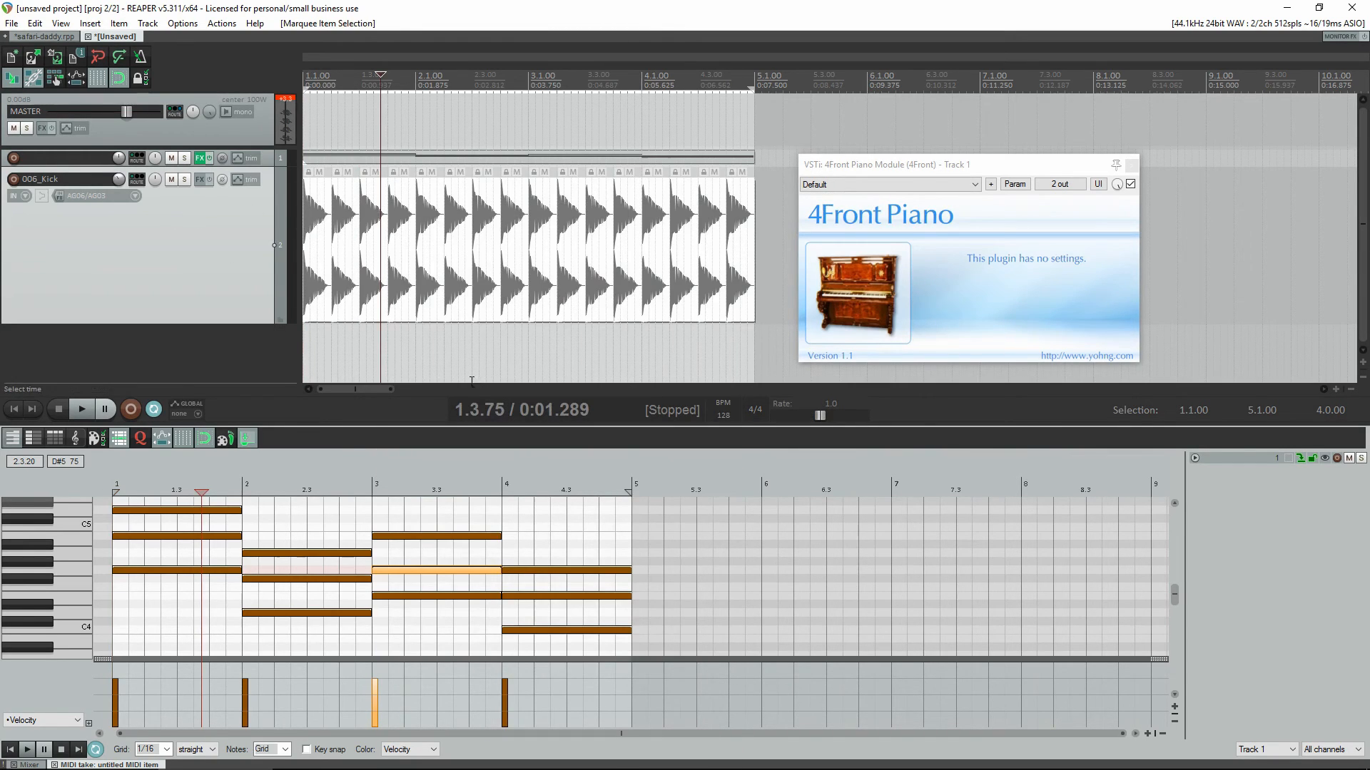
{"action": "right_click", "coordinate": [606, 209]}
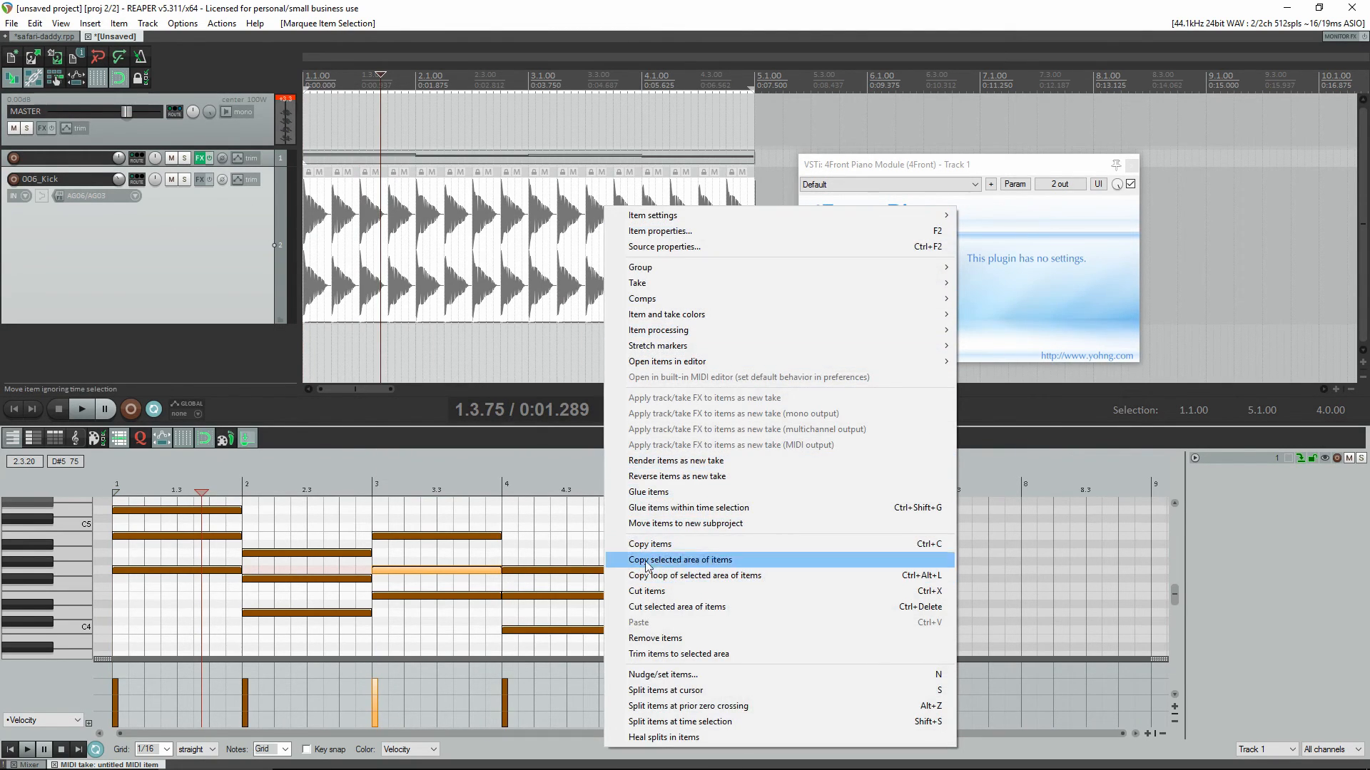
{"action": "left_click", "coordinate": [698, 514]}
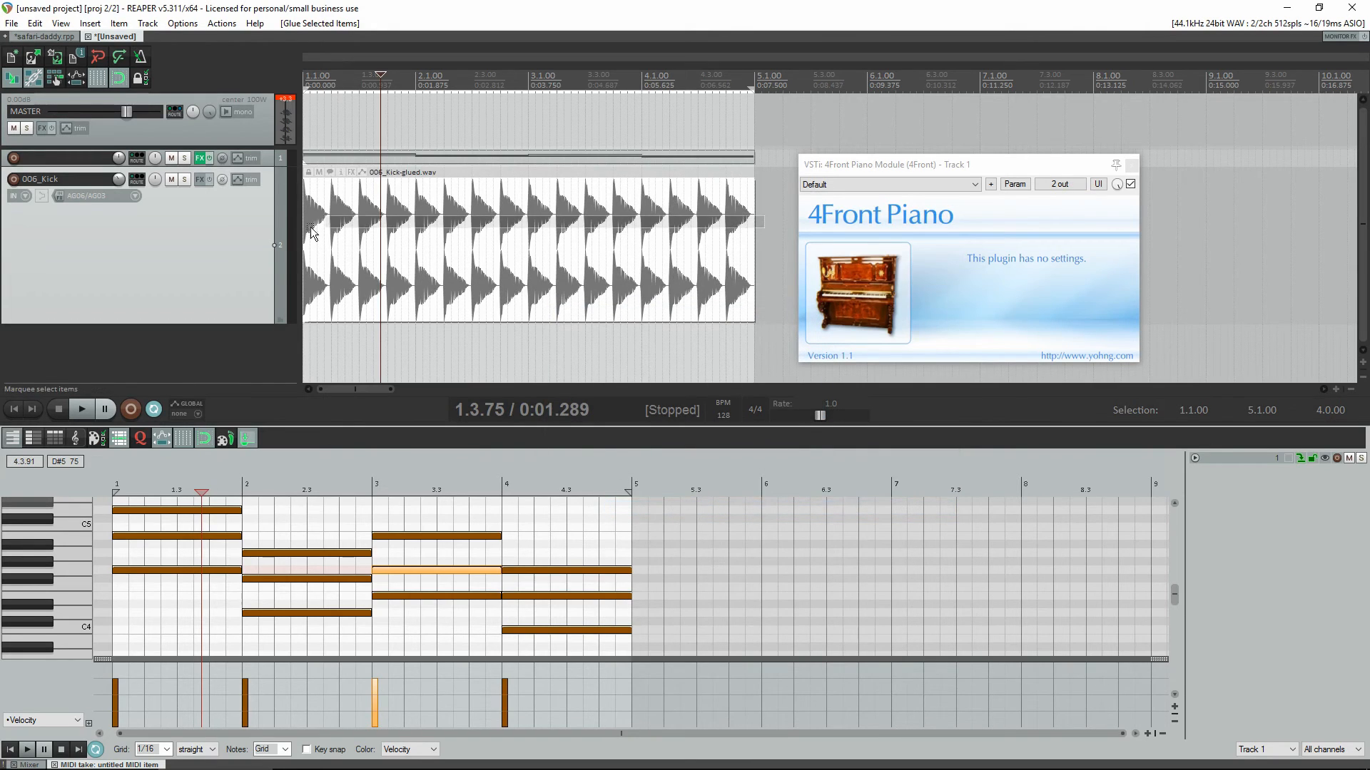
- Try moving the glued kick item along its track, reselecting it and keeping it at 1.1.00
{"action": "left_click_drag", "start_coordinate": [369, 232], "coordinate": [290, 236]}
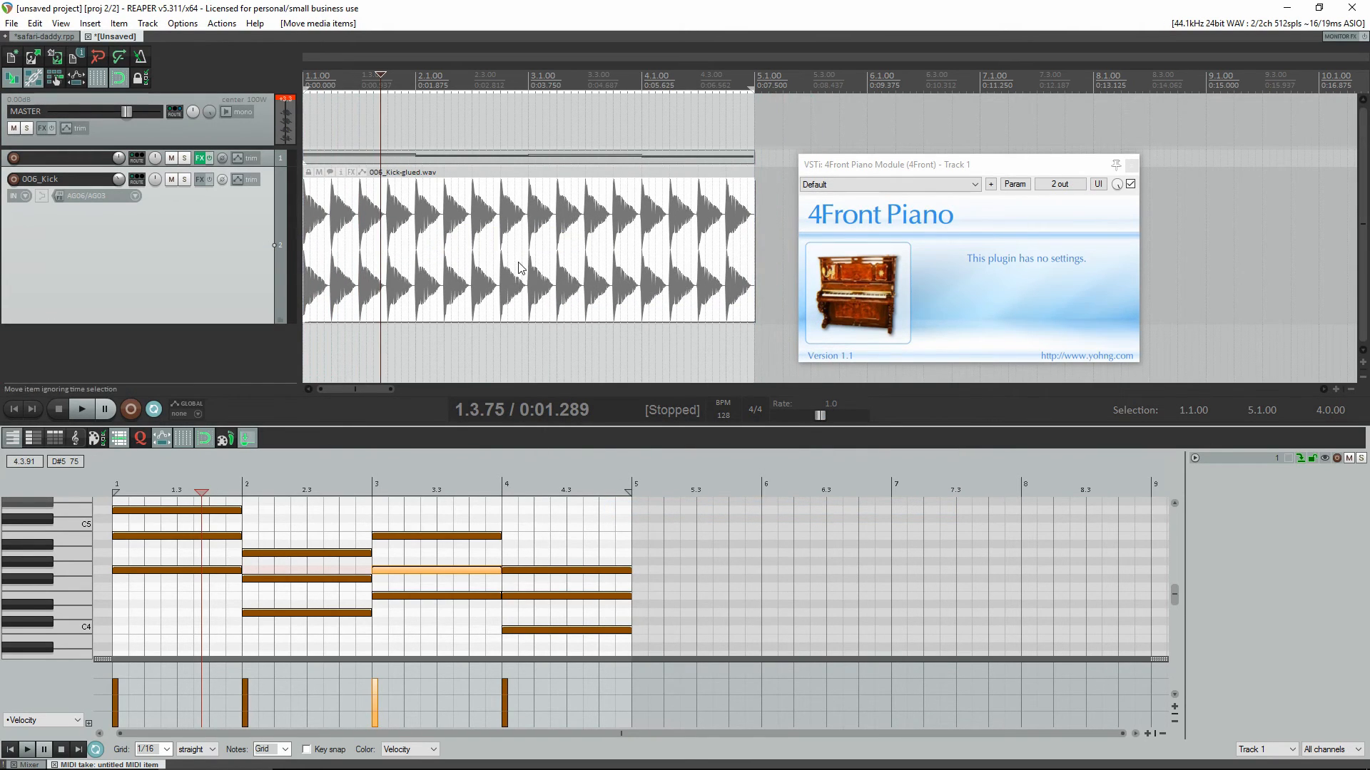
{"action": "left_click", "coordinate": [570, 343]}
{"action": "left_click", "coordinate": [607, 274]}
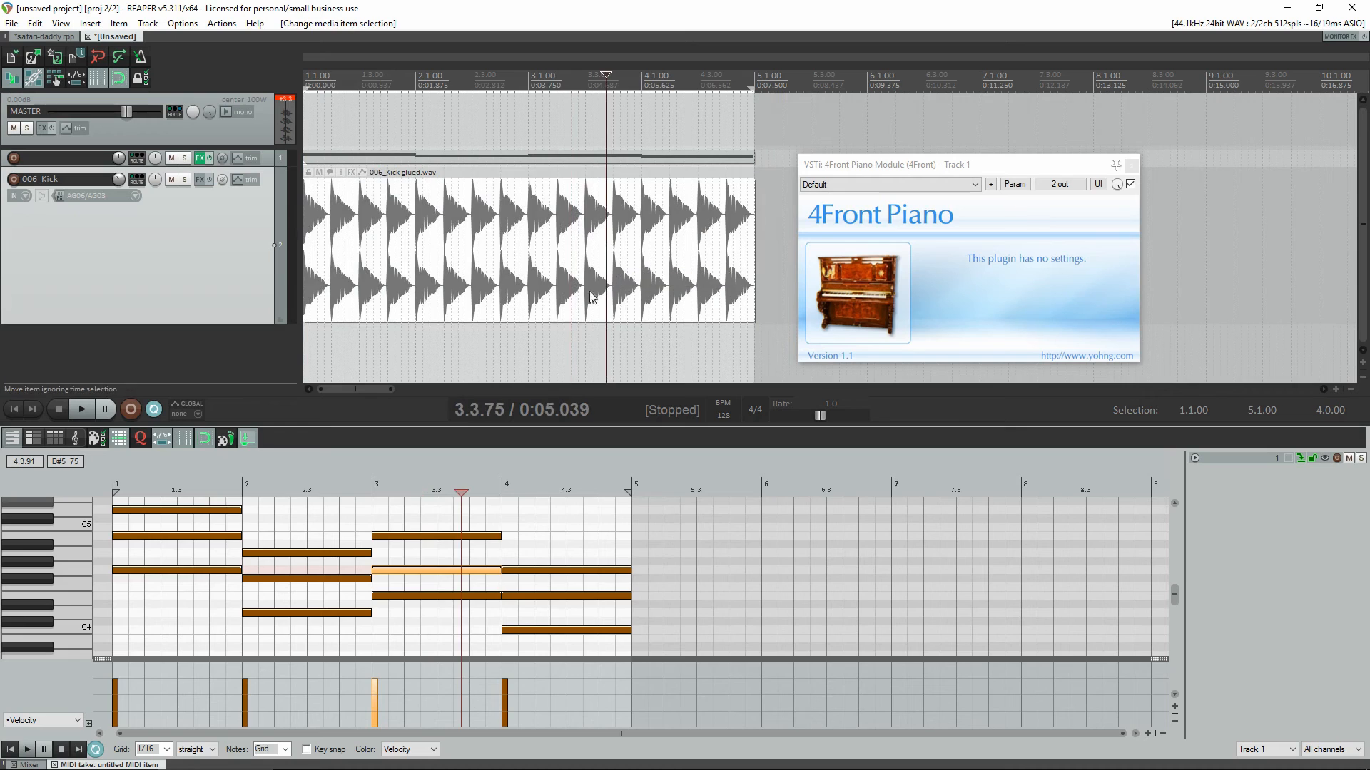
{"action": "left_click", "coordinate": [473, 349]}
{"action": "left_click", "coordinate": [486, 296]}
{"action": "left_click", "coordinate": [496, 367]}
{"action": "left_click", "coordinate": [497, 300]}
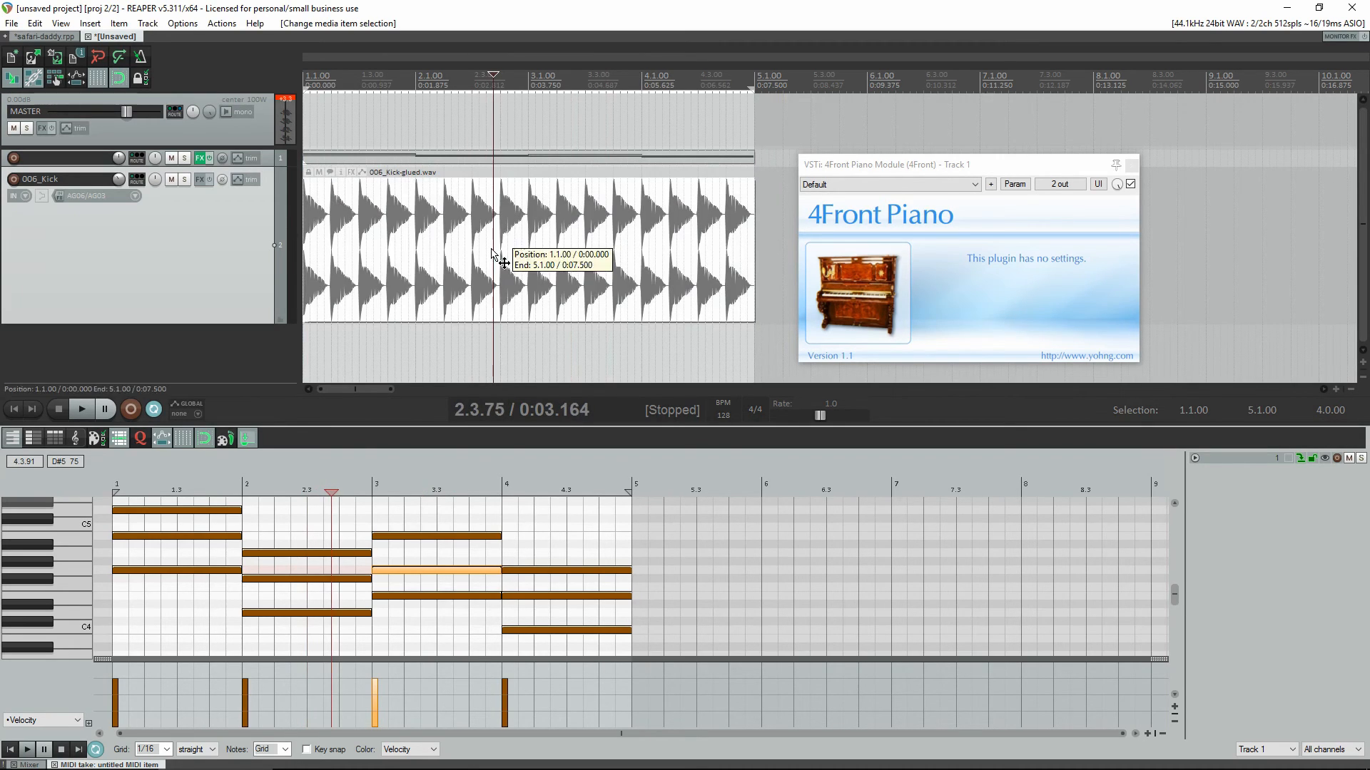
{"action": "left_click", "coordinate": [472, 350]}
{"action": "left_click", "coordinate": [467, 261]}
{"action": "left_click_drag", "start_coordinate": [485, 246], "coordinate": [361, 246]}
{"action": "scroll", "coordinate": [569, 222], "scroll_direction": "up", "scroll_amount": 4}
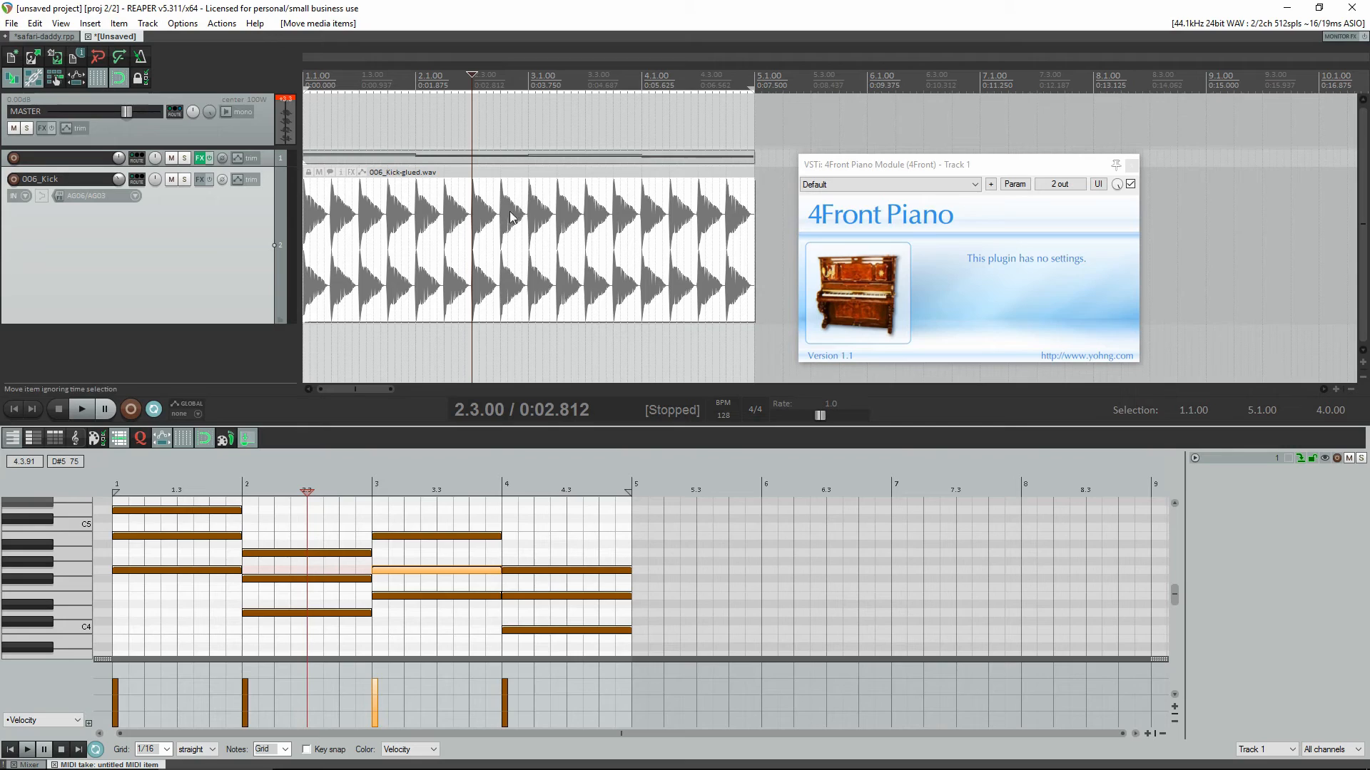
- Add stretch markers to the glued kick item at 2.1.00, 2.2.00 and 2.3.00
{"action": "left_click", "coordinate": [415, 208]}
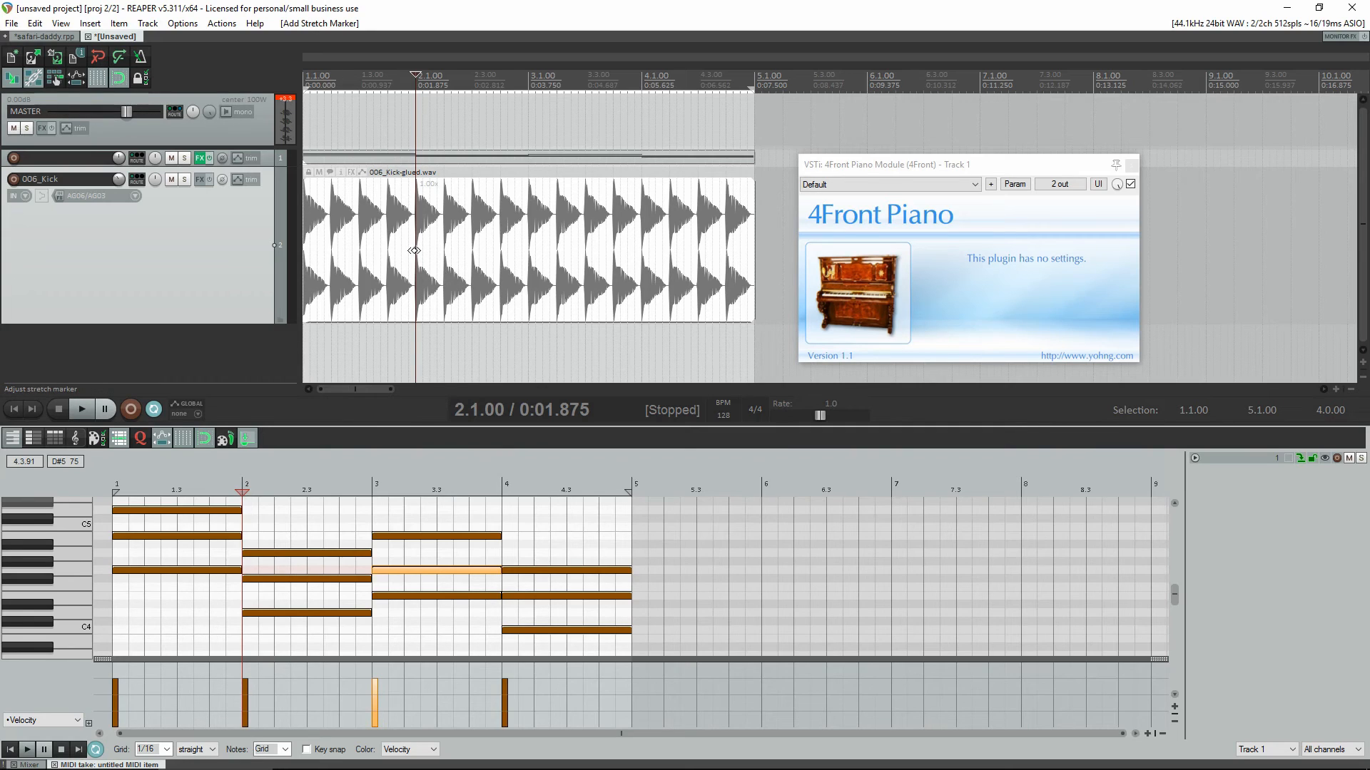
{"action": "left_click", "coordinate": [443, 233]}
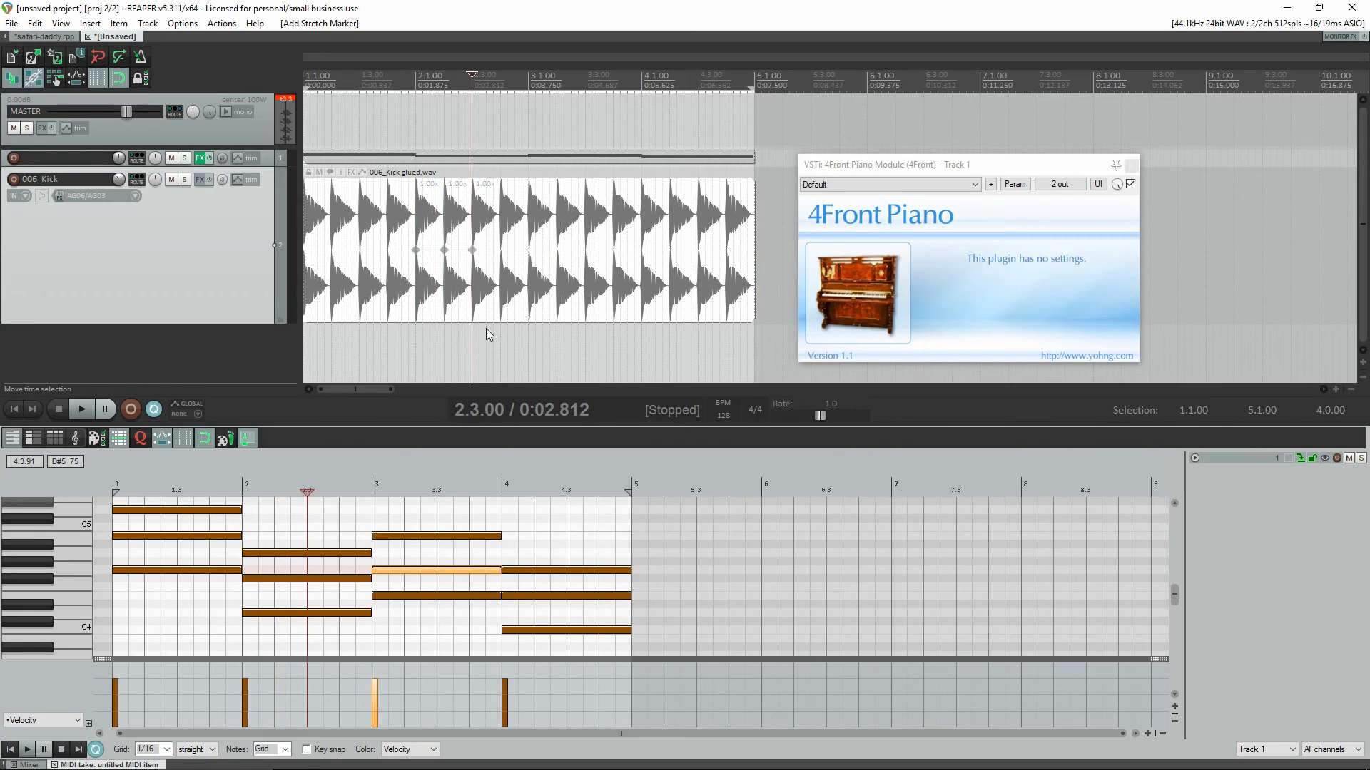
- Try moving the 2.2.00 stretch marker slightly and the 2.3.00 marker out to about beat 3.3, and undo the changes
{"action": "scroll", "coordinate": [506, 298], "scroll_direction": "up", "scroll_amount": 2}
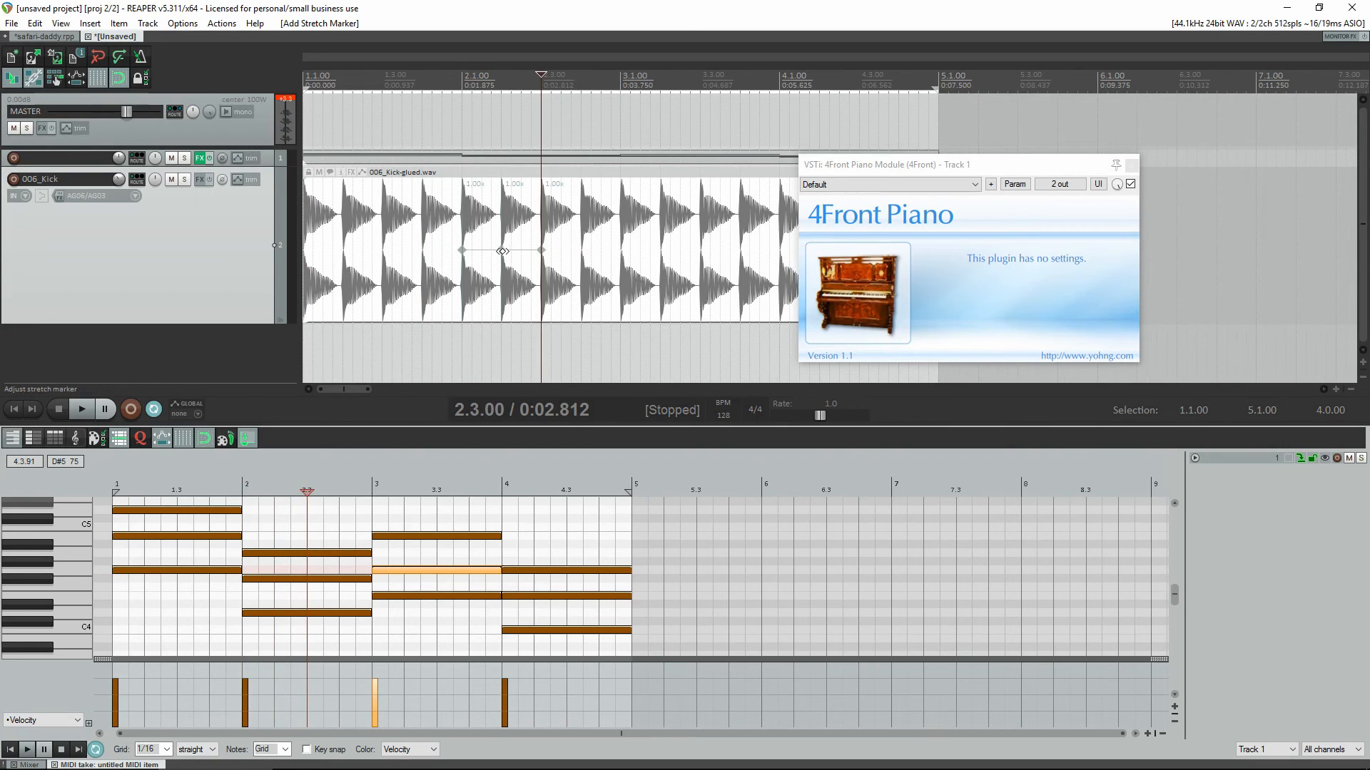
{"action": "mouse_move", "coordinate": [503, 251]}
{"action": "left_mouse_down"}
{"action": "mouse_move", "coordinate": [485, 249]}
{"action": "mouse_move", "coordinate": [502, 251]}
{"action": "left_mouse_up"}
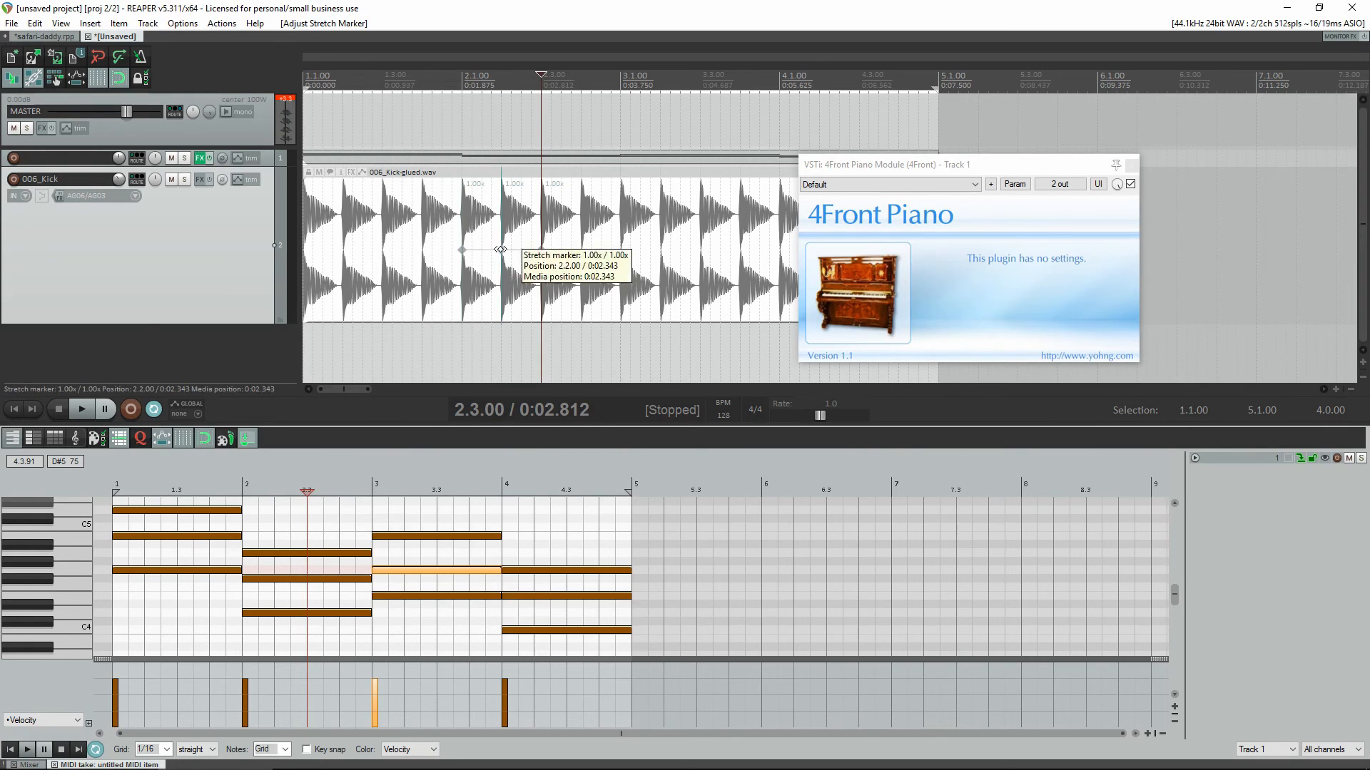
{"action": "scroll", "coordinate": [545, 249], "scroll_direction": "down", "scroll_amount": 2}
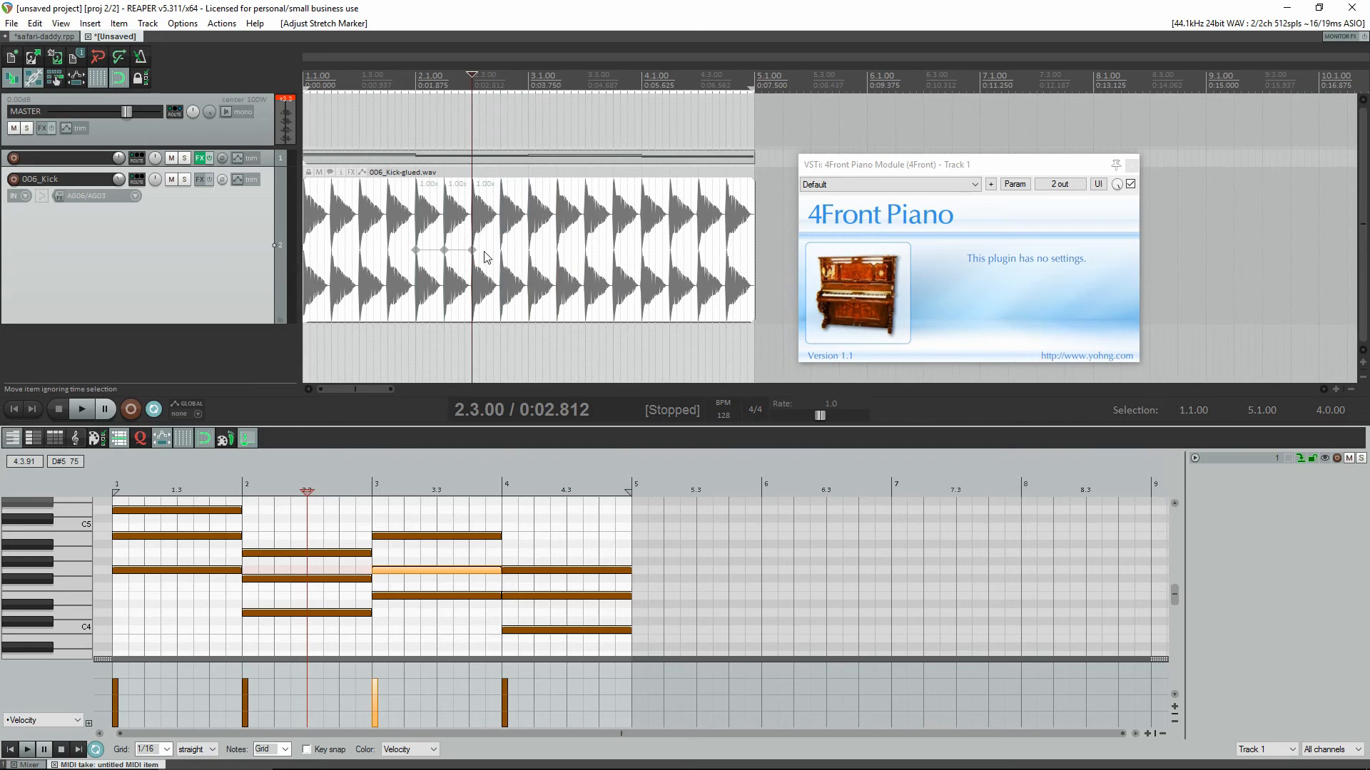
{"action": "mouse_move", "coordinate": [475, 249]}
{"action": "left_mouse_down"}
{"action": "mouse_move", "coordinate": [602, 251]}
{"action": "mouse_move", "coordinate": [590, 250]}
{"action": "left_mouse_up"}
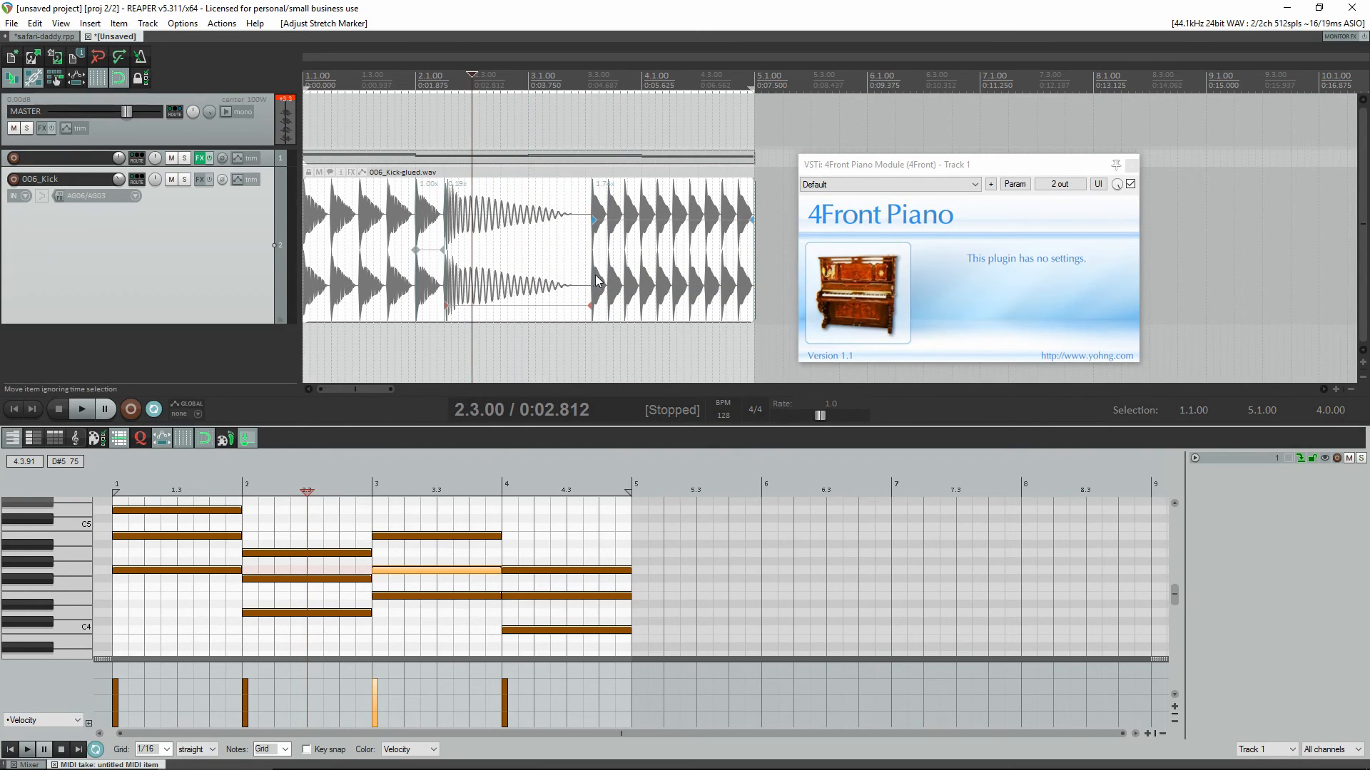
{"action": "key", "text": "ctrl+z"}
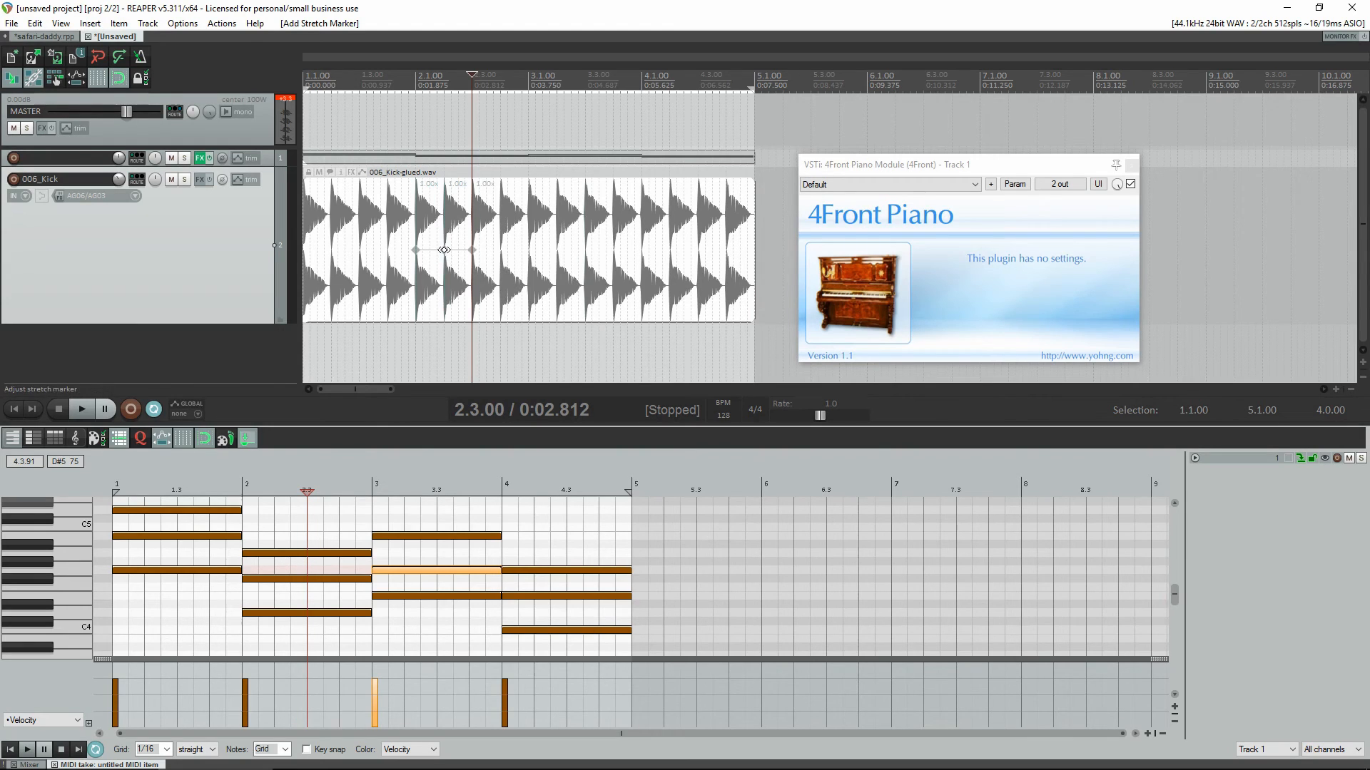
- Try moving the 2.2.00 stretch marker closer to 2.1.00, play the result from 1.4.75, and undo the move
{"action": "mouse_move", "coordinate": [444, 249]}
{"action": "left_mouse_down"}
{"action": "mouse_move", "coordinate": [452, 264]}
{"action": "mouse_move", "coordinate": [427, 263]}
{"action": "left_mouse_up"}
{"action": "left_click", "coordinate": [408, 87]}
{"action": "key", "text": "space"}
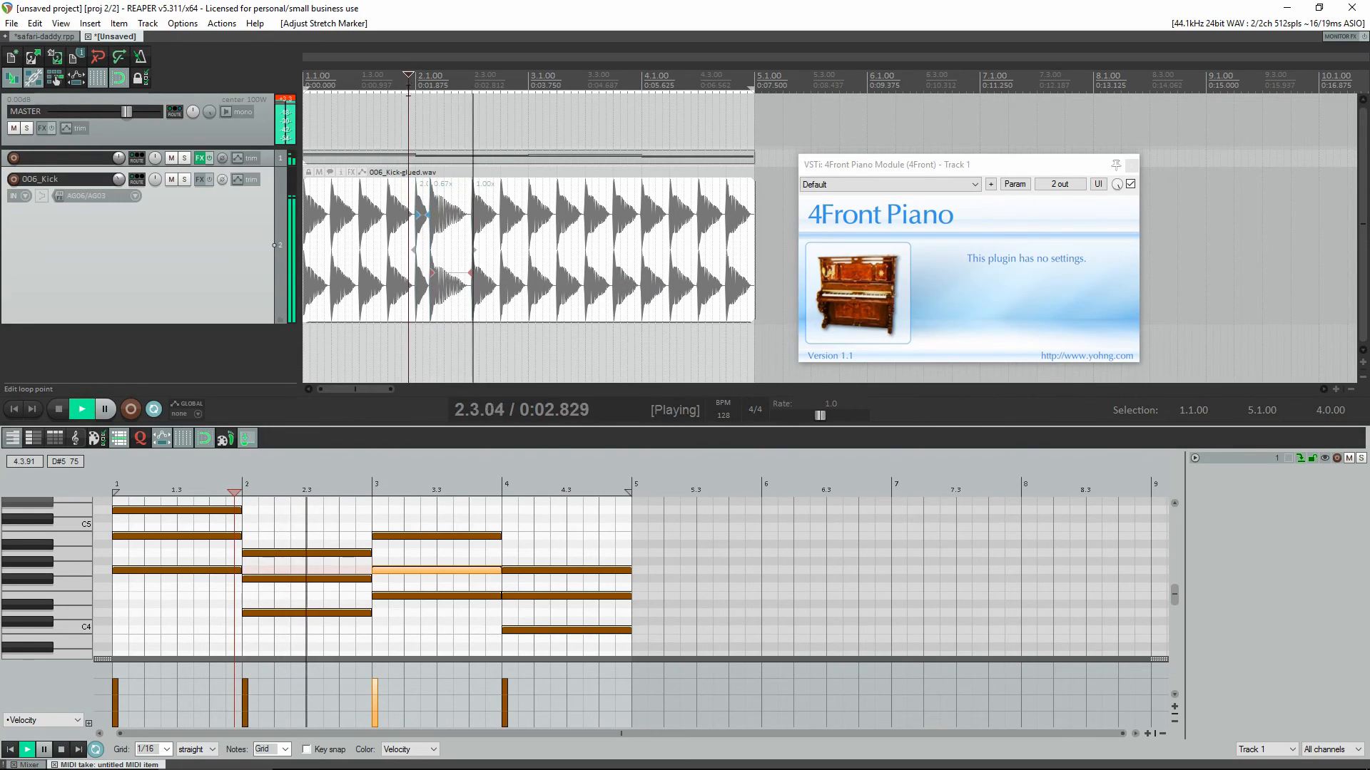
{"action": "key", "text": "space"}
{"action": "key", "text": "ctrl+z"}
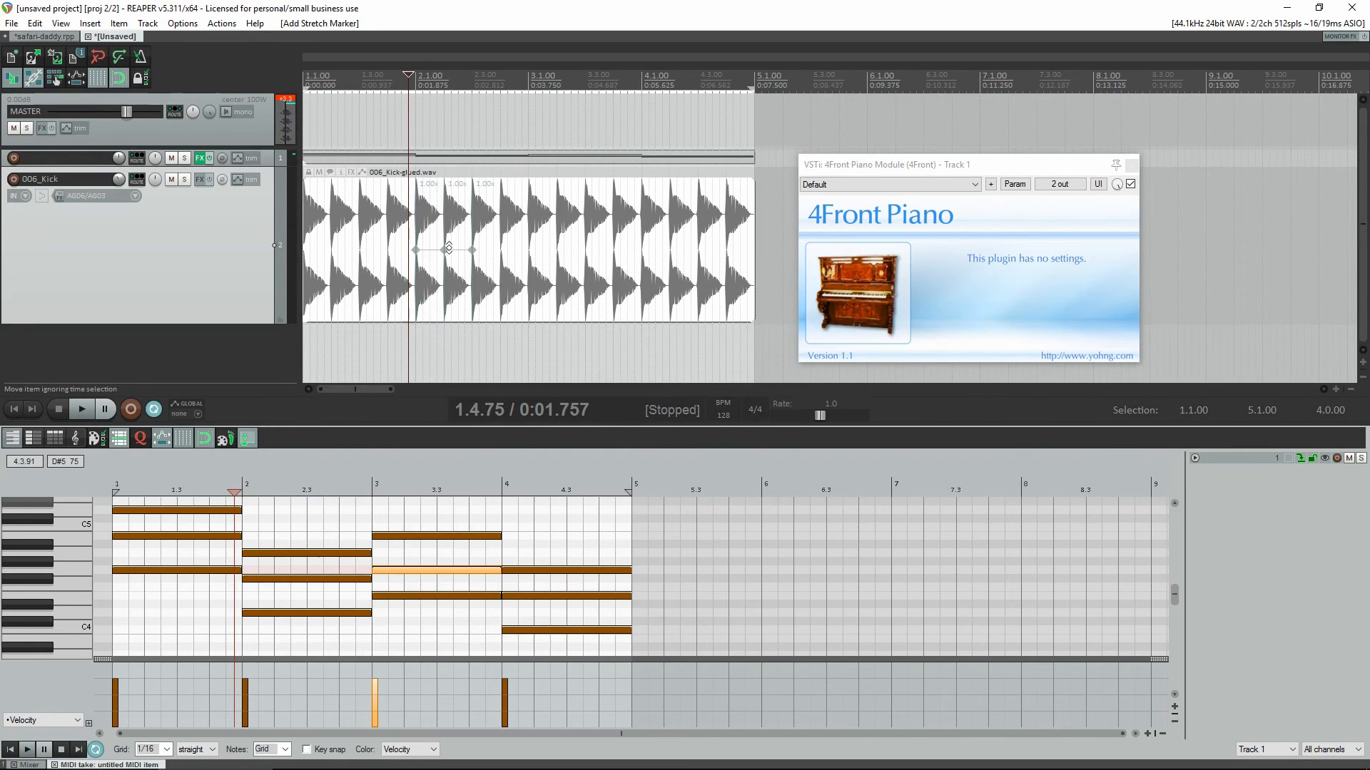
- Show the take volume envelope on the glued kick item
{"action": "right_click", "coordinate": [501, 259]}
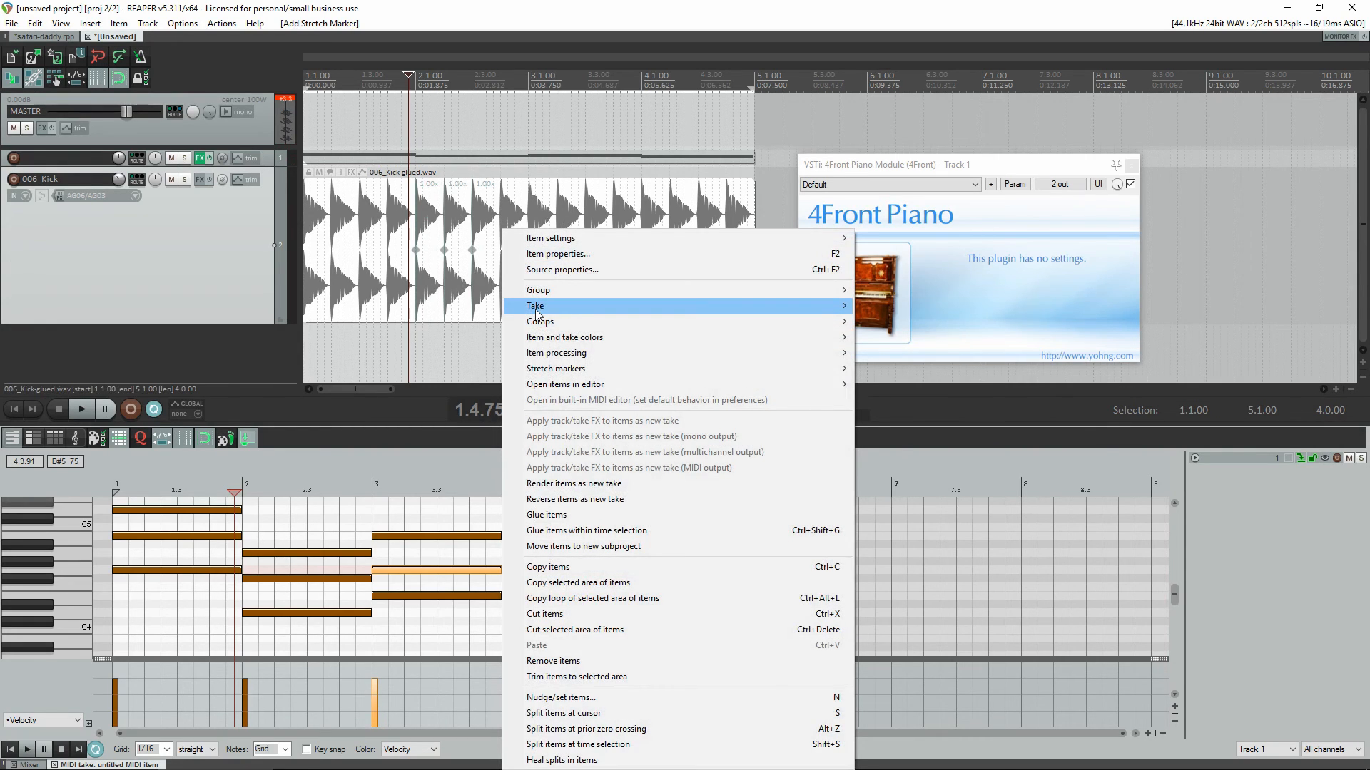
{"action": "mouse_move", "coordinate": [603, 307]}
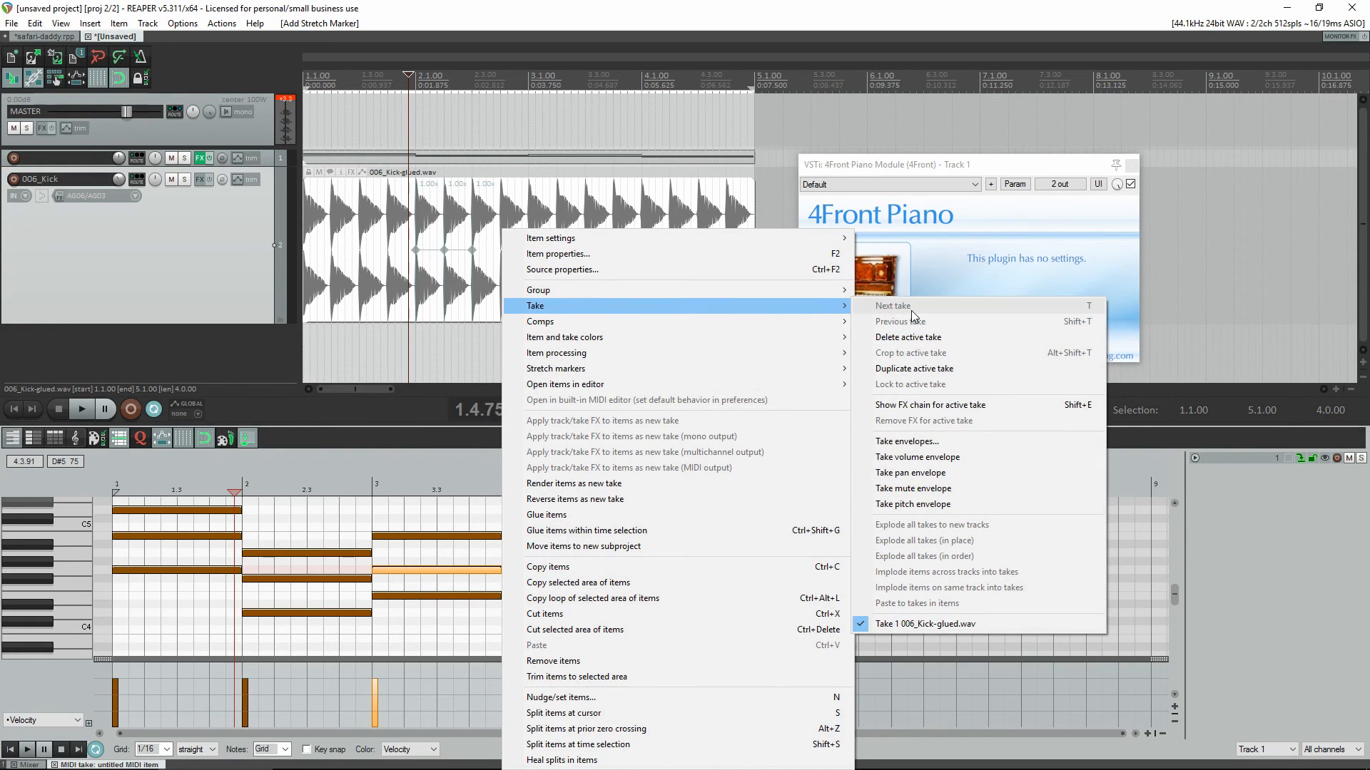
{"action": "left_click", "coordinate": [916, 460]}
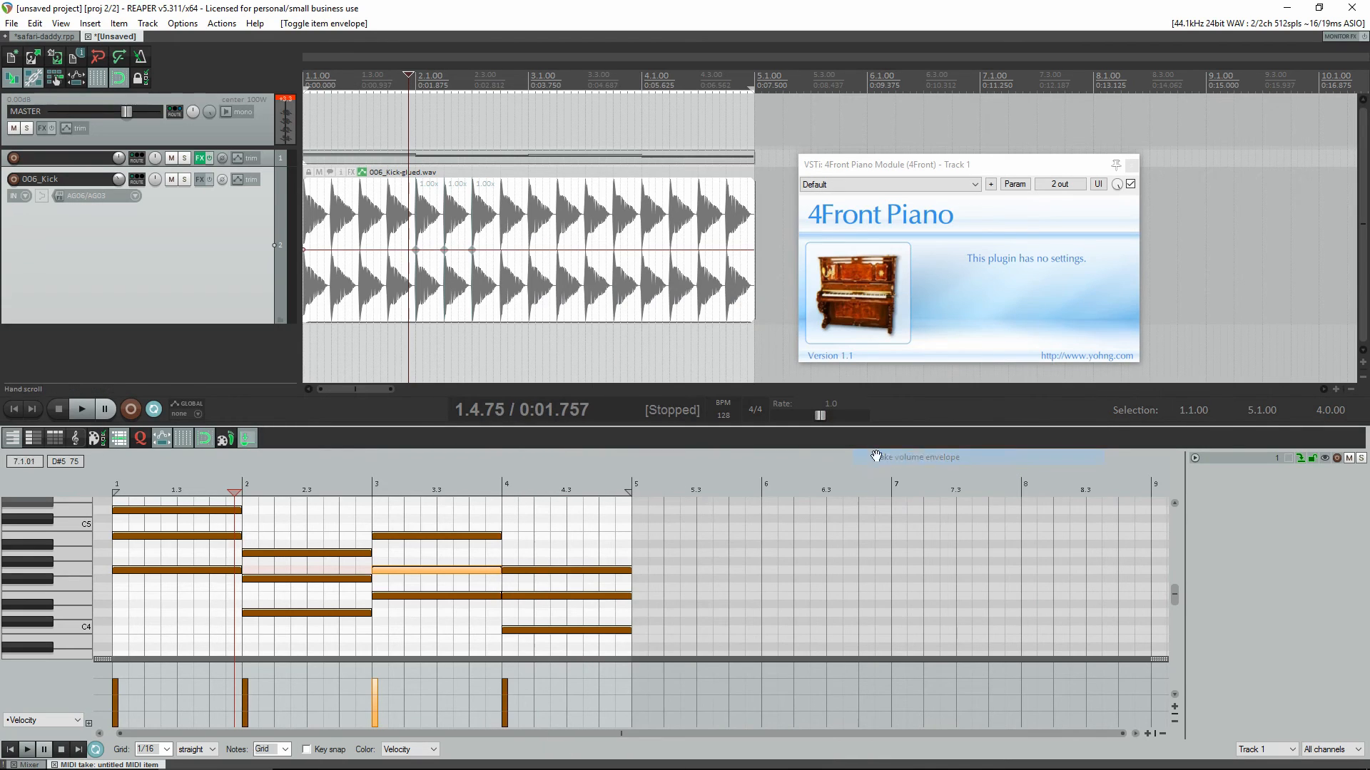
- Add take volume envelope points at 1.4.00 and 2.3.00 with the second lowered to -5.04 dB, and play from 1.4.75
{"action": "left_click", "coordinate": [387, 249]}
{"action": "left_click_drag", "start_coordinate": [470, 251], "coordinate": [428, 282]}
{"action": "key", "text": "space"}
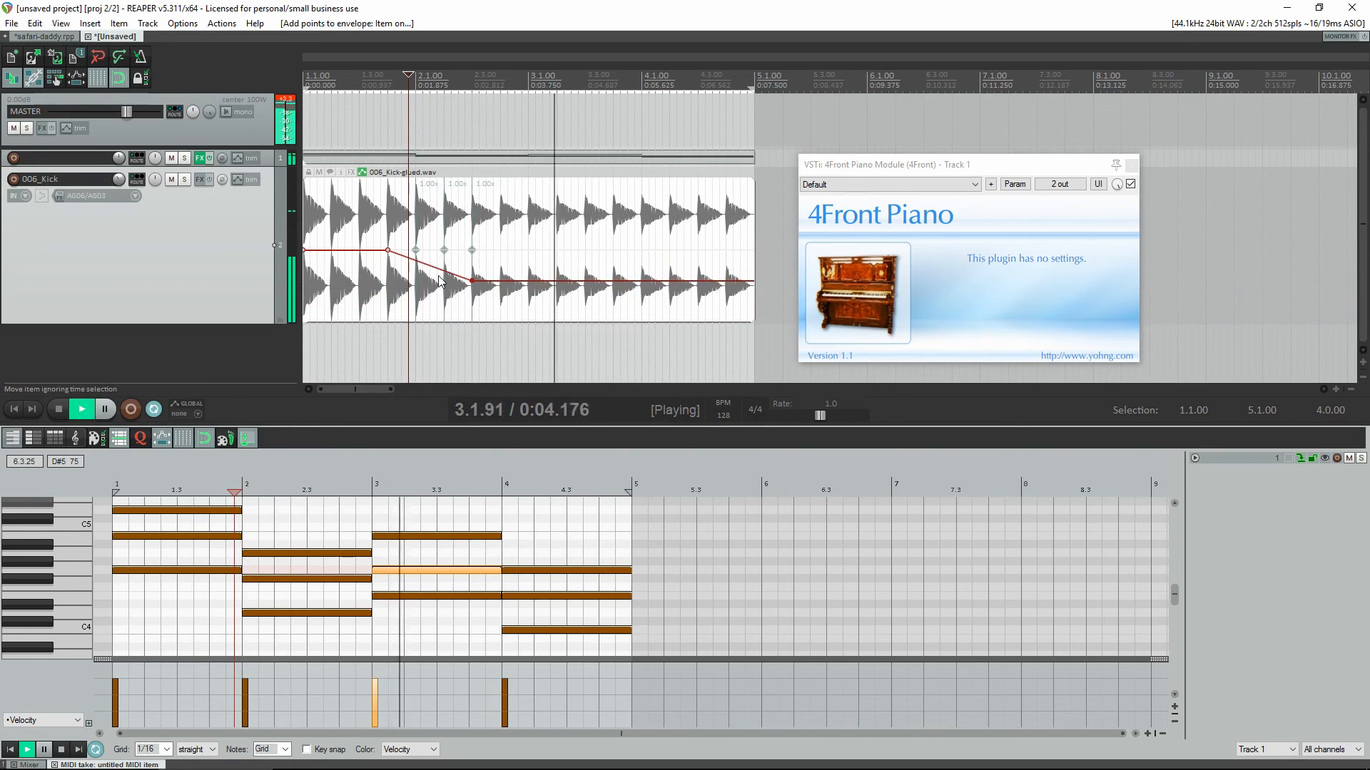
{"action": "key", "text": "space"}
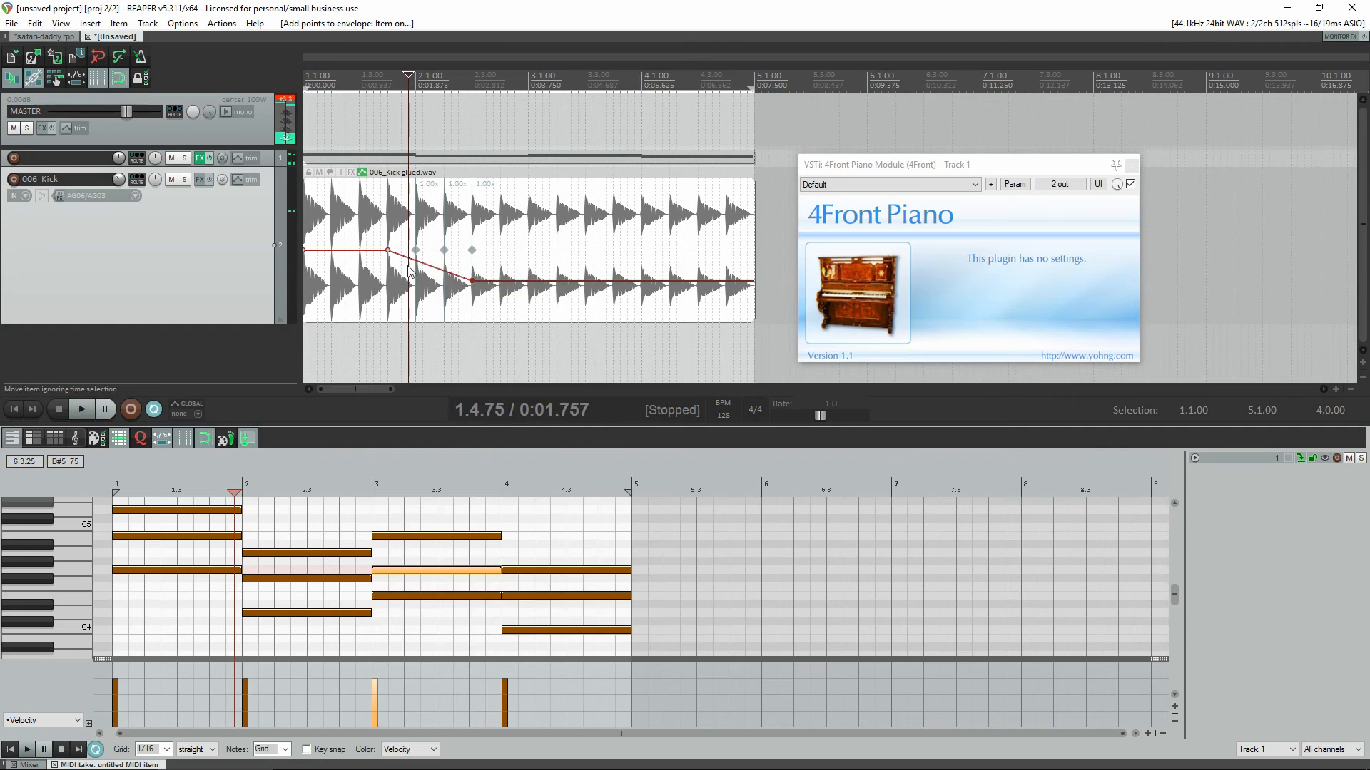
- Try adding extra points along the flat end of the take volume envelope and delete them again
{"action": "left_click", "coordinate": [564, 281]}
{"action": "left_click", "coordinate": [598, 280]}
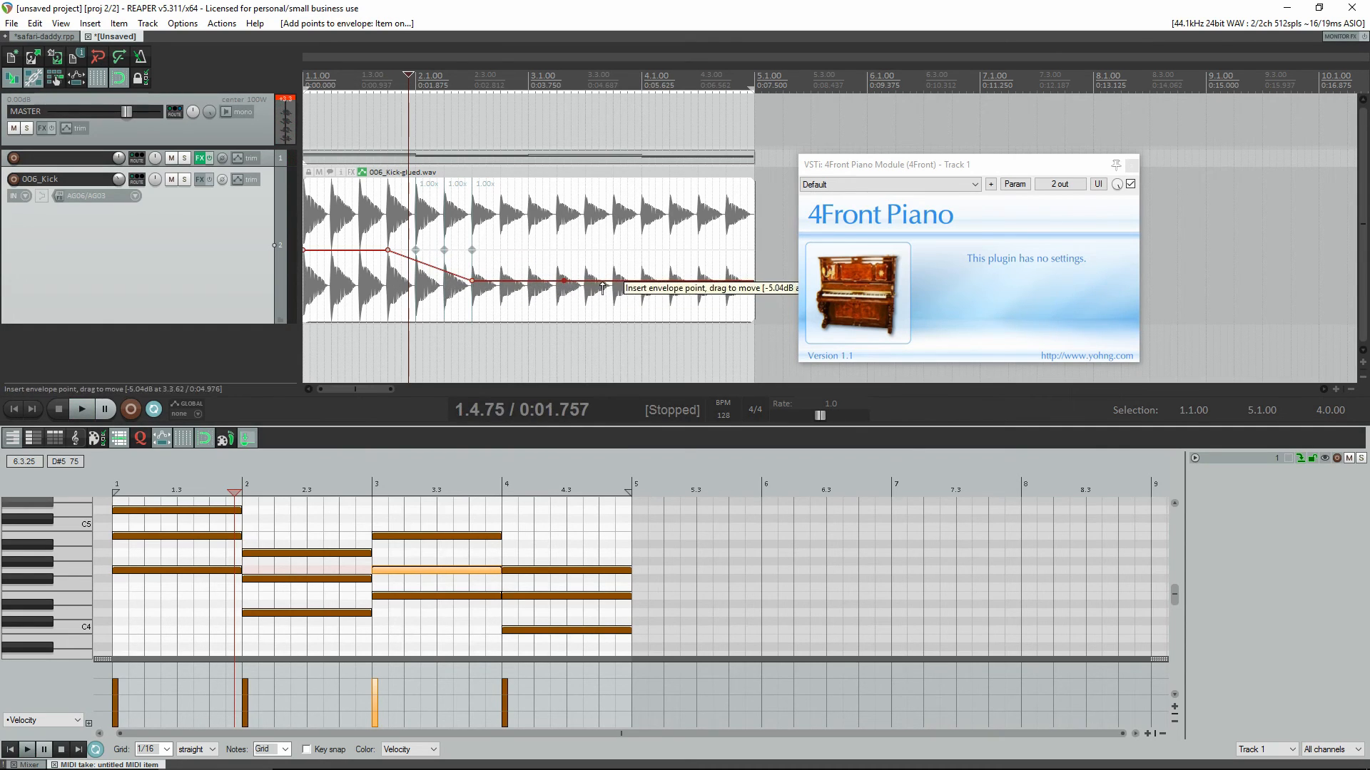
{"action": "left_click", "coordinate": [654, 284]}
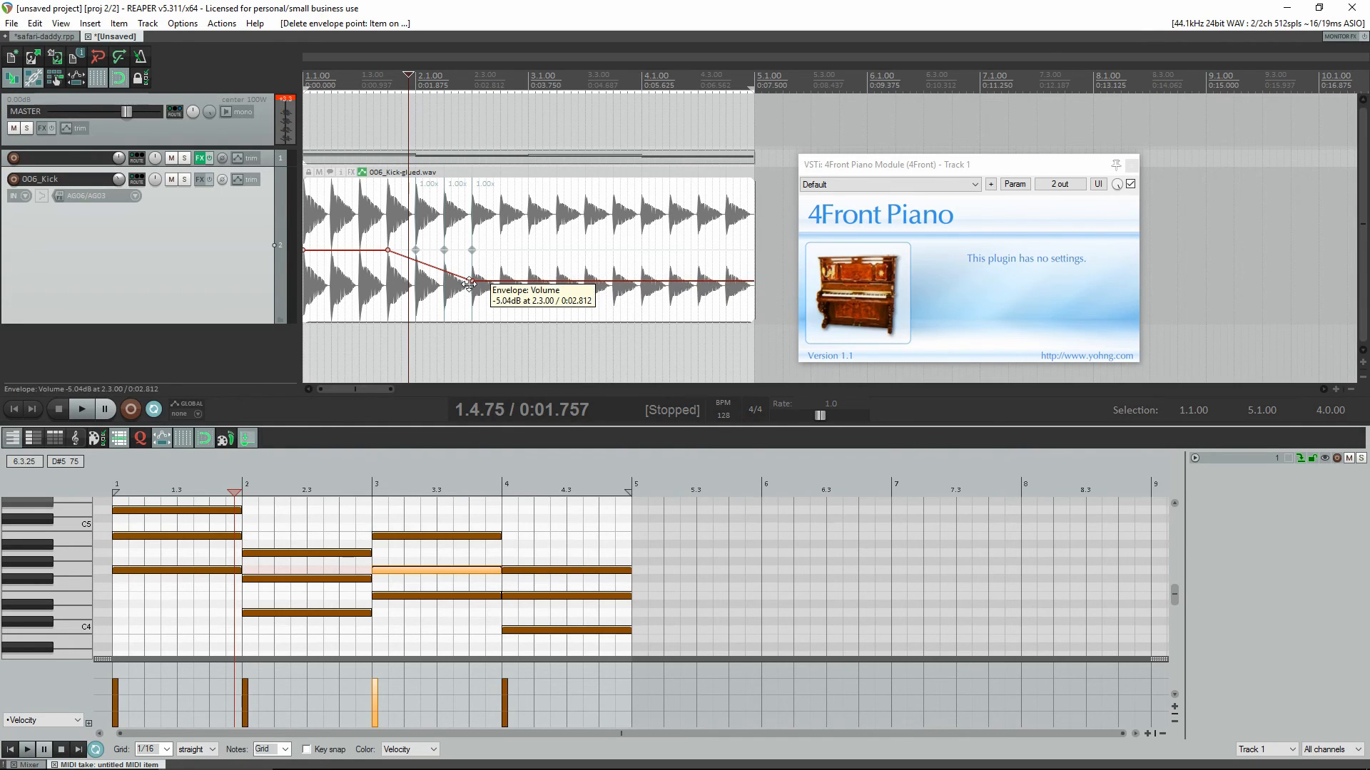
- Reshape the take volume envelope into a raised peak at about 1.3.50 curving down to about 3.2.50, auditioning it from 1.3.50
{"action": "left_click_drag", "start_coordinate": [469, 283], "coordinate": [571, 306]}
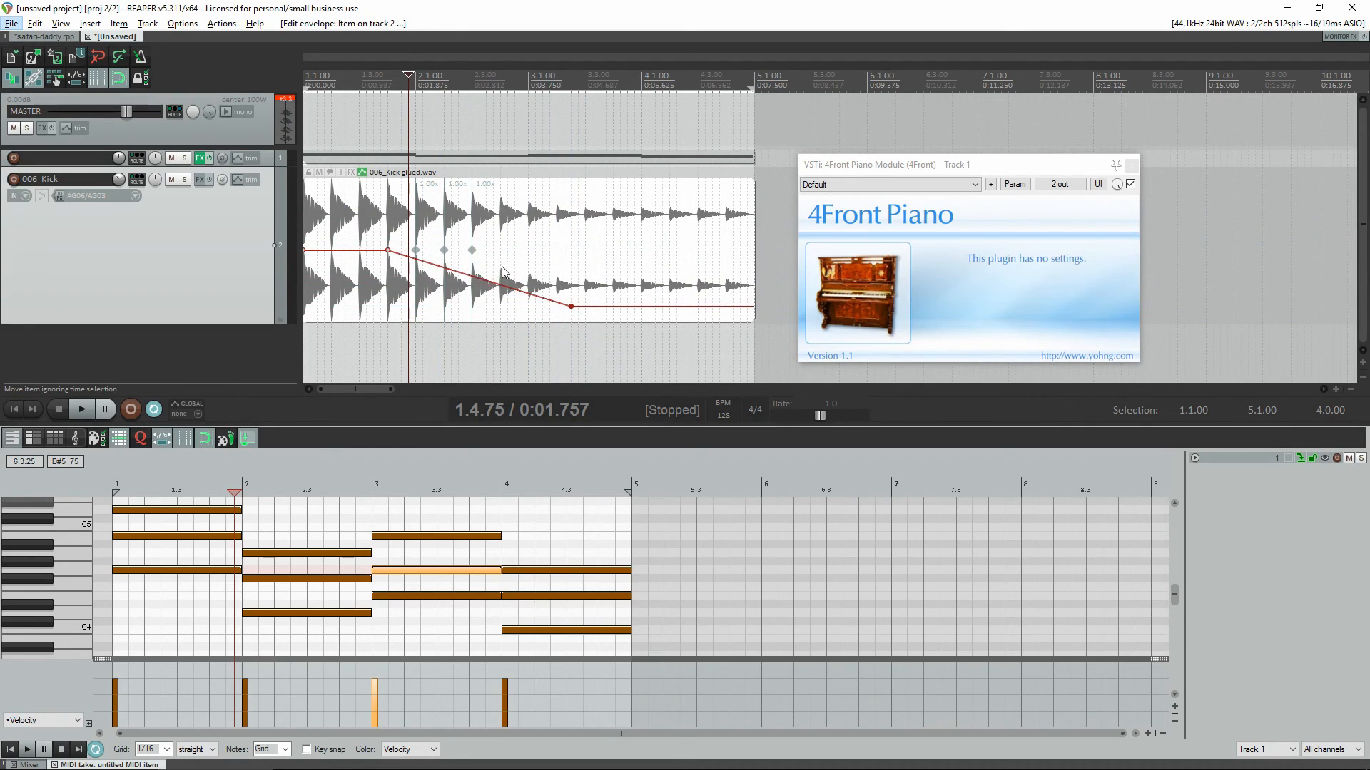
{"action": "left_click_drag", "start_coordinate": [481, 277], "coordinate": [470, 240]}
{"action": "left_click", "coordinate": [373, 82]}
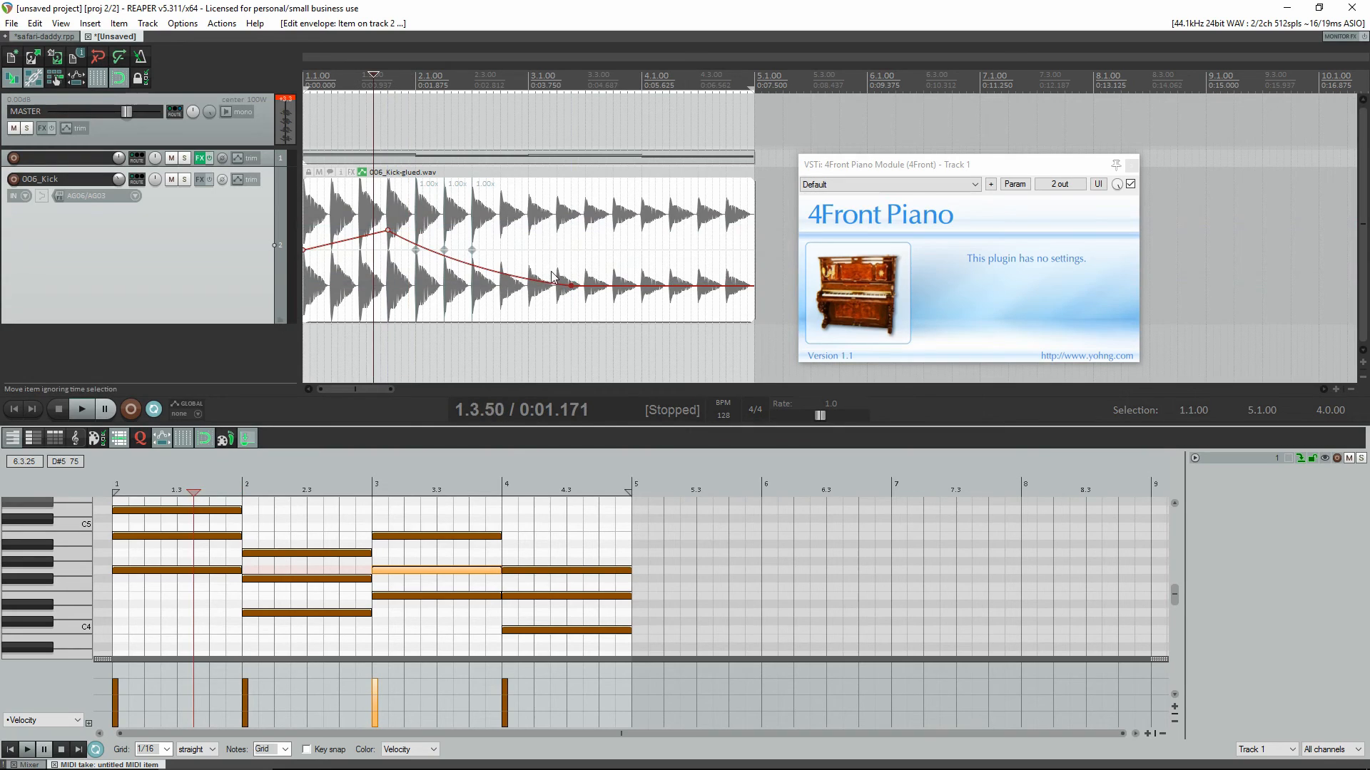
{"action": "key", "text": "space"}
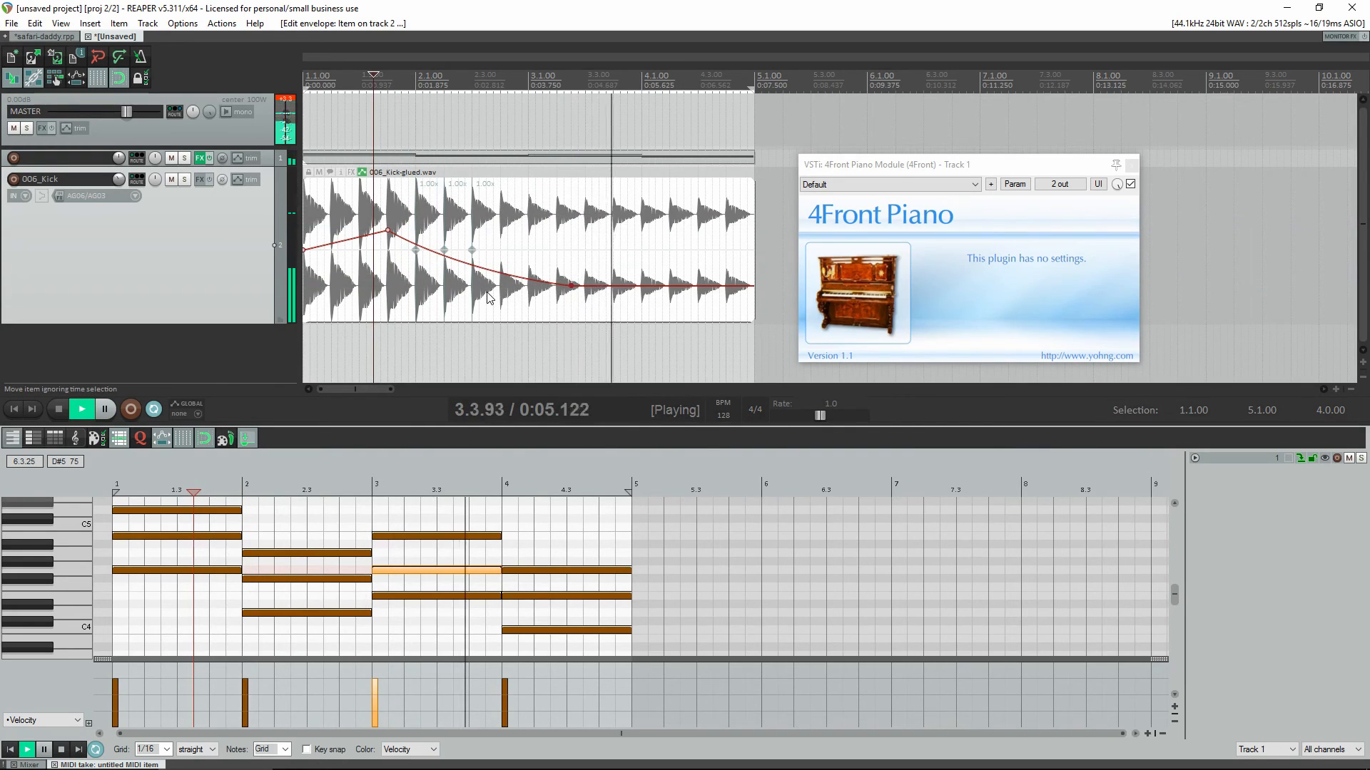
{"action": "key", "text": "space"}
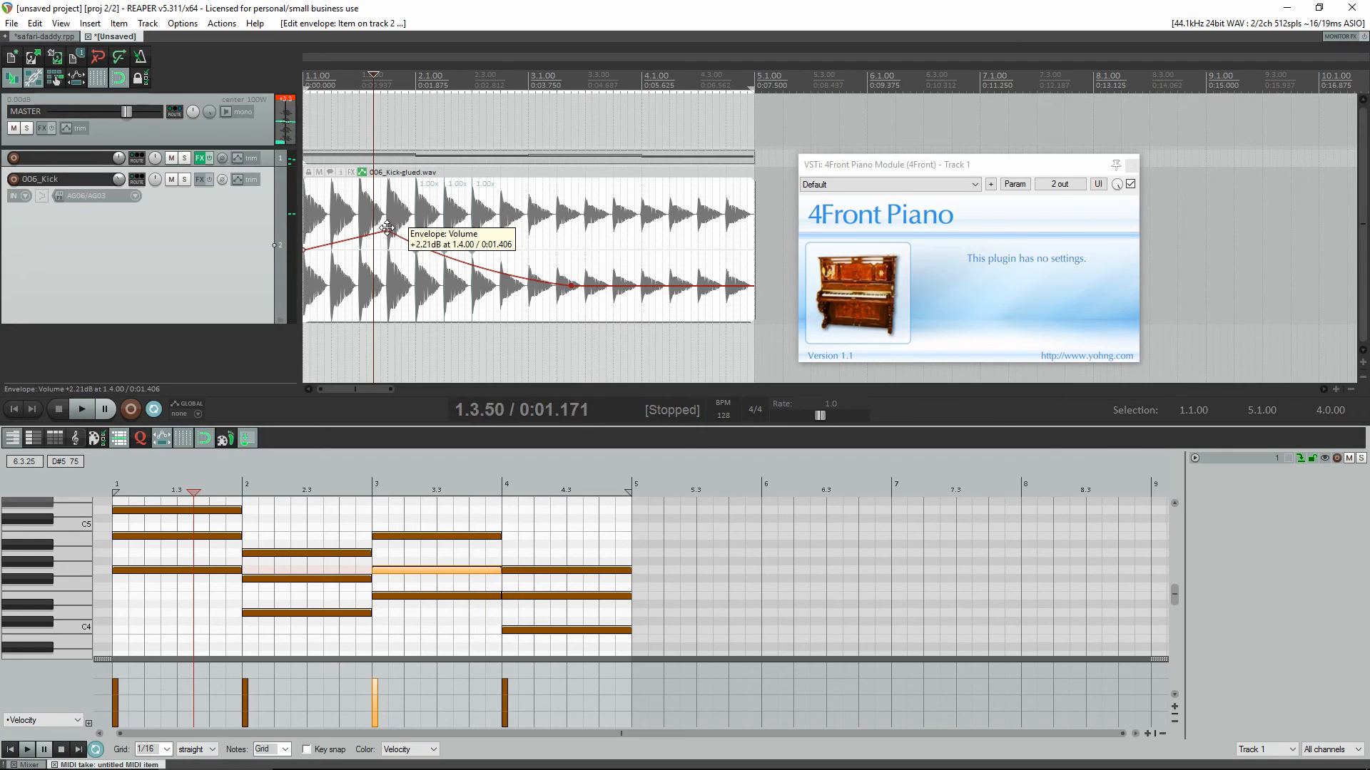
{"action": "left_click_drag", "start_coordinate": [387, 228], "coordinate": [353, 214]}
- Show the Volume track envelope for the 006_Kick track, moving its envelope window clear of the item
{"action": "scroll", "coordinate": [375, 262], "scroll_direction": "down", "scroll_amount": 2}
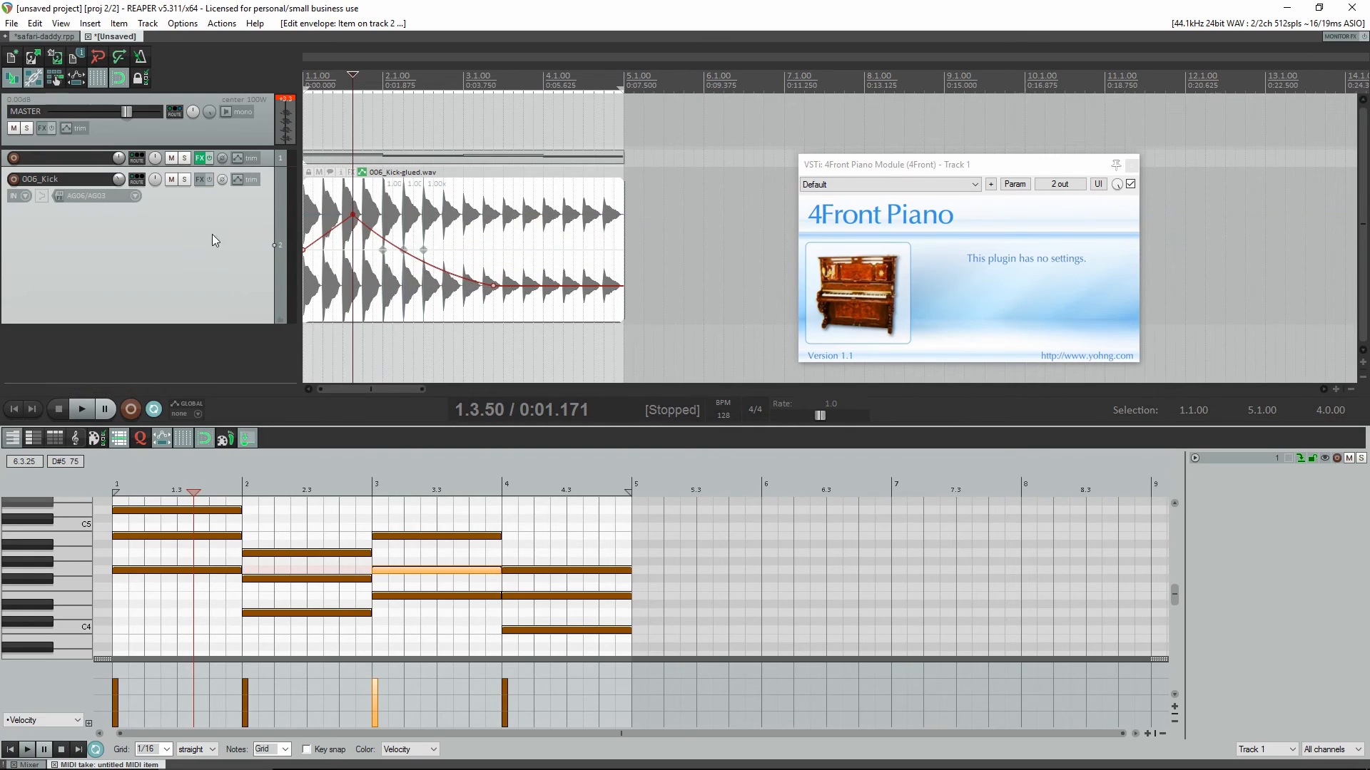
{"action": "left_click", "coordinate": [245, 183]}
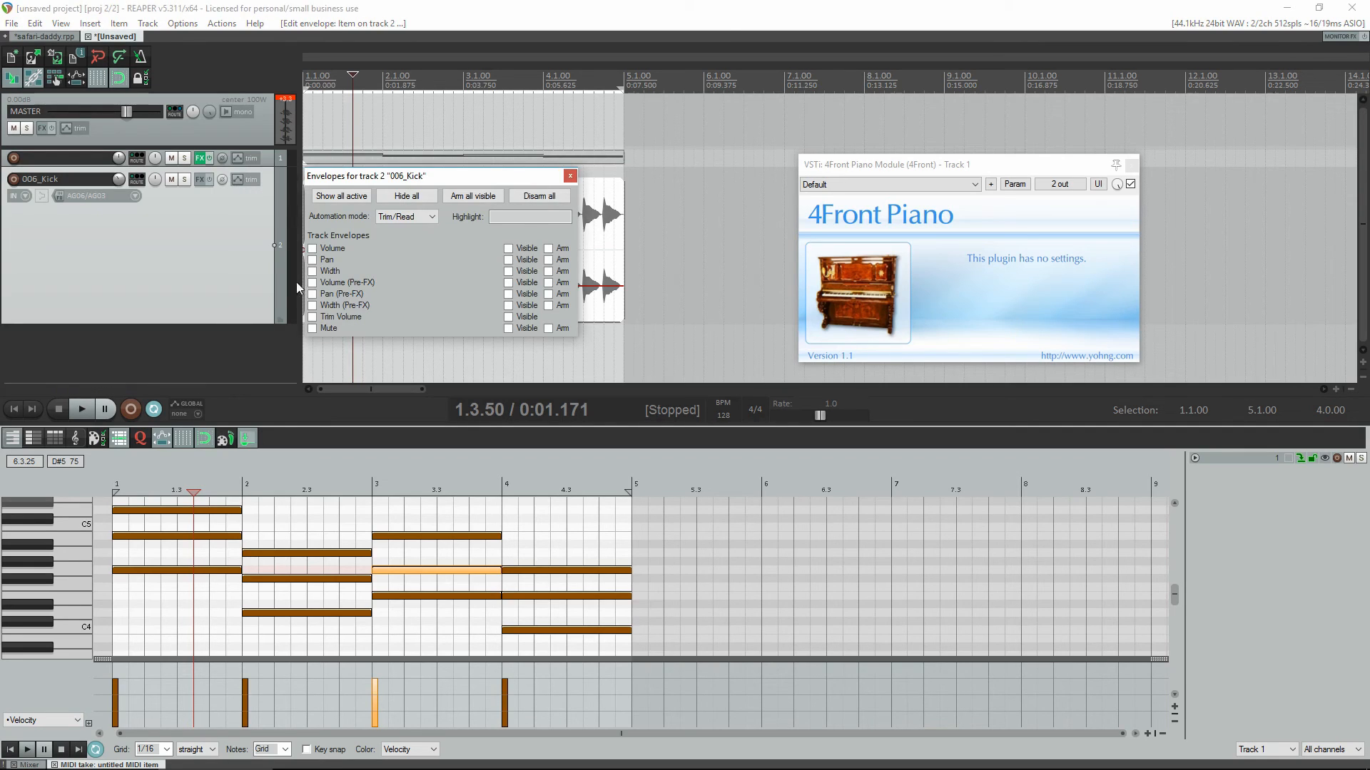
{"action": "left_click_drag", "start_coordinate": [404, 177], "coordinate": [762, 110]}
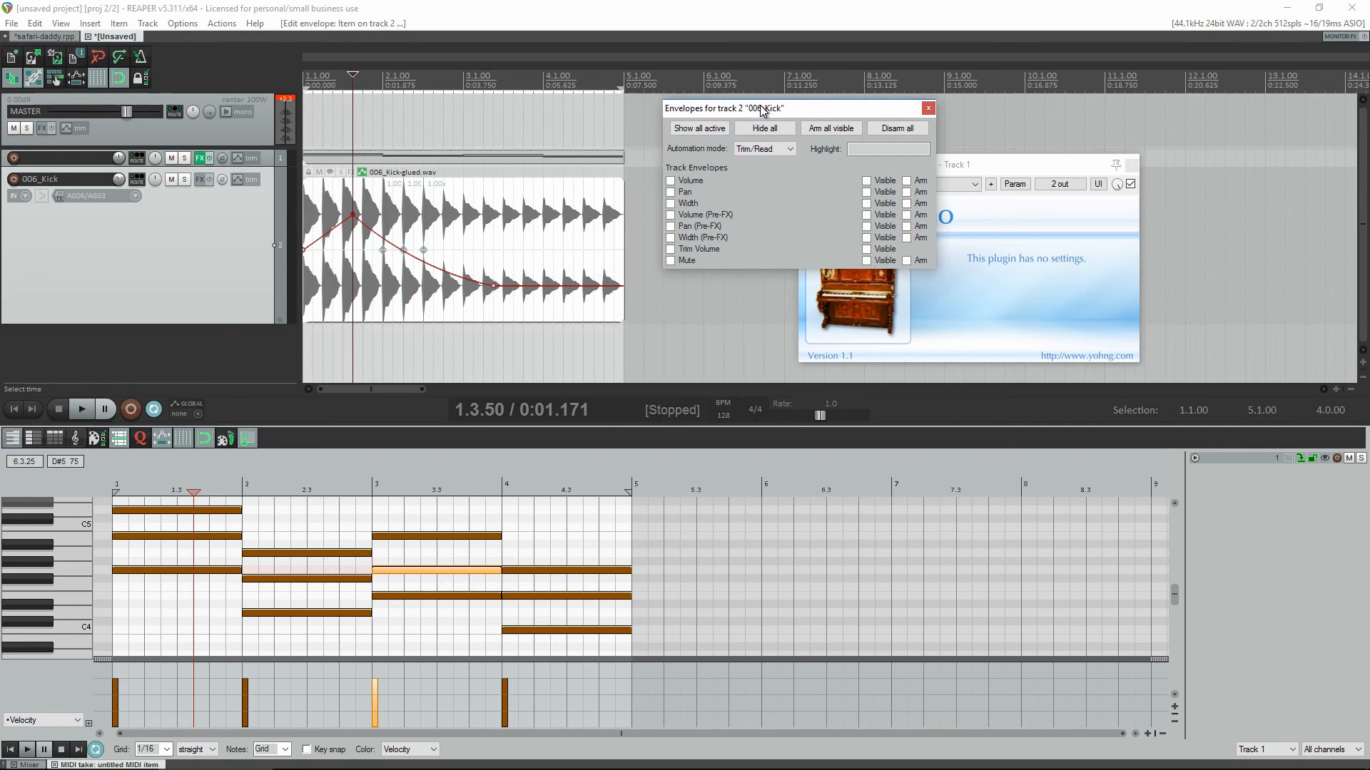
{"action": "left_click", "coordinate": [688, 184]}
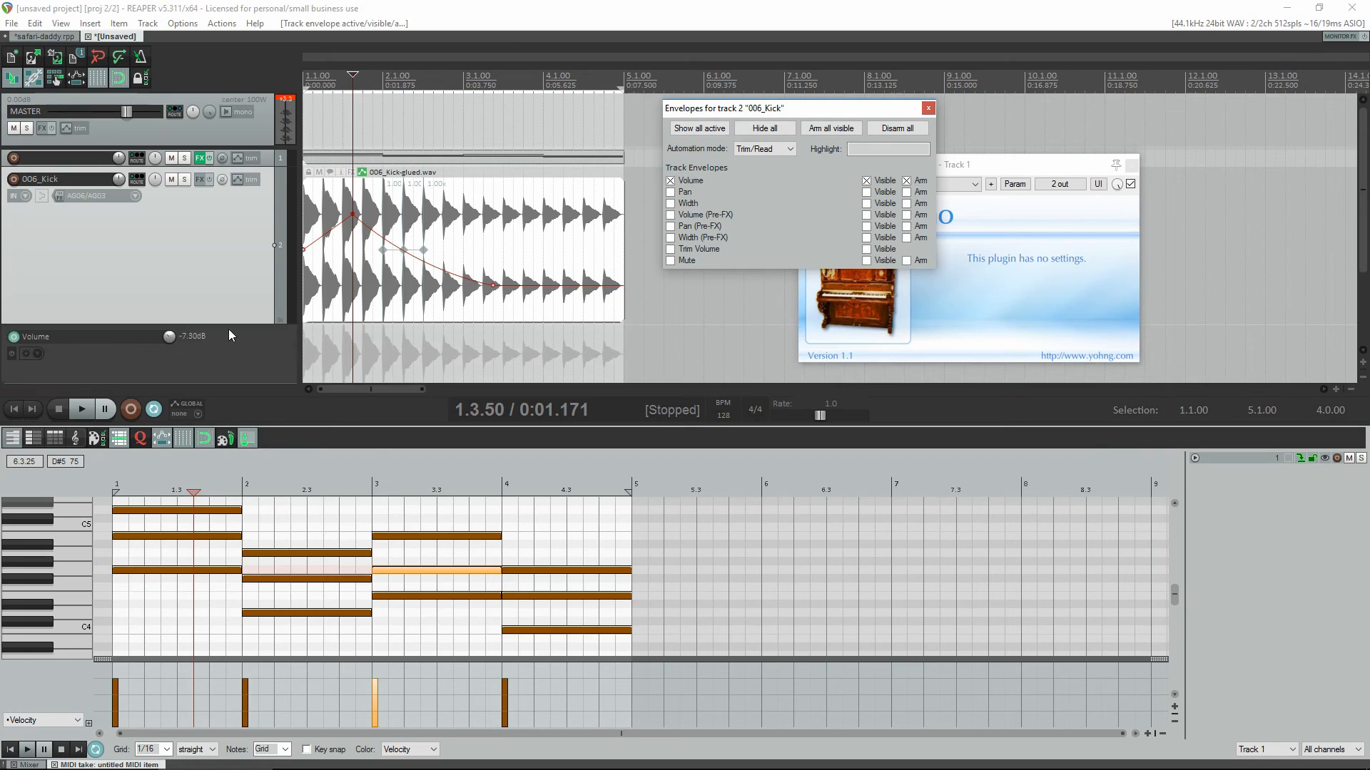
- Add a track volume envelope point at +6.02 dB and place it just before the kick item's end
{"action": "scroll", "coordinate": [359, 314], "scroll_direction": "down", "scroll_amount": 2}
{"action": "left_click_drag", "start_coordinate": [504, 330], "coordinate": [628, 212]}
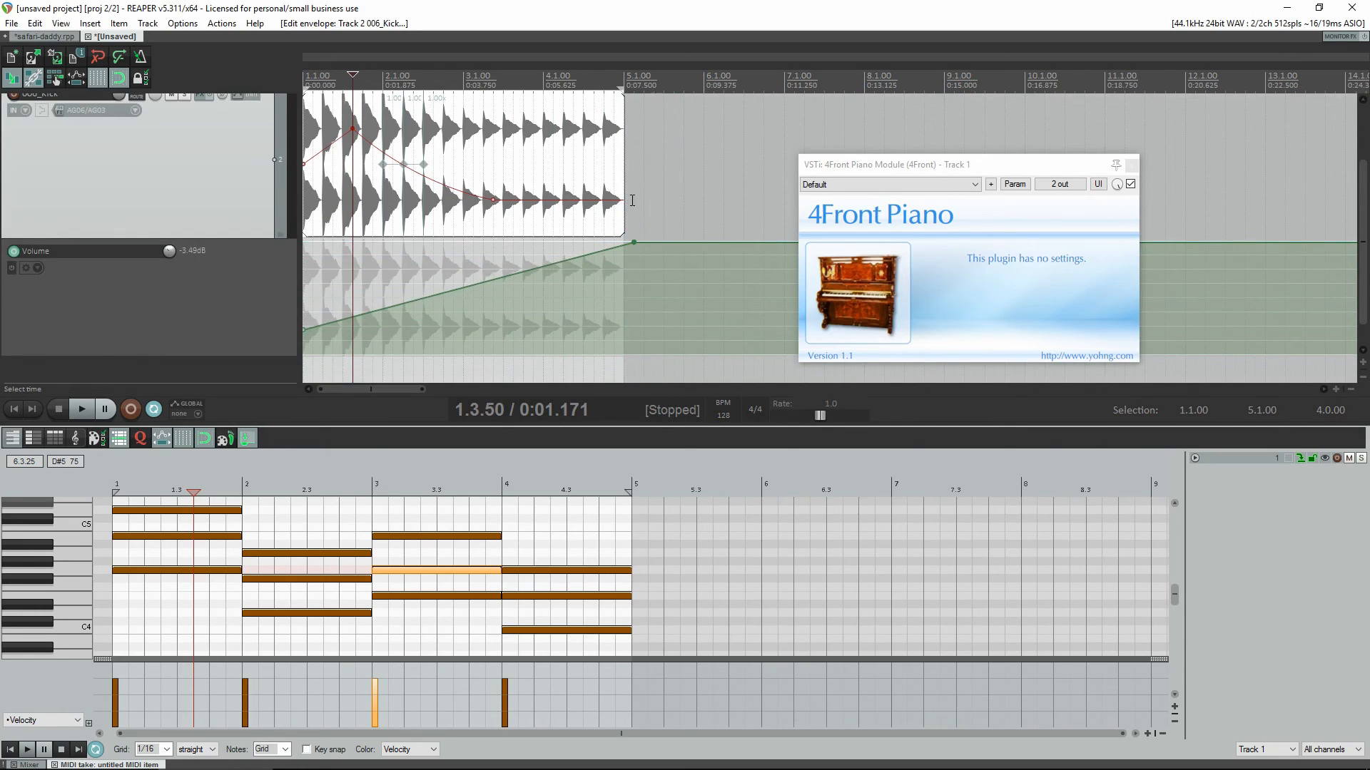
{"action": "scroll", "coordinate": [624, 207], "scroll_direction": "down", "scroll_amount": 3}
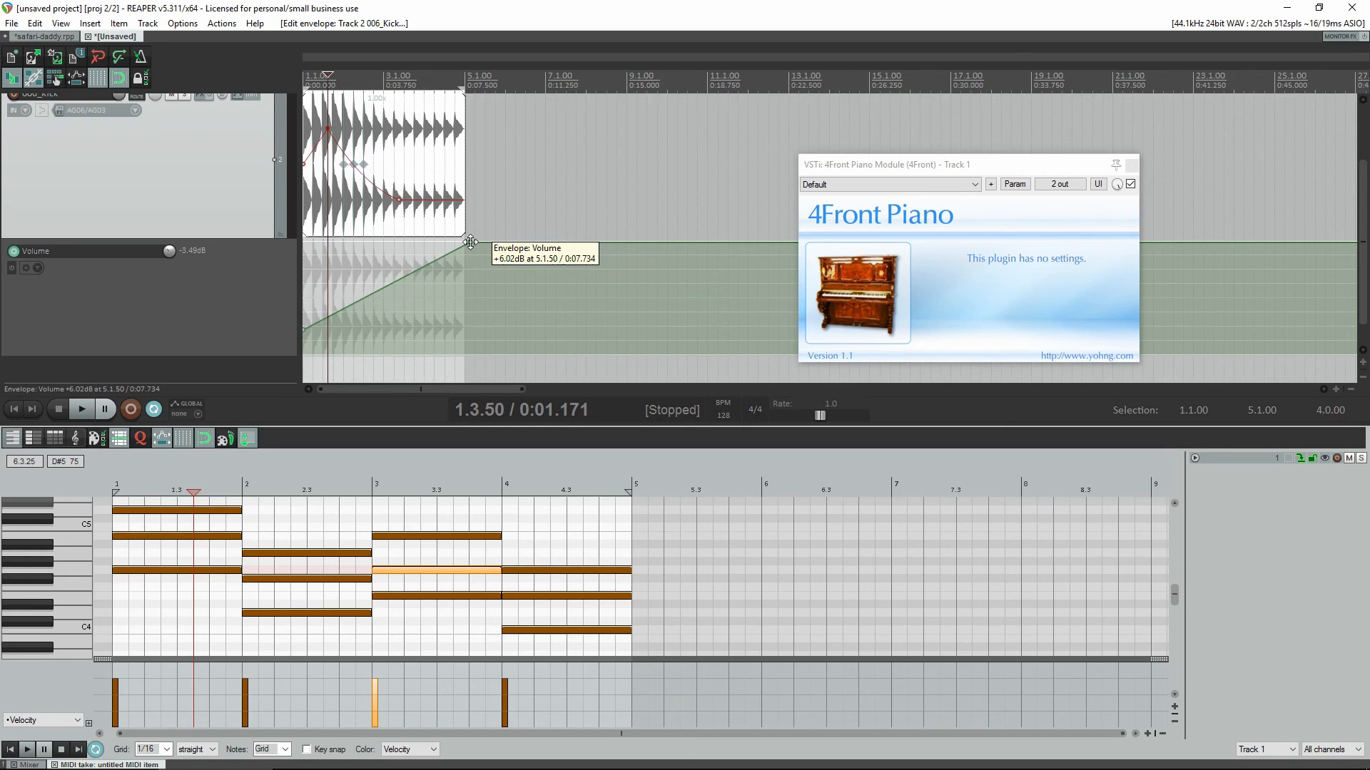
{"action": "left_click_drag", "start_coordinate": [468, 243], "coordinate": [454, 242]}
- Copy the glued kick item along its track so the copy starts at 6.4.00
{"action": "left_click", "coordinate": [399, 135]}
{"action": "left_click_drag", "start_coordinate": [399, 139], "coordinate": [631, 142]}
- Lower the track volume envelope's peak and add lower points at about 7.4.00 and 8.4.00, playing from 6.2.00
{"action": "left_click_drag", "start_coordinate": [570, 249], "coordinate": [577, 307]}
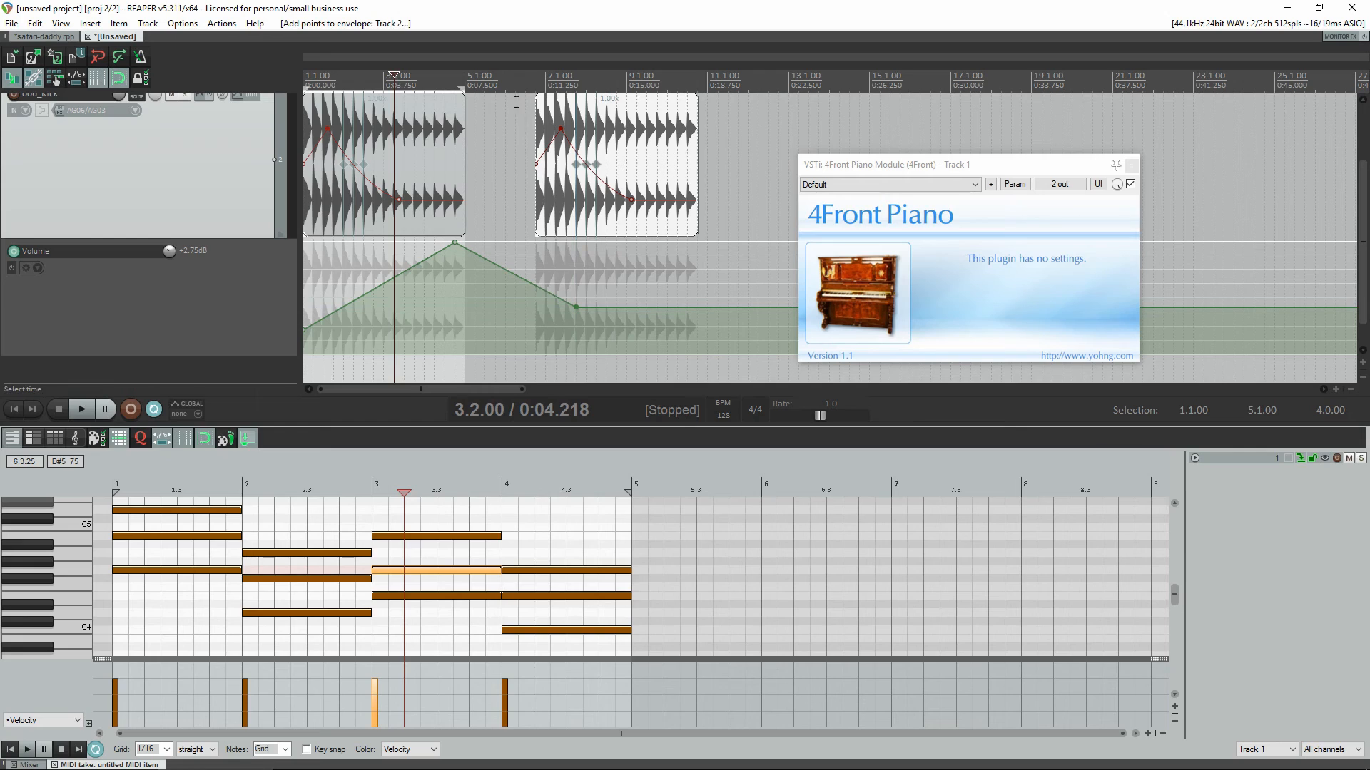
{"action": "left_click", "coordinate": [516, 86]}
{"action": "left_click_drag", "start_coordinate": [454, 240], "coordinate": [454, 298]}
{"action": "key", "text": "space"}
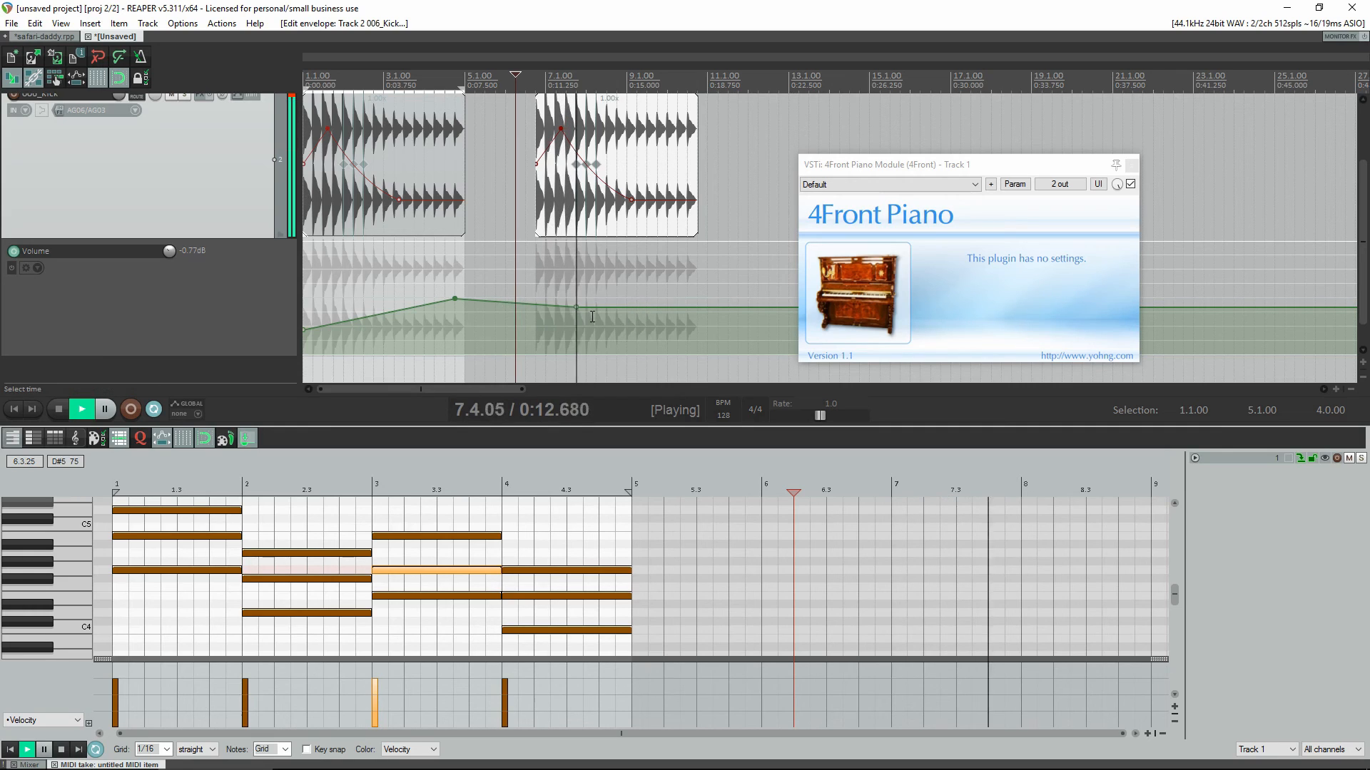
{"action": "left_click_drag", "start_coordinate": [605, 308], "coordinate": [621, 342]}
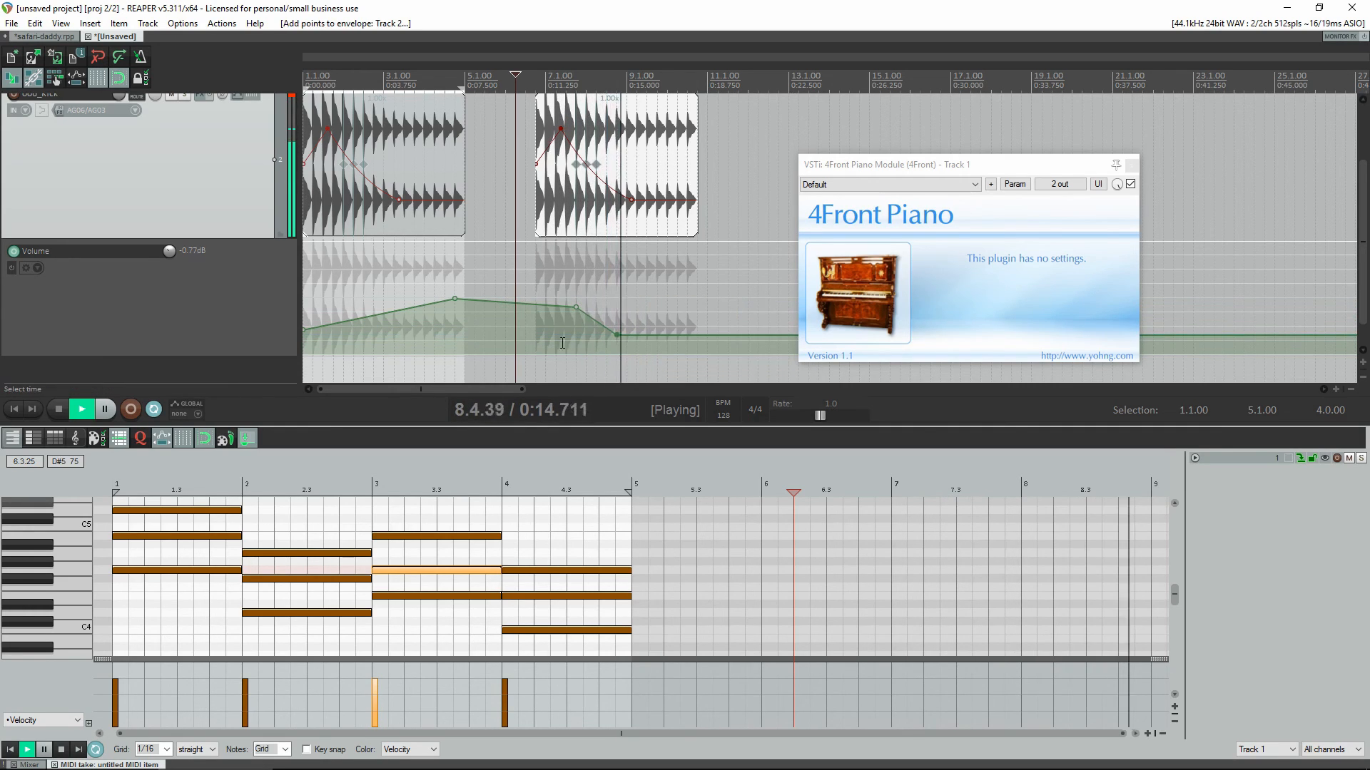
{"action": "key", "text": "space"}
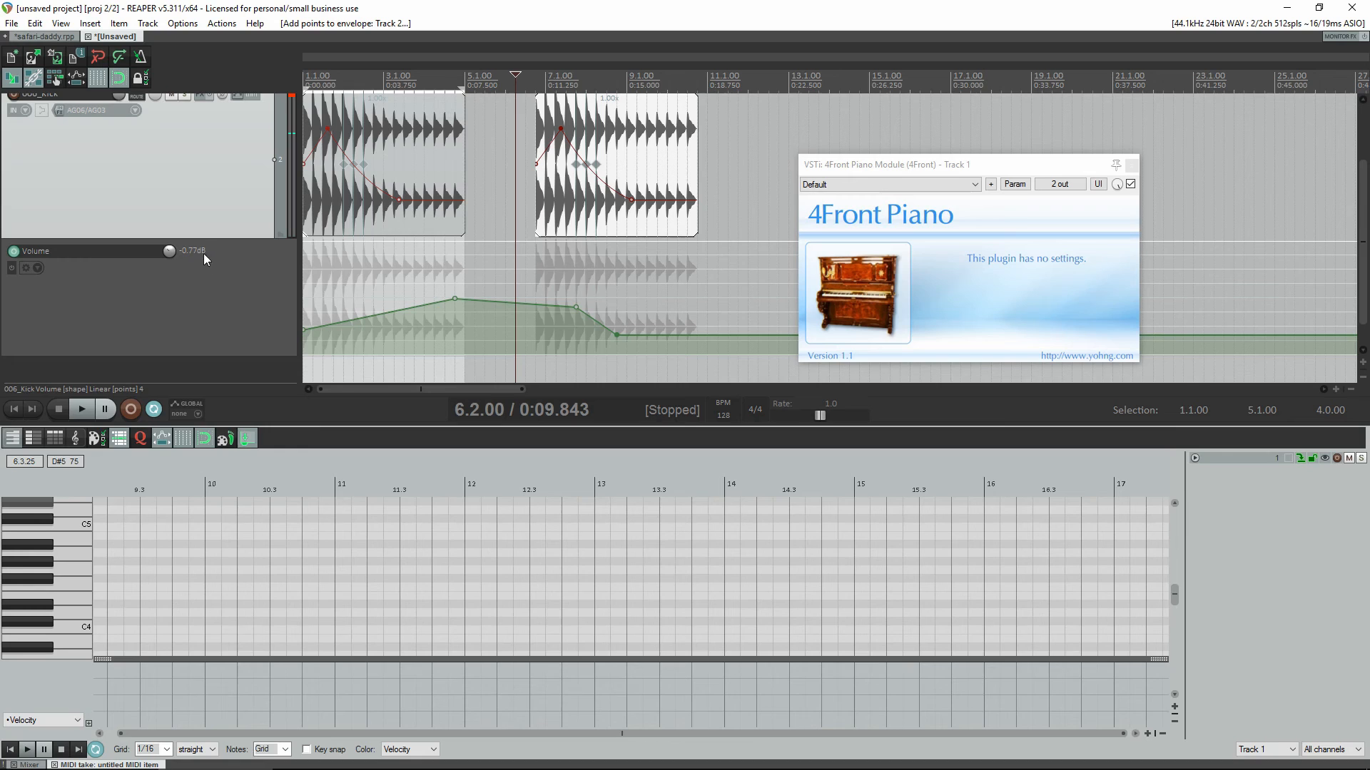
- Clear and remove the 006_Kick track's volume envelope
{"action": "right_click", "coordinate": [272, 293]}
{"action": "right_click", "coordinate": [438, 280]}
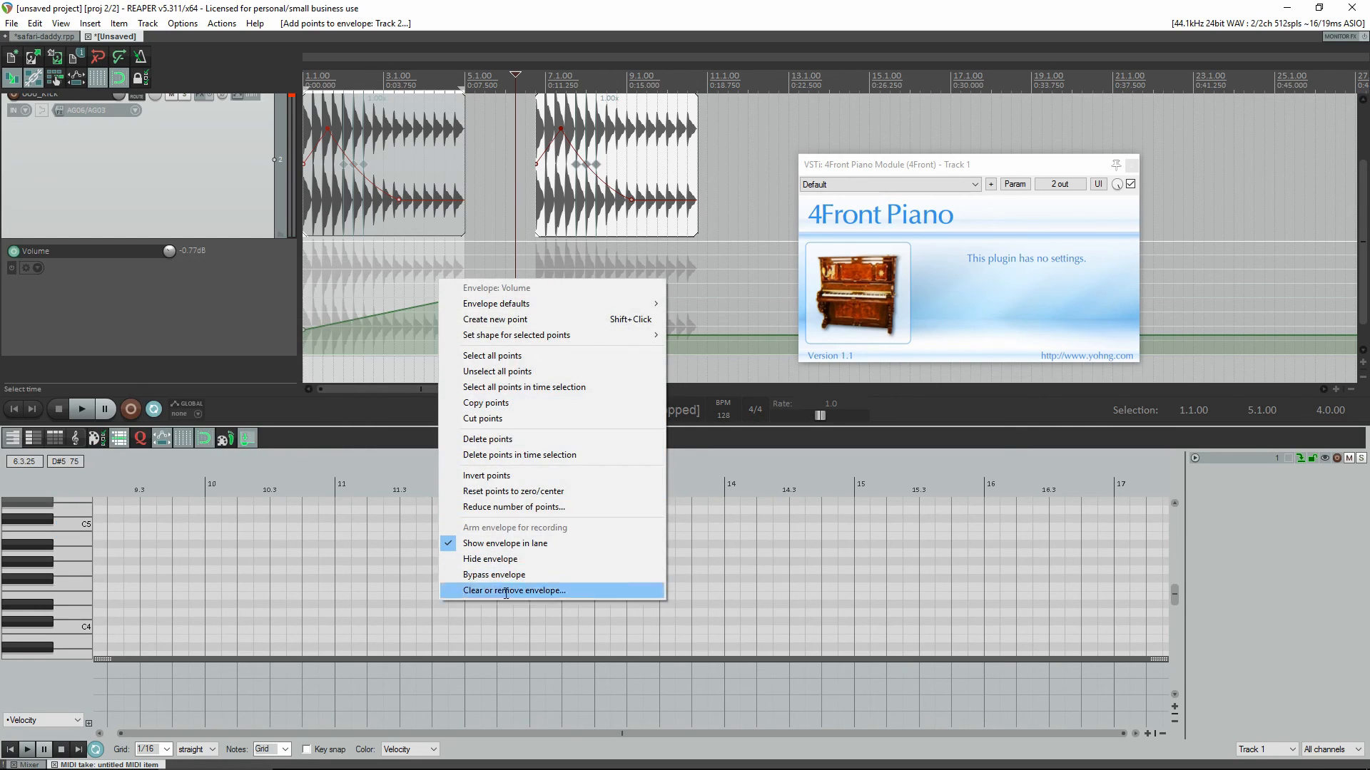
{"action": "left_click", "coordinate": [511, 591]}
{"action": "left_click", "coordinate": [645, 441]}
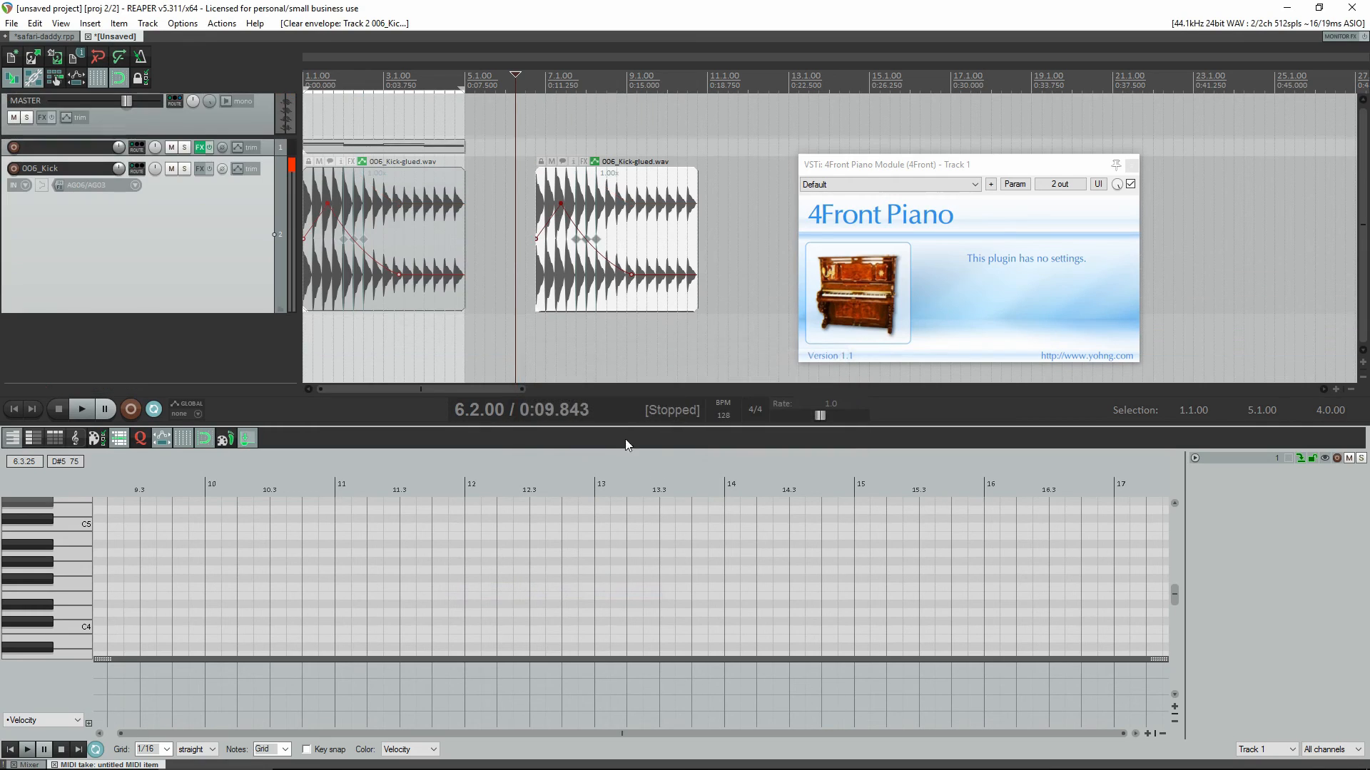
- Lower the early peak of the copied kick item's take volume envelope and play it from 7.2.00
{"action": "key", "text": "space"}
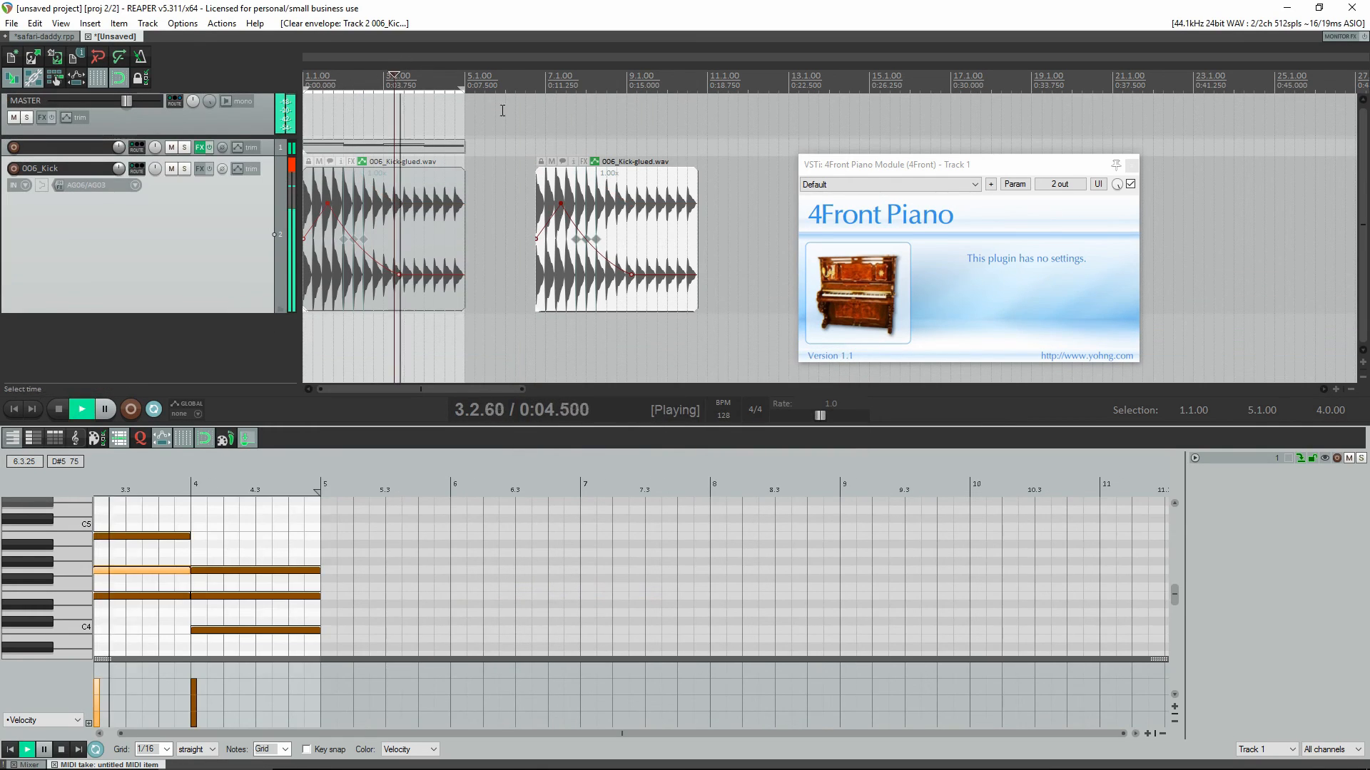
{"action": "left_click", "coordinate": [556, 75]}
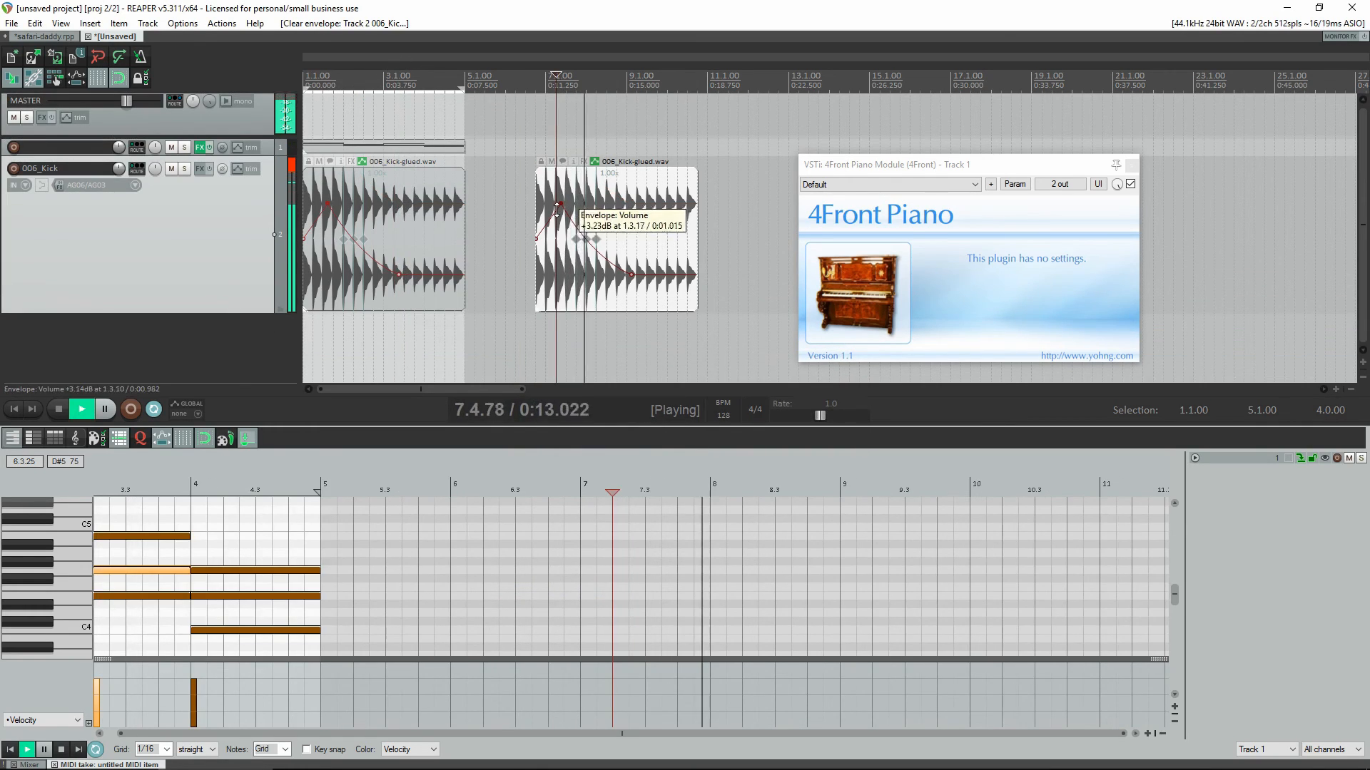
{"action": "key", "text": "space"}
{"action": "left_click_drag", "start_coordinate": [561, 203], "coordinate": [555, 252]}
{"action": "key", "text": "space"}
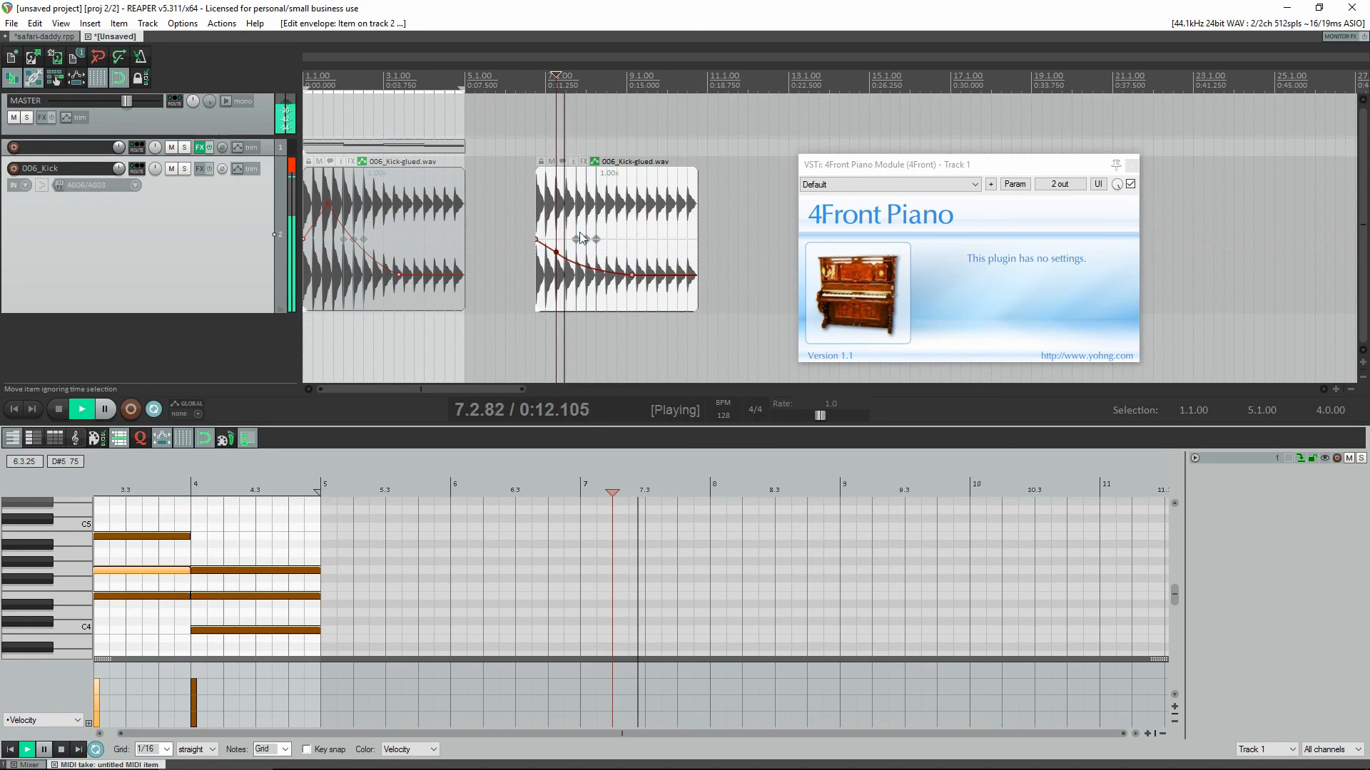
{"action": "key", "text": "space"}
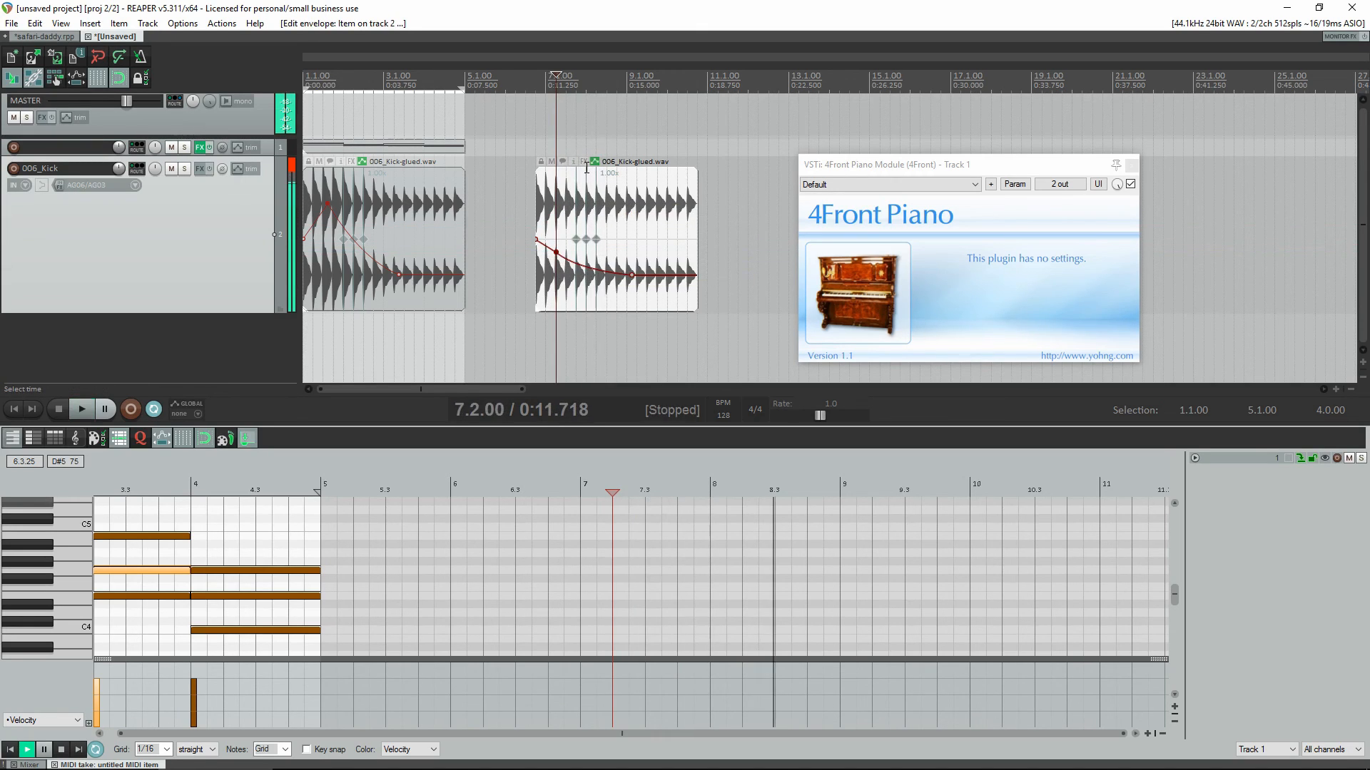
- Move the copied kick item to start at 5.1.00 and select both kick items
{"action": "left_click_drag", "start_coordinate": [653, 208], "coordinate": [583, 207]}
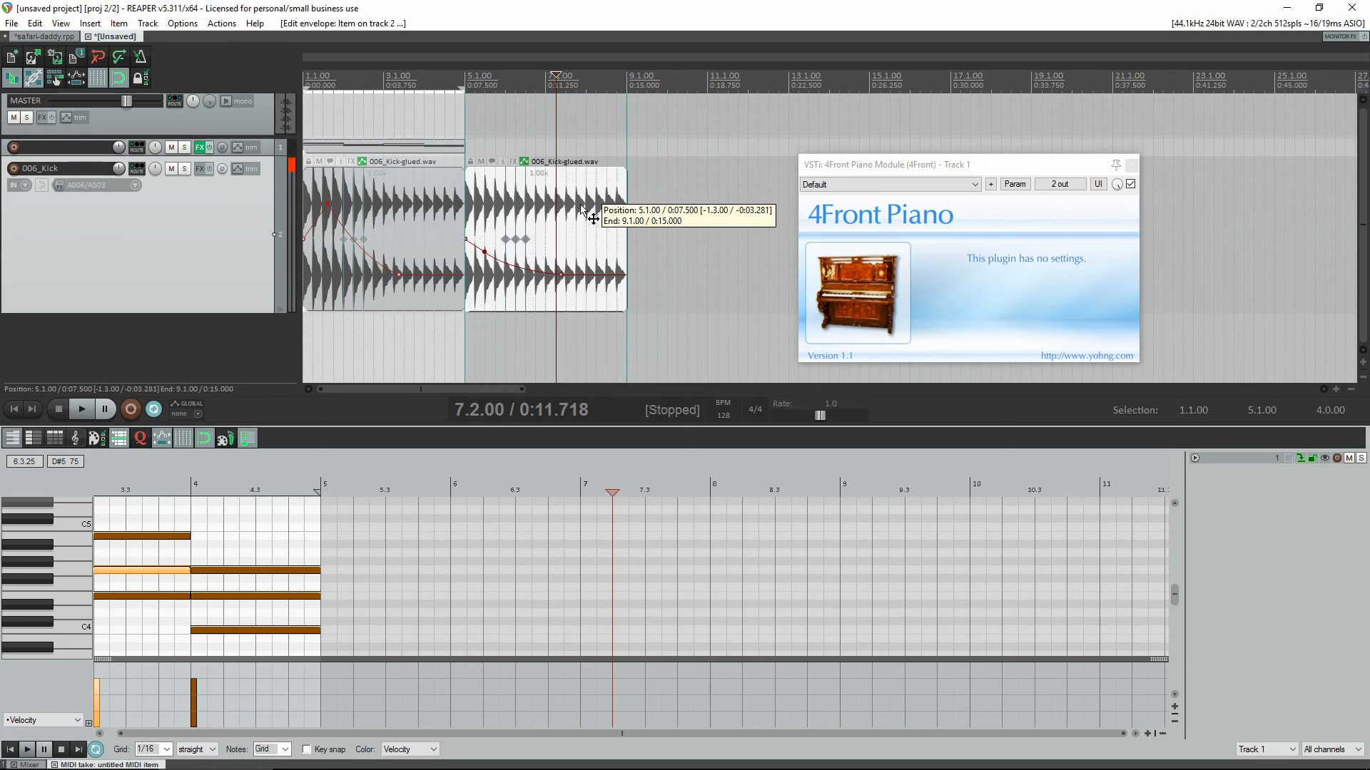
{"action": "left_click_drag", "start_coordinate": [693, 189], "coordinate": [314, 278]}
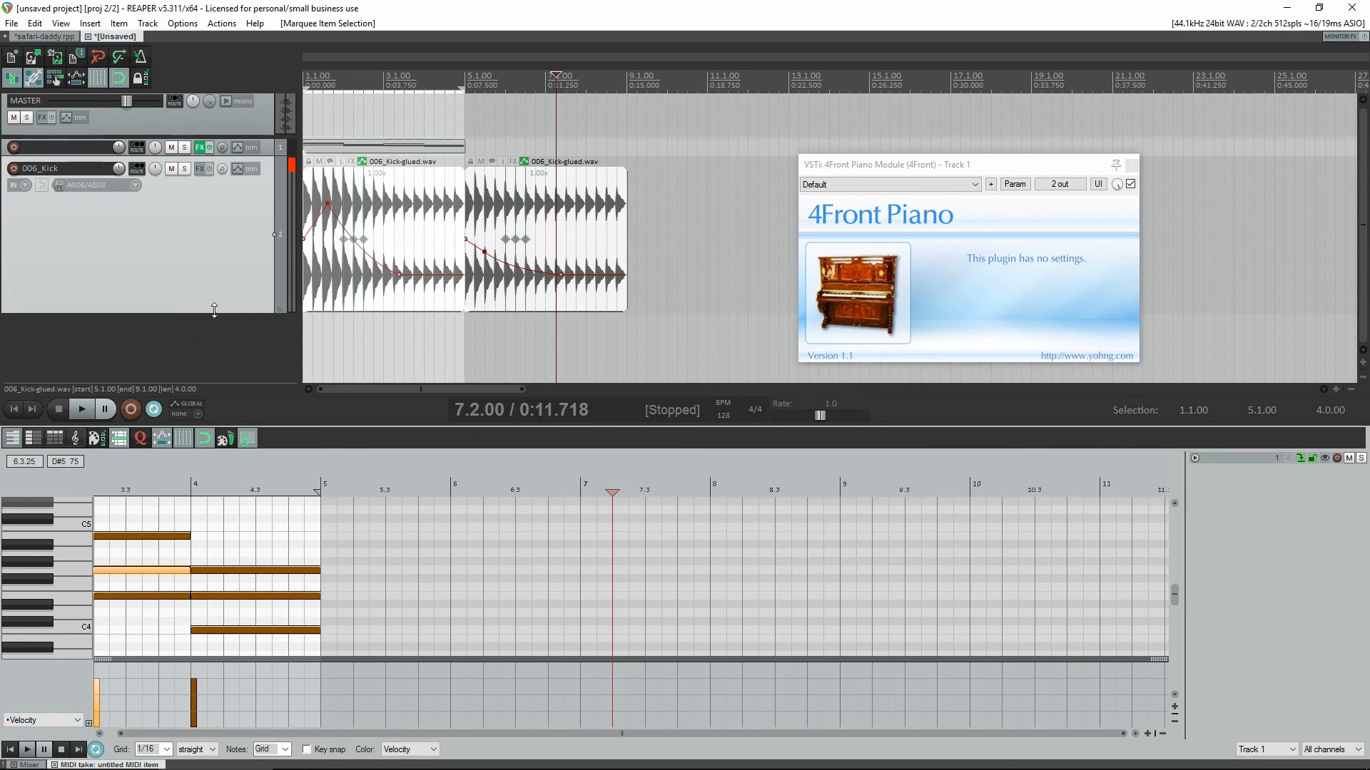
- Reduce the height of the 006_Kick track to a compact lane
{"action": "left_click_drag", "start_coordinate": [213, 309], "coordinate": [214, 256]}
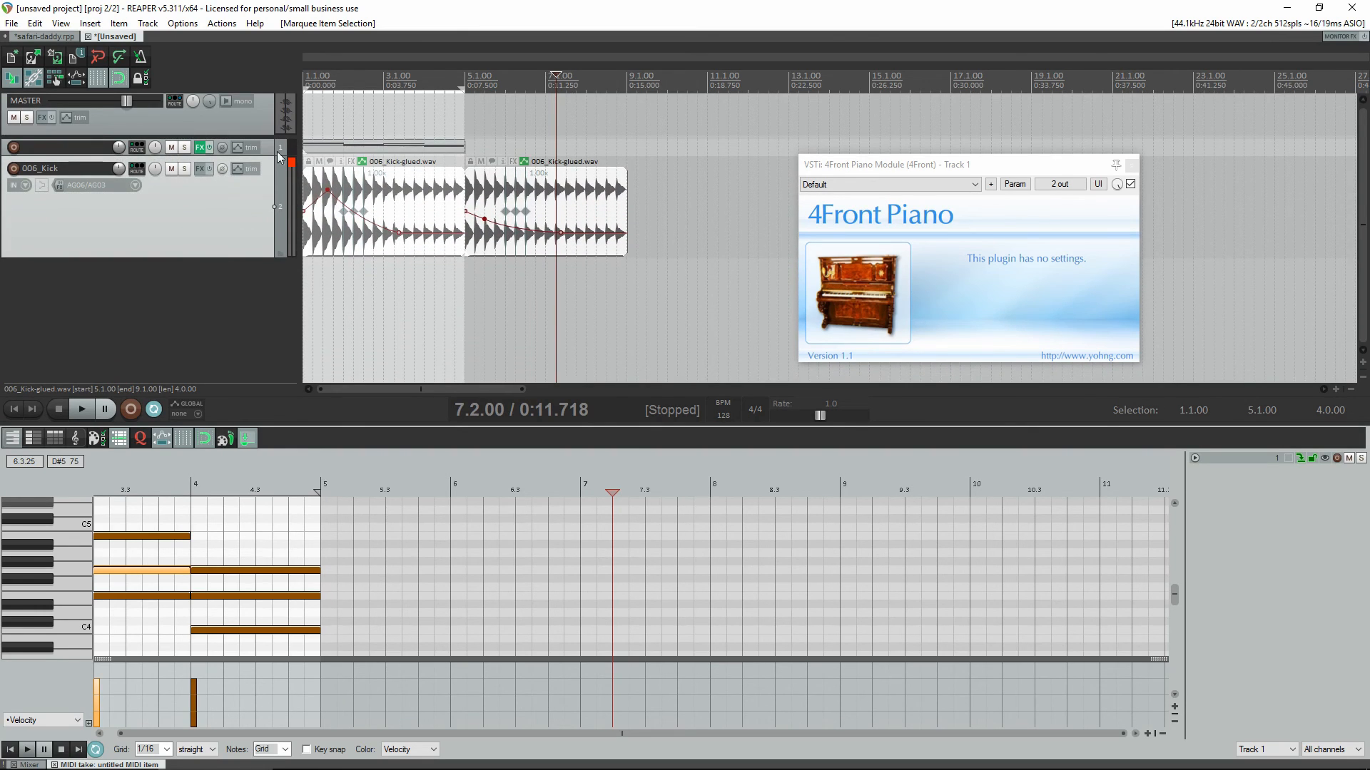
{"action": "left_click_drag", "start_coordinate": [268, 155], "coordinate": [271, 116]}
{"action": "left_click_drag", "start_coordinate": [255, 256], "coordinate": [254, 206]}
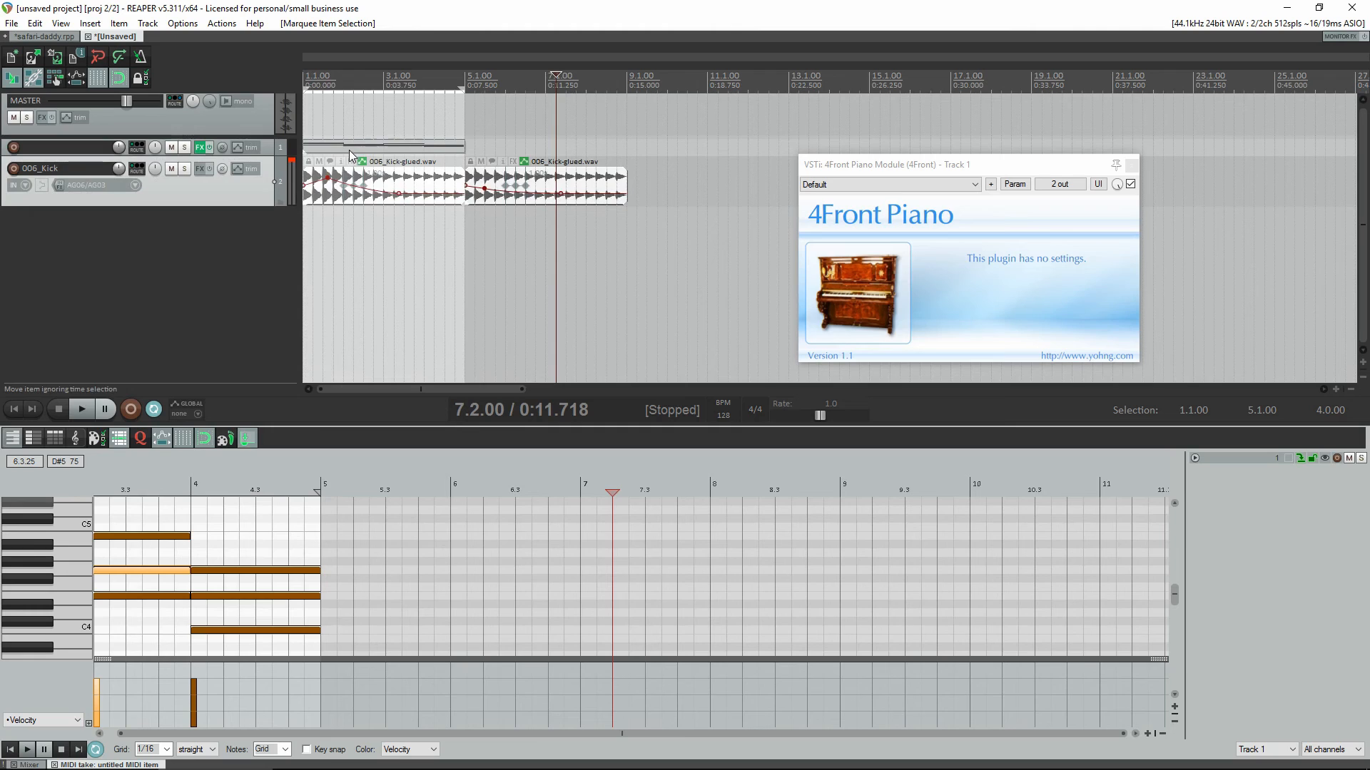
- Move the piano MIDI item onto a new track 3 below 006_Kick, and from there onto a new track 4
{"action": "left_click_drag", "start_coordinate": [349, 153], "coordinate": [336, 269]}
{"action": "left_click", "coordinate": [80, 222]}
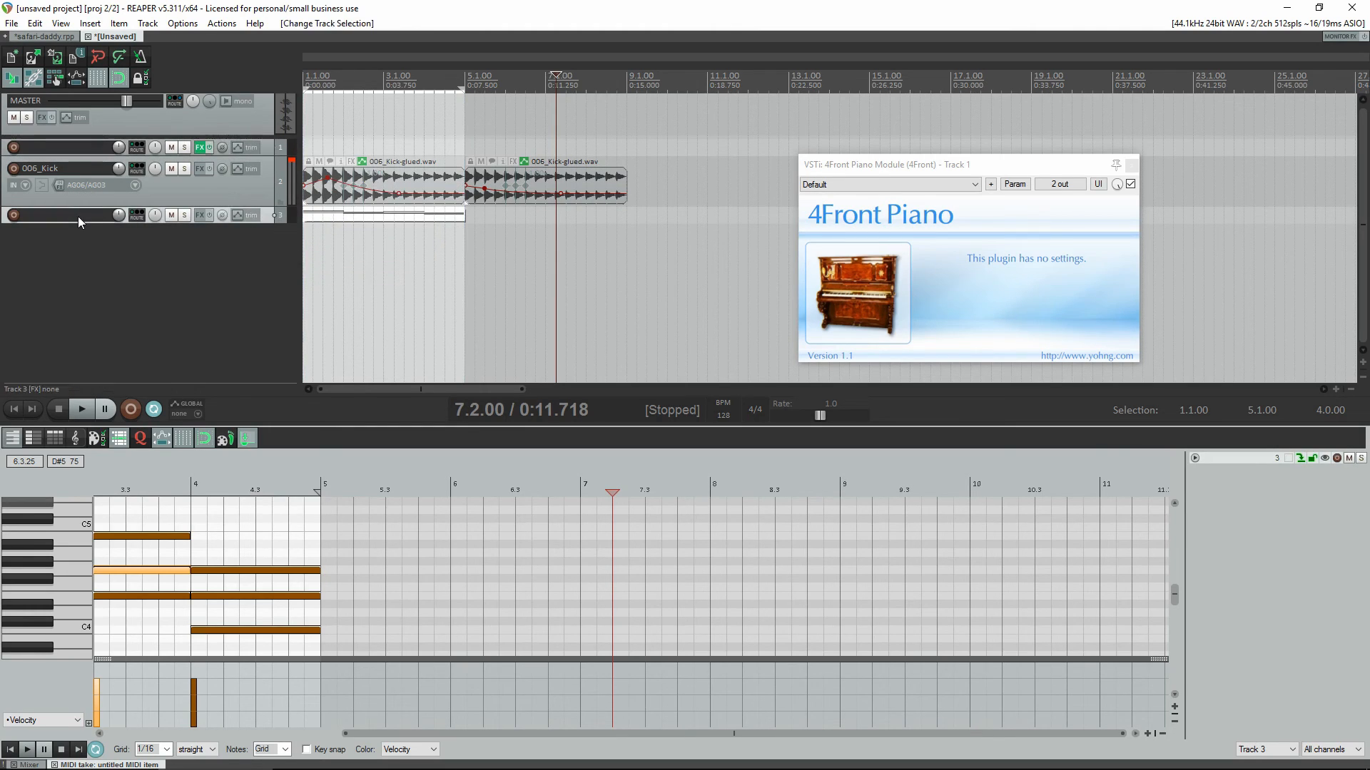
{"action": "left_click_drag", "start_coordinate": [331, 221], "coordinate": [265, 313]}
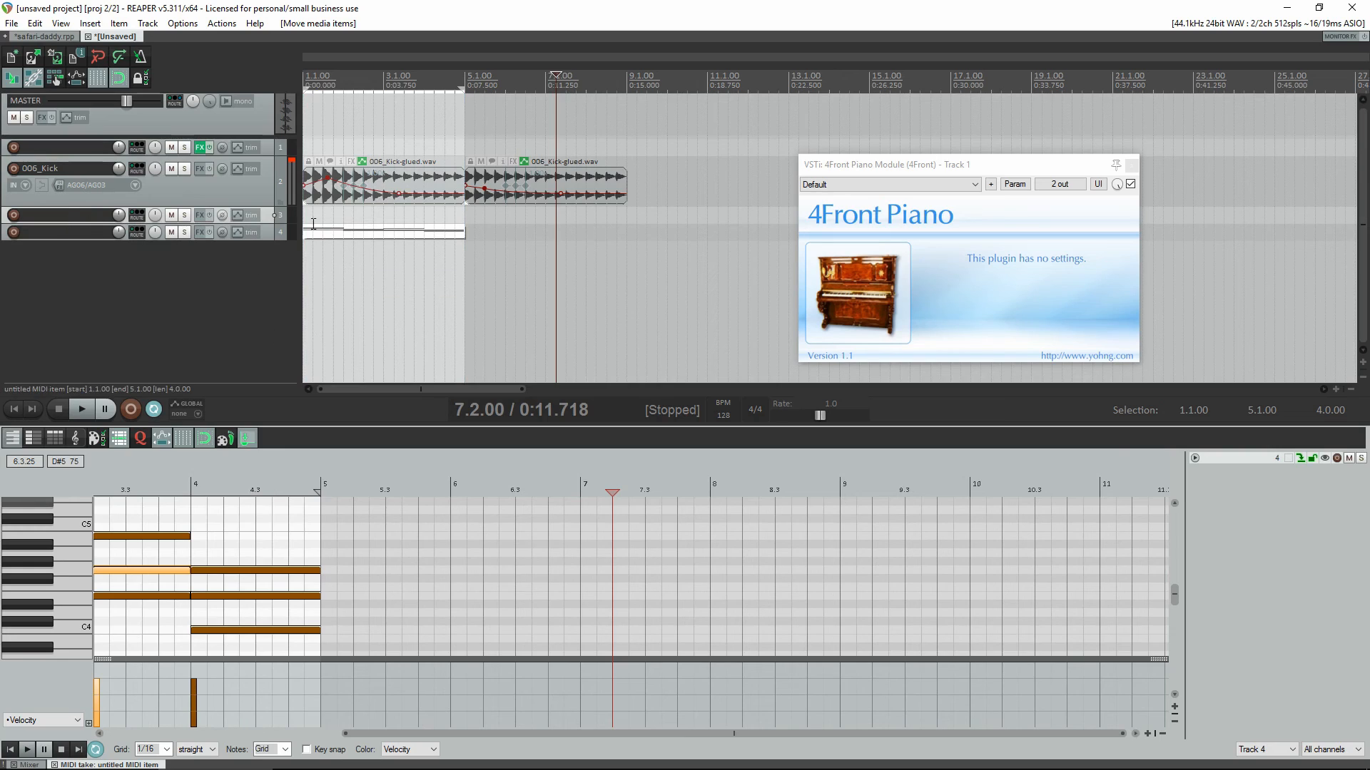
- Select track 4 and show the mixer in place of the MIDI editor
{"action": "left_click", "coordinate": [74, 234]}
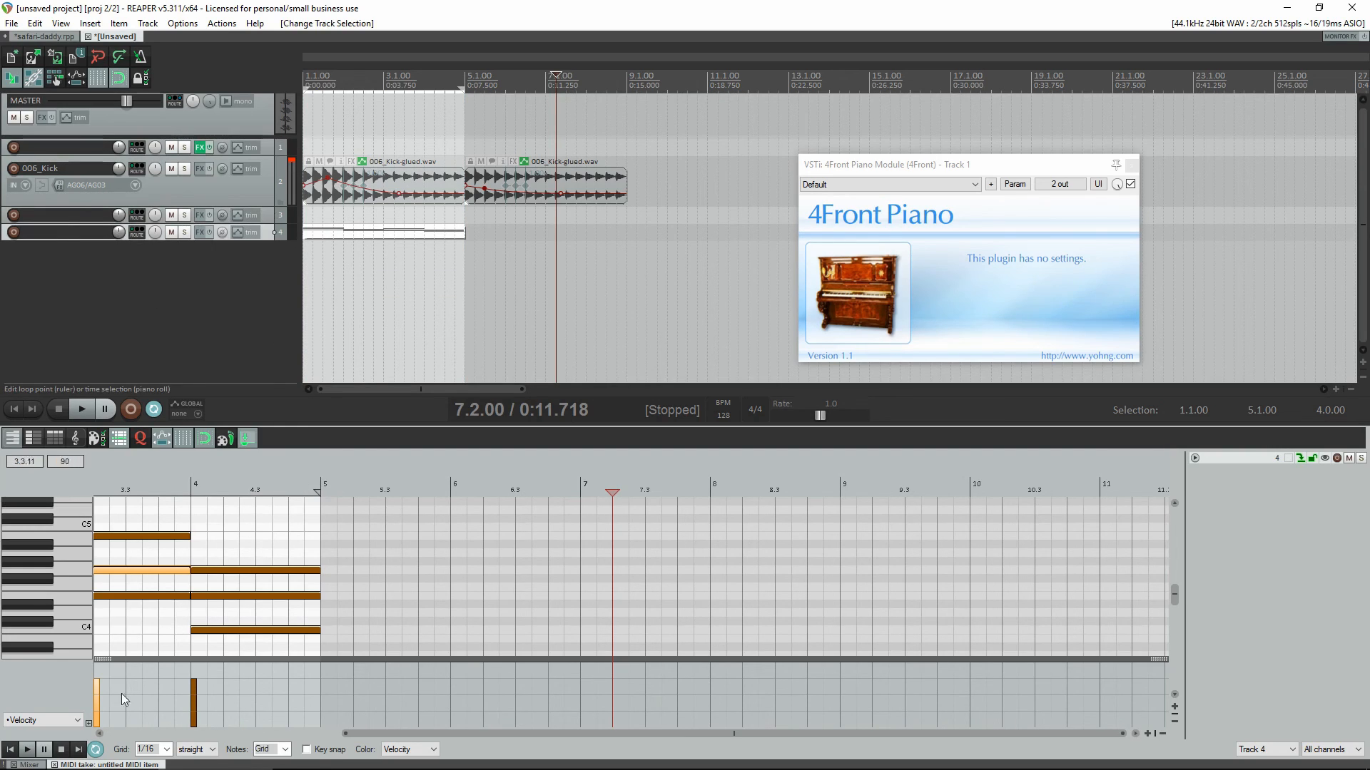
{"action": "left_click", "coordinate": [27, 763]}
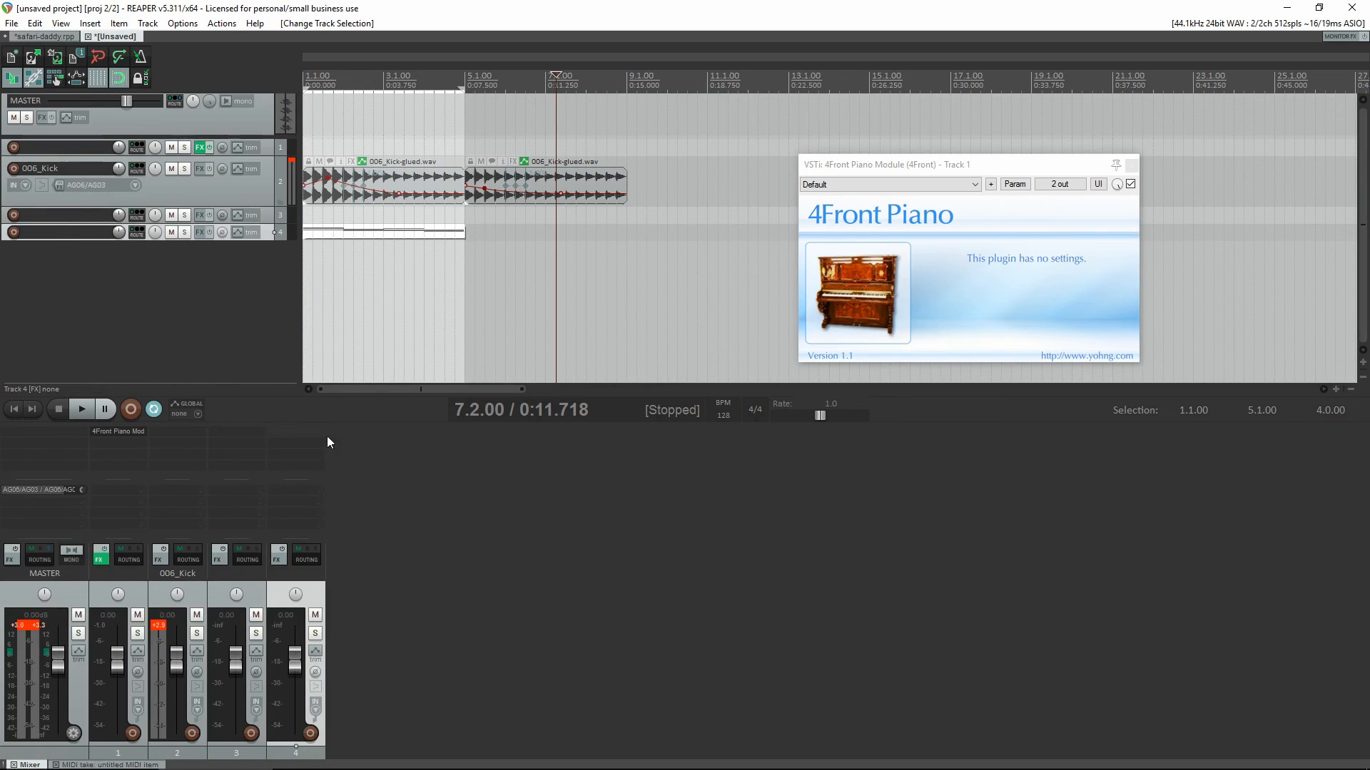
- Add the Massive synthesizer plugin to track 4 and bring its full interface into view
{"action": "double_click", "coordinate": [302, 429]}
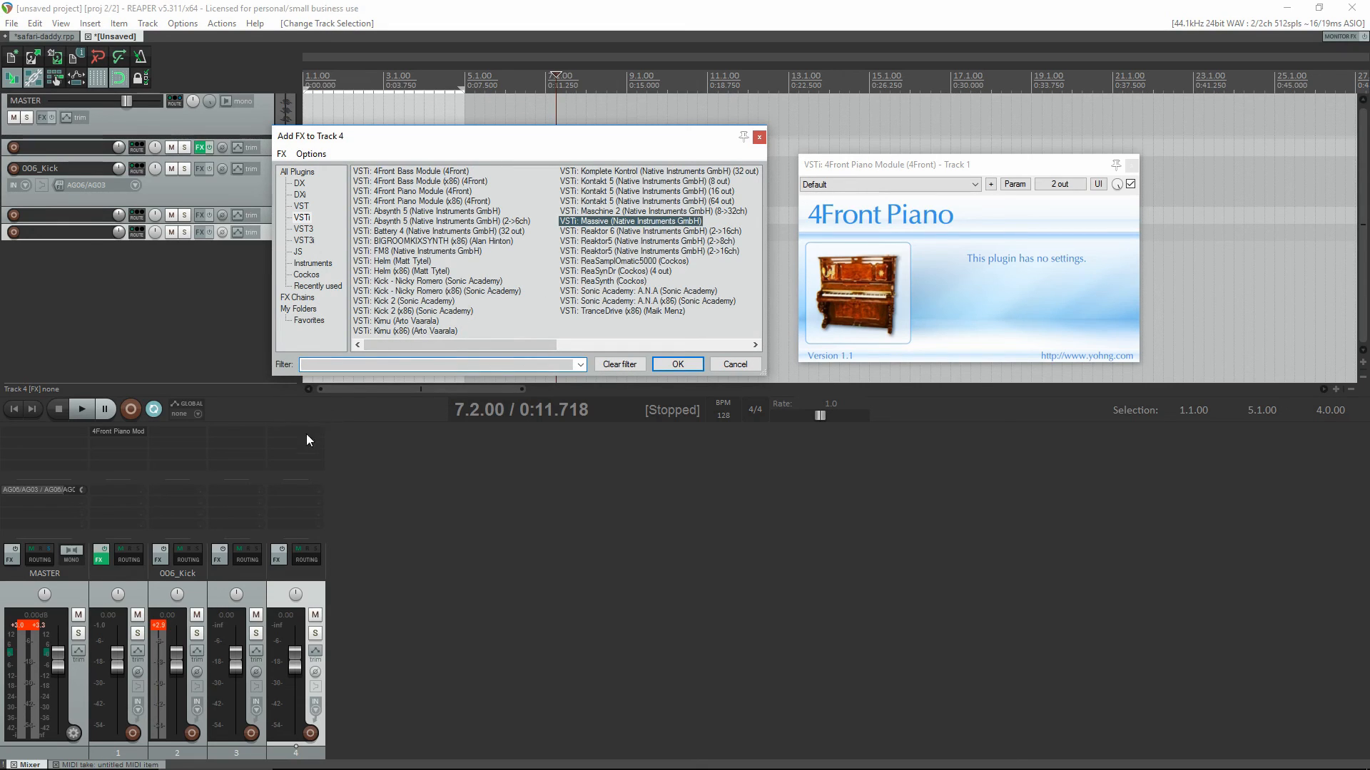
{"action": "key", "text": "Return"}
{"action": "left_click_drag", "start_coordinate": [433, 52], "coordinate": [716, 87]}
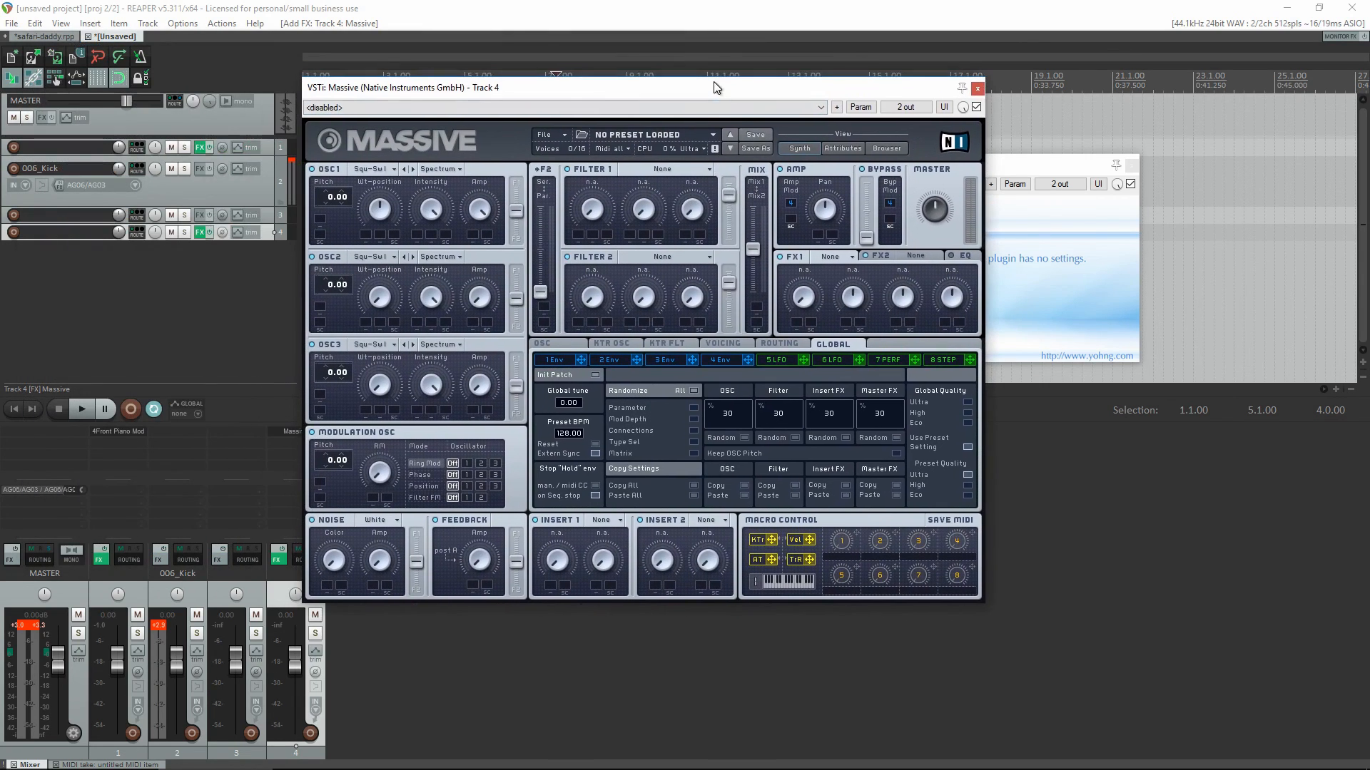
- Search Massive's sound browser for "festival", load the Festival Pluck preset and close the plugin window
{"action": "left_click", "coordinate": [884, 148]}
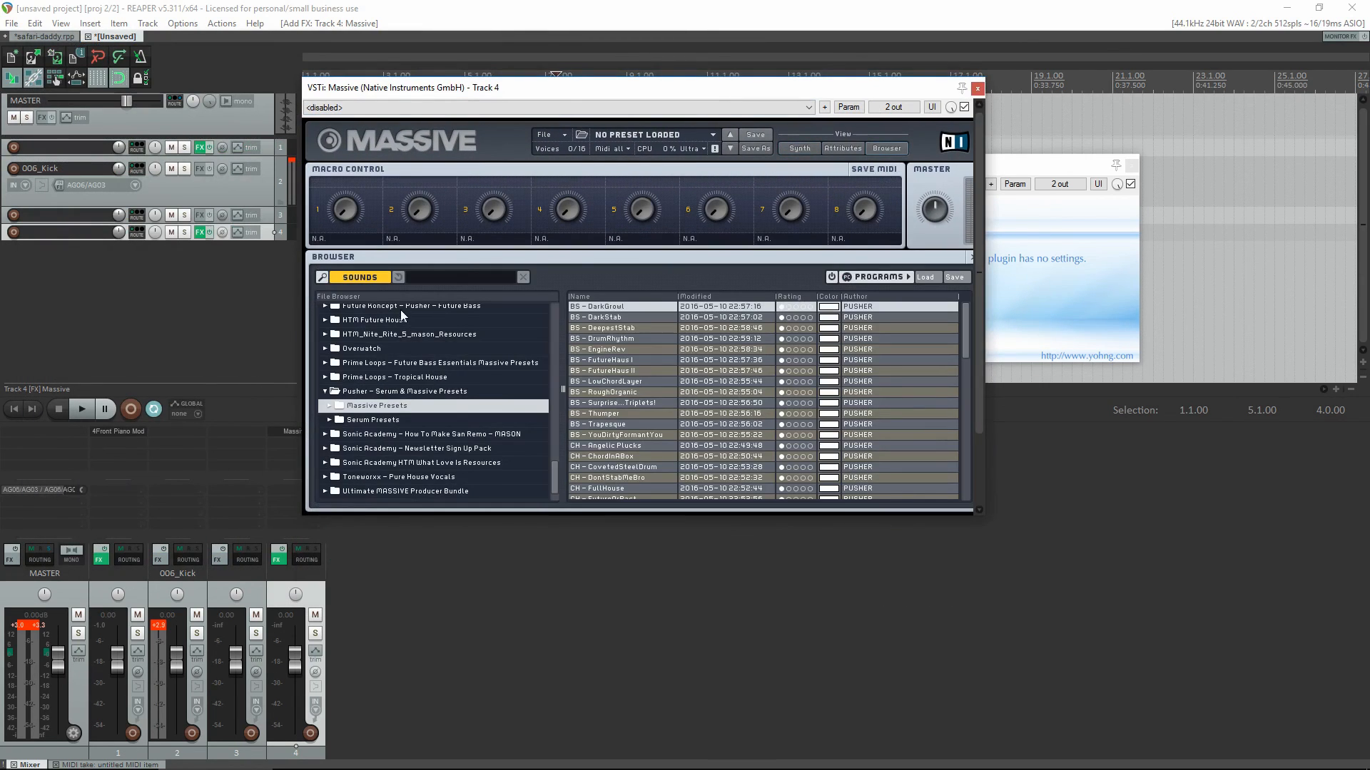
{"action": "scroll", "coordinate": [592, 491], "scroll_direction": "down", "scroll_amount": 10}
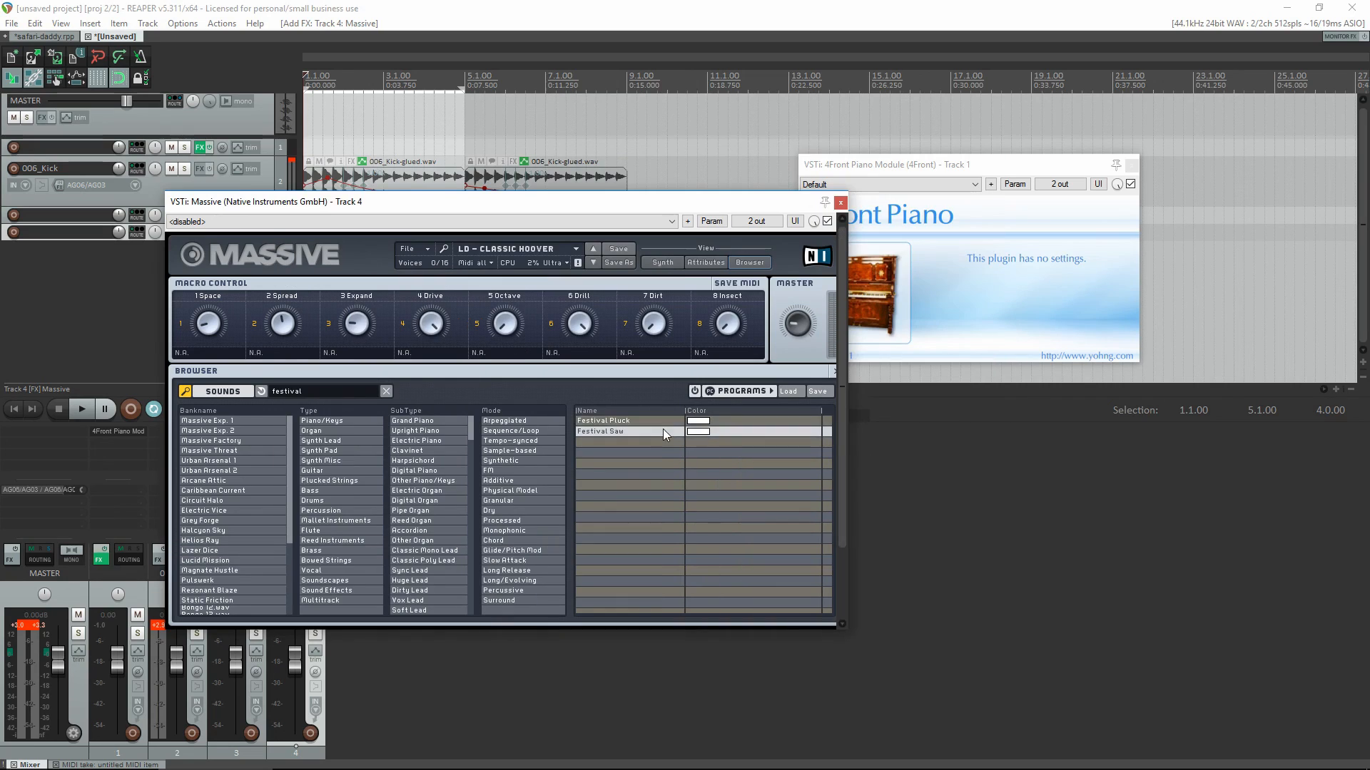
{"action": "left_click", "coordinate": [662, 431]}
{"action": "left_click", "coordinate": [630, 420]}
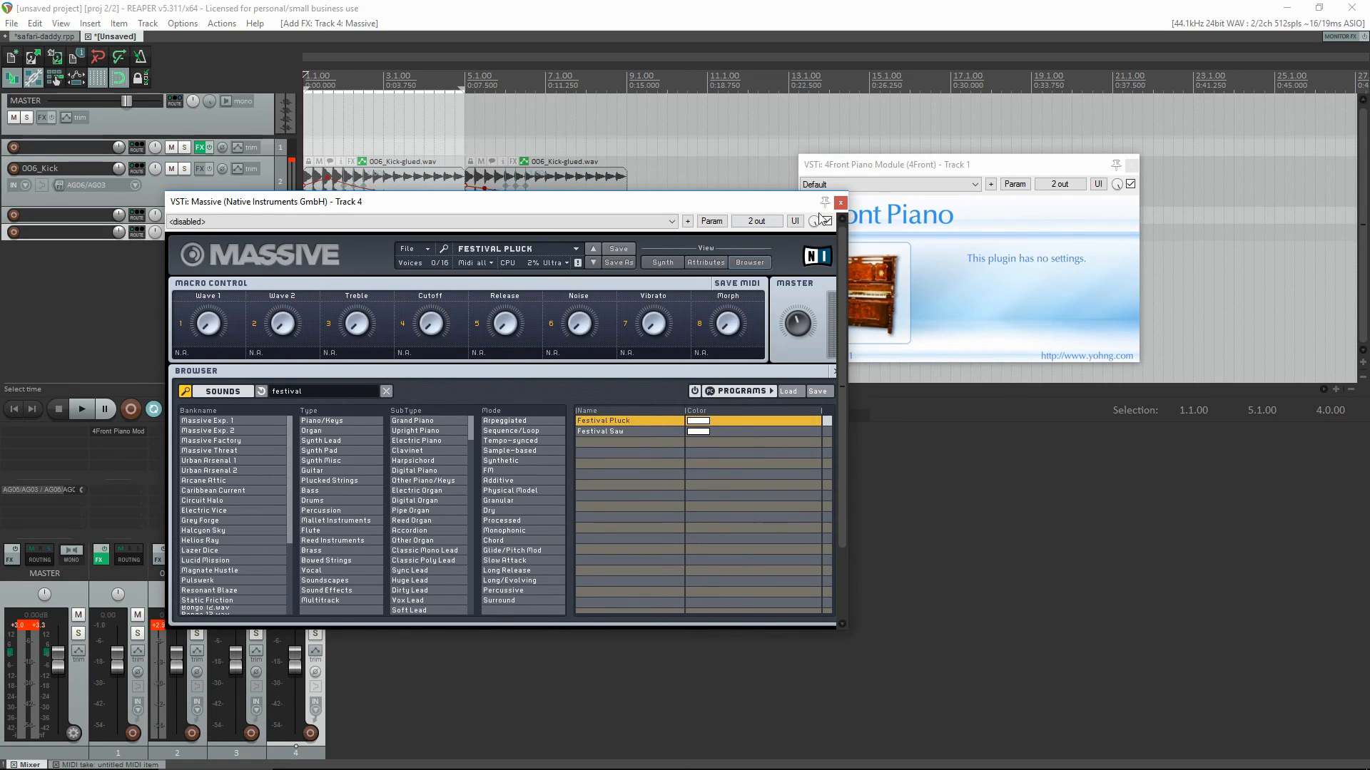
{"action": "left_click", "coordinate": [841, 204]}
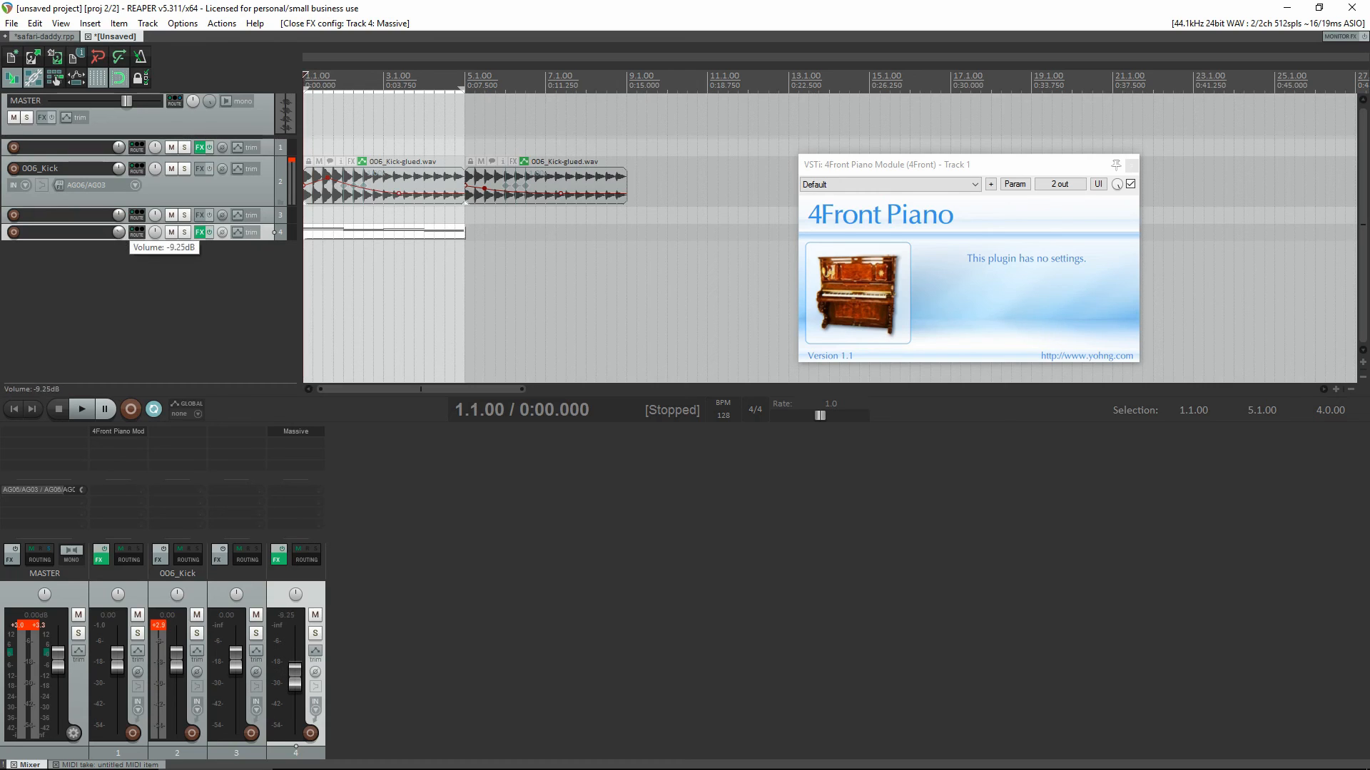
- Lower track 4's volume to -9.25 dB and the 006_Kick track's volume to a similar level while auditioning the mix
{"action": "key", "text": "space"}
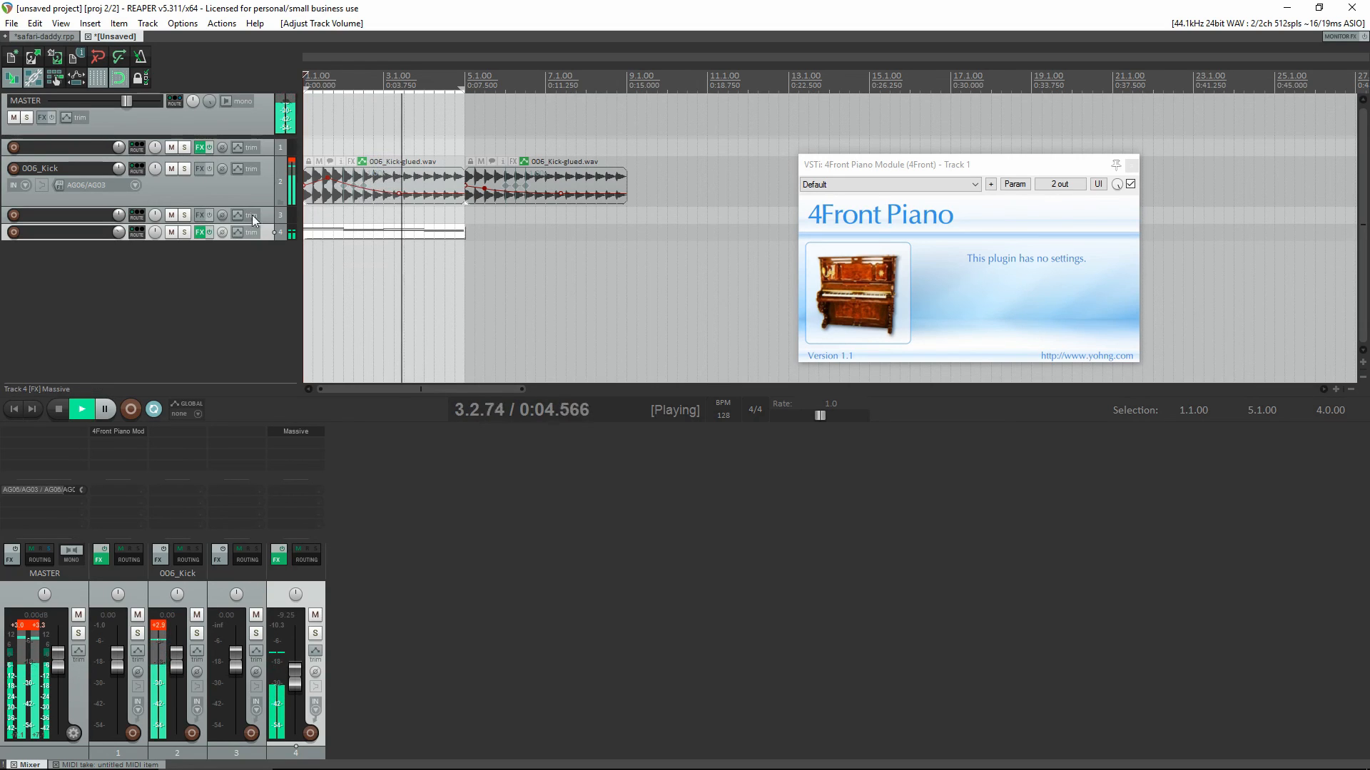
{"action": "left_click_drag", "start_coordinate": [118, 168], "coordinate": [118, 183]}
{"action": "key", "text": "space"}
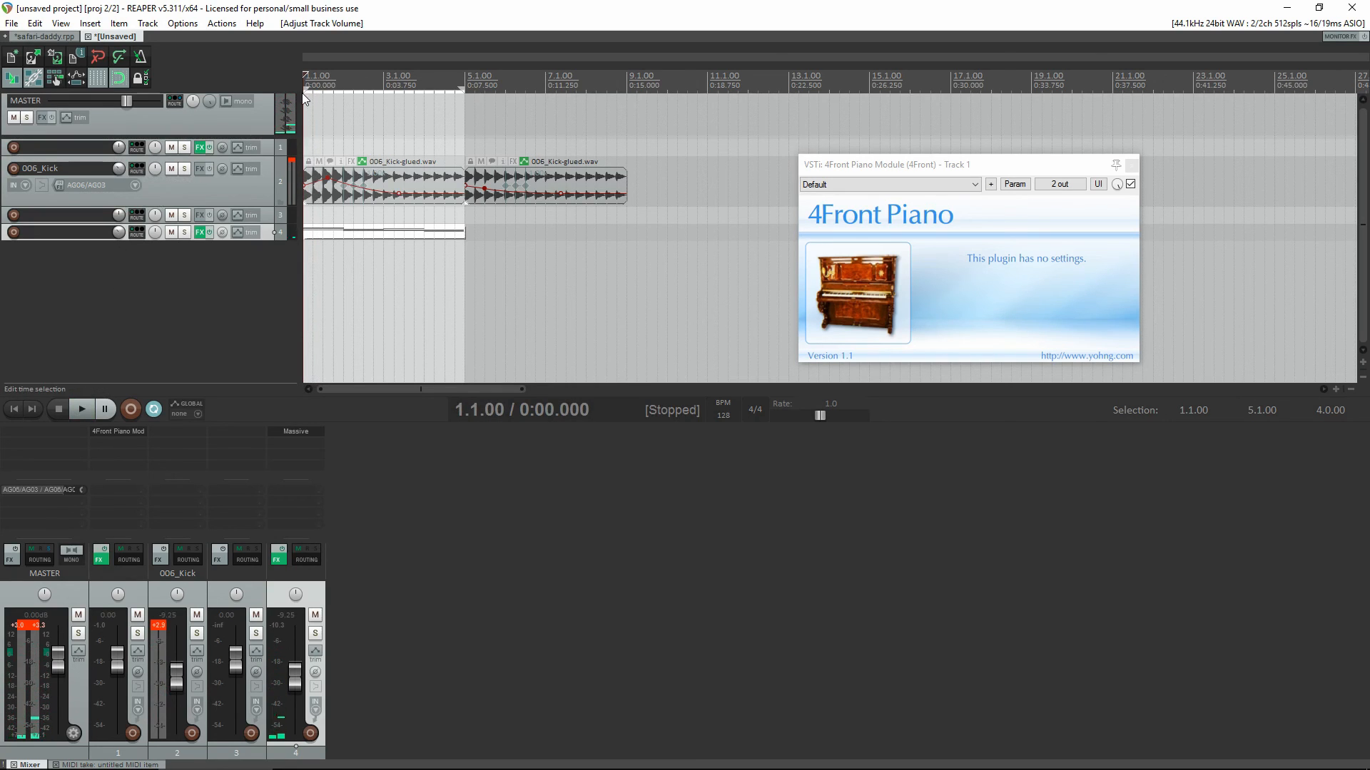
{"action": "key", "text": "space"}
{"action": "key", "text": "space"}
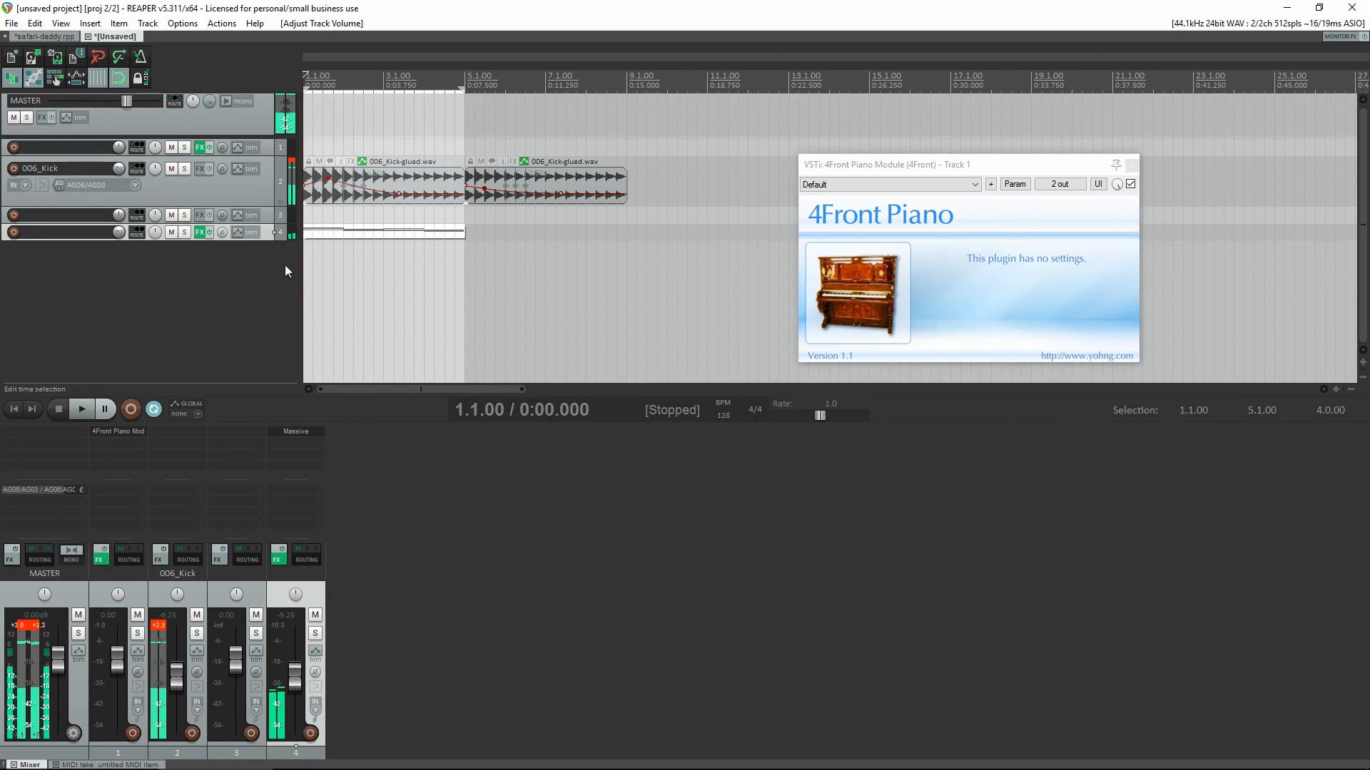
{"action": "left_click_drag", "start_coordinate": [80, 238], "coordinate": [110, 212]}
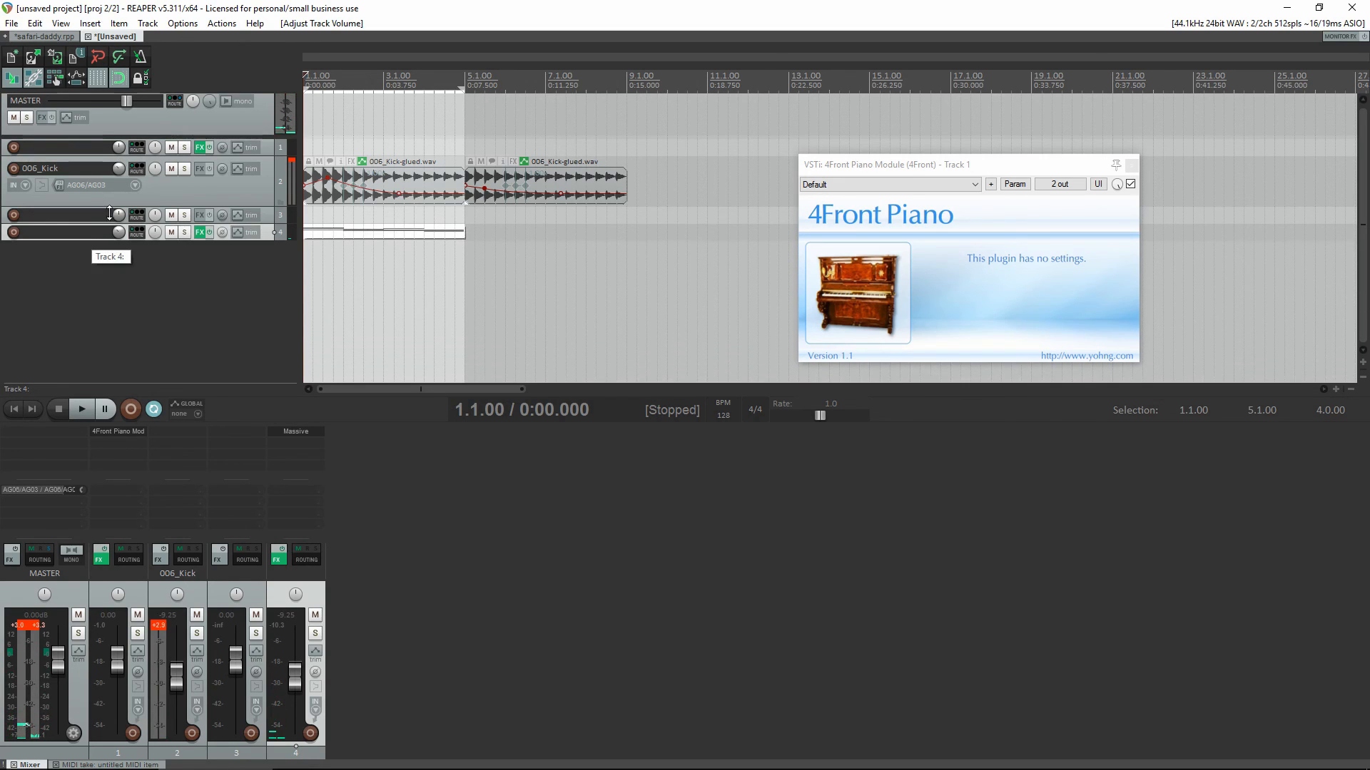
- Enable the Massive Cutoff parameter envelope for track 4 and close the envelope list
{"action": "left_click", "coordinate": [239, 233]}
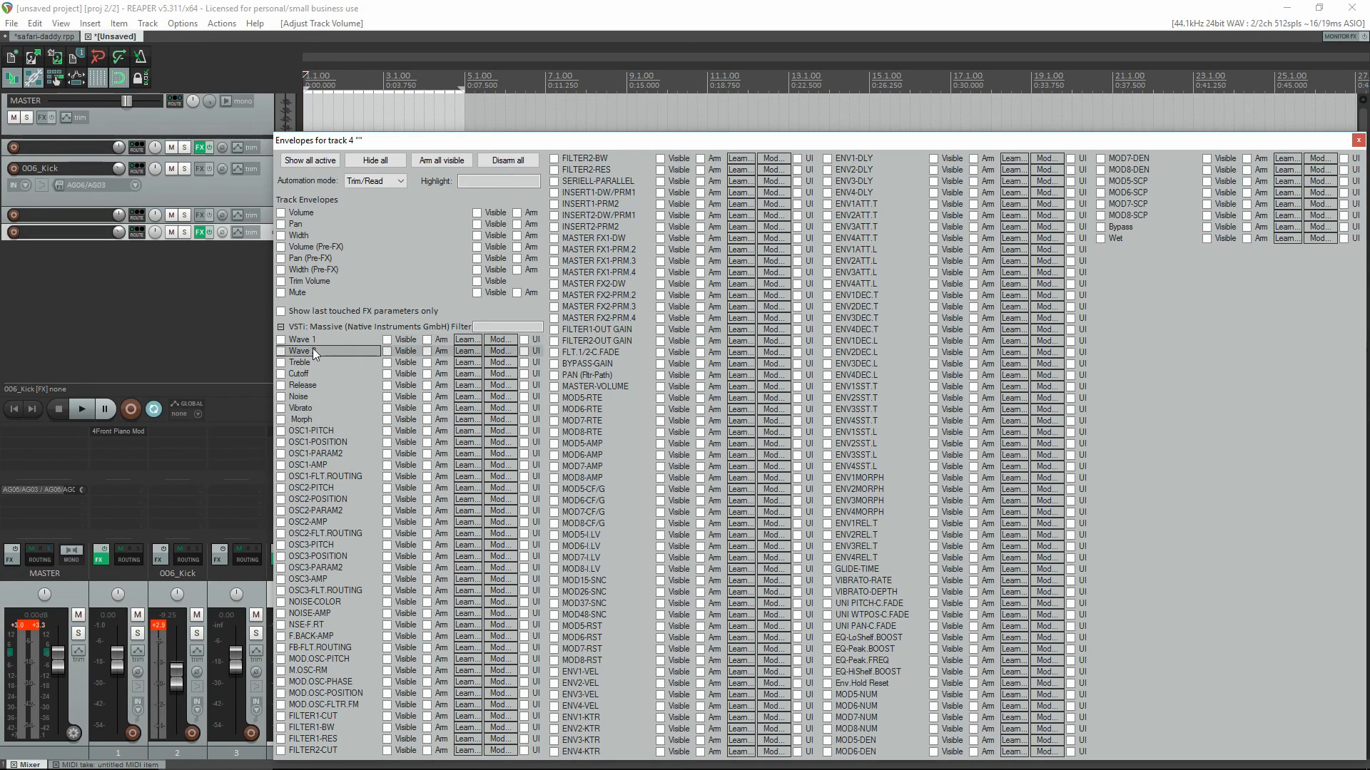
{"action": "left_click", "coordinate": [302, 376]}
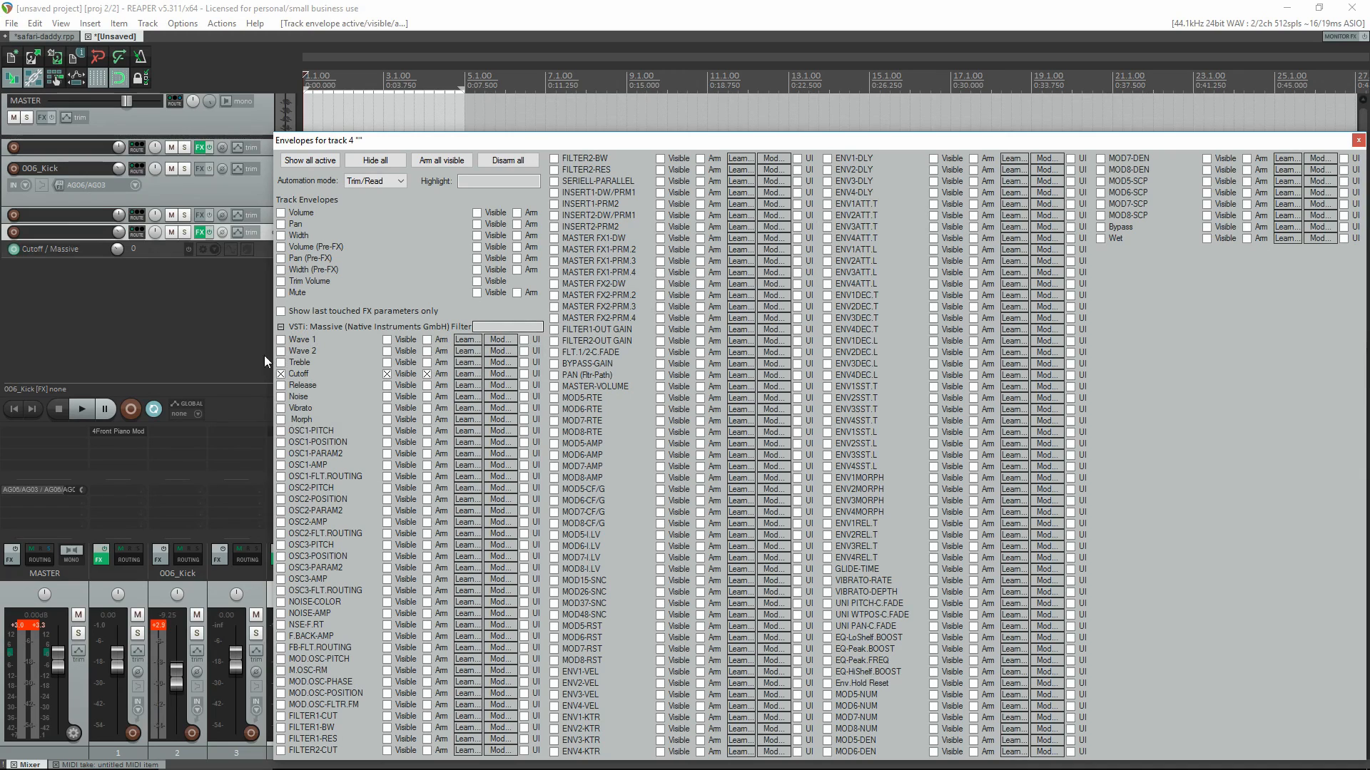
{"action": "left_click", "coordinate": [1357, 141]}
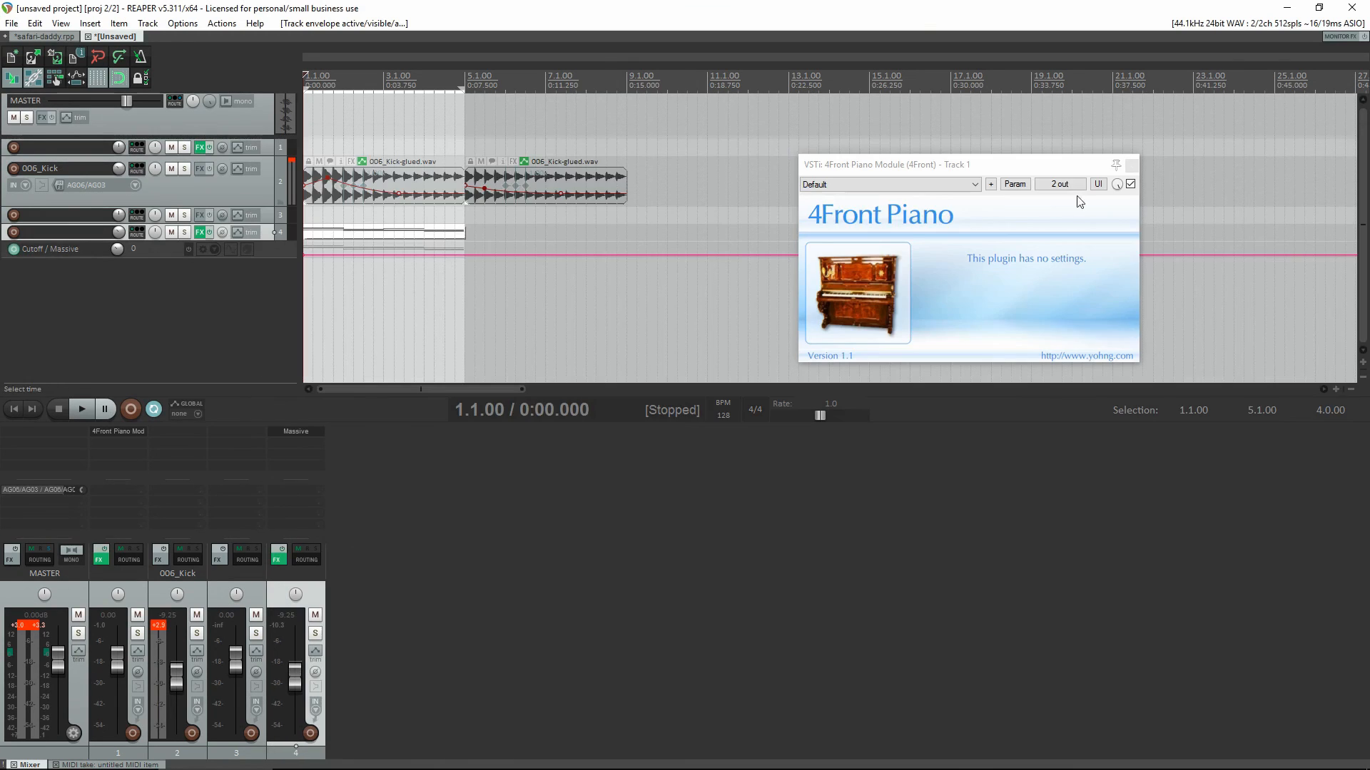
- Enlarge the Cutoff envelope lane, ramp it from minimum at 1.1.00 to 1.00 at 5.1.00, play it back and bend the ramp slightly
{"action": "left_click_drag", "start_coordinate": [261, 258], "coordinate": [470, 132]}
{"action": "key", "text": "space"}
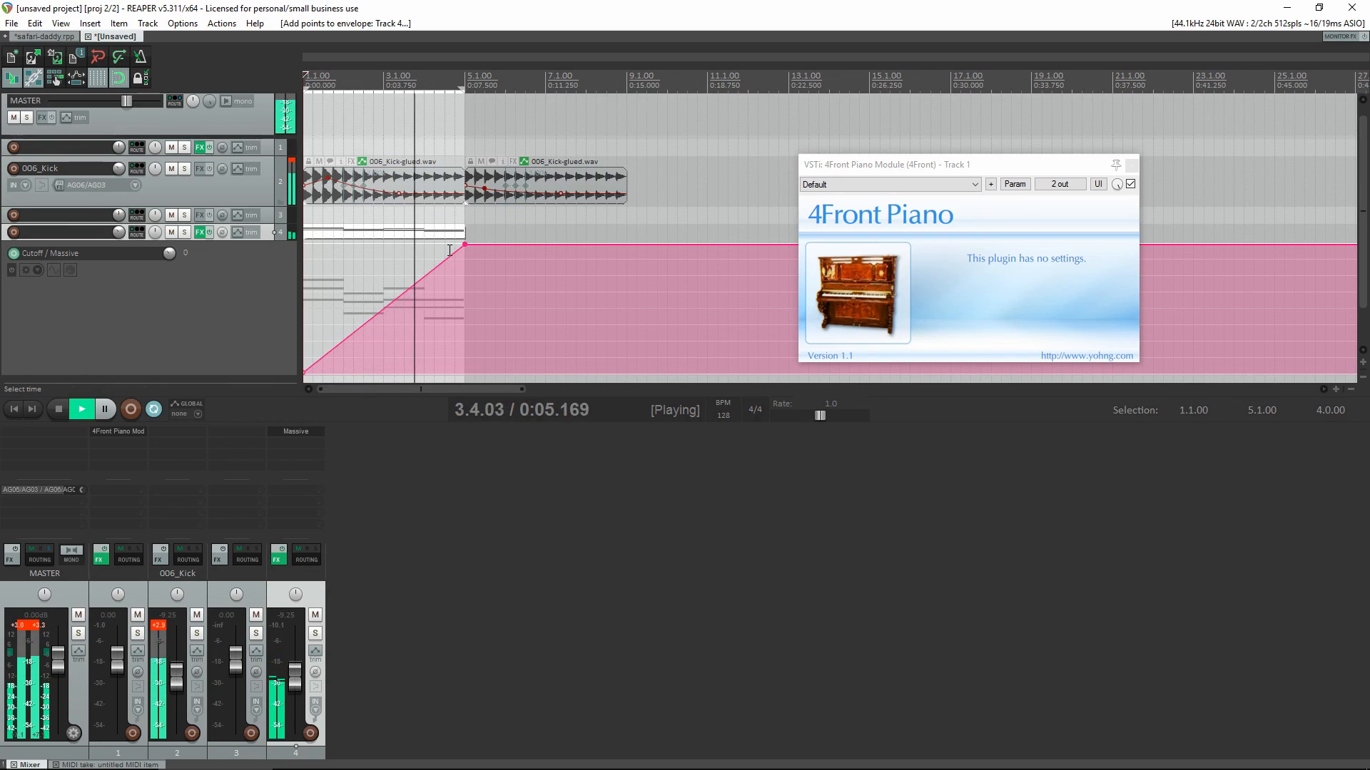
{"action": "key", "text": "space"}
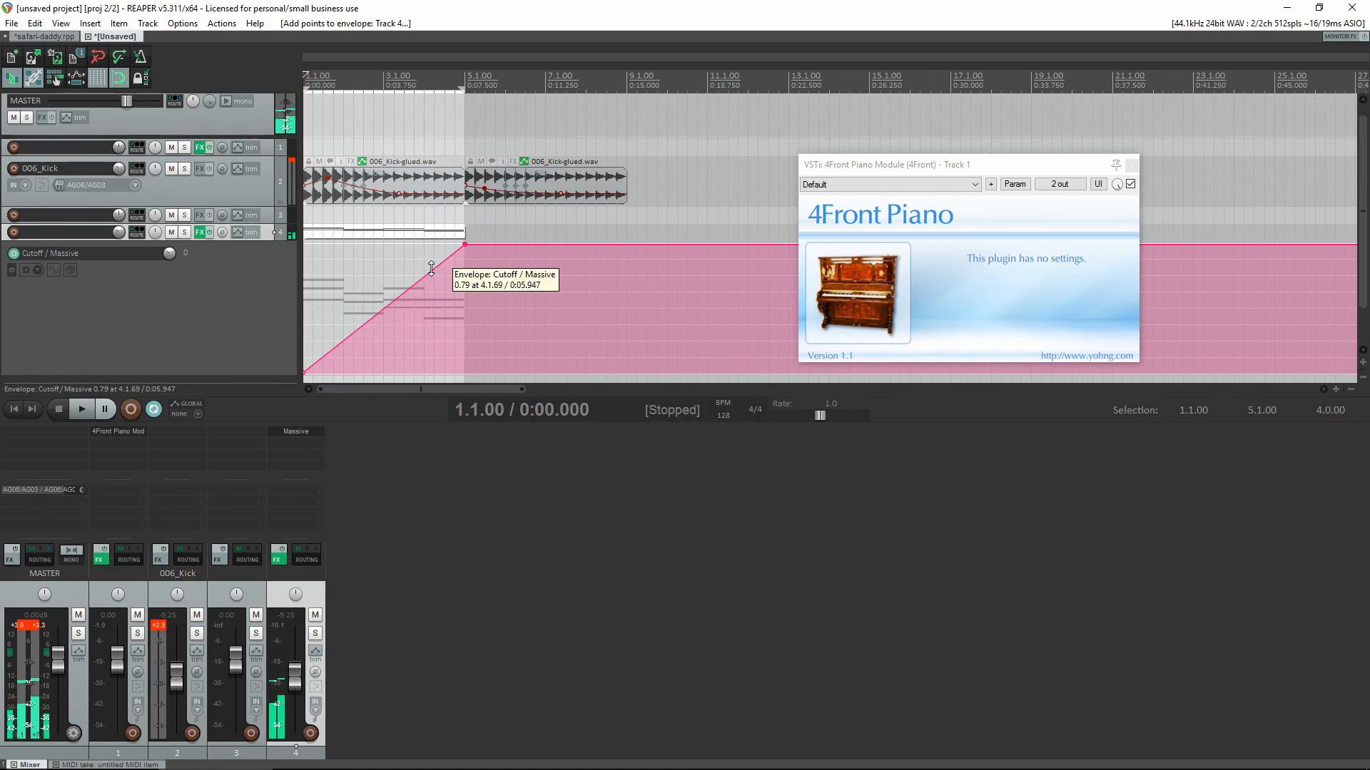
{"action": "mouse_move", "coordinate": [428, 271]}
{"action": "left_mouse_down", "text": "alt"}
{"action": "mouse_move", "coordinate": [443, 280]}
{"action": "mouse_move", "coordinate": [432, 280]}
{"action": "left_mouse_up", "text": "alt"}
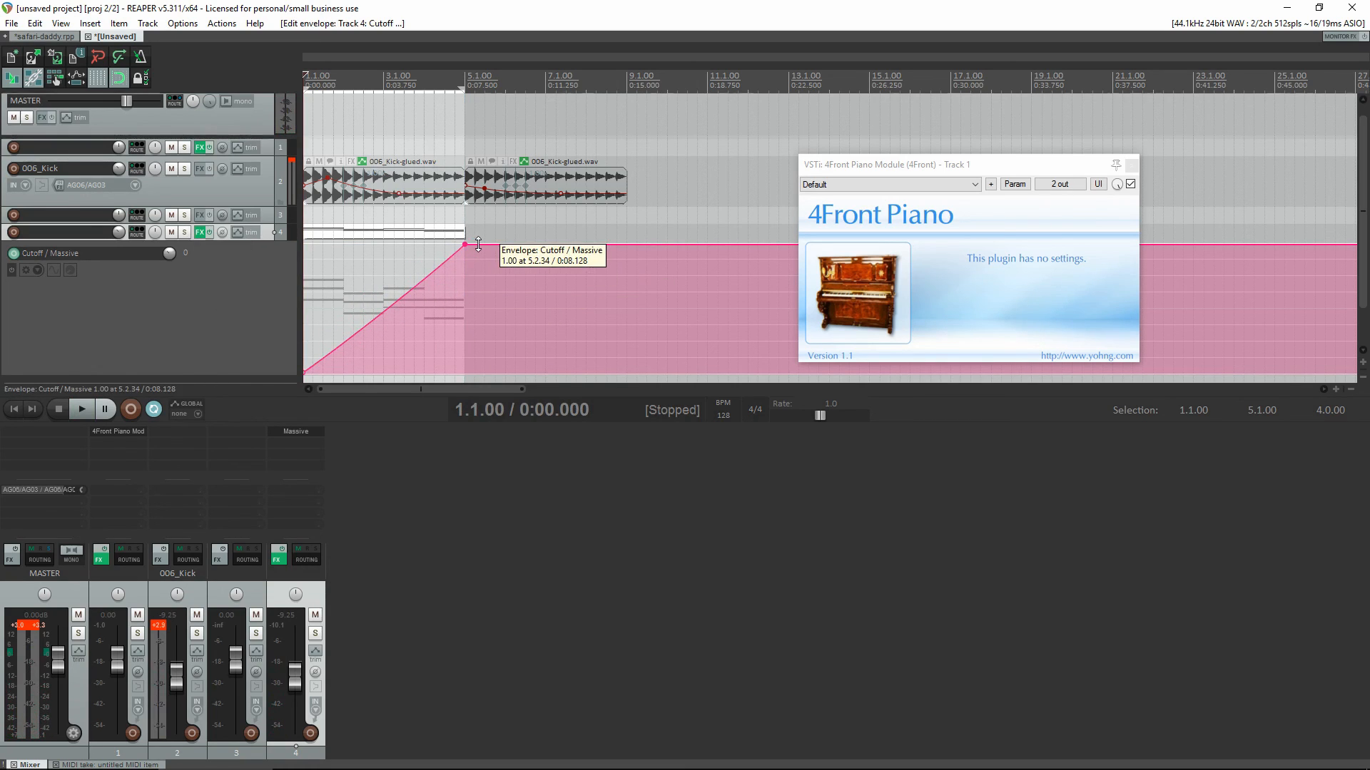
{"action": "left_click_drag", "start_coordinate": [466, 244], "coordinate": [465, 217]}
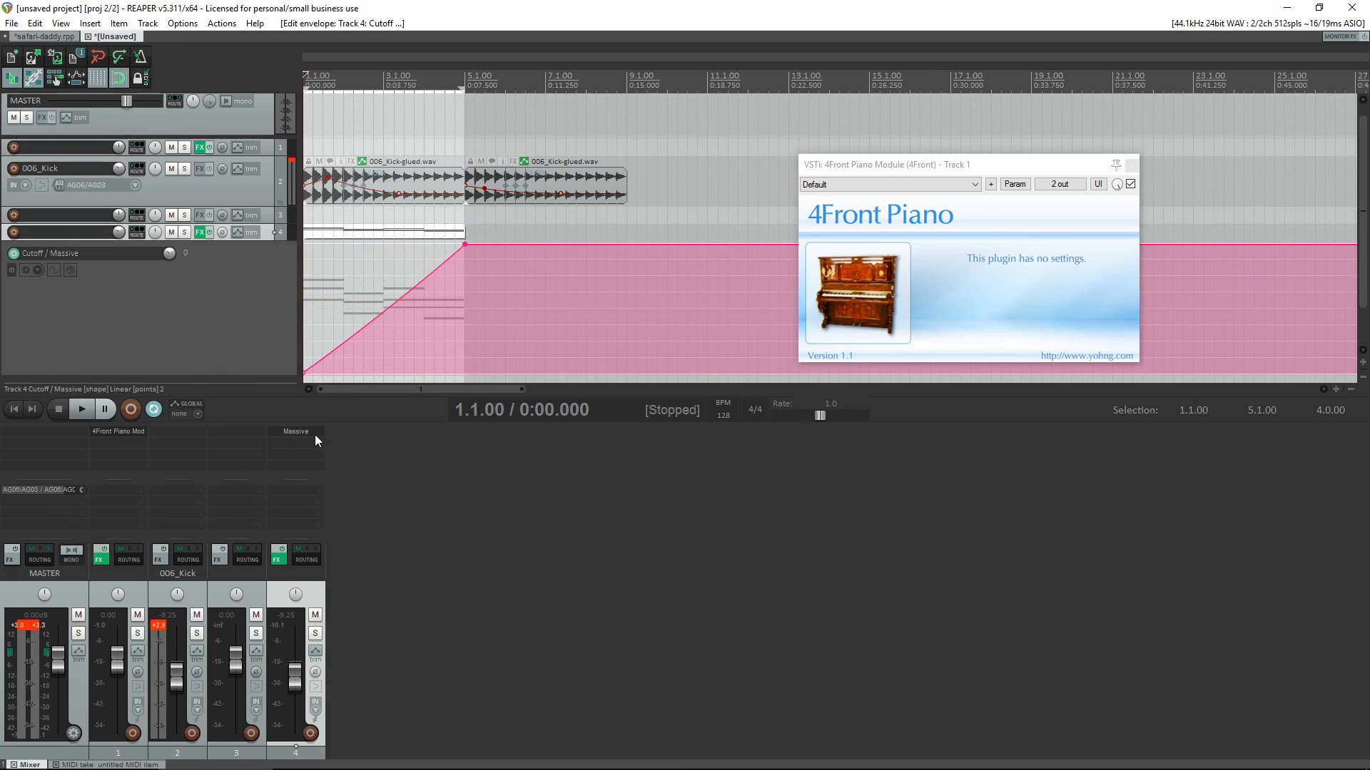
- During playback, adjust Massive's Wave 1 and Wave 2 macros and raise the first Cutoff envelope point to its maximum
{"action": "left_click_drag", "start_coordinate": [641, 201], "coordinate": [817, 194]}
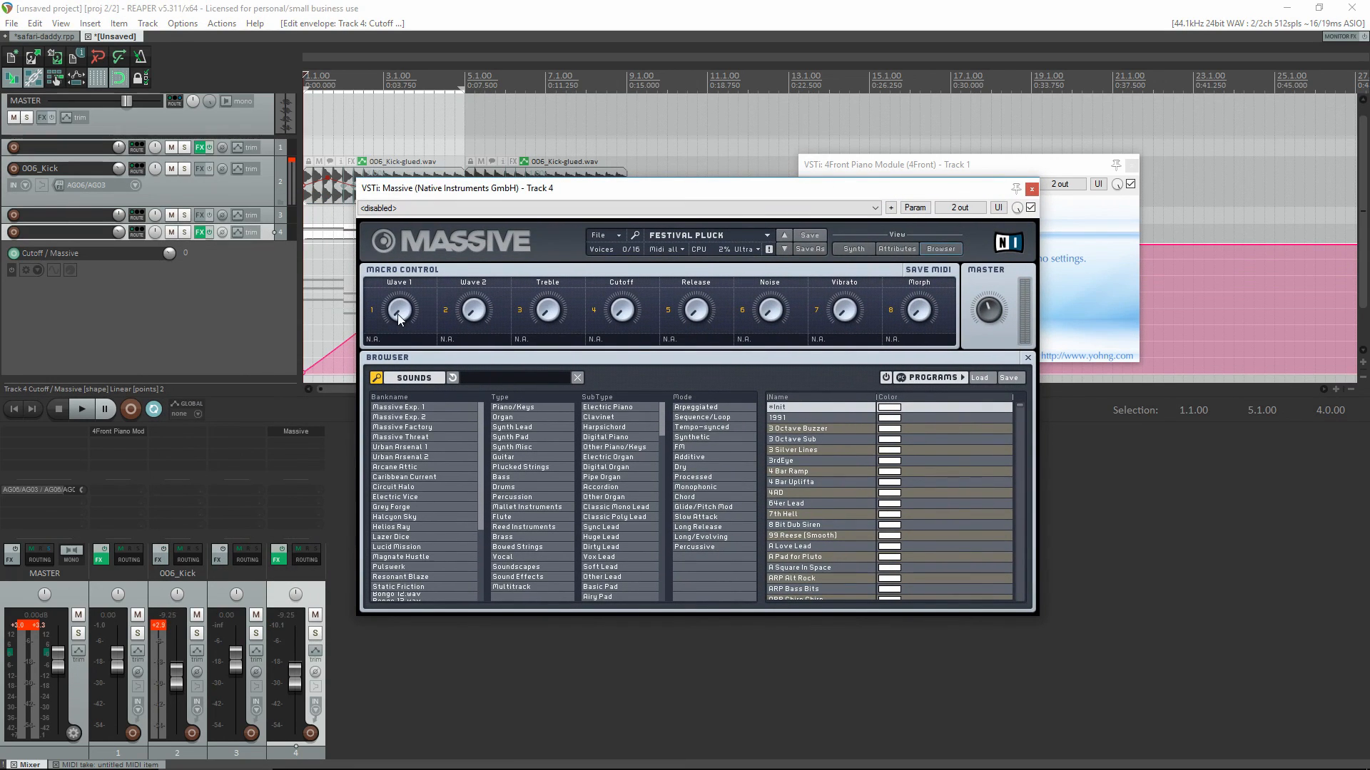
{"action": "key", "text": "space"}
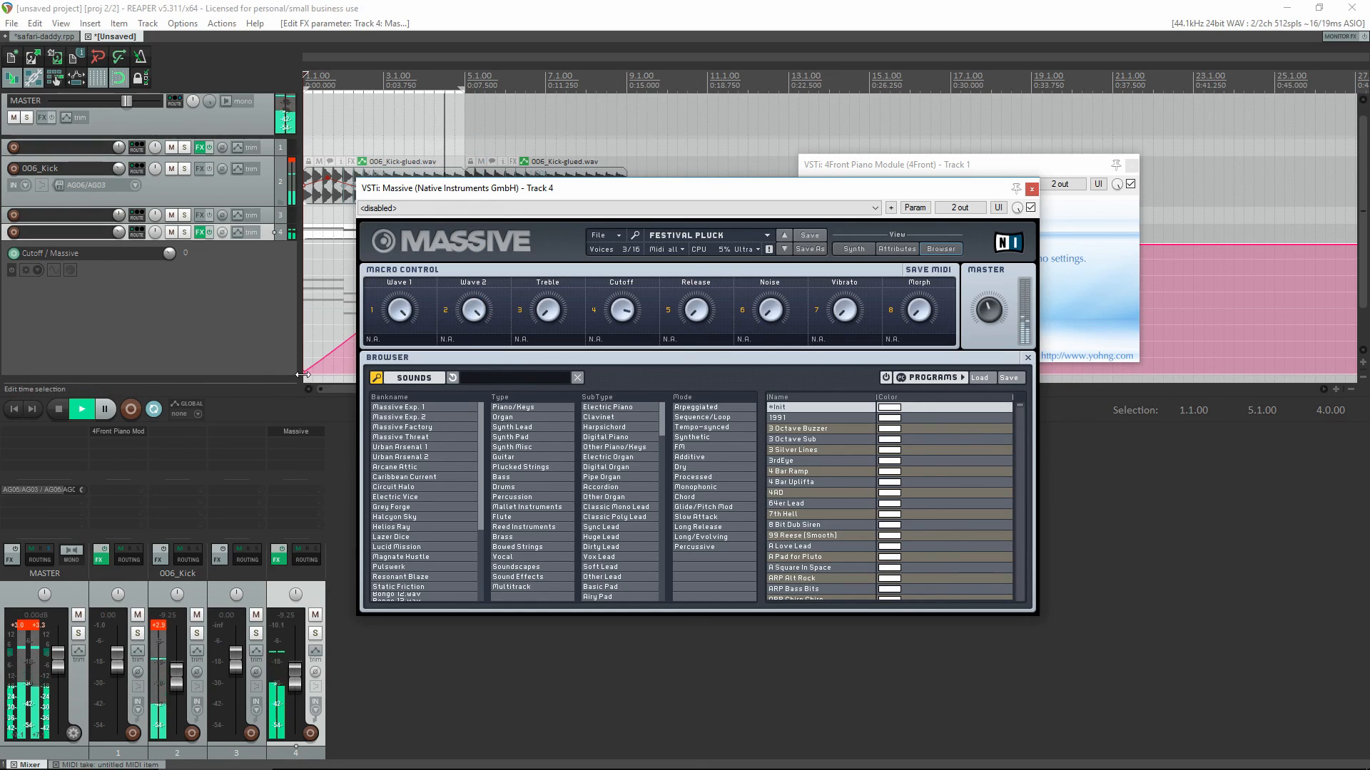
{"action": "left_click_drag", "start_coordinate": [304, 373], "coordinate": [282, 197]}
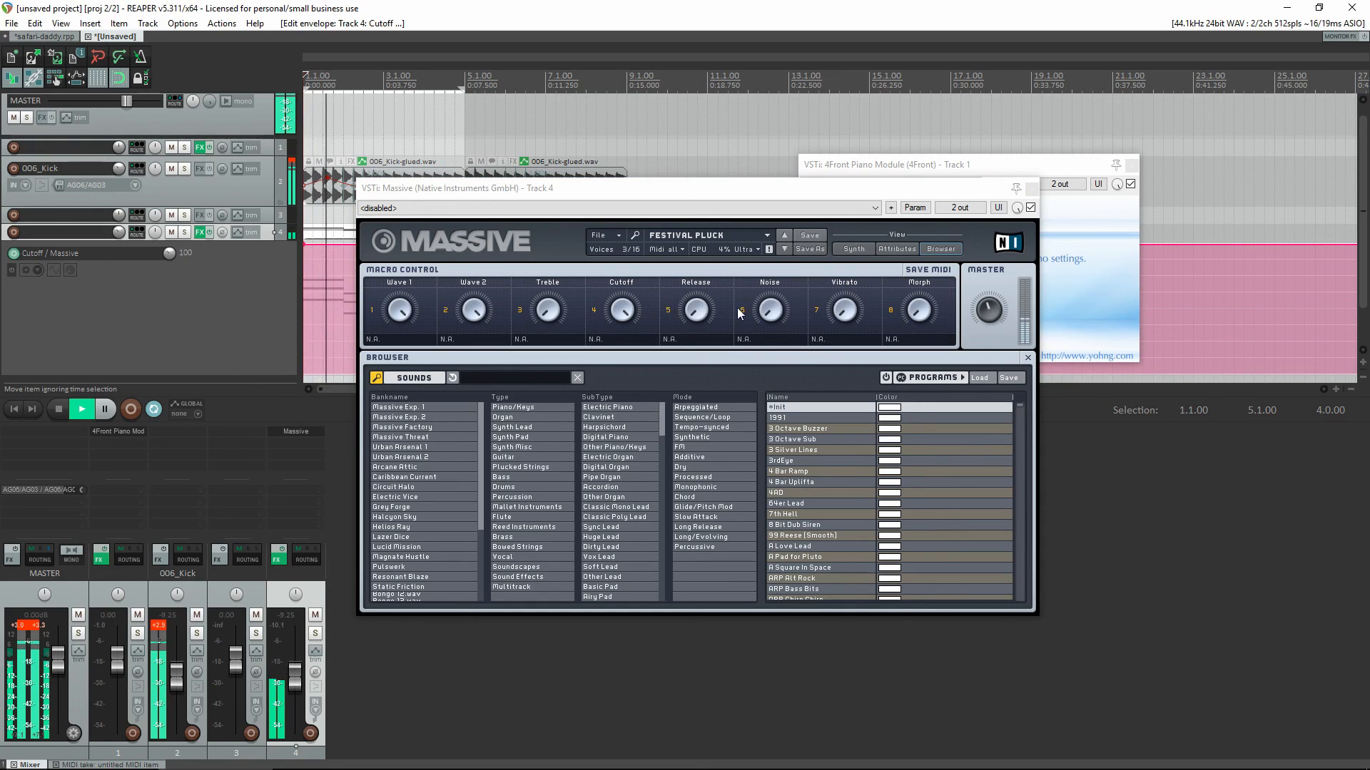
{"action": "left_click", "coordinate": [806, 325]}
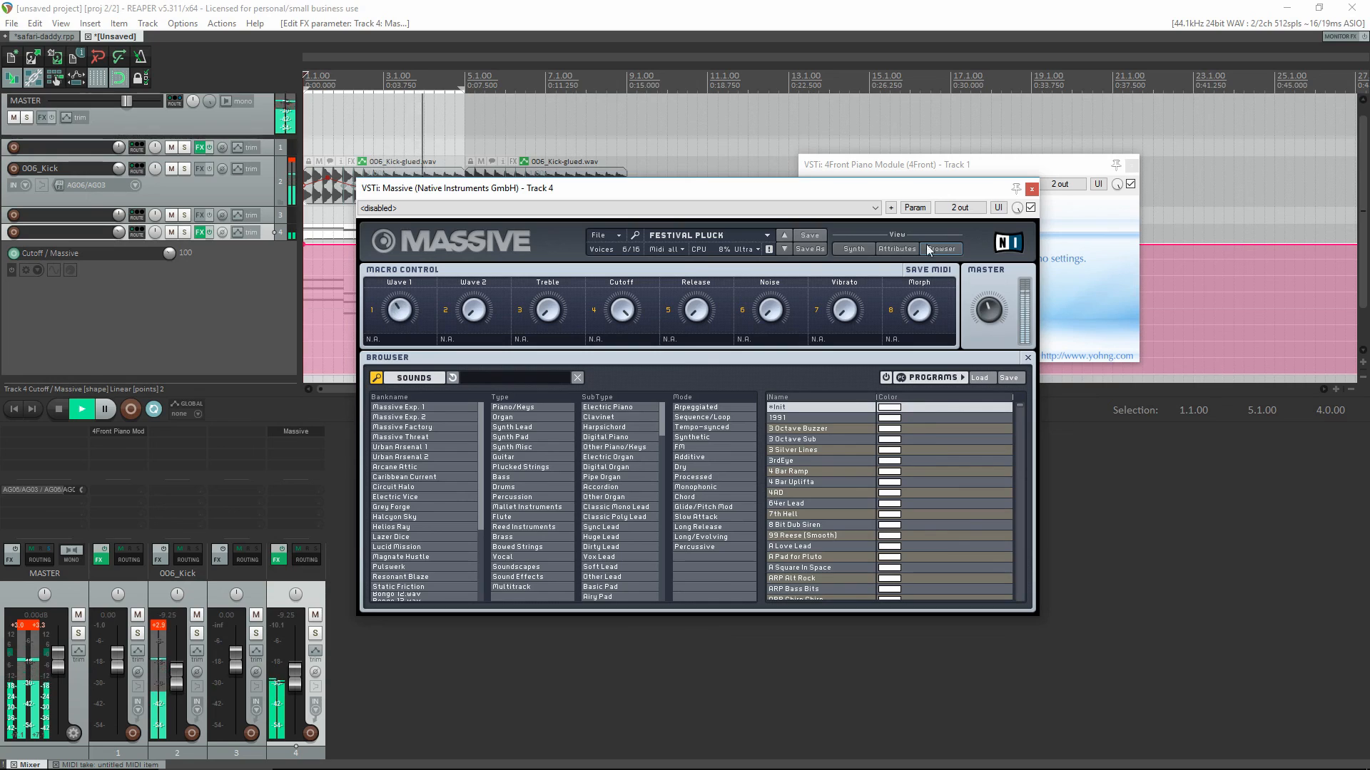
{"action": "left_click", "coordinate": [1031, 189]}
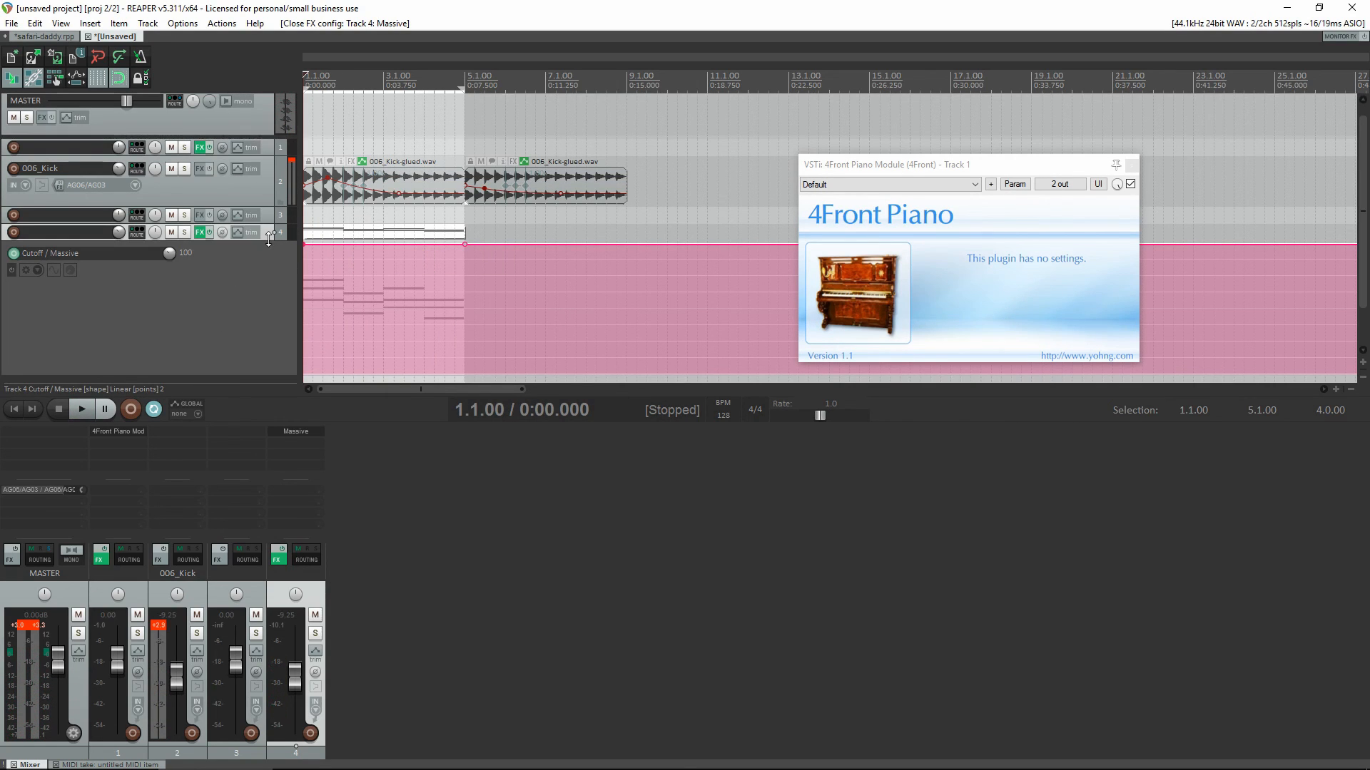
- Increase track 4's height and add JS: MIDI CC Setter as a take effect on its MIDI item
{"action": "left_click_drag", "start_coordinate": [268, 241], "coordinate": [242, 303]}
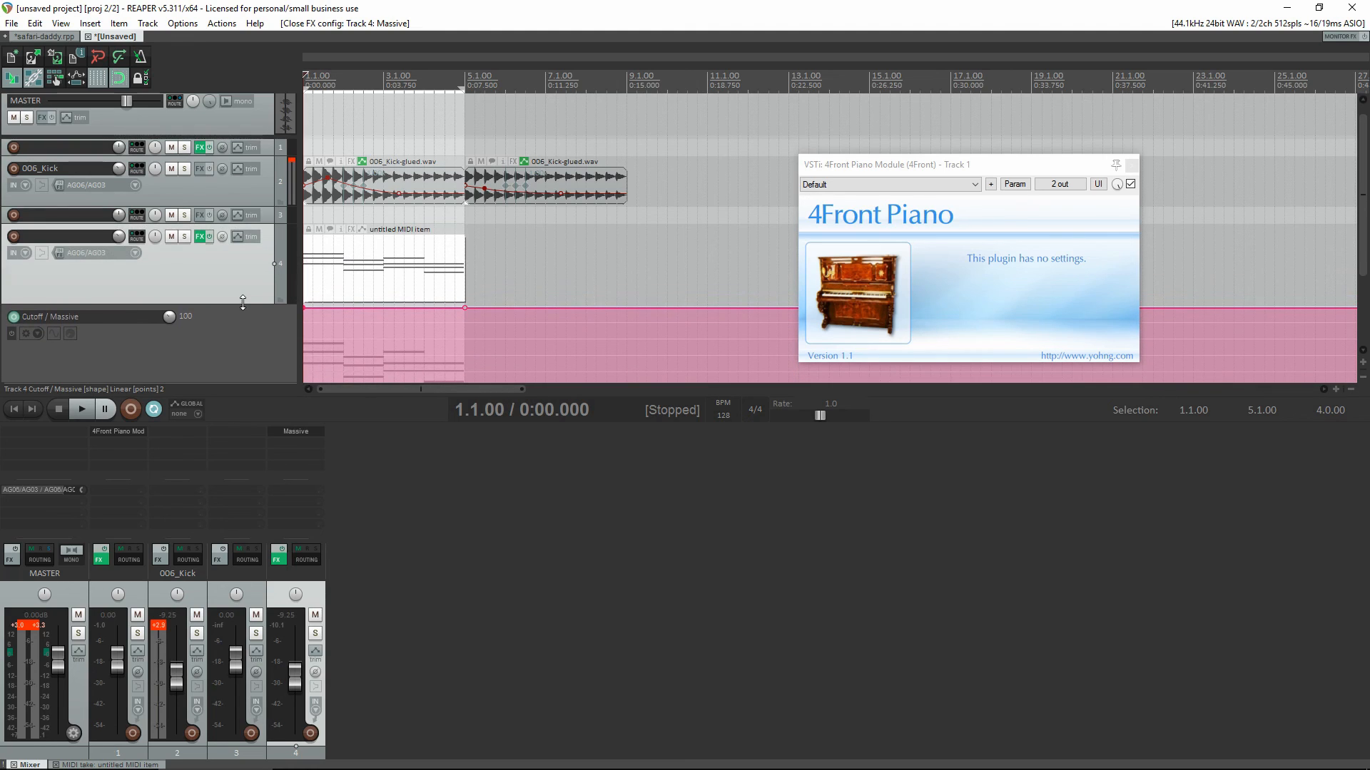
{"action": "left_click_drag", "start_coordinate": [393, 262], "coordinate": [264, 337]}
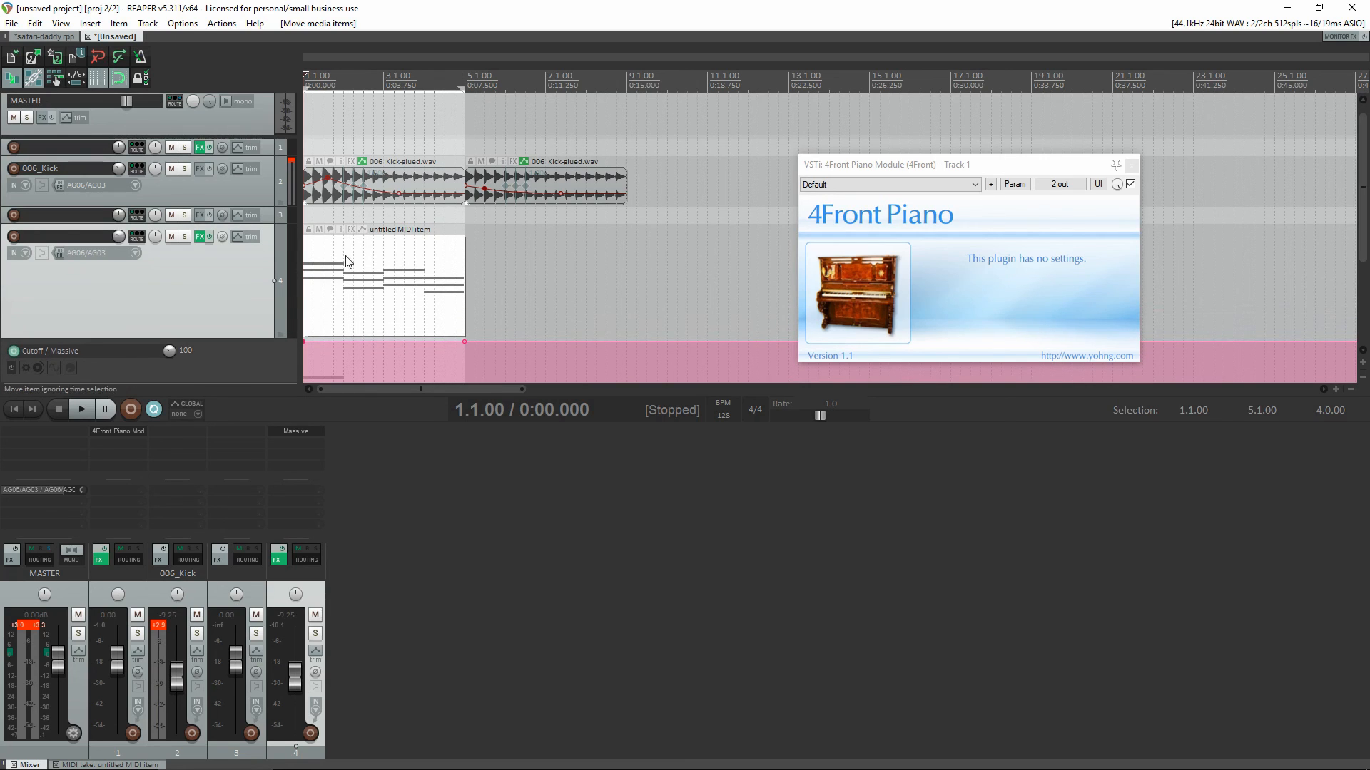
{"action": "left_click", "coordinate": [351, 230]}
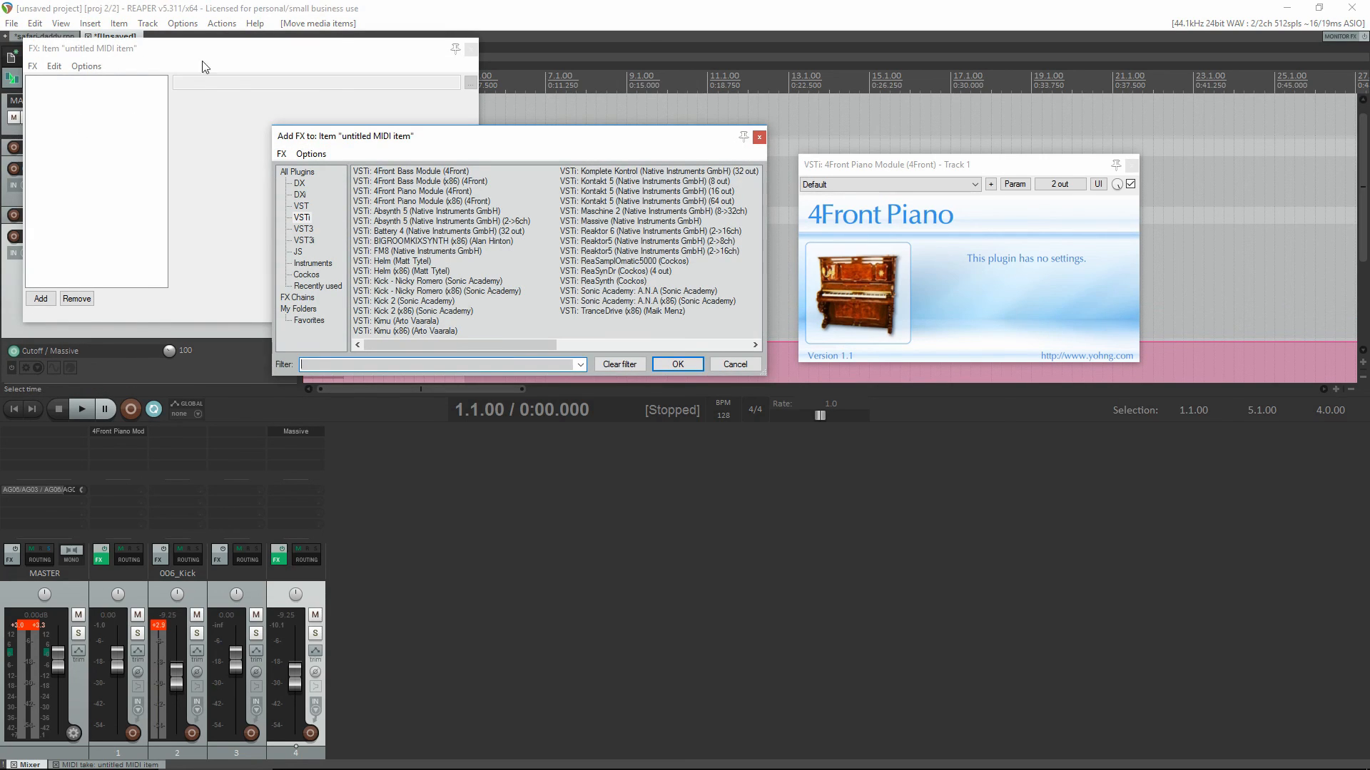
{"action": "left_click", "coordinate": [298, 251]}
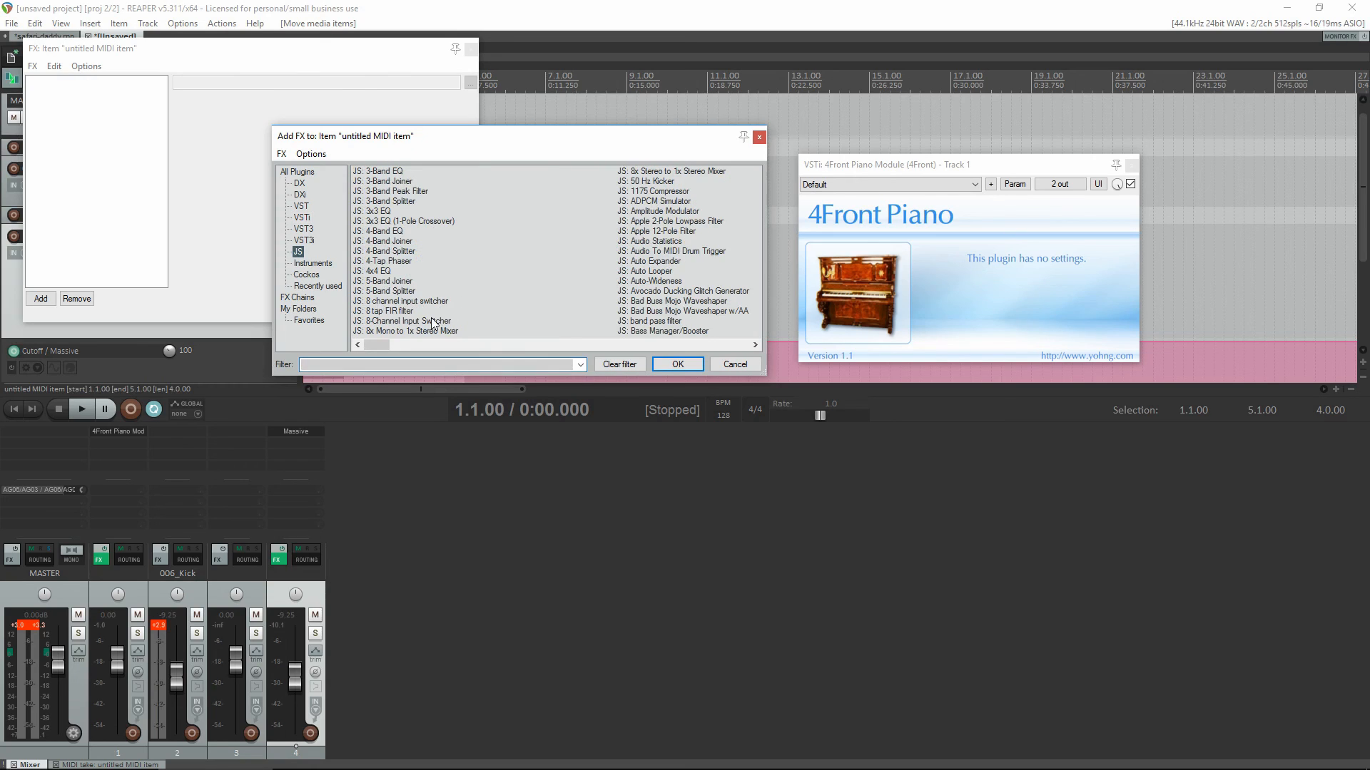
{"action": "left_click_drag", "start_coordinate": [381, 350], "coordinate": [473, 358]}
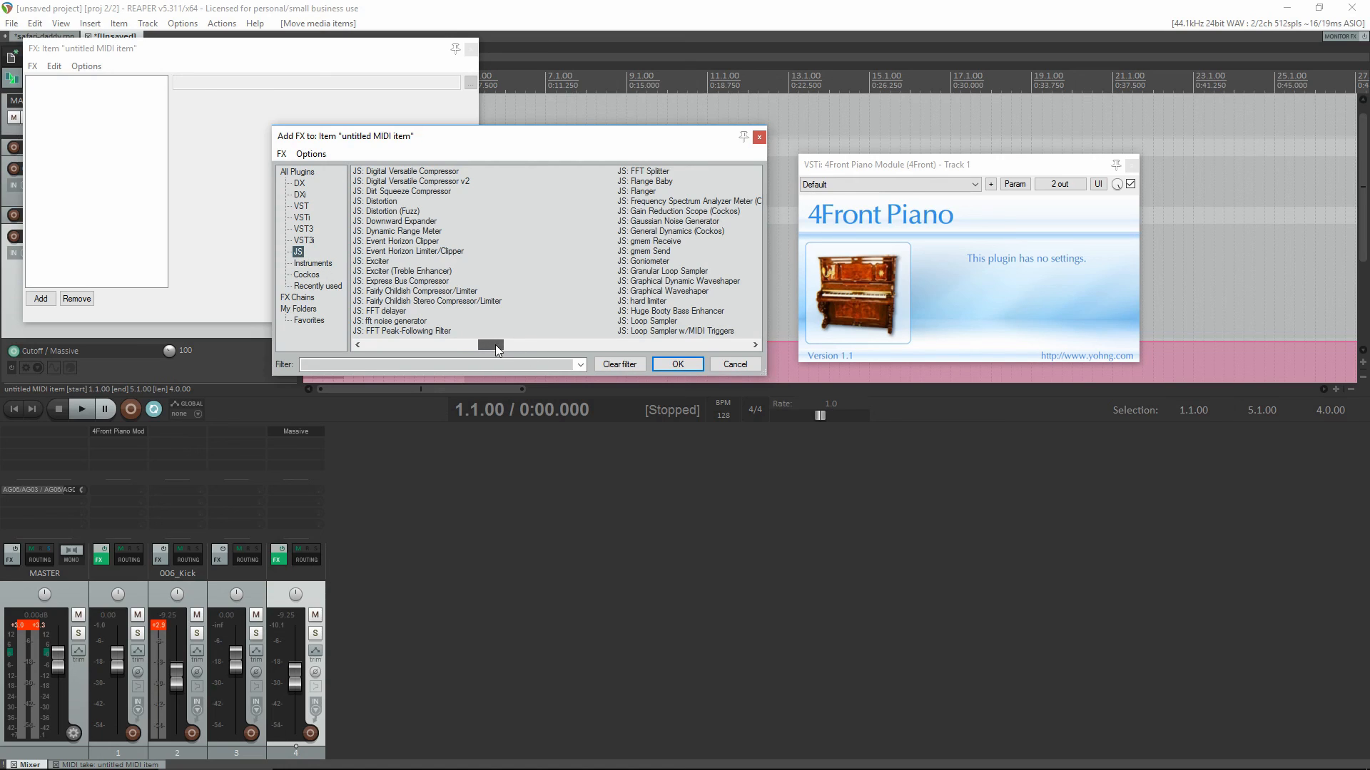
{"action": "left_click_drag", "start_coordinate": [497, 349], "coordinate": [525, 350]}
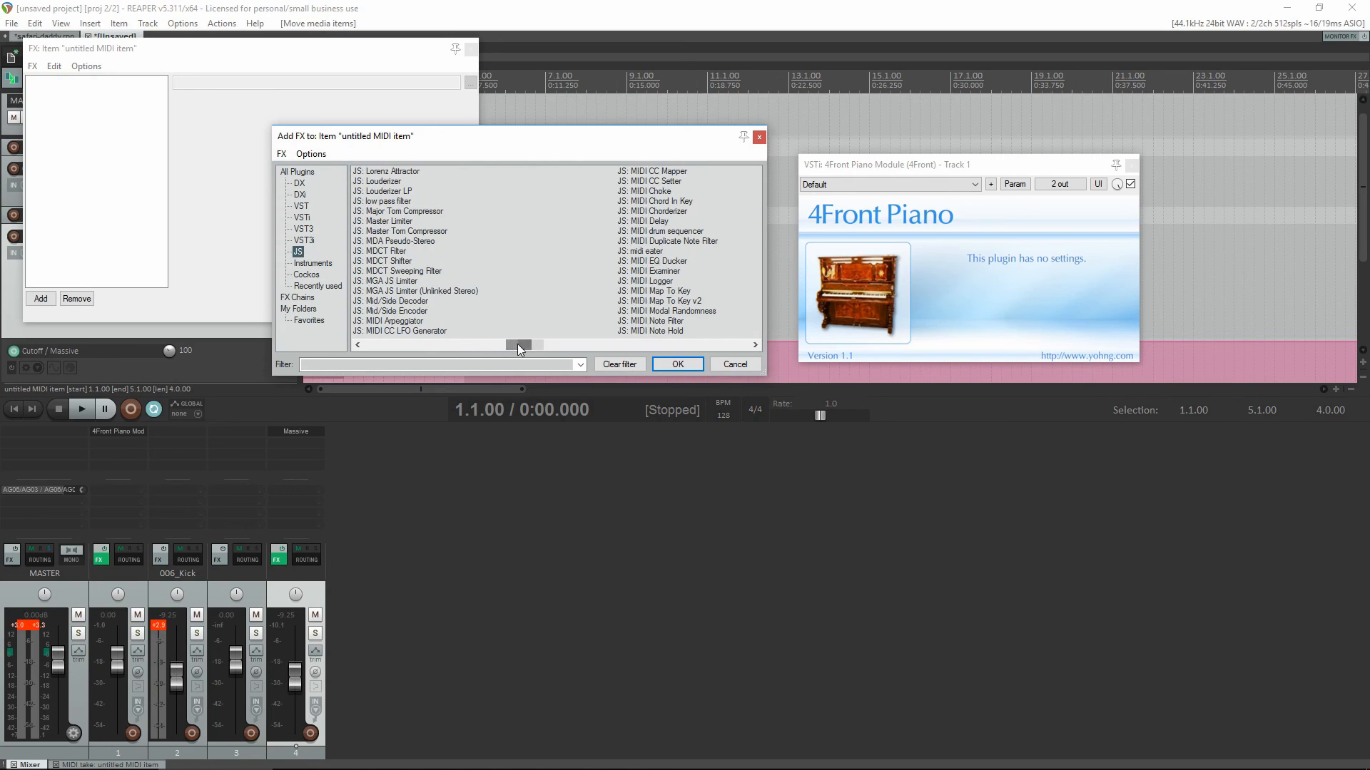
{"action": "double_click", "coordinate": [650, 182]}
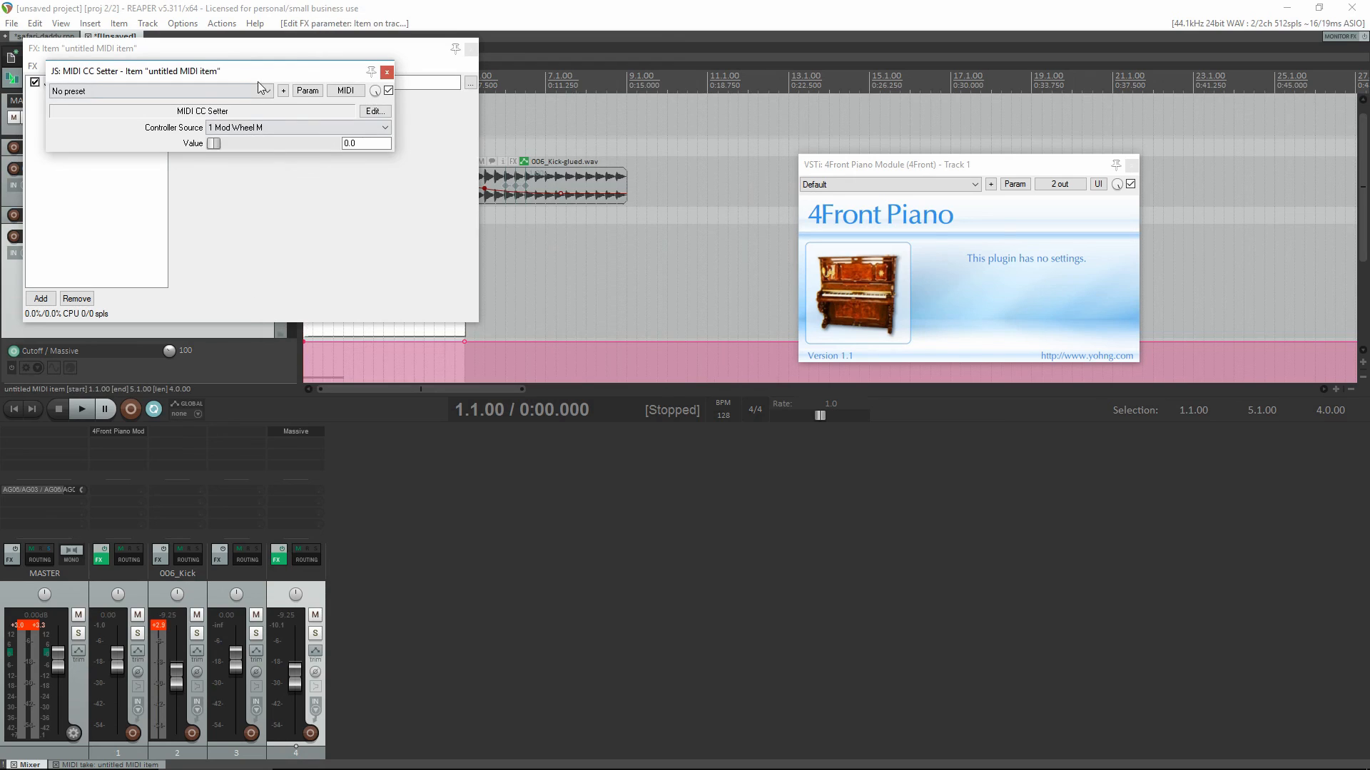
- Move the MIDI CC Setter window clear of the effects list and set its controller source to 110
{"action": "left_click_drag", "start_coordinate": [264, 72], "coordinate": [906, 147]}
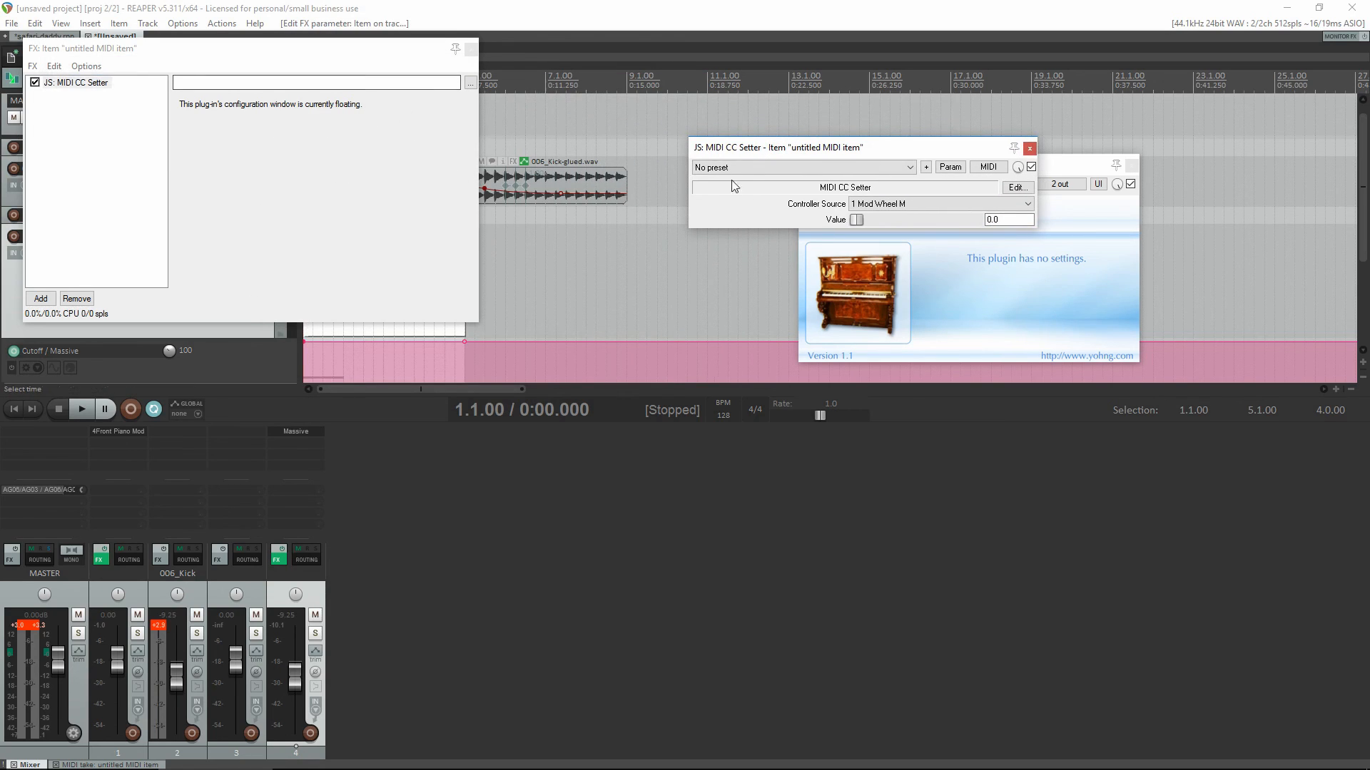
{"action": "left_click_drag", "start_coordinate": [824, 145], "coordinate": [661, 101]}
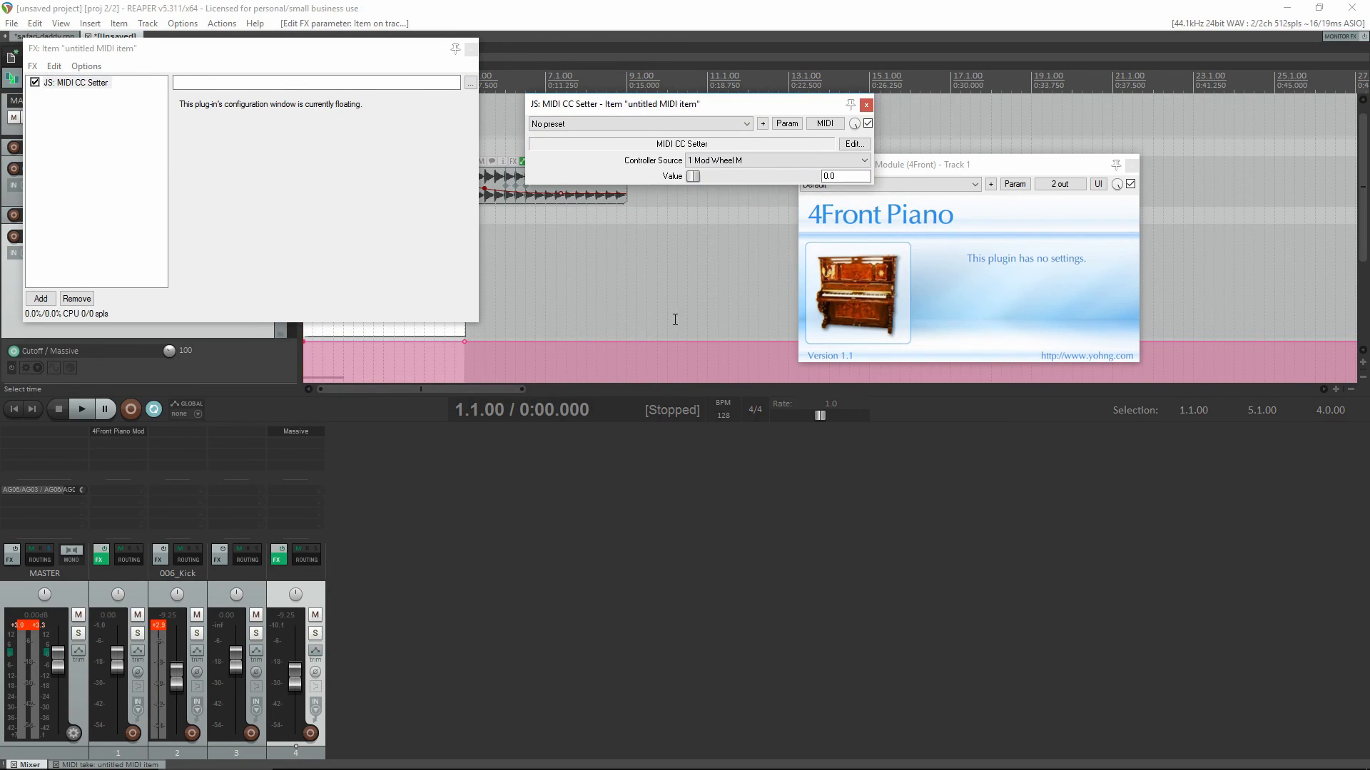
{"action": "left_click", "coordinate": [762, 159]}
{"action": "scroll", "coordinate": [761, 314], "scroll_direction": "down", "scroll_amount": 20}
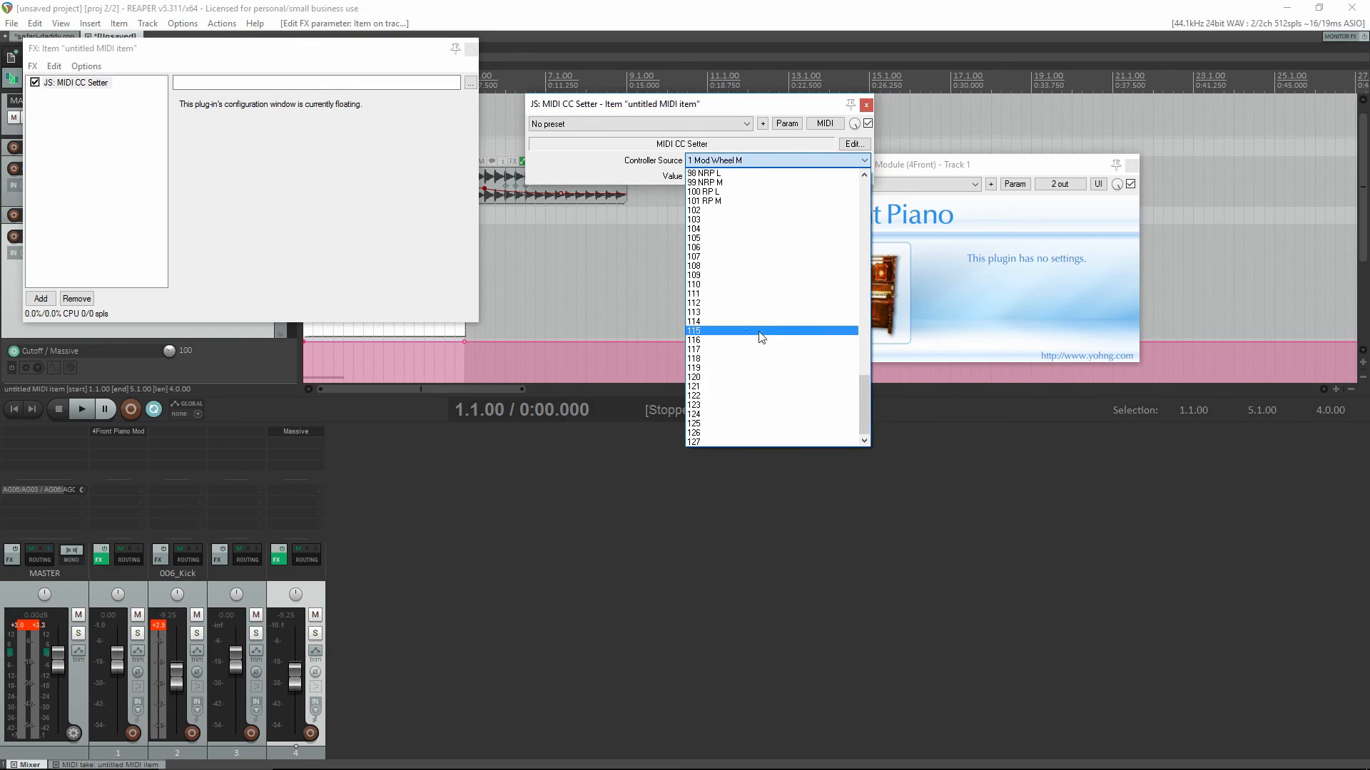
{"action": "left_click", "coordinate": [721, 285]}
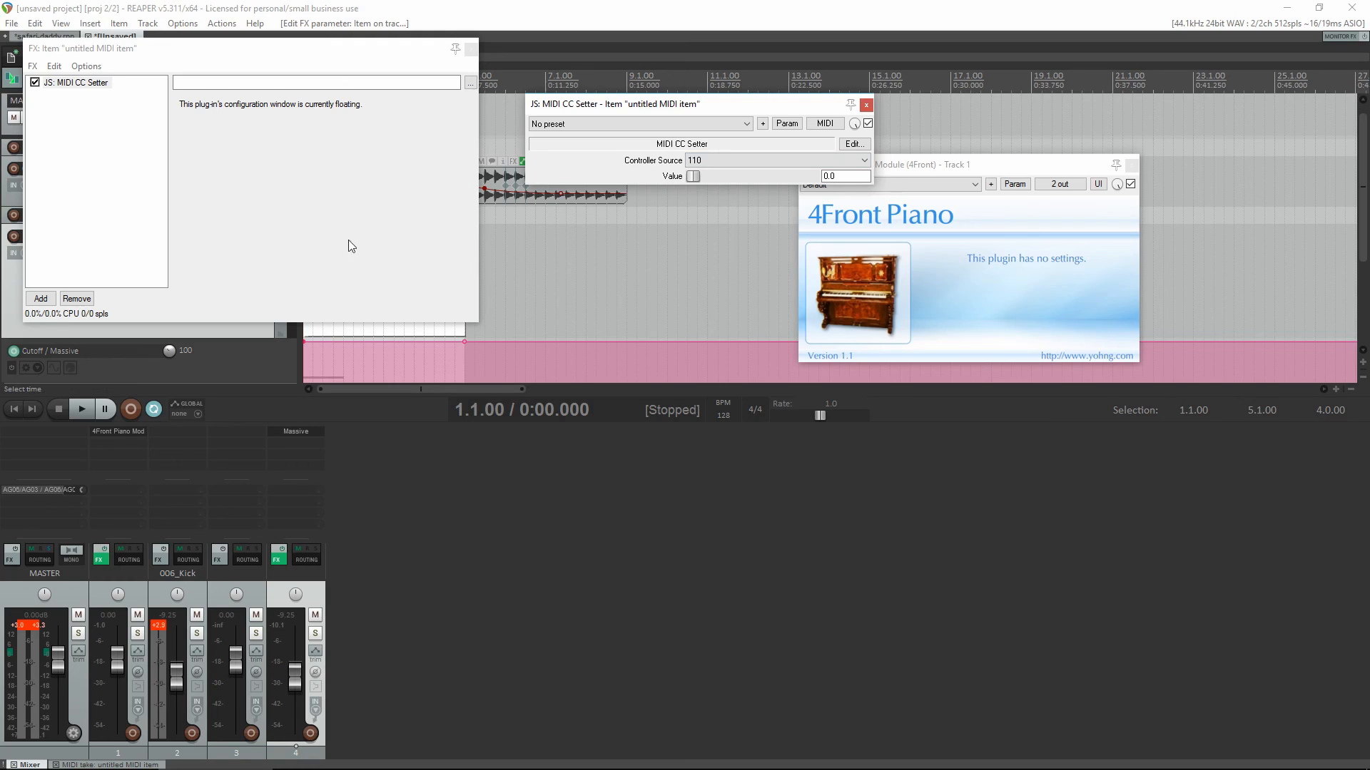
- Open Massive on track 4 and MIDI-learn its Wave 1 macro to controller 110 by playing back the project
{"action": "left_click", "coordinate": [299, 440]}
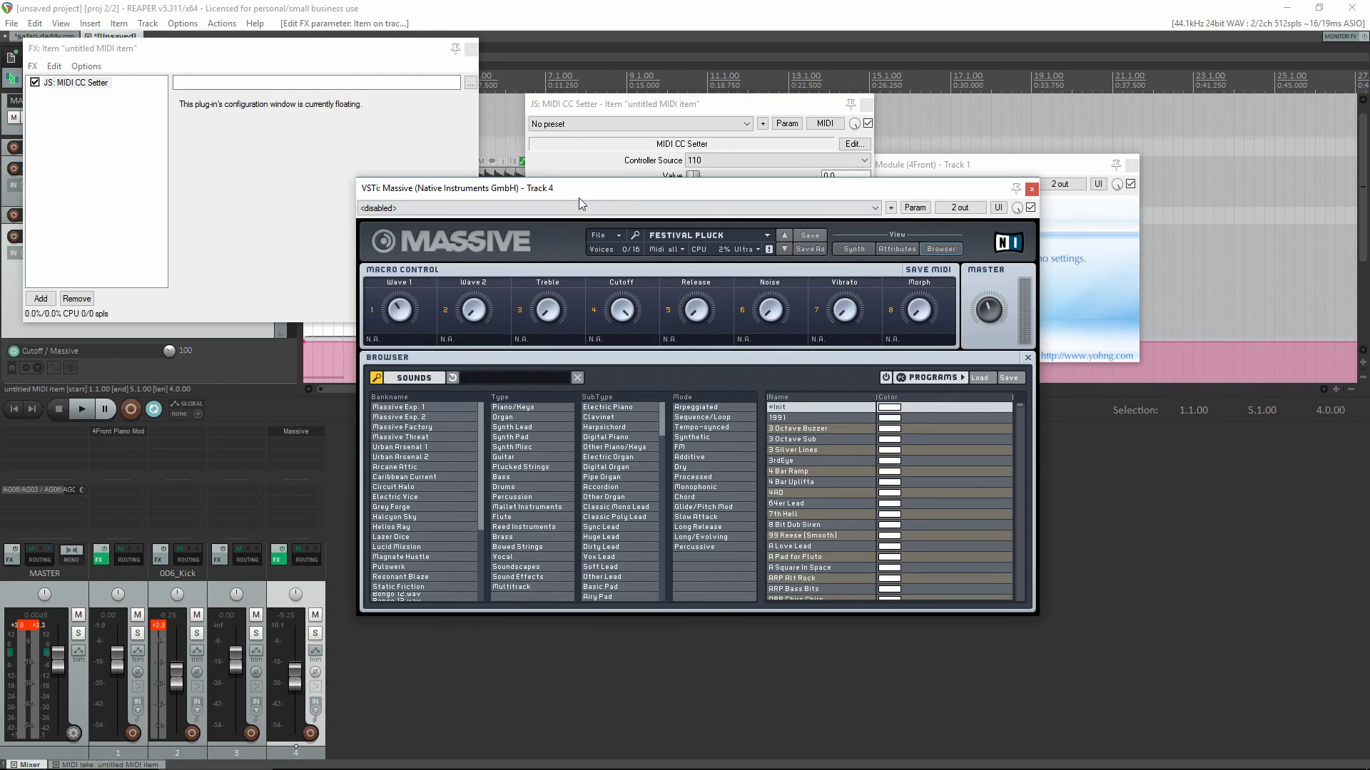
{"action": "left_click_drag", "start_coordinate": [580, 203], "coordinate": [473, 220]}
{"action": "right_click", "coordinate": [302, 331]}
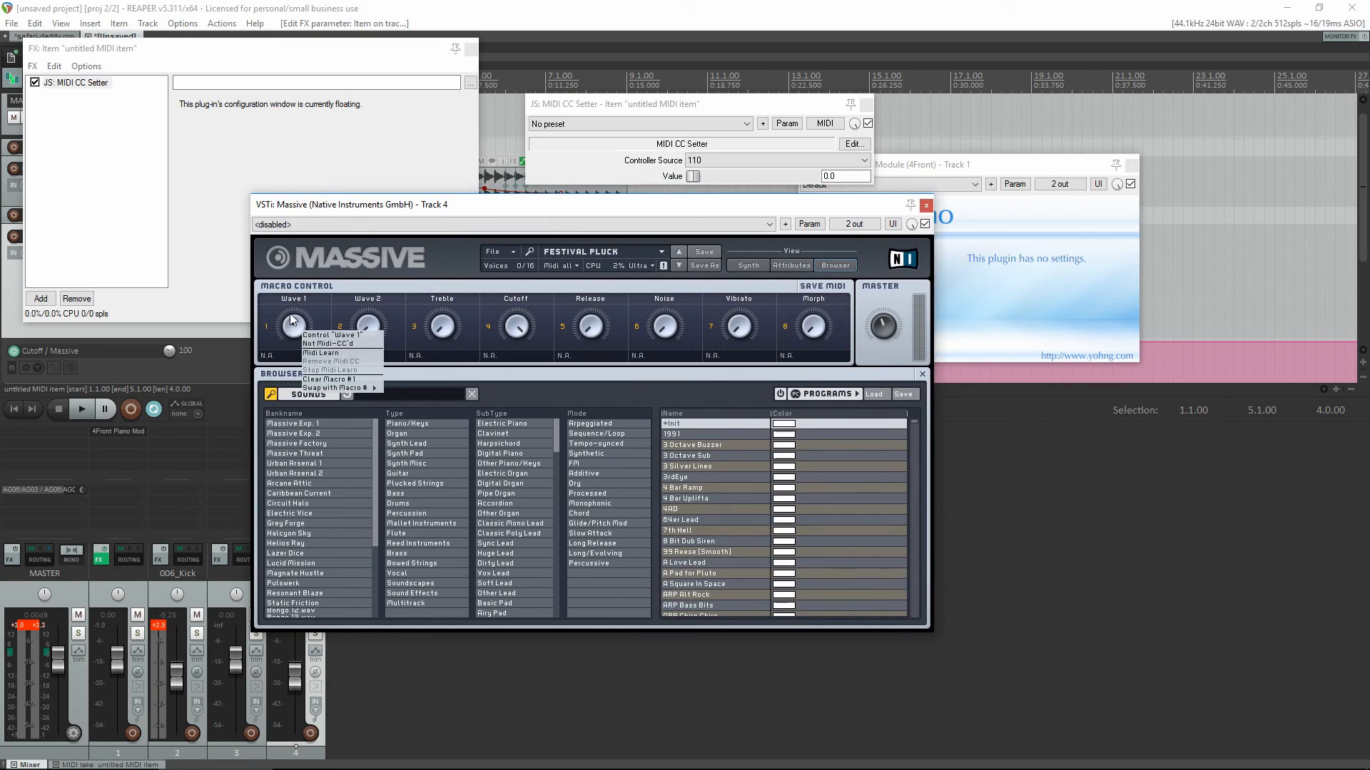
{"action": "left_click", "coordinate": [332, 354]}
{"action": "left_click", "coordinate": [562, 10]}
{"action": "key", "text": "space"}
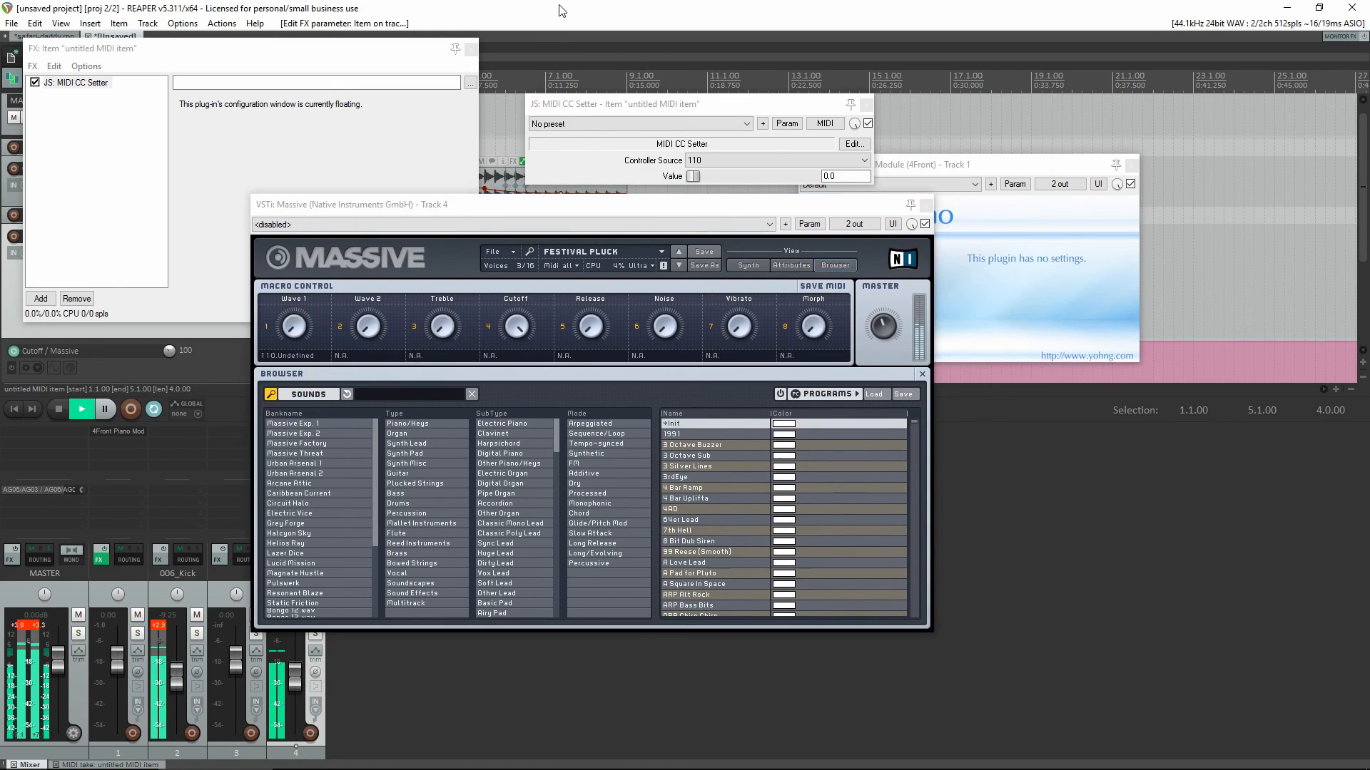
- Arrange the effect windows, test the MIDI CC Setter's Value control during playback, and close the take's effect windows
{"action": "left_click_drag", "start_coordinate": [492, 207], "coordinate": [604, 286]}
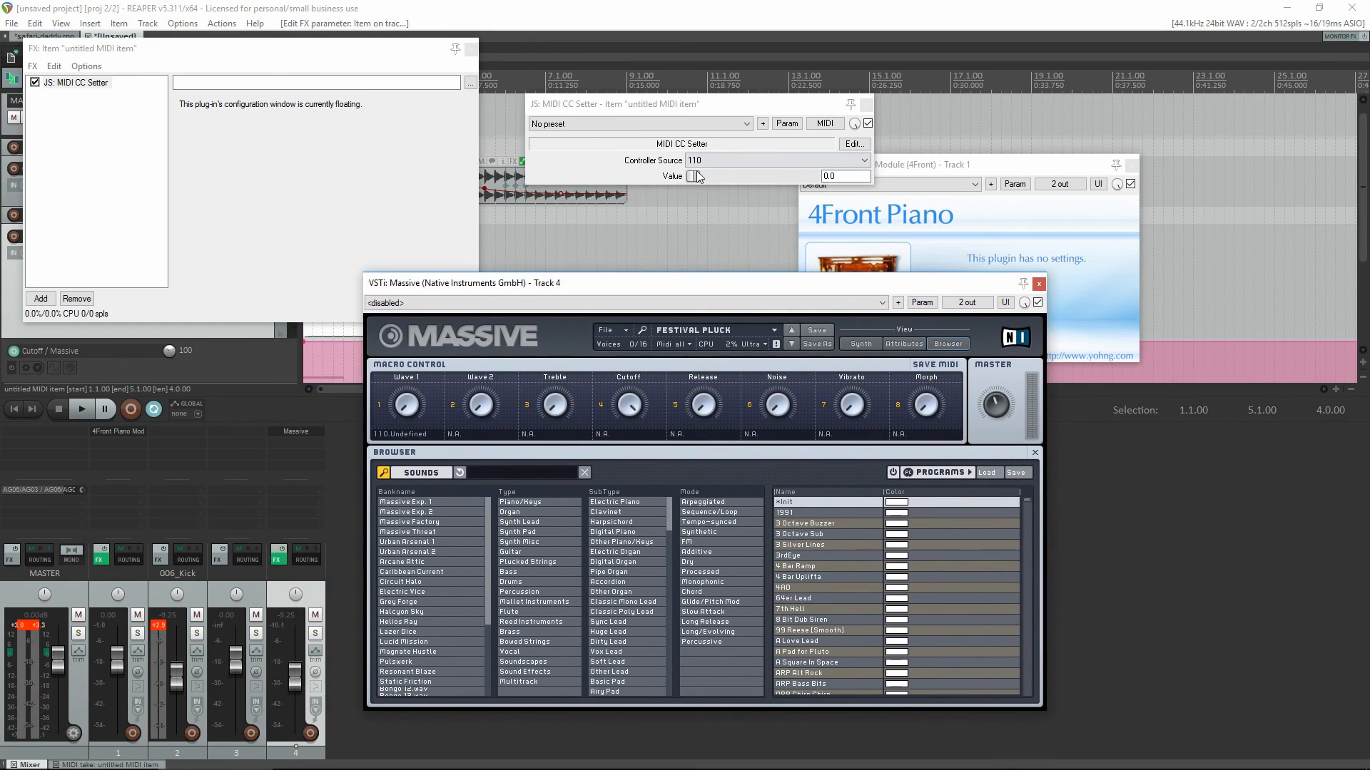
{"action": "left_click_drag", "start_coordinate": [355, 58], "coordinate": [702, 121]}
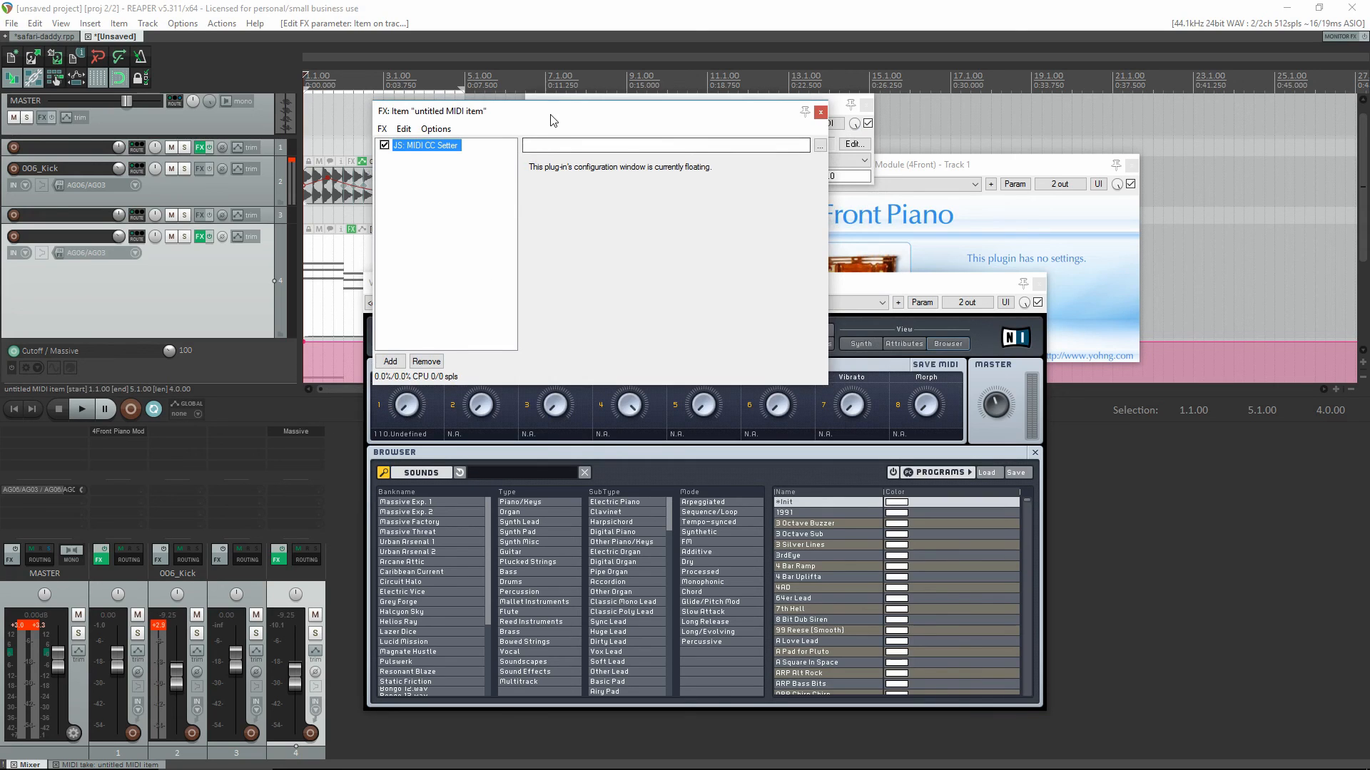
{"action": "left_click_drag", "start_coordinate": [550, 120], "coordinate": [286, 77]}
{"action": "key", "text": "space"}
{"action": "left_click_drag", "start_coordinate": [692, 175], "coordinate": [742, 173]}
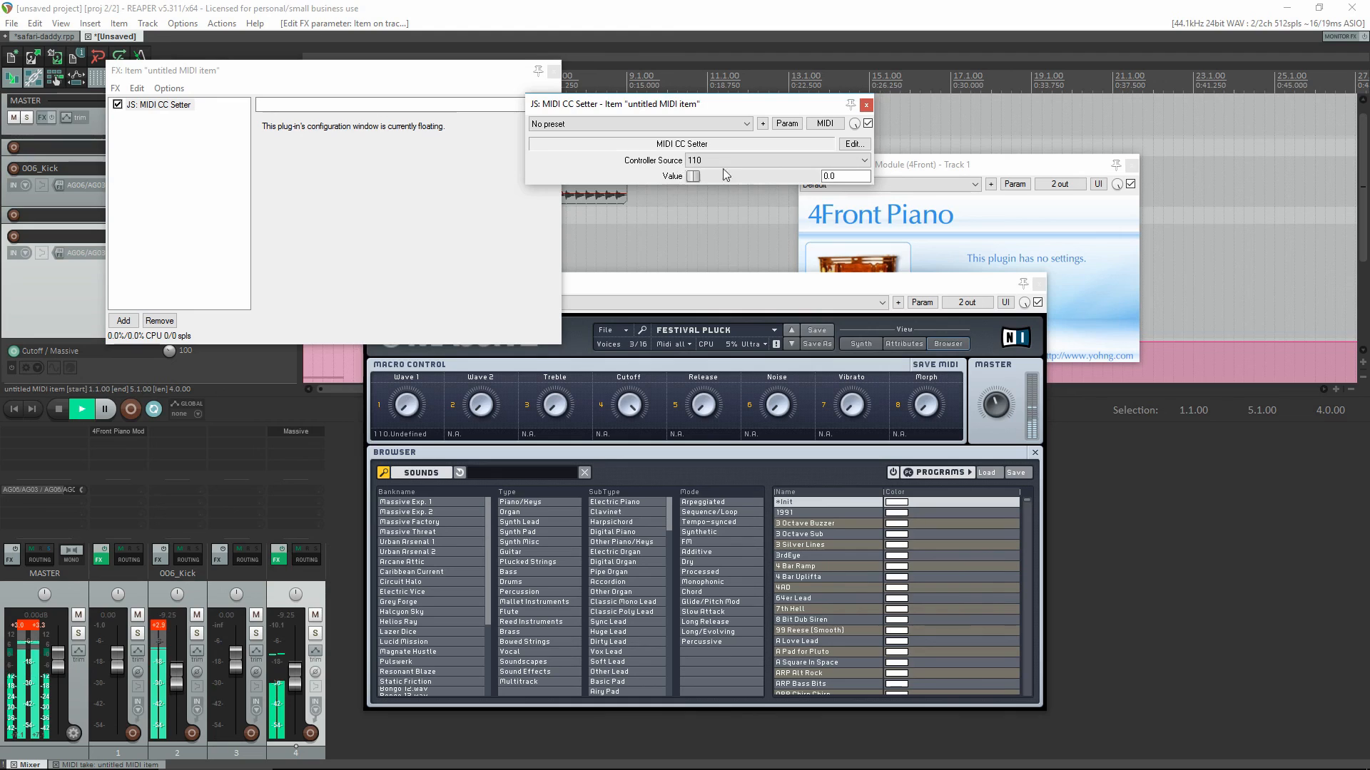
{"action": "left_click", "coordinate": [866, 105]}
{"action": "left_click", "coordinate": [553, 71]}
- Enable the MIDI CC Setter's Value envelope for the take of track 4's MIDI item
{"action": "right_click", "coordinate": [338, 255]}
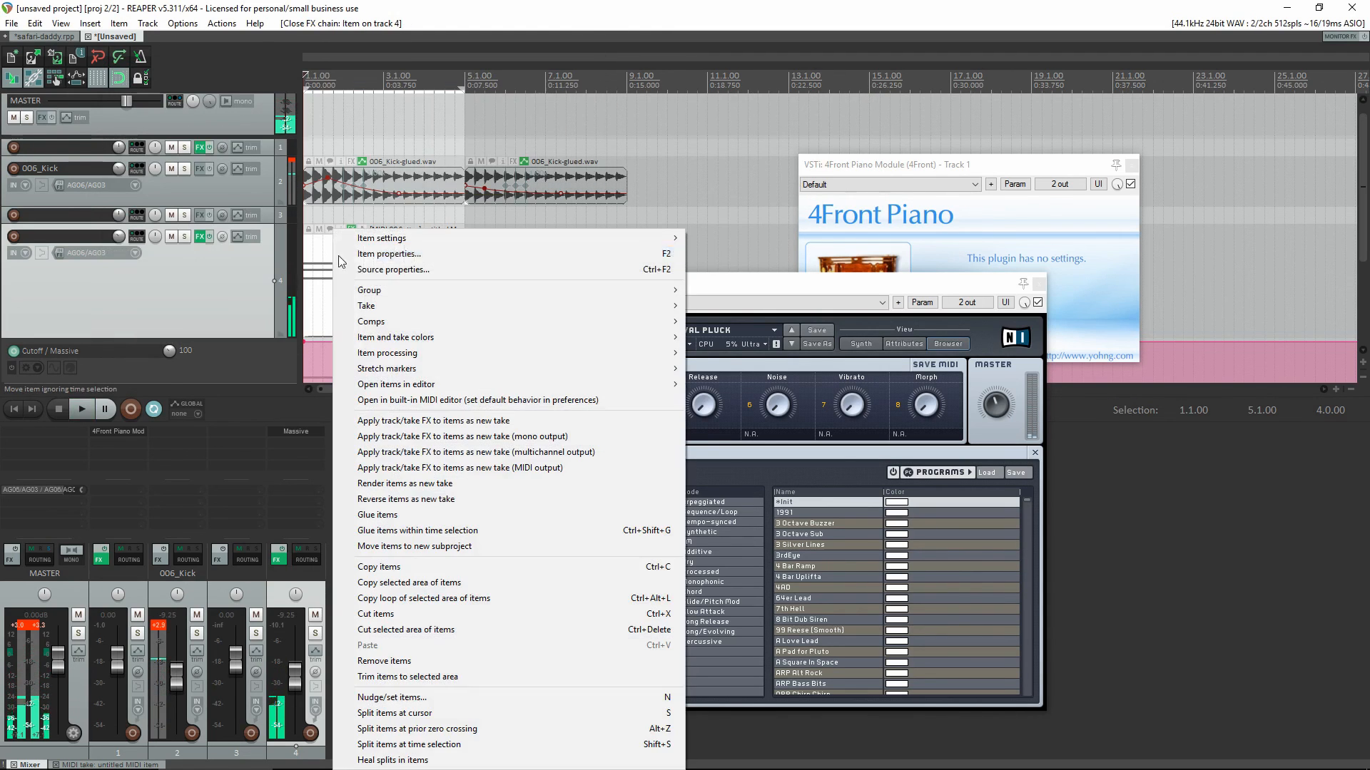
{"action": "left_click", "coordinate": [315, 246]}
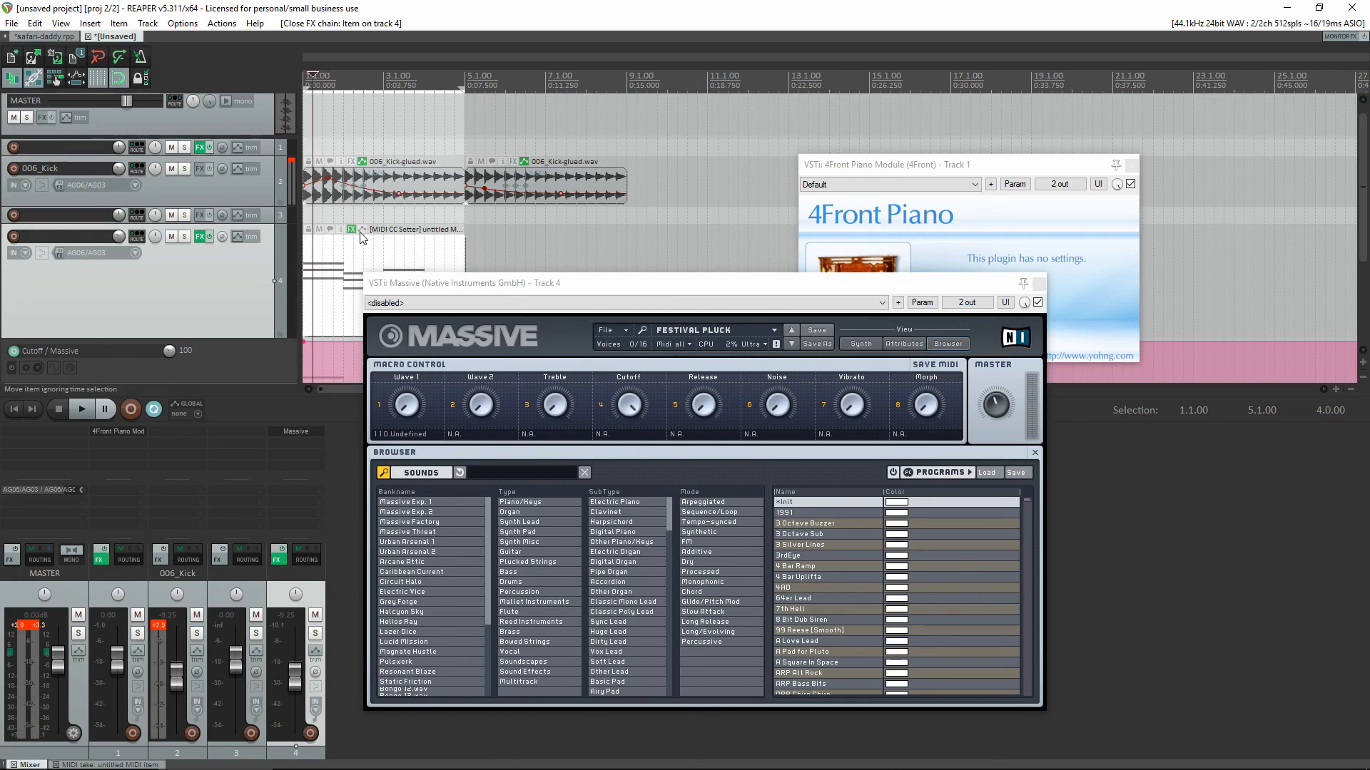
{"action": "left_click", "coordinate": [362, 230]}
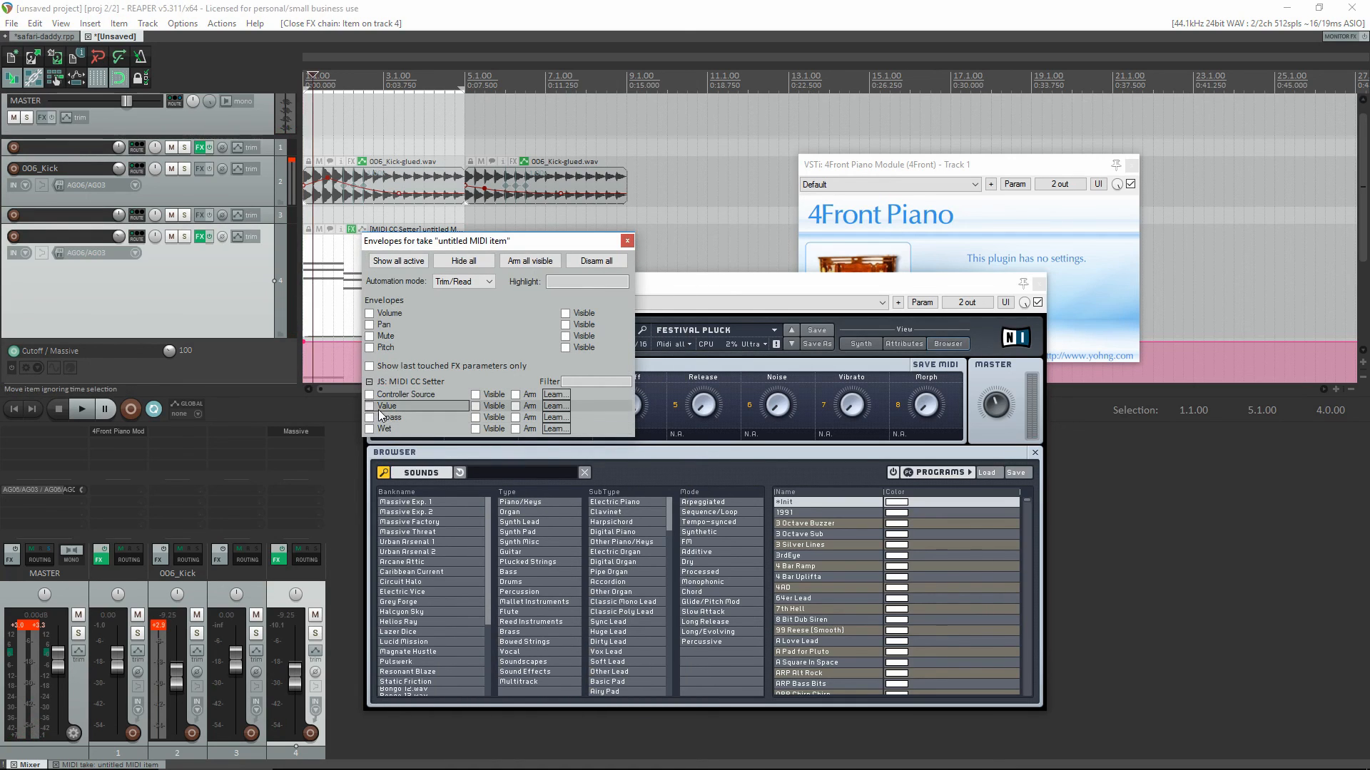
{"action": "left_click", "coordinate": [627, 241]}
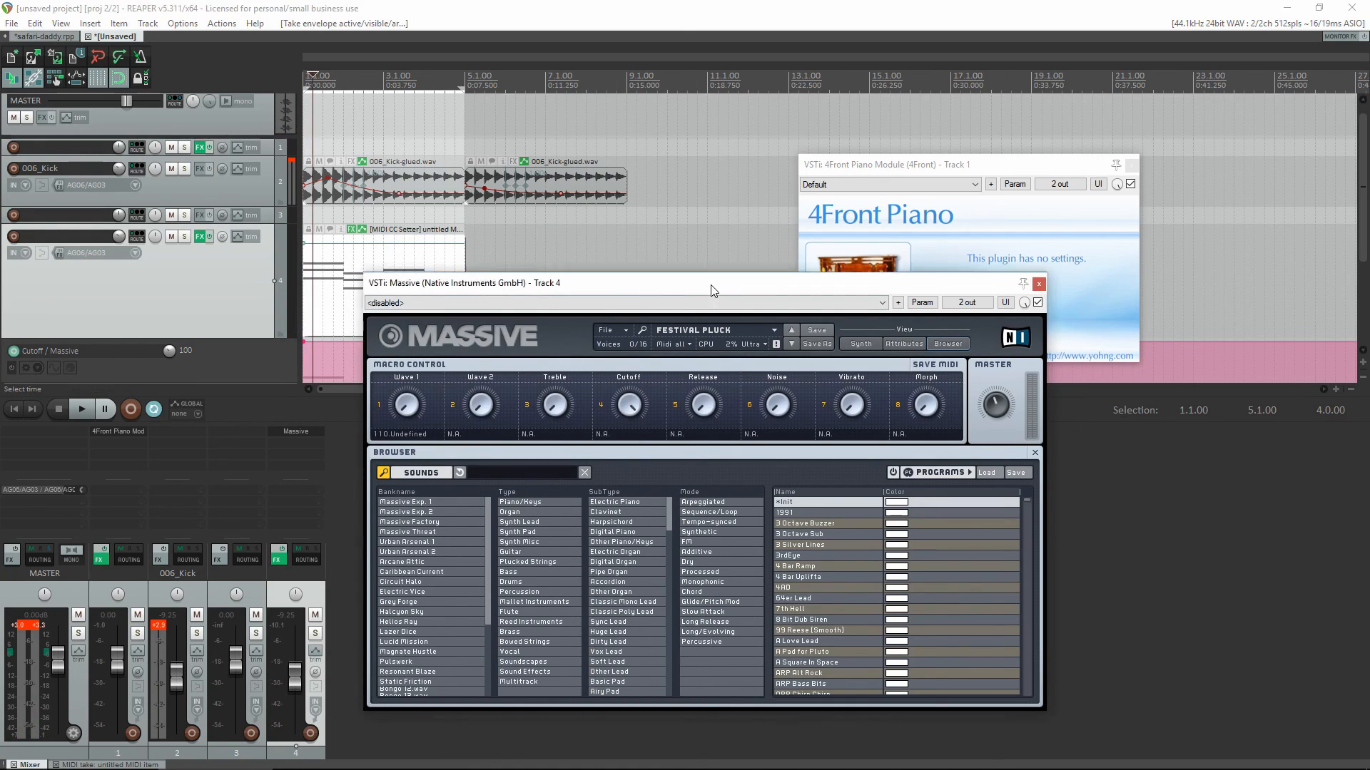
- Draw a zigzag of points on the take's Value envelope across roughly the first one and a half bars
{"action": "scroll", "coordinate": [345, 309], "scroll_direction": "up", "scroll_amount": 4}
{"action": "key", "text": "space"}
{"action": "key", "text": "space"}
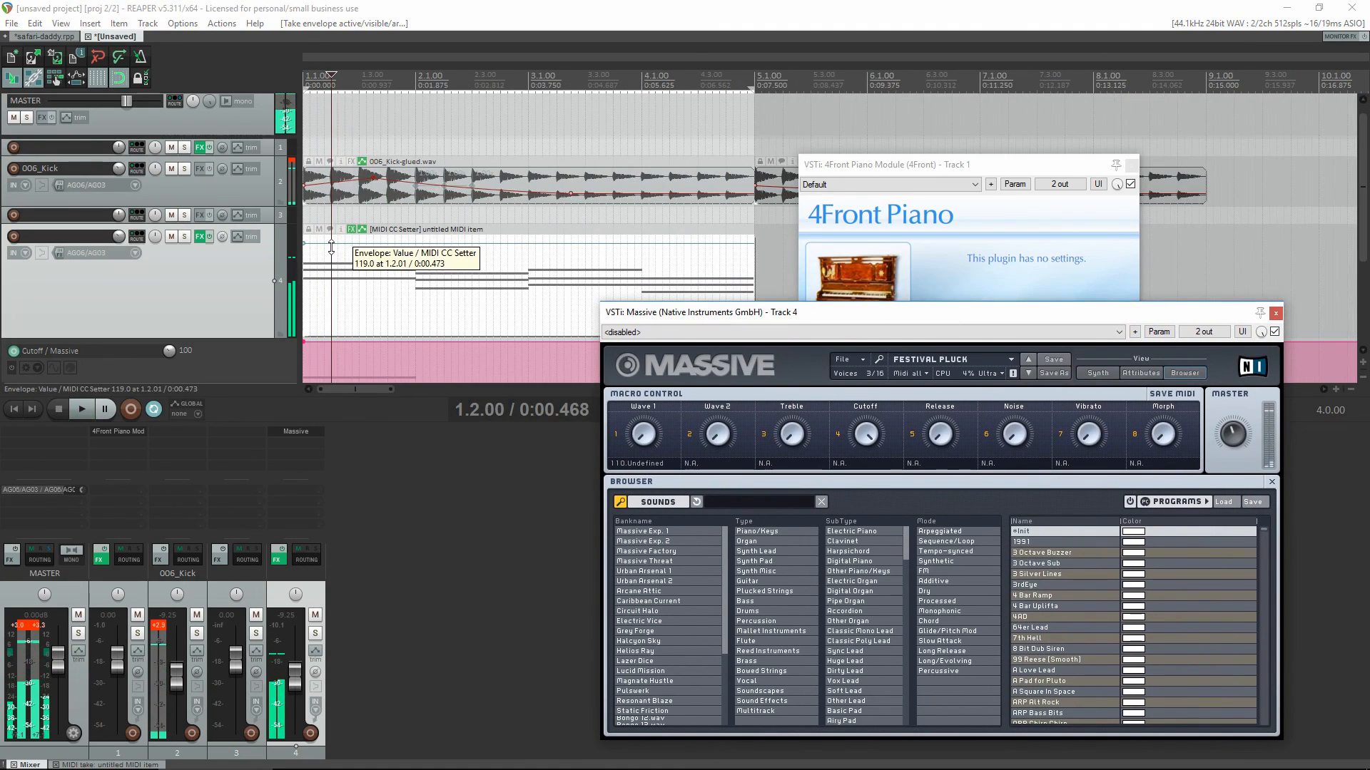
{"action": "left_click_drag", "start_coordinate": [332, 245], "coordinate": [324, 324]}
{"action": "left_click", "coordinate": [366, 267]}
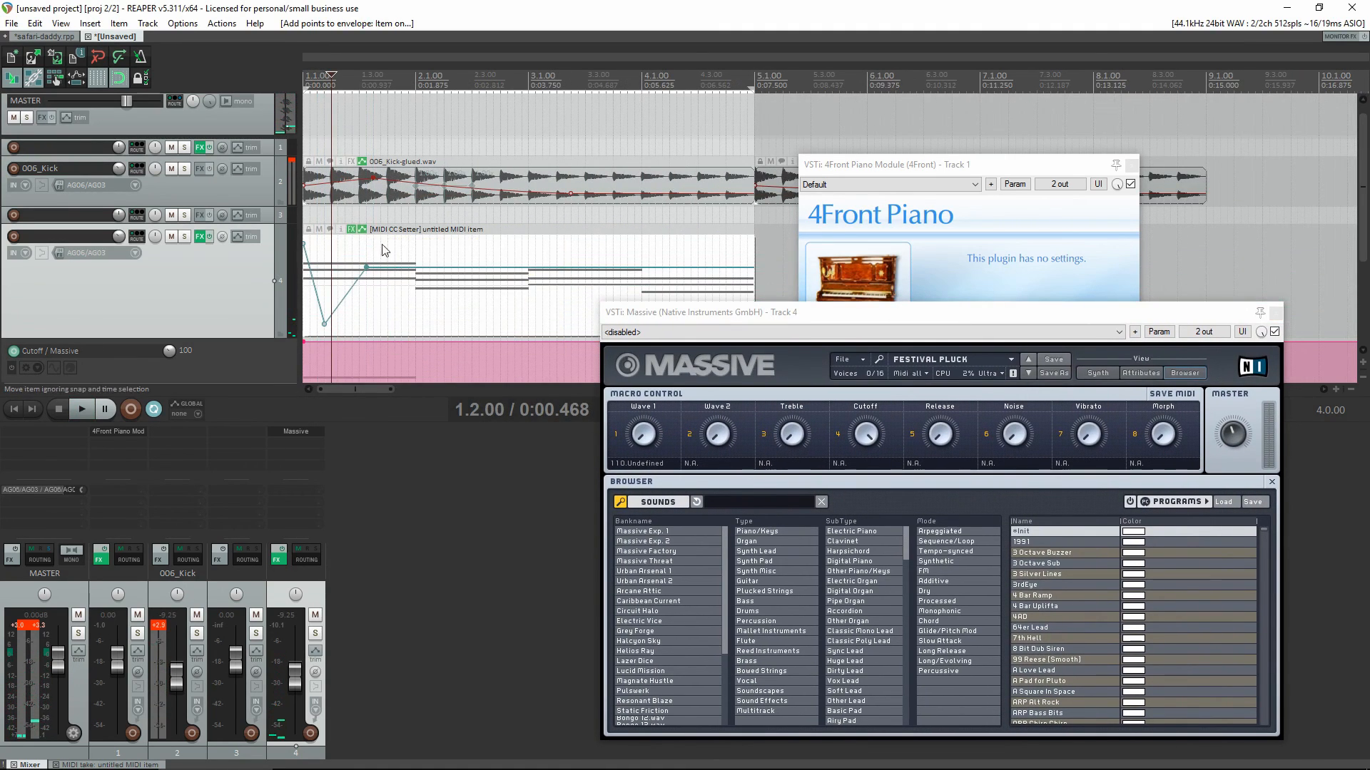
{"action": "mouse_move", "coordinate": [402, 270]}
{"action": "left_mouse_down"}
{"action": "mouse_move", "coordinate": [401, 319]}
{"action": "mouse_move", "coordinate": [422, 263]}
{"action": "left_mouse_up"}
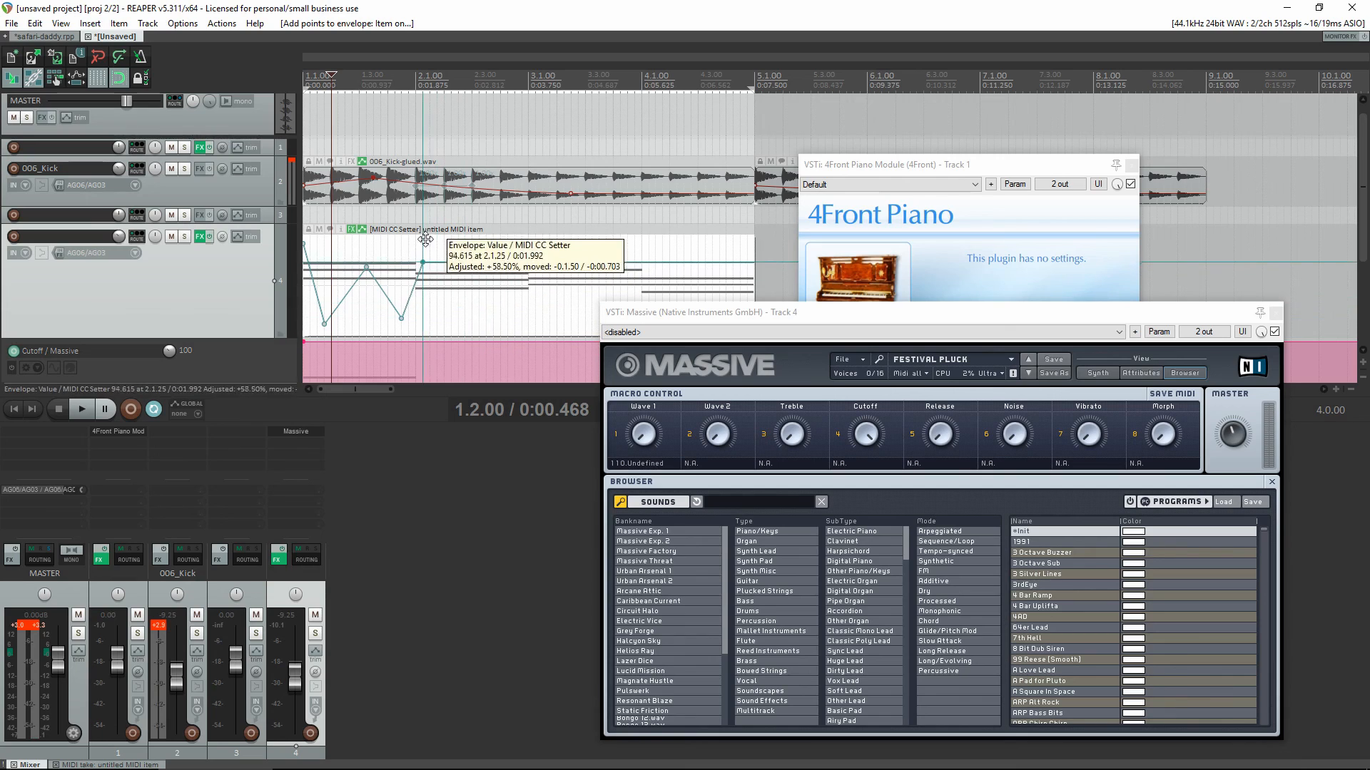
{"action": "left_click_drag", "start_coordinate": [508, 266], "coordinate": [485, 316]}
- During playback, raise the last Value envelope peak to 127 at 2.3.50 and extend the zigzag into bar 3
{"action": "key", "text": "space"}
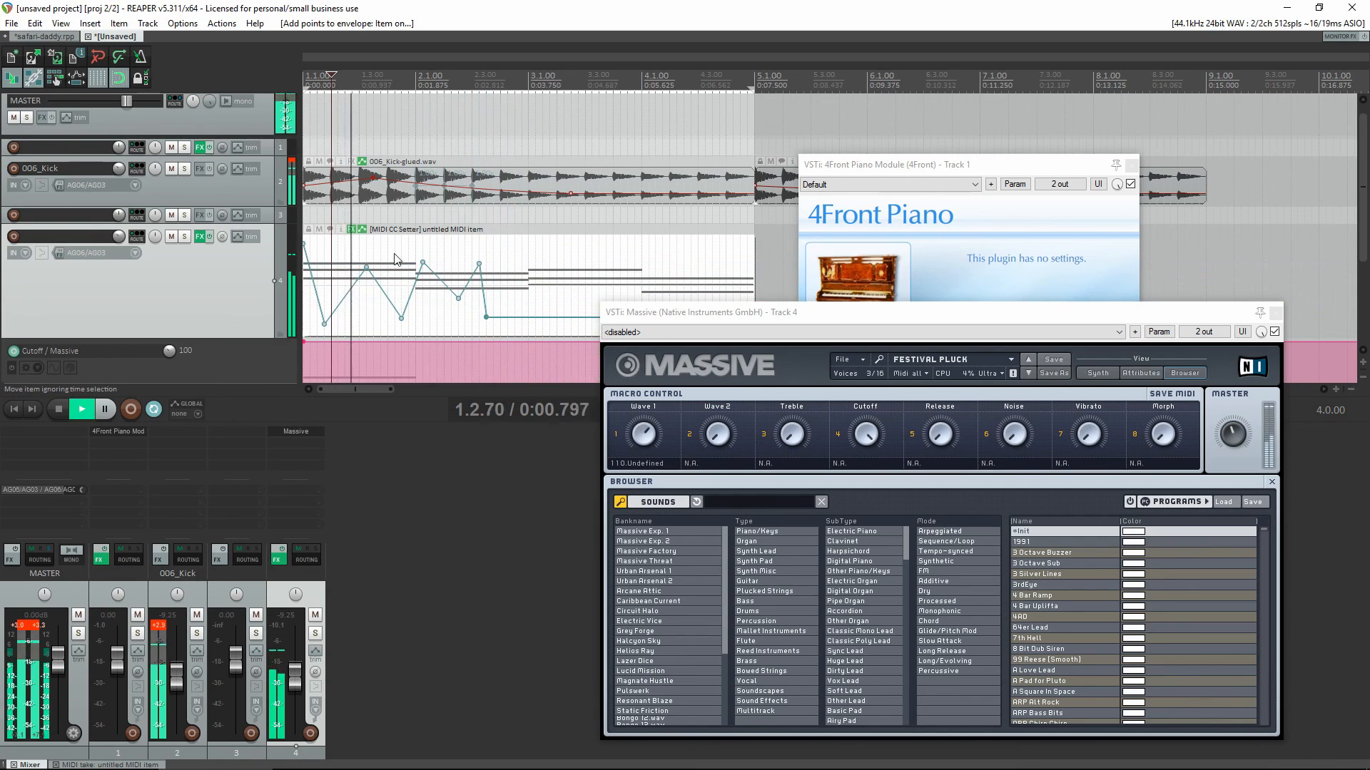
{"action": "left_click_drag", "start_coordinate": [478, 264], "coordinate": [500, 193]}
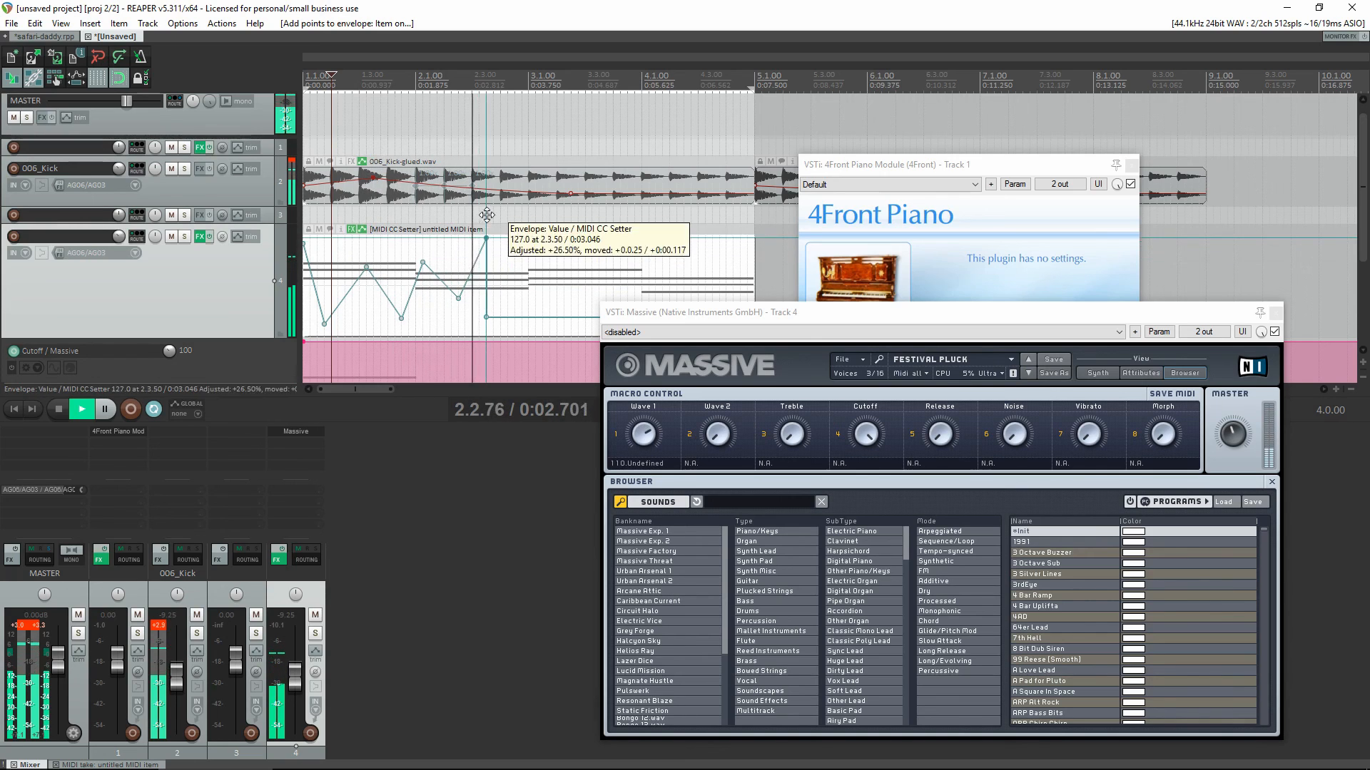
{"action": "left_click_drag", "start_coordinate": [564, 300], "coordinate": [605, 349]}
- Copy track 4's MIDI item with its take envelope to 5.1.00 and play the copy from there
{"action": "scroll", "coordinate": [529, 264], "scroll_direction": "down", "scroll_amount": 5}
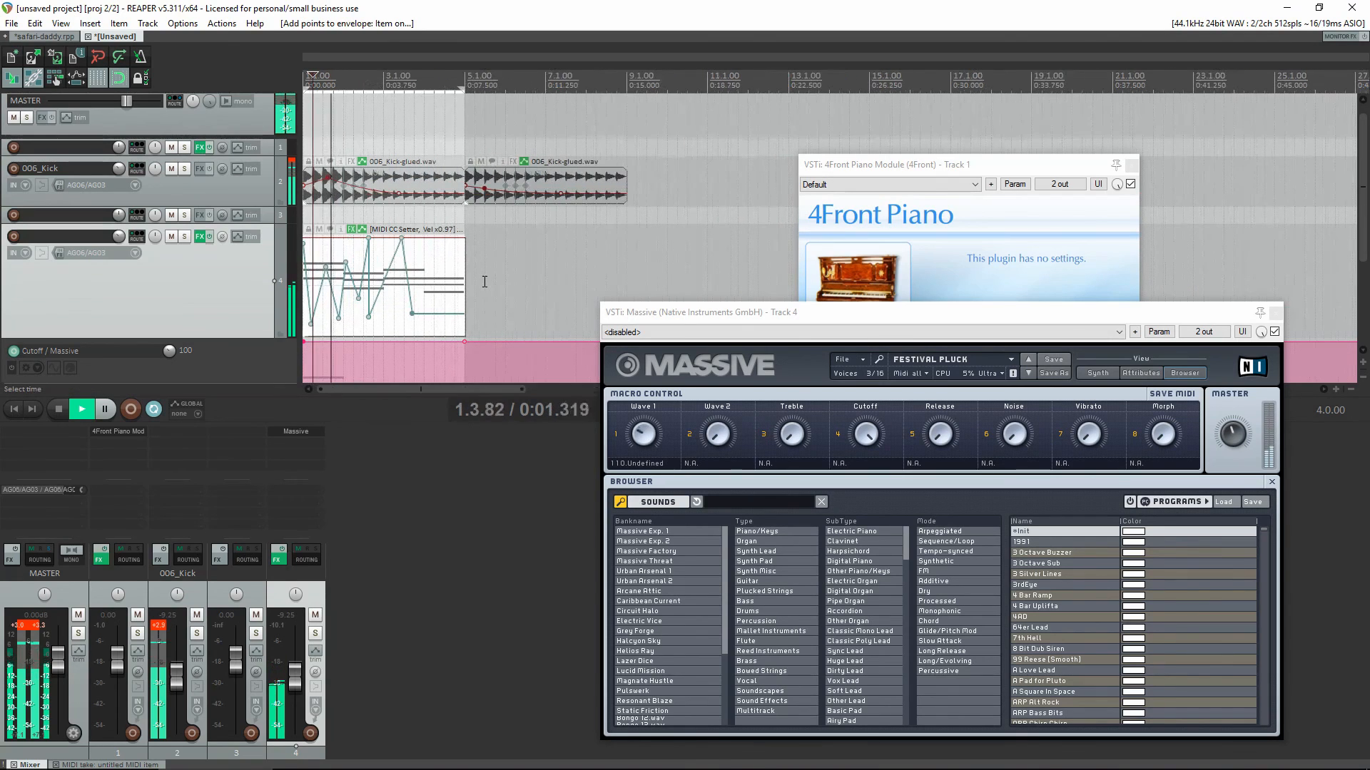
{"action": "left_click_drag", "start_coordinate": [409, 284], "coordinate": [526, 282]}
{"action": "left_click", "coordinate": [421, 119]}
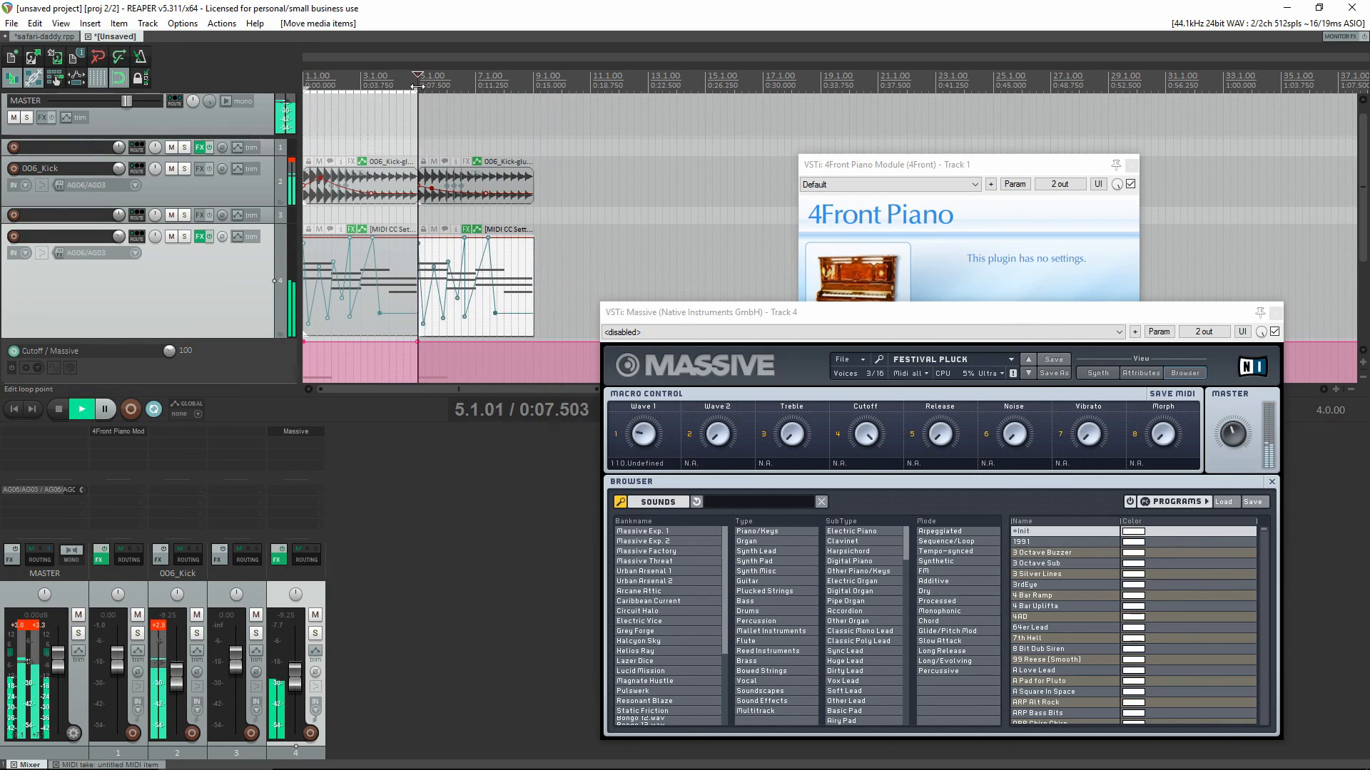
{"action": "key", "text": "space"}
- Draw a zigzag on track 4's Cutoff envelope beneath the first MIDI item, between 1.1.00 and 5.1.00
{"action": "scroll", "coordinate": [263, 320], "scroll_direction": "down", "scroll_amount": 3}
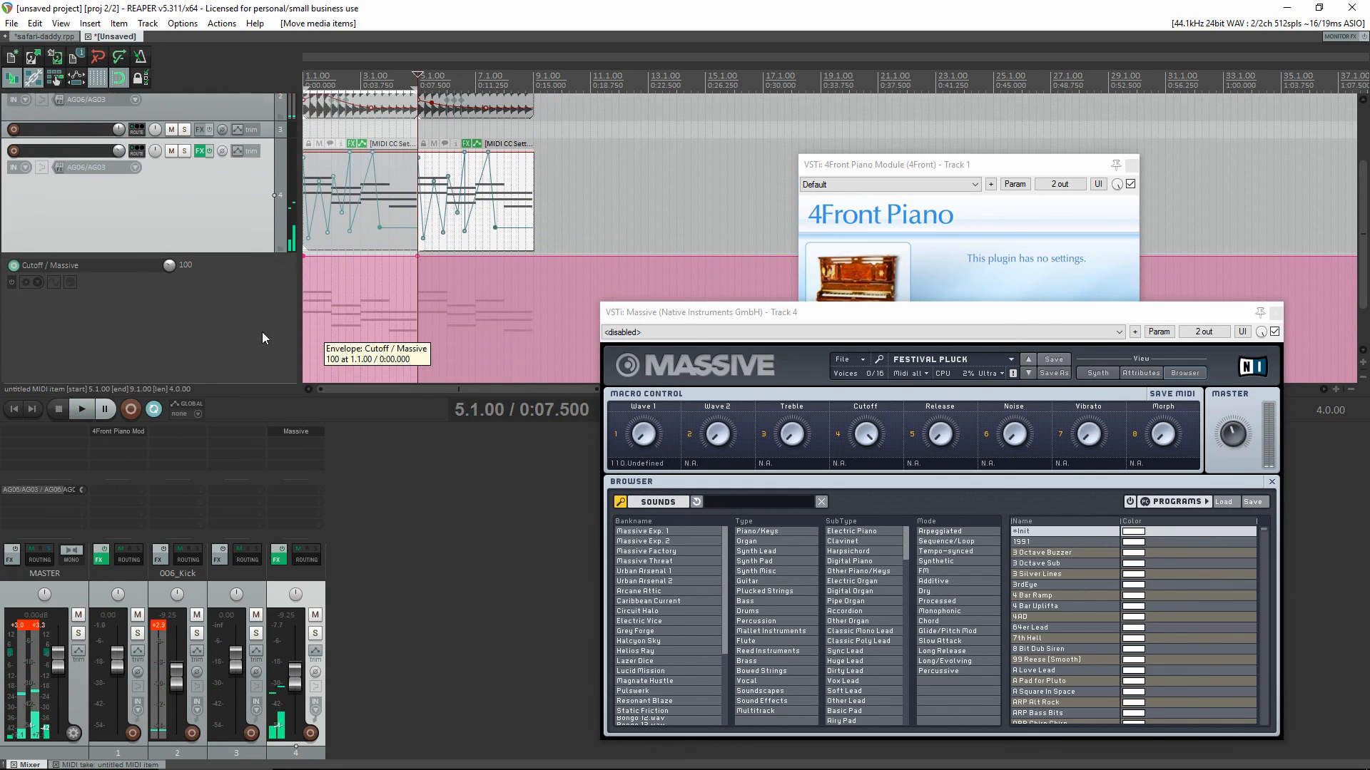
{"action": "scroll", "coordinate": [364, 295], "scroll_direction": "up", "scroll_amount": 2}
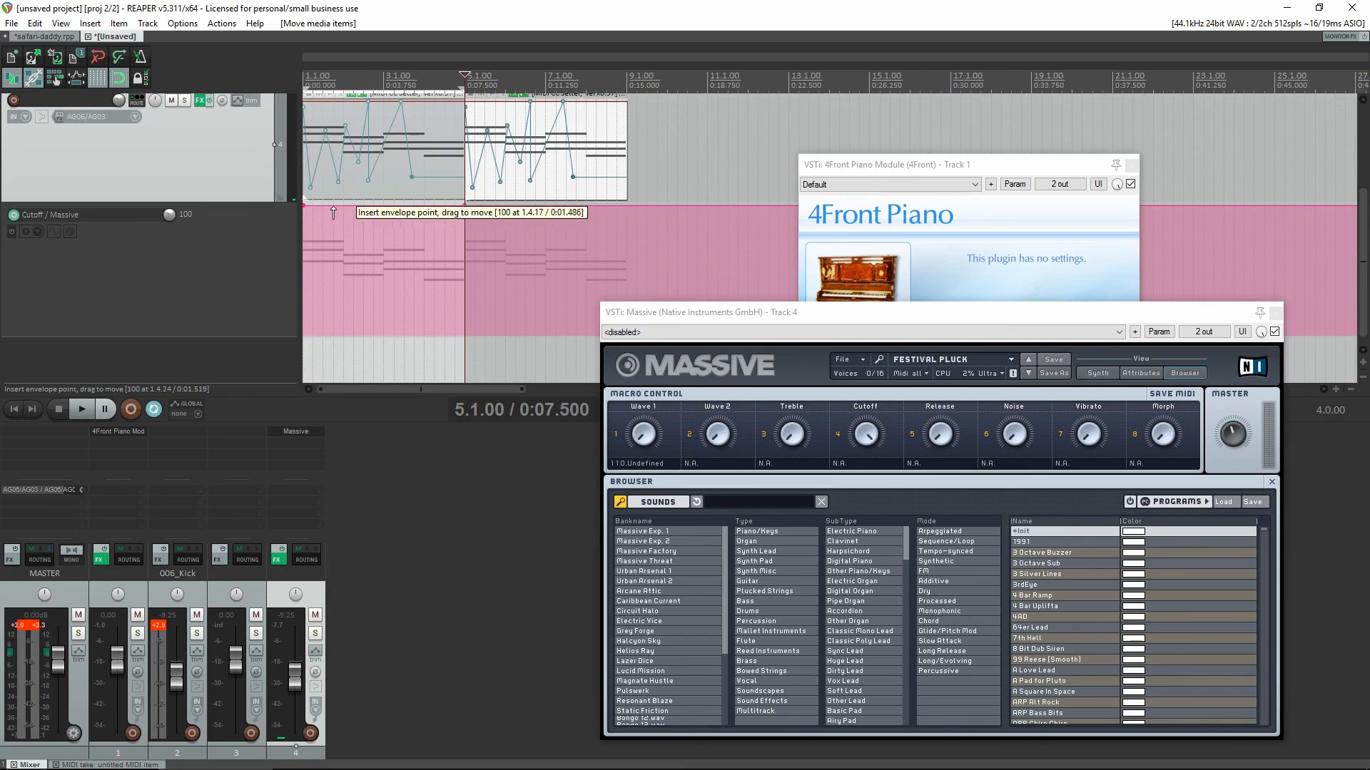
{"action": "left_click", "coordinate": [322, 295]}
{"action": "left_click_drag", "start_coordinate": [357, 267], "coordinate": [394, 315]}
{"action": "left_click_drag", "start_coordinate": [436, 246], "coordinate": [457, 319]}
- Move the second MIDI item to about bar 22, then make and delete a test copy of the first at about bar 10
{"action": "scroll", "coordinate": [450, 283], "scroll_direction": "down", "scroll_amount": 3}
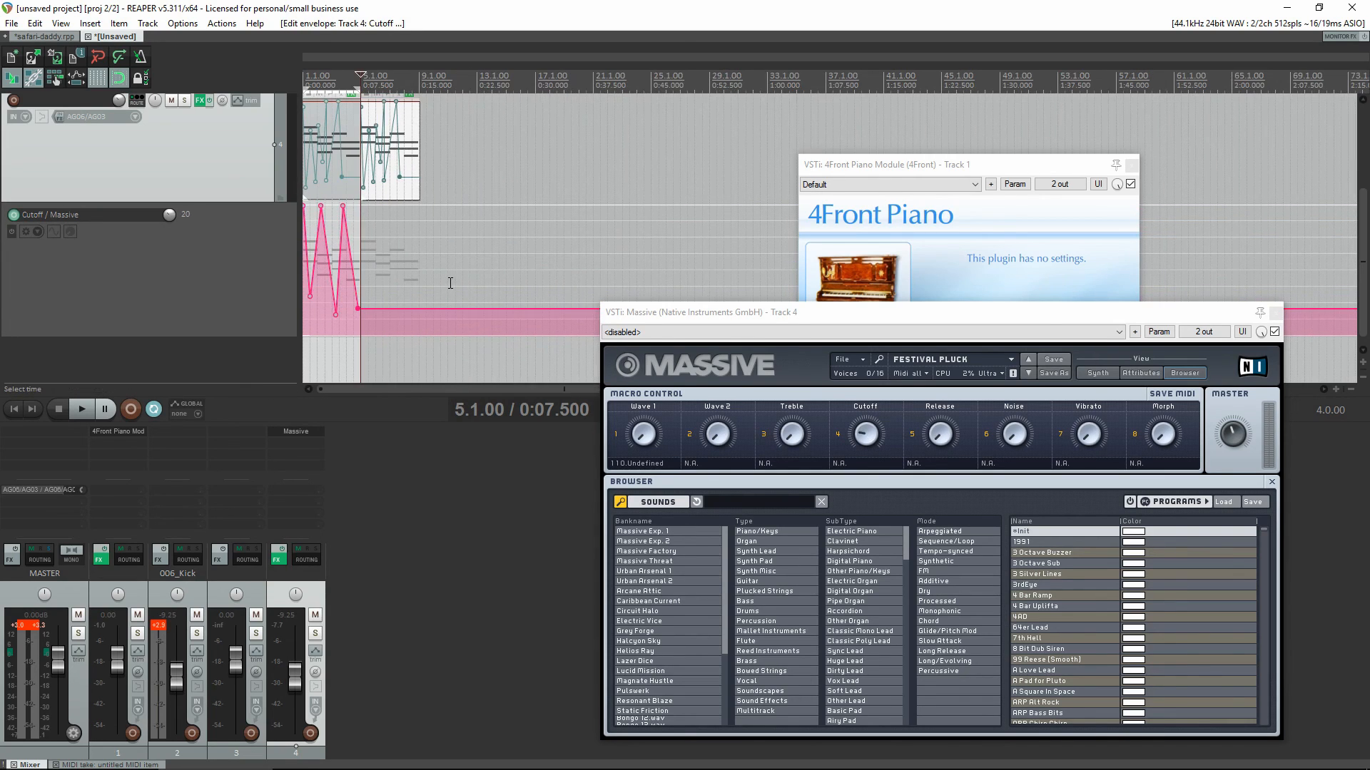
{"action": "left_click_drag", "start_coordinate": [412, 132], "coordinate": [659, 133]}
{"action": "left_click", "coordinate": [353, 141]}
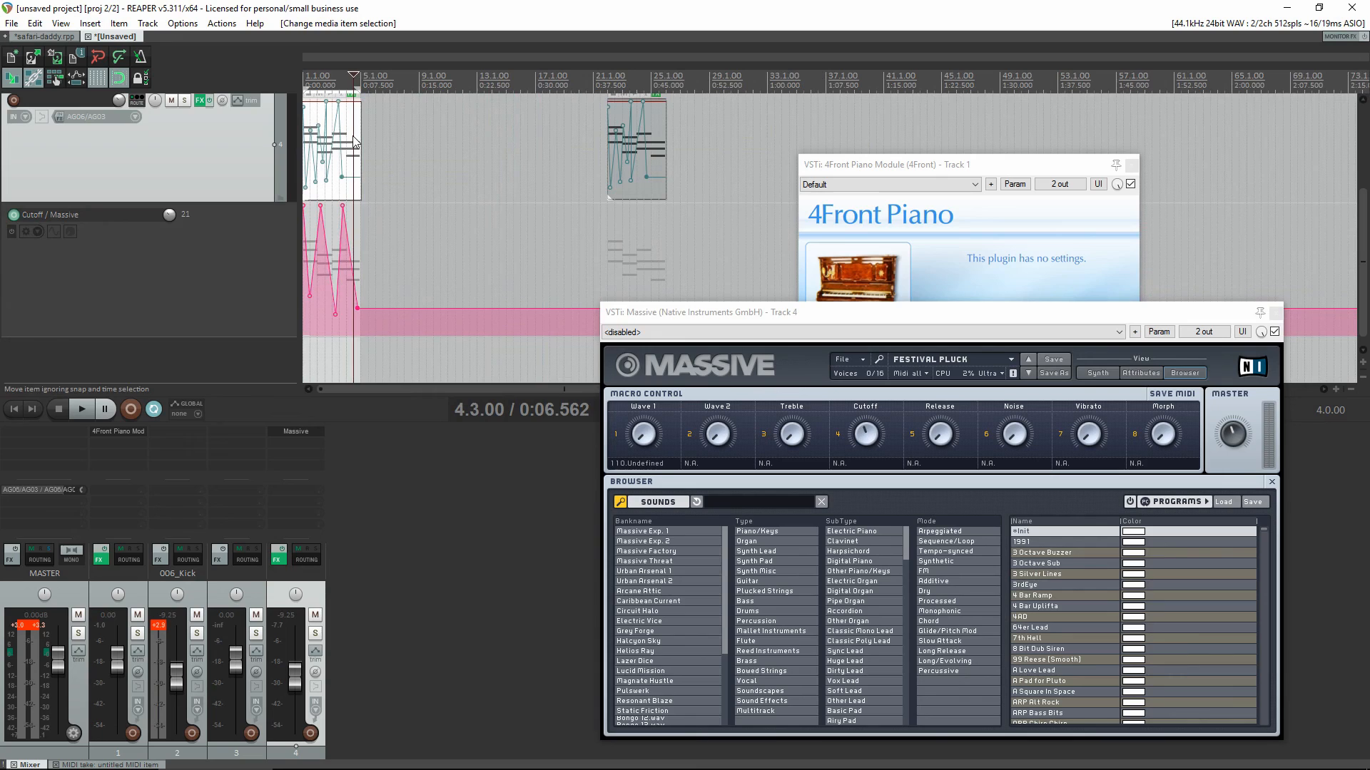
{"action": "left_click_drag", "start_coordinate": [354, 140], "coordinate": [451, 220]}
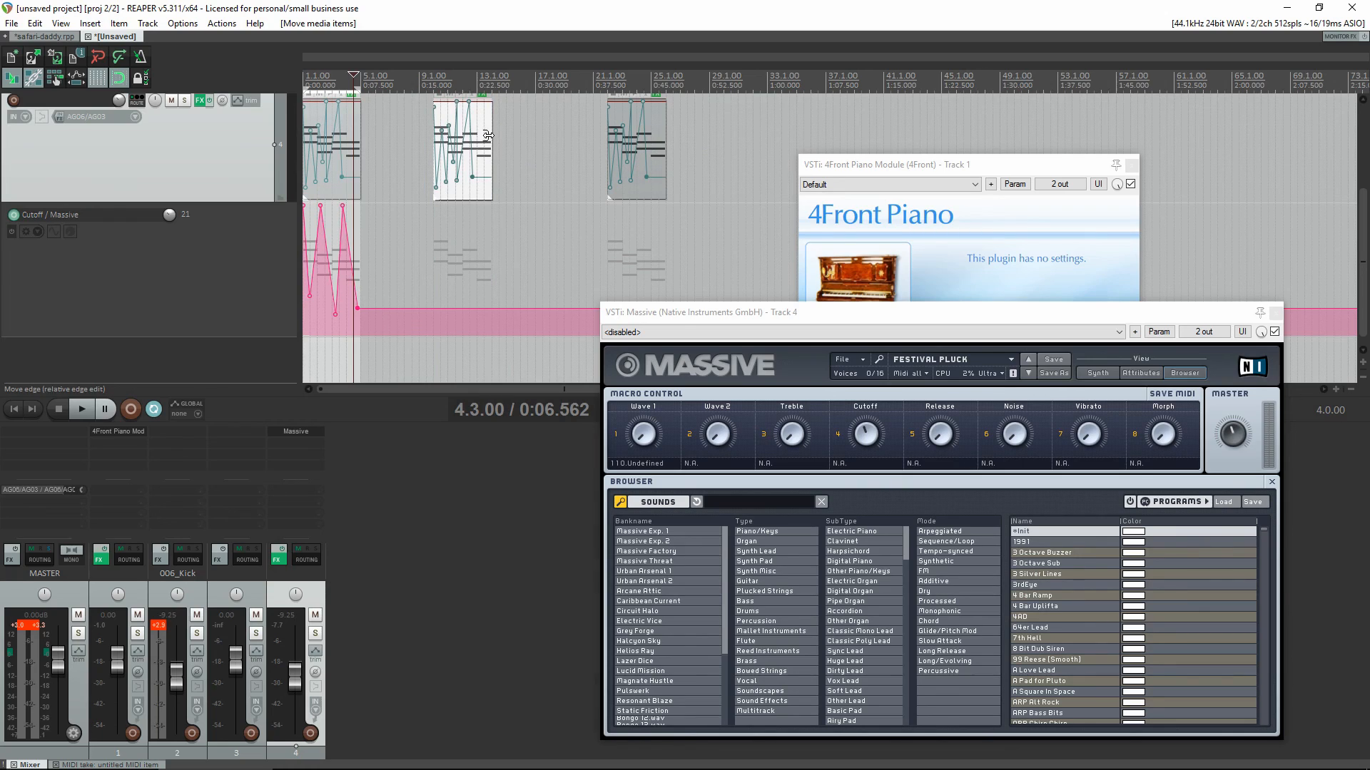
{"action": "key", "text": "Delete"}
- Copy the first MIDI item together with its Cutoff envelope points to about bar 11, and undo the copy
{"action": "left_click", "coordinate": [351, 121]}
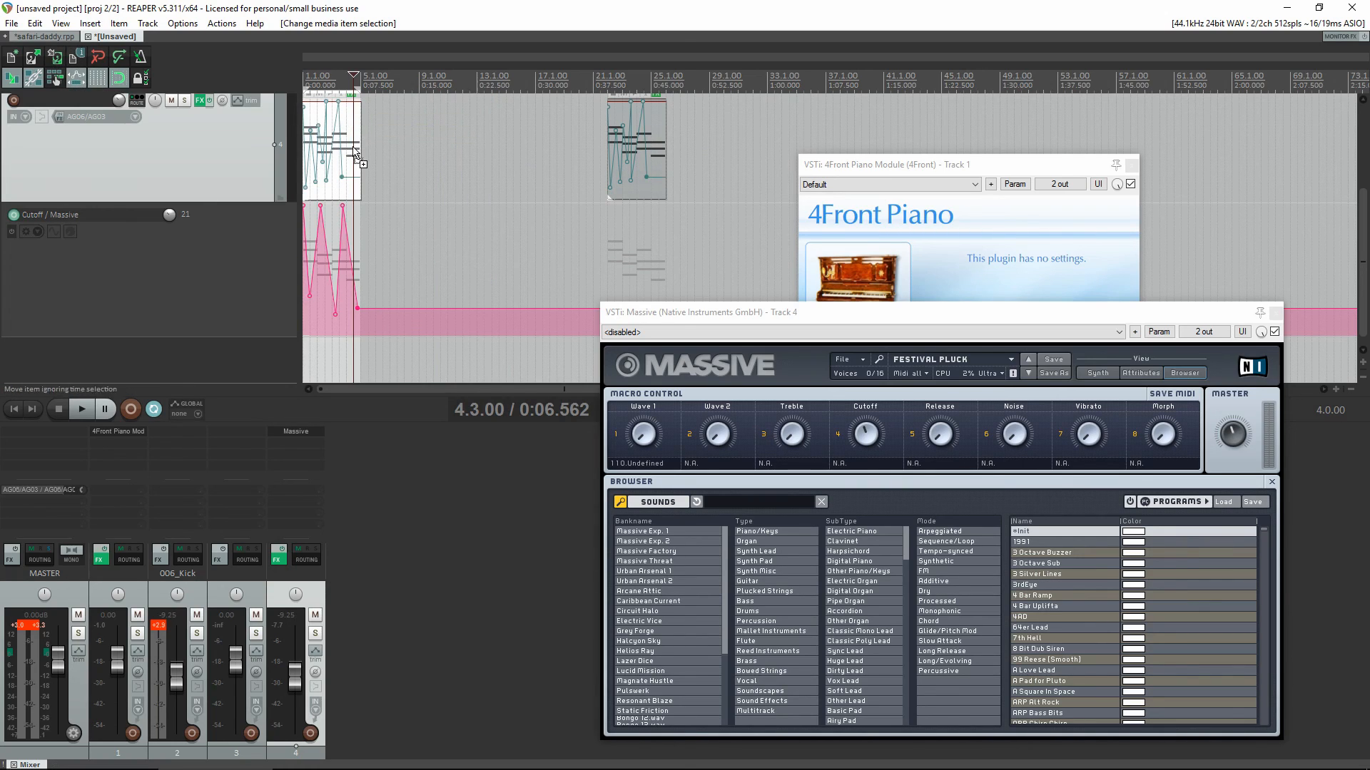
{"action": "left_click_drag", "start_coordinate": [356, 154], "coordinate": [497, 155]}
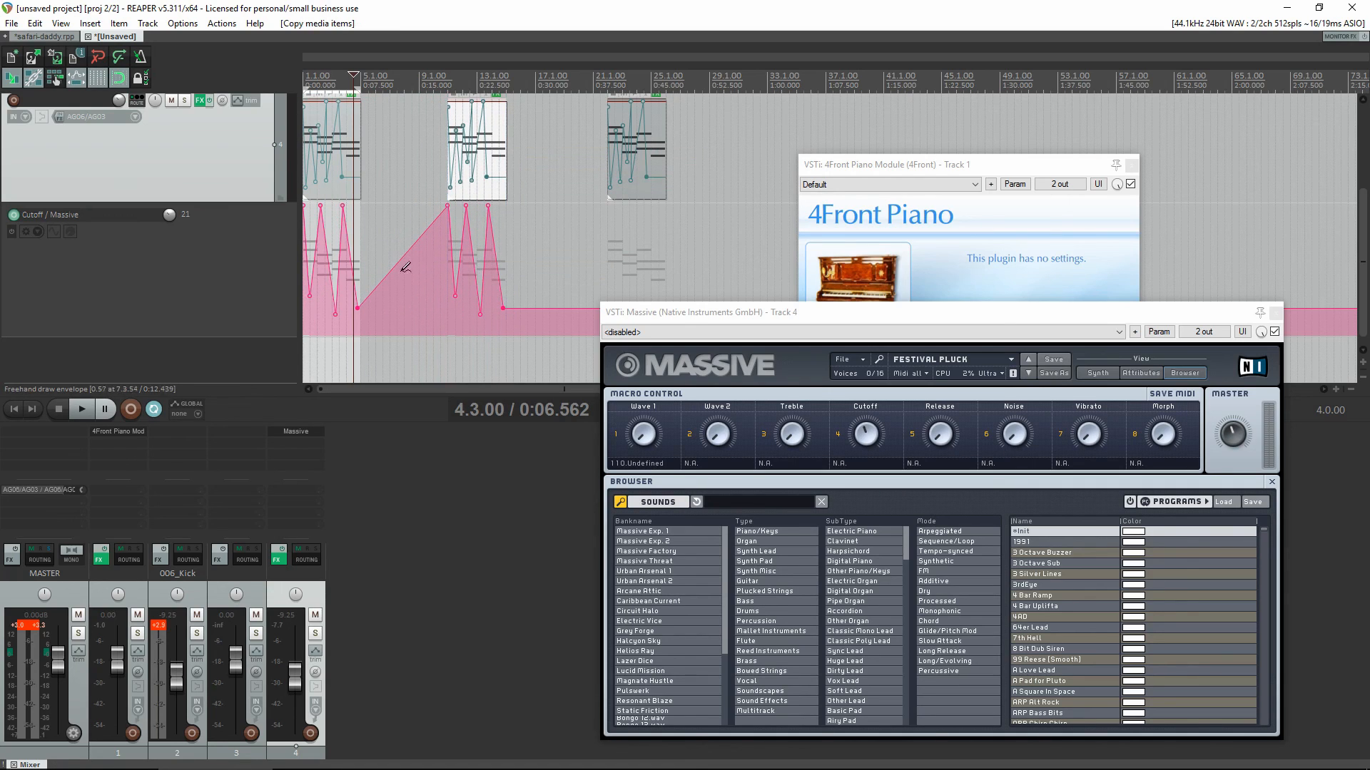
{"action": "left_click_drag", "start_coordinate": [403, 260], "coordinate": [442, 307]}
{"action": "key", "text": "ctrl+z"}
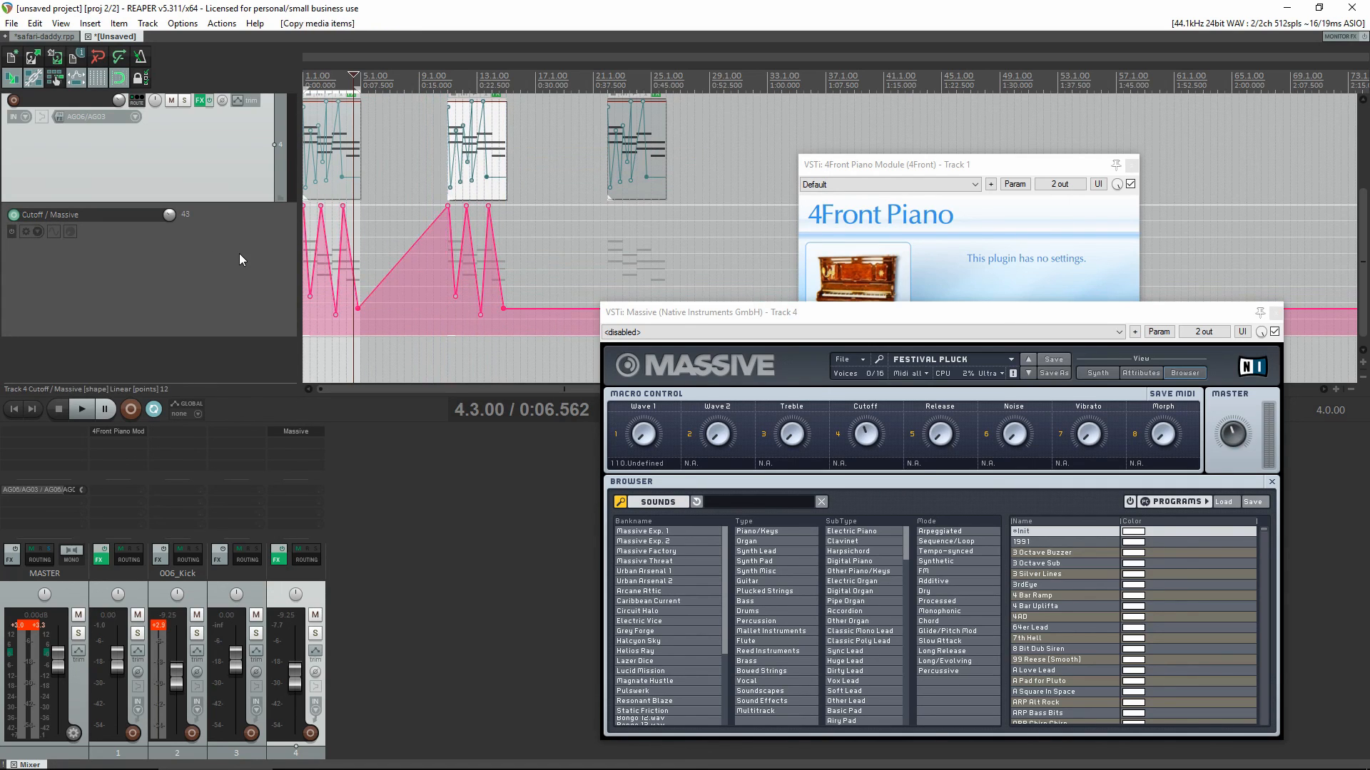
{"action": "key", "text": "ctrl+z"}
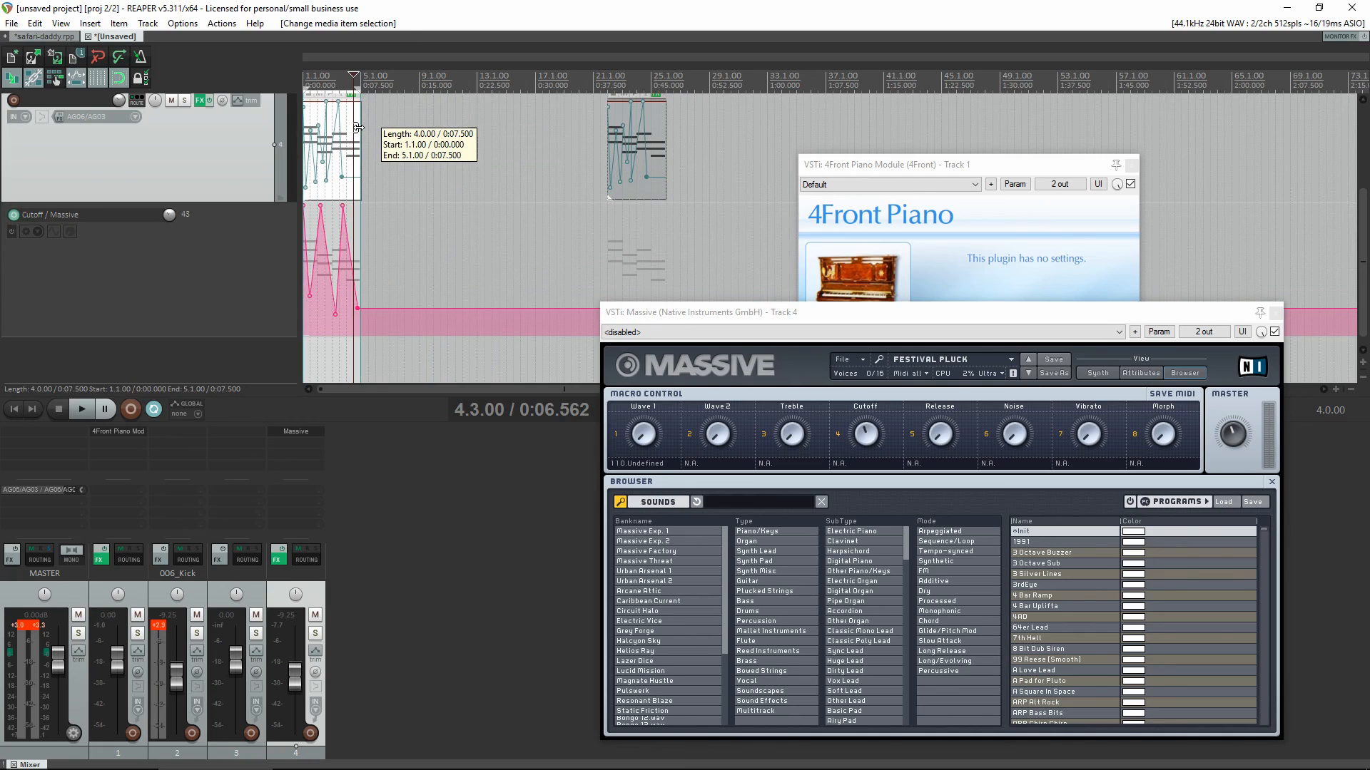
{"action": "left_click_drag", "start_coordinate": [358, 128], "coordinate": [170, 120]}
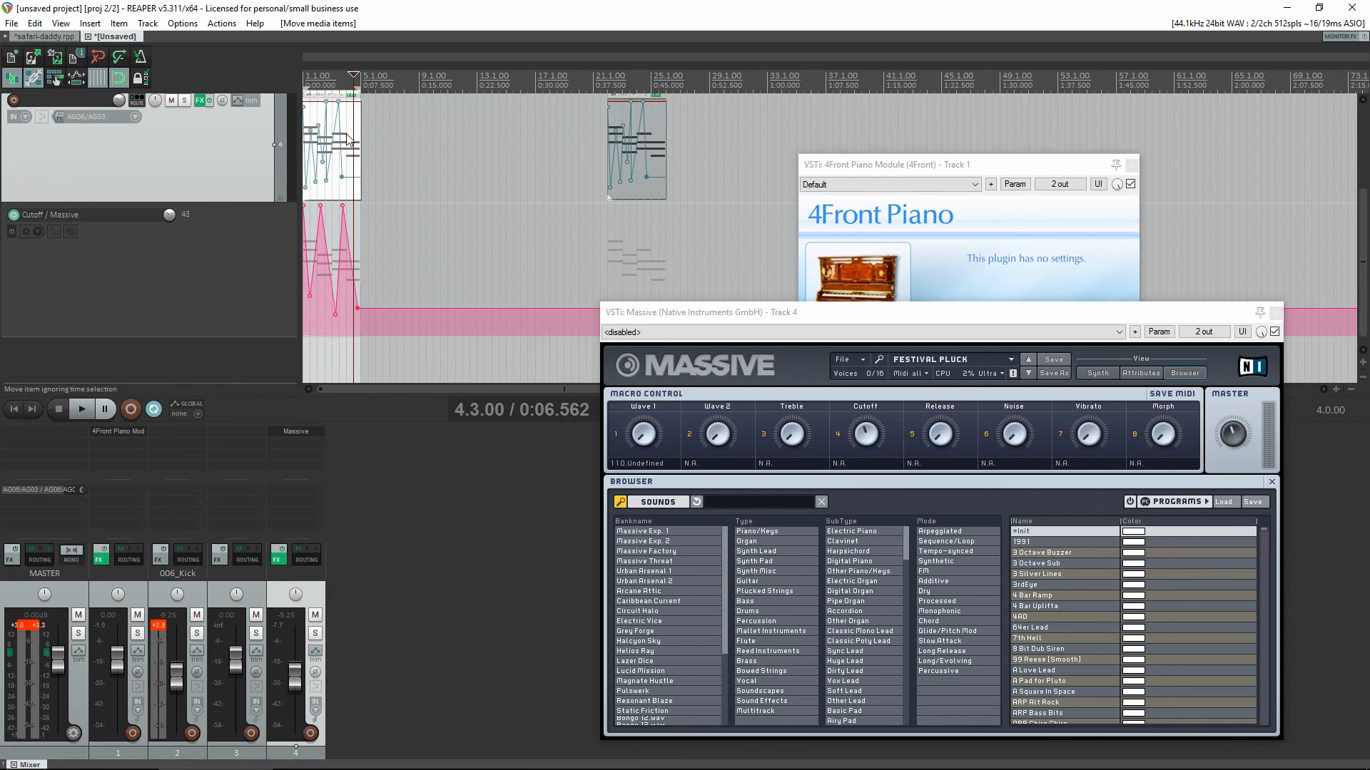
{"action": "mouse_move", "coordinate": [348, 140]}
{"action": "left_mouse_down"}
{"action": "mouse_move", "coordinate": [513, 134]}
{"action": "mouse_move", "coordinate": [354, 136]}
{"action": "left_mouse_up"}
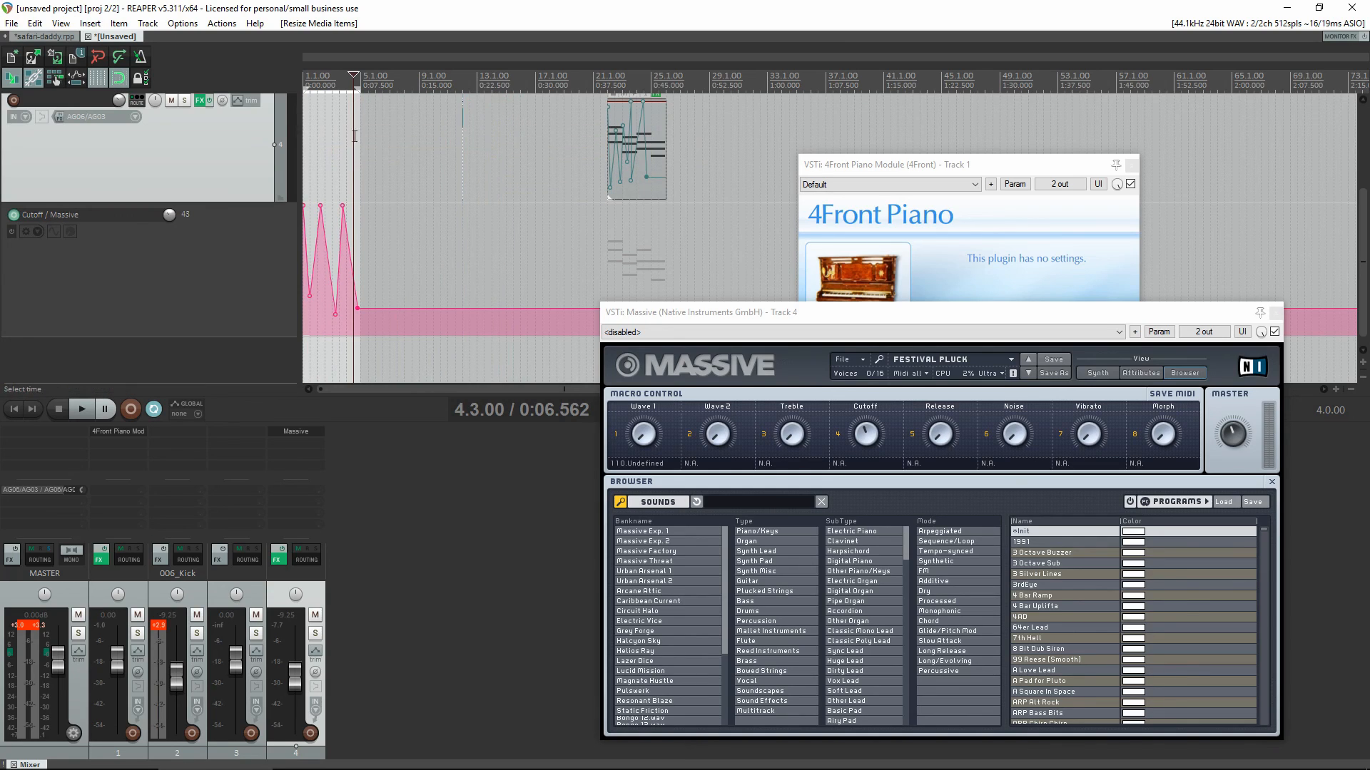
{"action": "key", "text": "ctrl+z"}
{"action": "left_click_drag", "start_coordinate": [513, 140], "coordinate": [348, 130]}
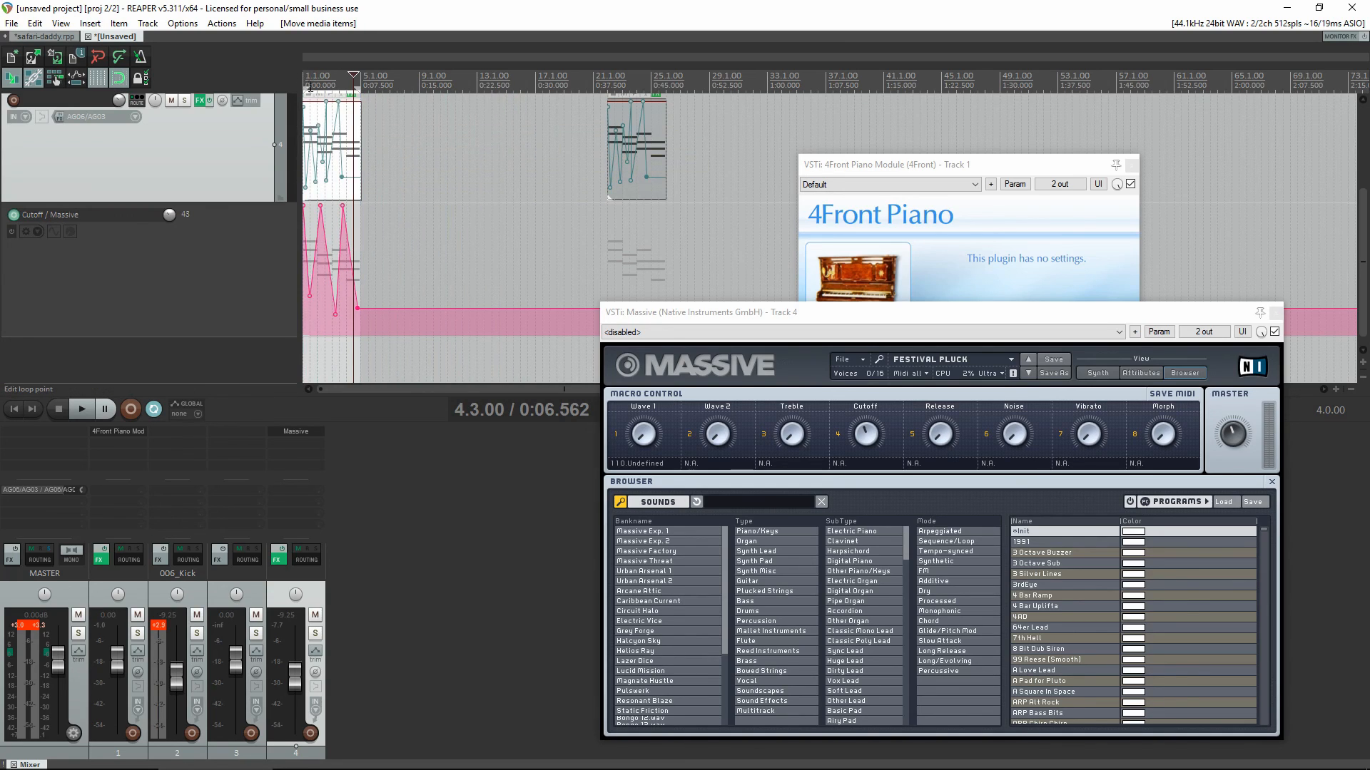
- Play track 4's first section from 1.1.00 to check the Wave 1 and Cutoff automation together
{"action": "left_click", "coordinate": [306, 77]}
{"action": "key", "text": "space"}
{"action": "key", "text": "space"}
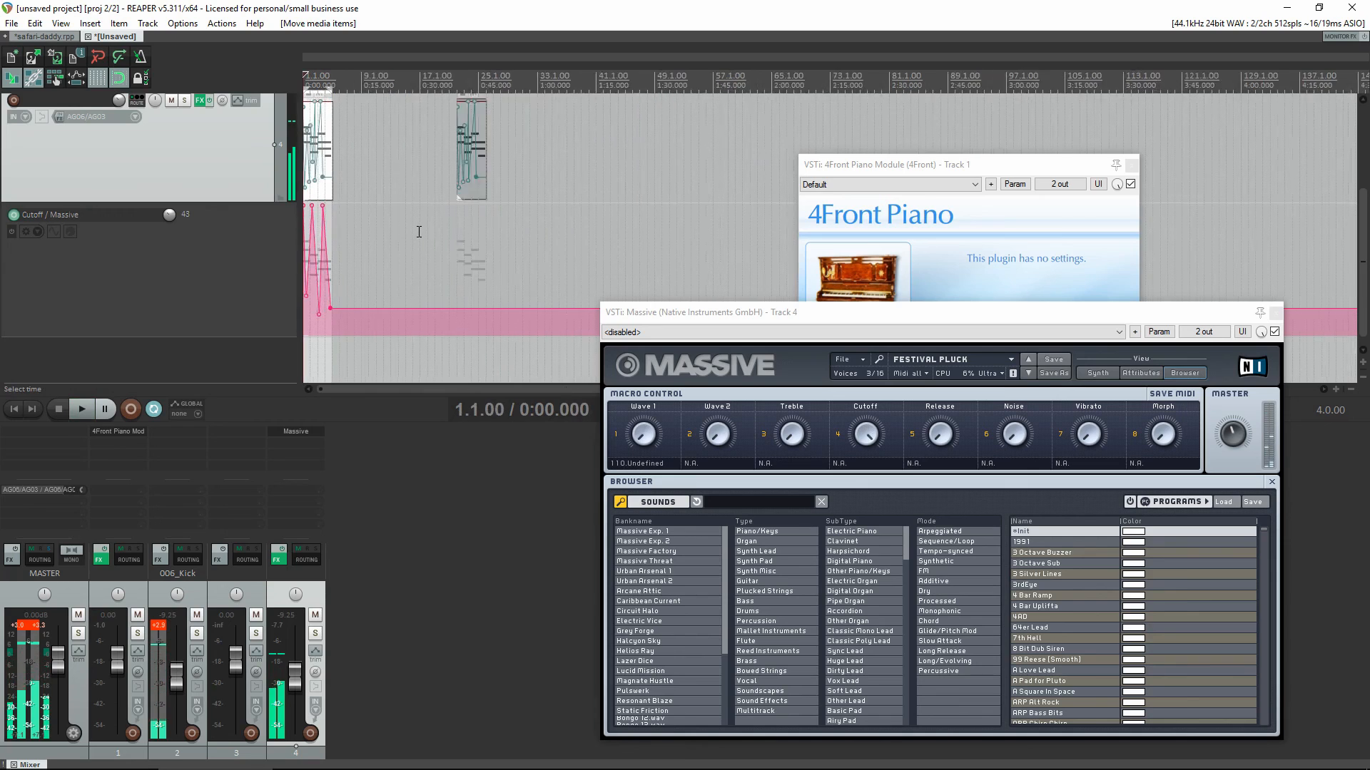
{"action": "scroll", "coordinate": [418, 233], "scroll_direction": "up", "scroll_amount": 2}
{"action": "key", "text": "space"}
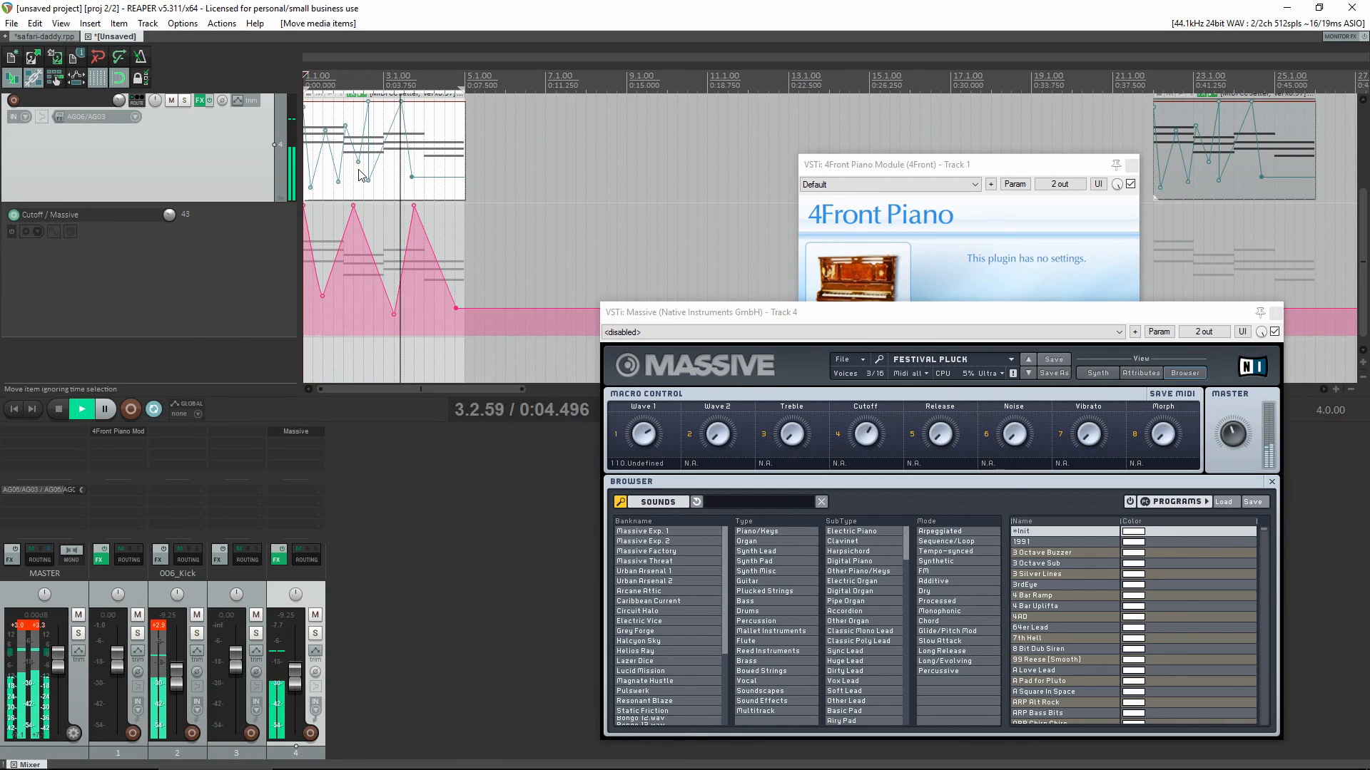
{"action": "key", "text": "space"}
{"action": "scroll", "coordinate": [416, 203], "scroll_direction": "down", "scroll_amount": 2}
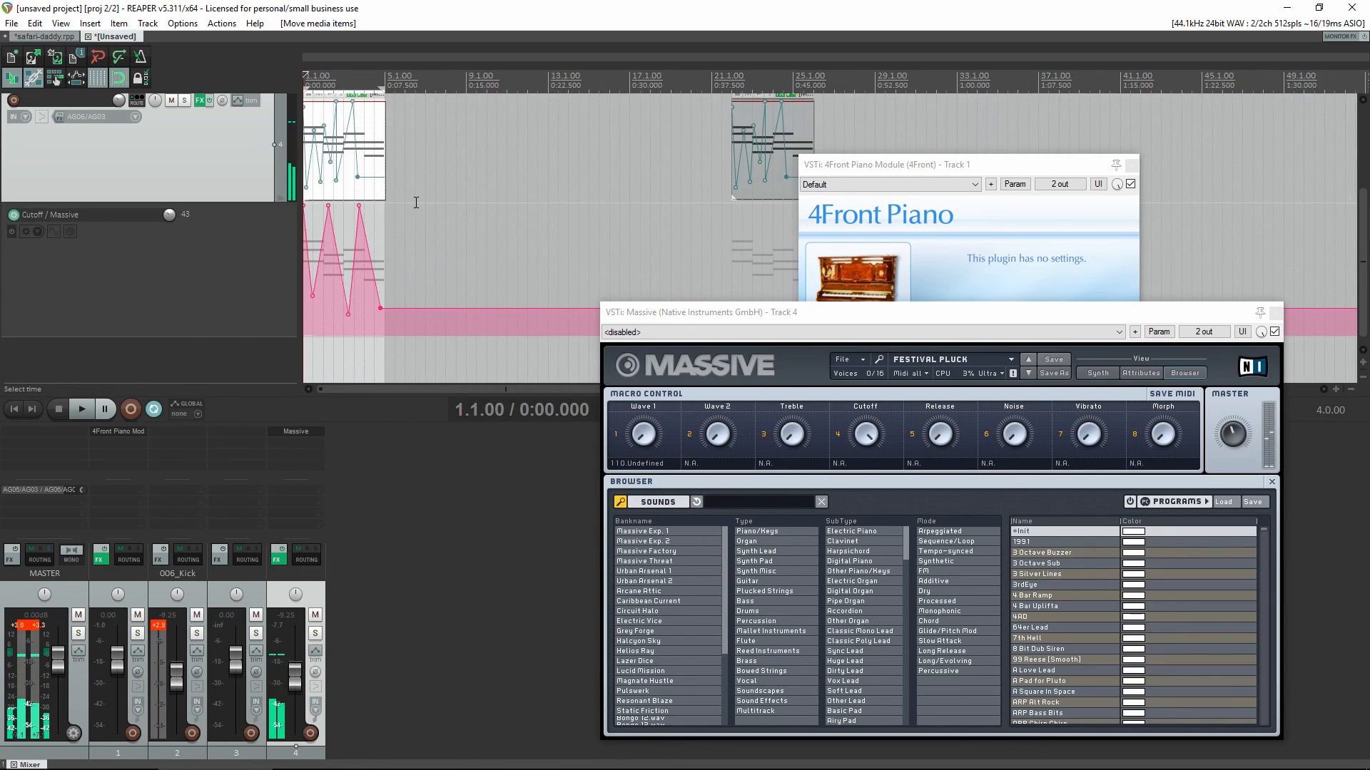